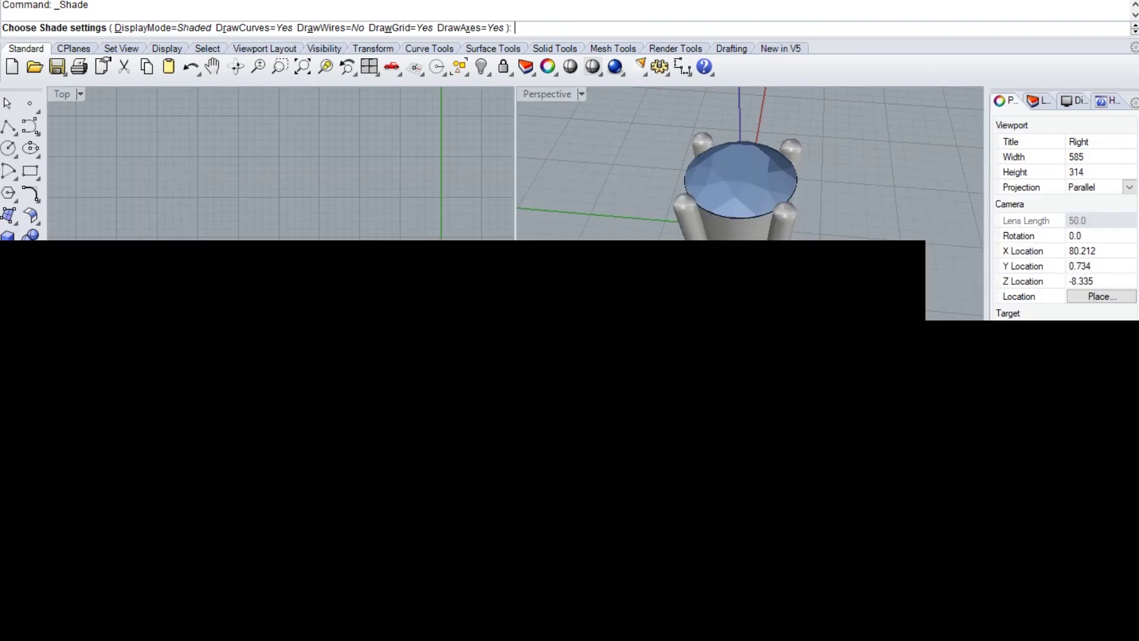
- Orbit the perspective view around the gem head, then make the front view active
left_click(856, 272)
mouse_move(856, 272)
right_mouse_down()
mouse_move(772, 262)
mouse_move(866, 254)
mouse_move(869, 277)
right_mouse_up()
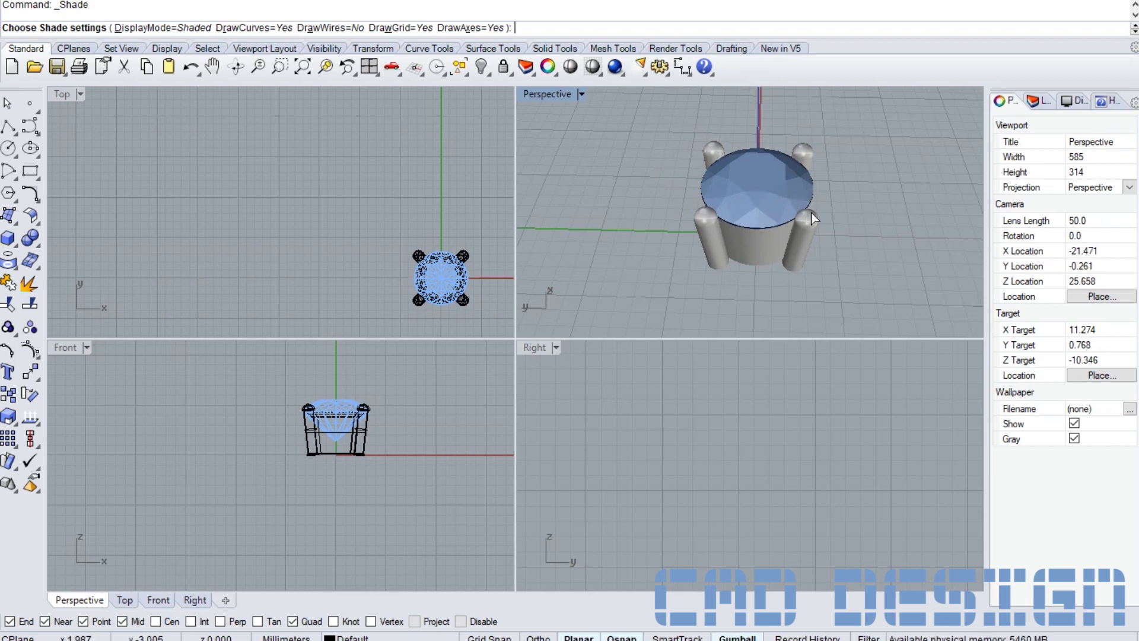
right_click_drag(916, 223, 863, 230)
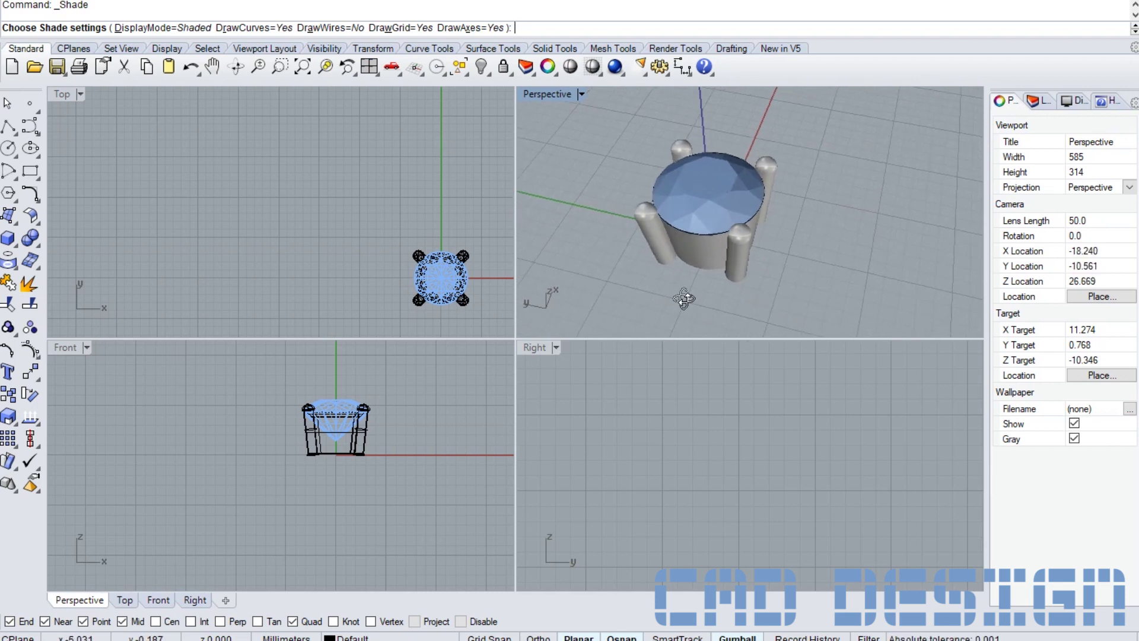
right_click_drag(666, 300, 734, 299)
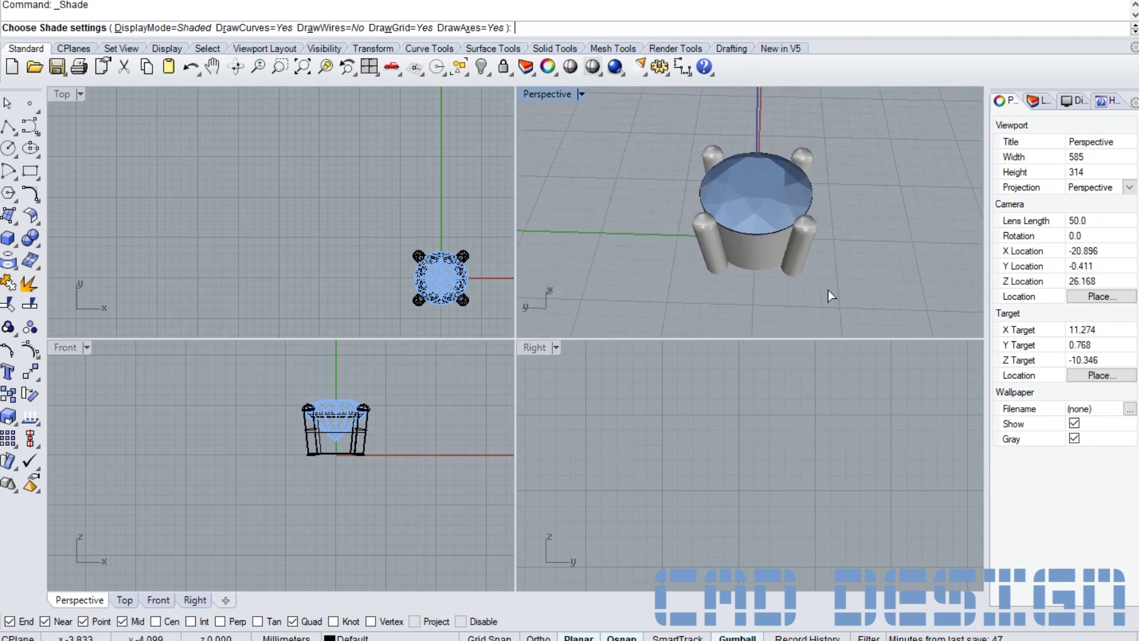
left_click(411, 389)
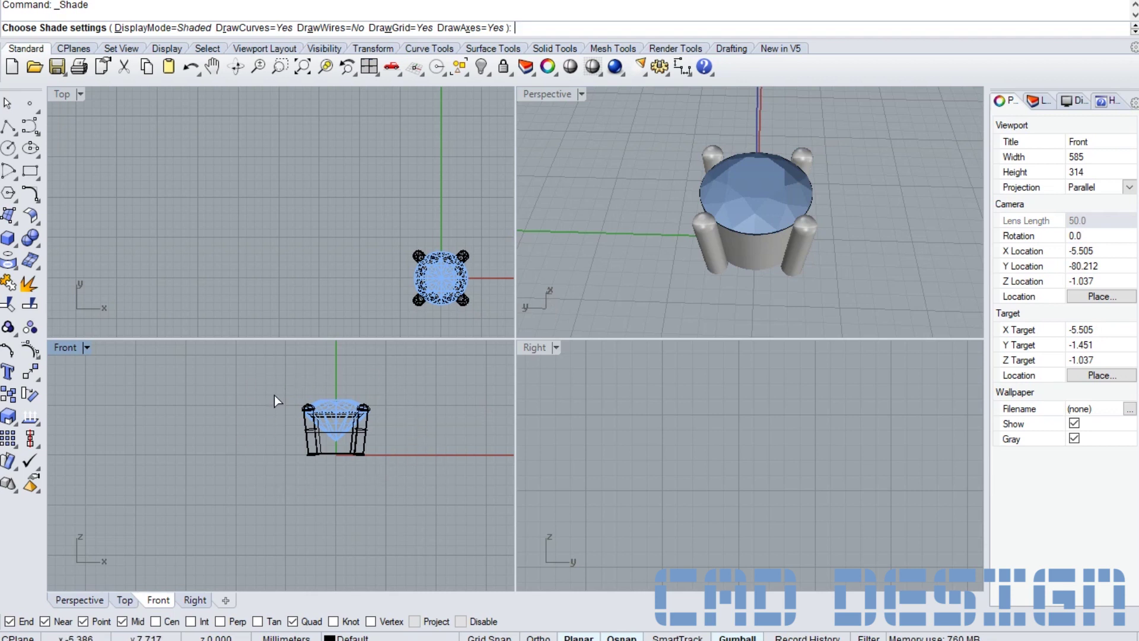
left_click(622, 248)
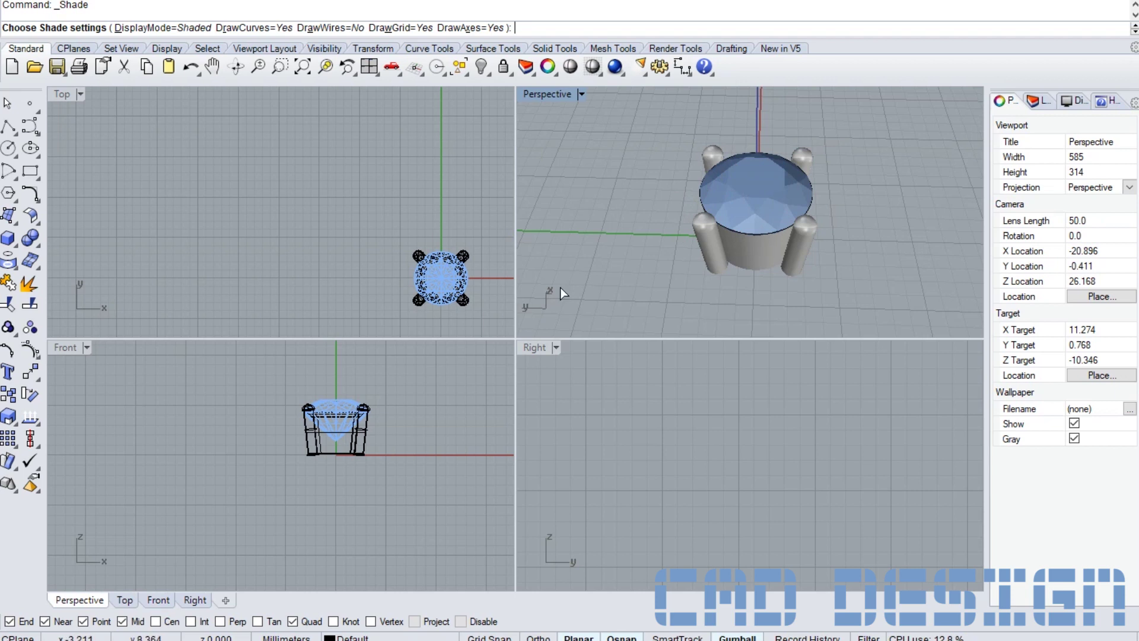
left_click(344, 397)
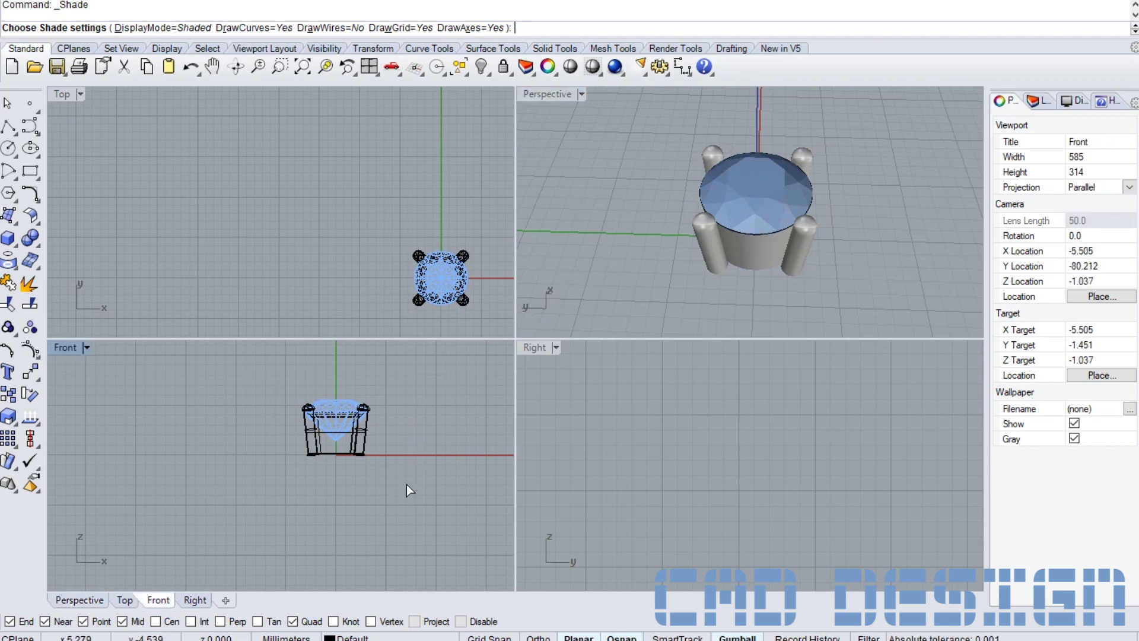
- Draw a 17 mm diameter circle centred on the origin and window-select the gem head
left_click(180, 240)
left_click(9, 148)
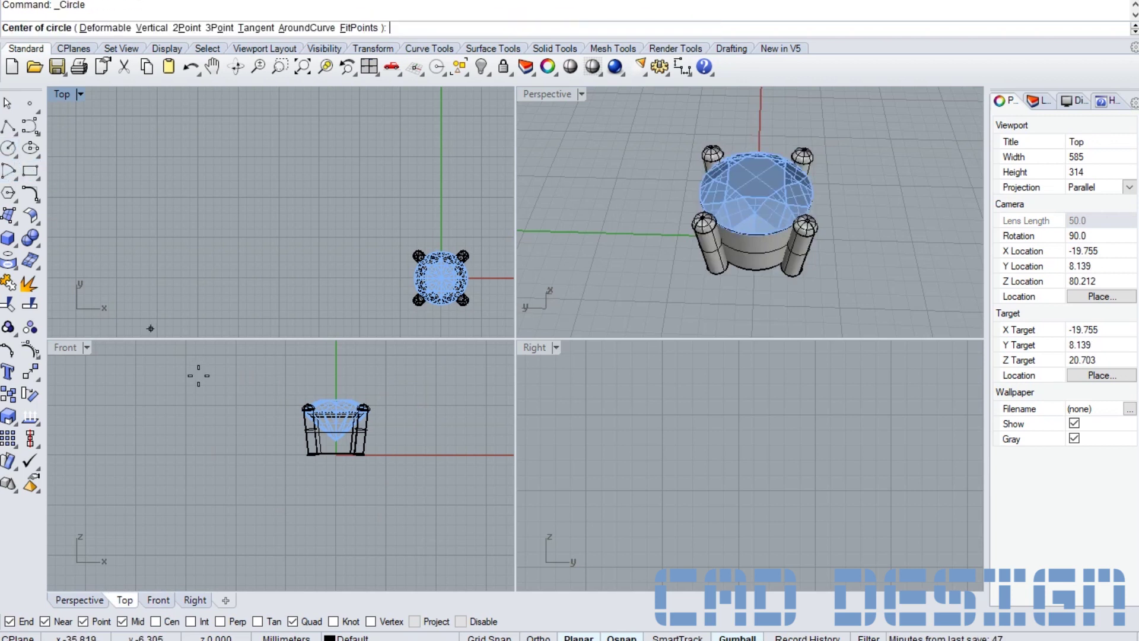
left_click(336, 455)
type("17")
key("Return")
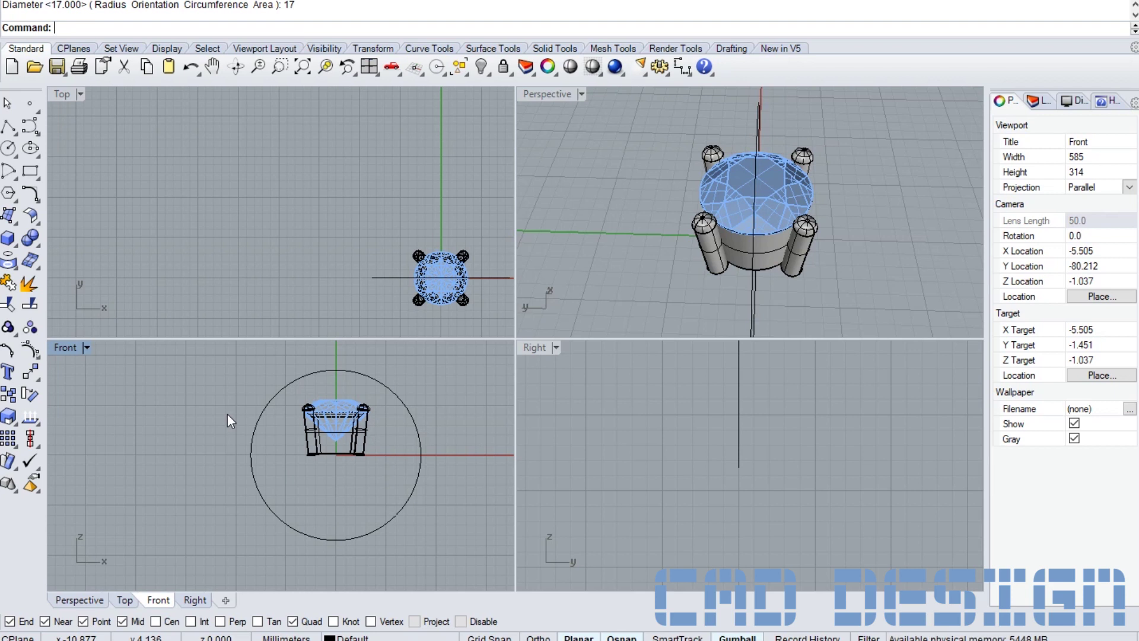
right_click_drag(279, 395, 285, 433)
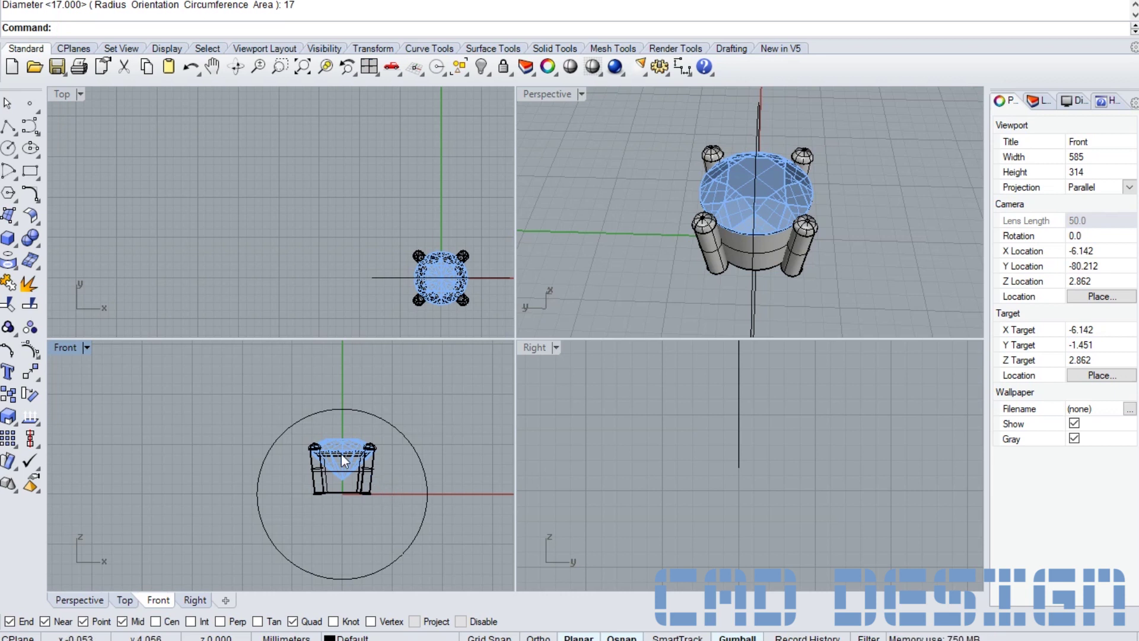
left_click_drag(234, 411, 400, 529)
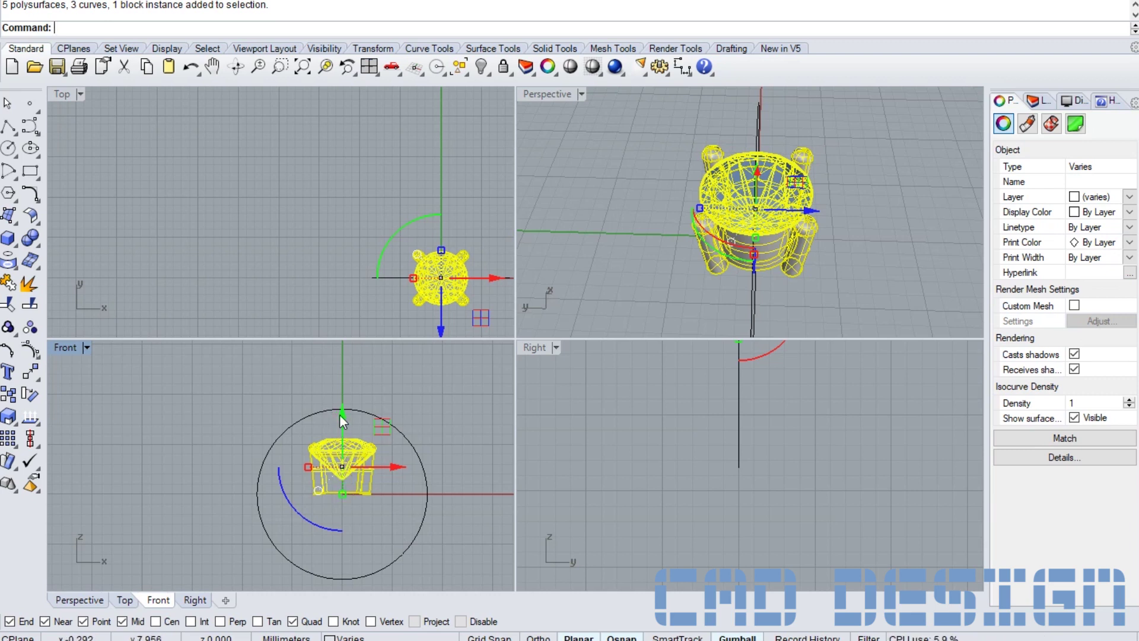
- Move the gem head up with the gumball so its base rests on the 17 mm circle
left_click_drag(340, 417, 344, 343)
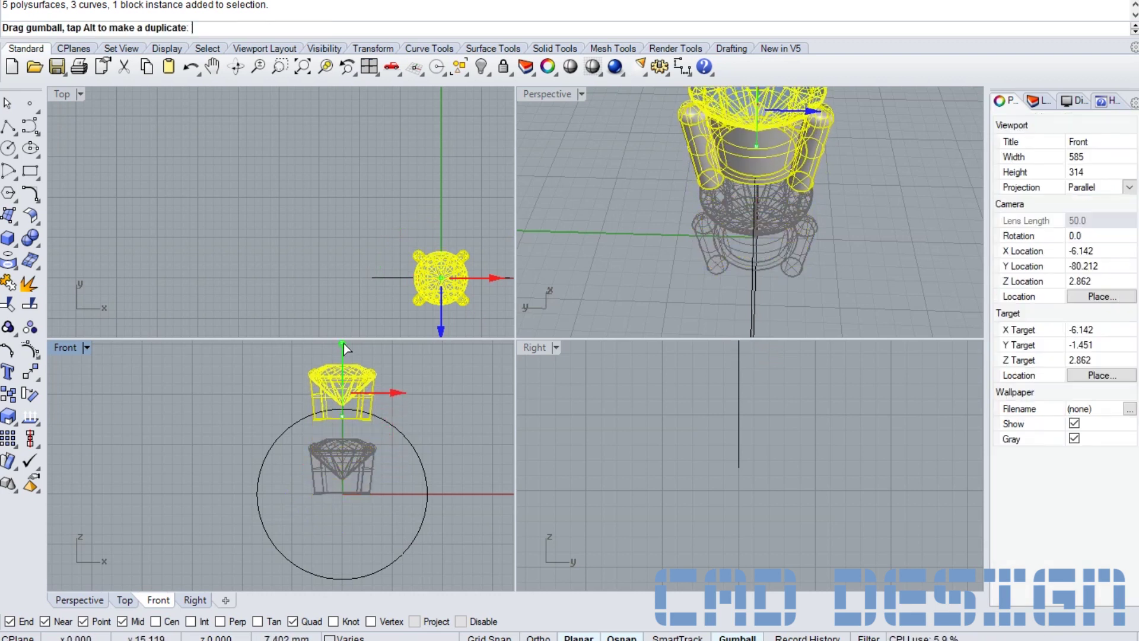
right_click_drag(364, 462, 362, 521)
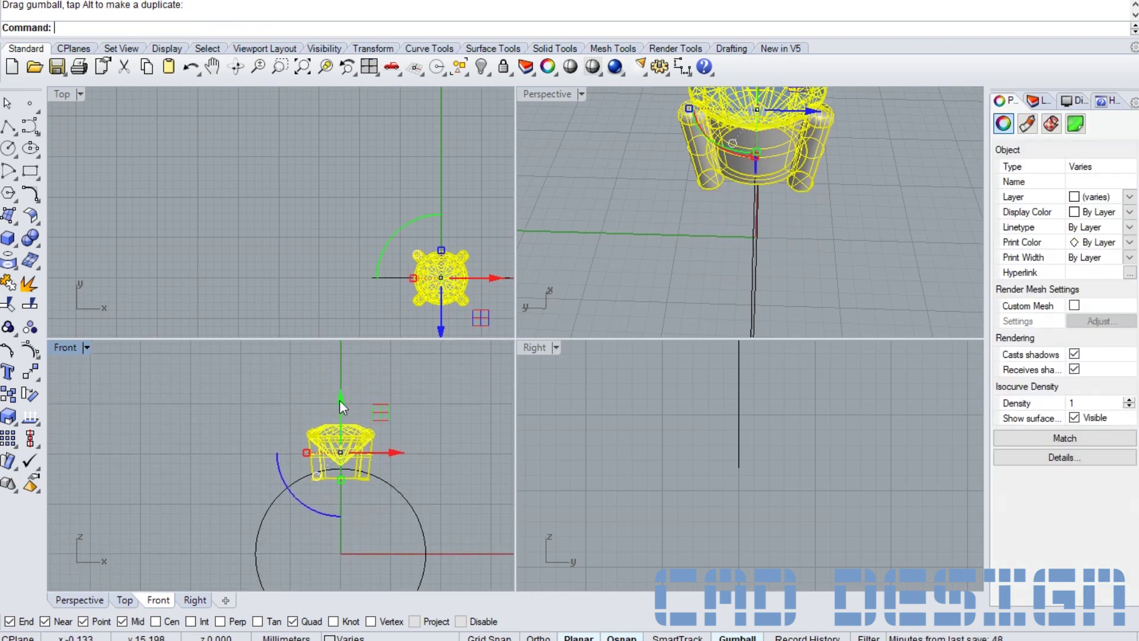
left_click_drag(339, 401, 343, 396)
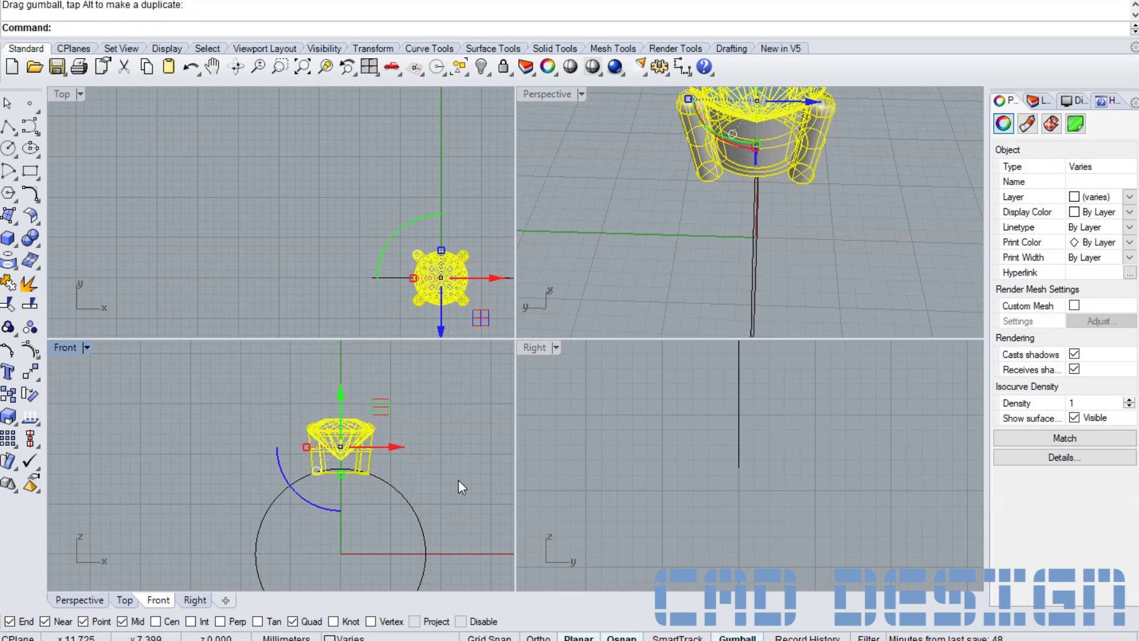
key("Escape")
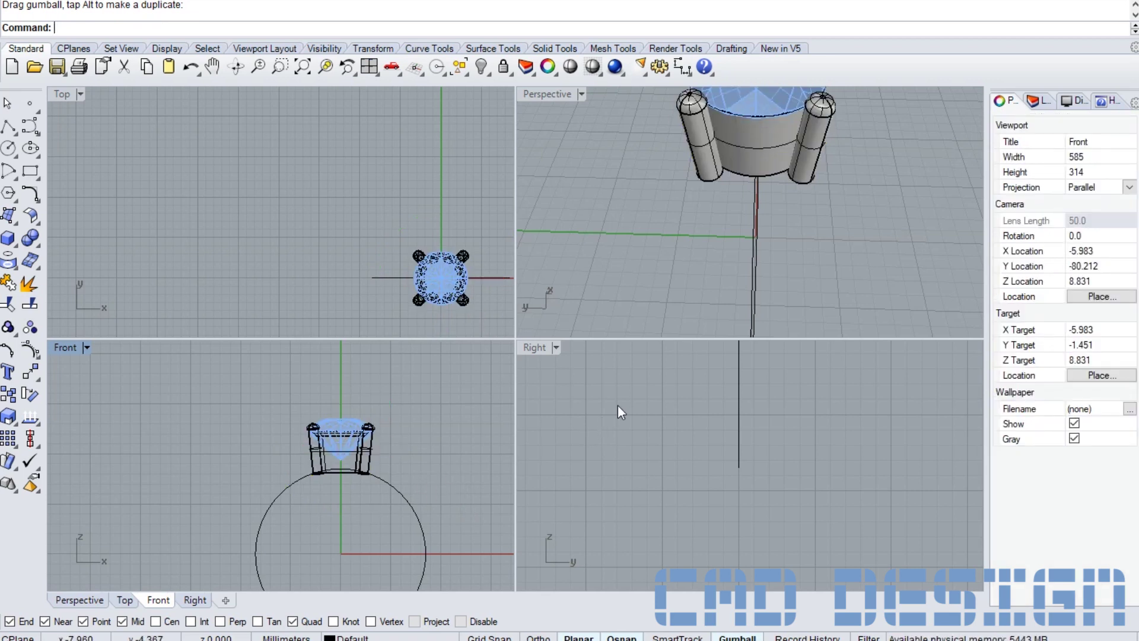
right_click_drag(378, 516, 386, 447)
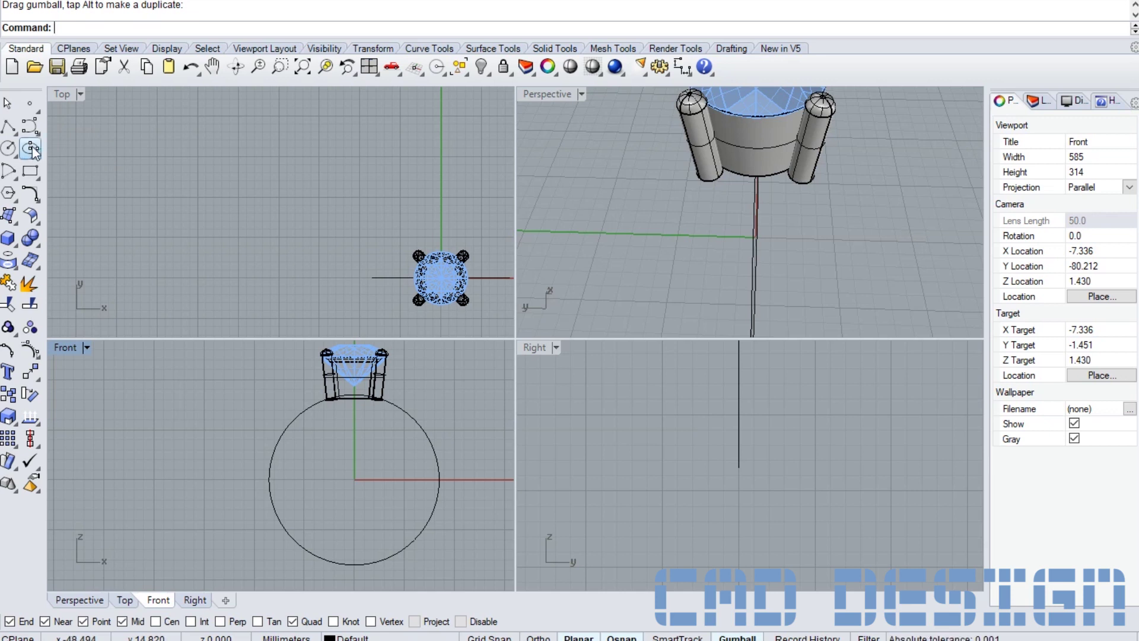
- Place a point on the 17 mm circle's bottom quadrant and zoom in on it
left_click(29, 103)
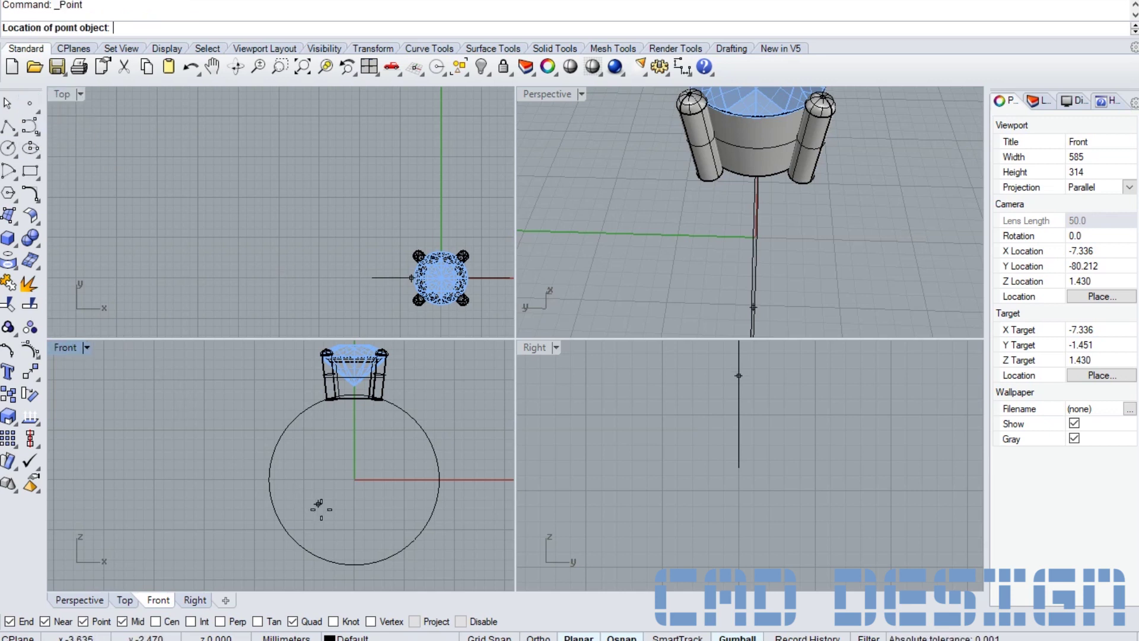
left_click(354, 565)
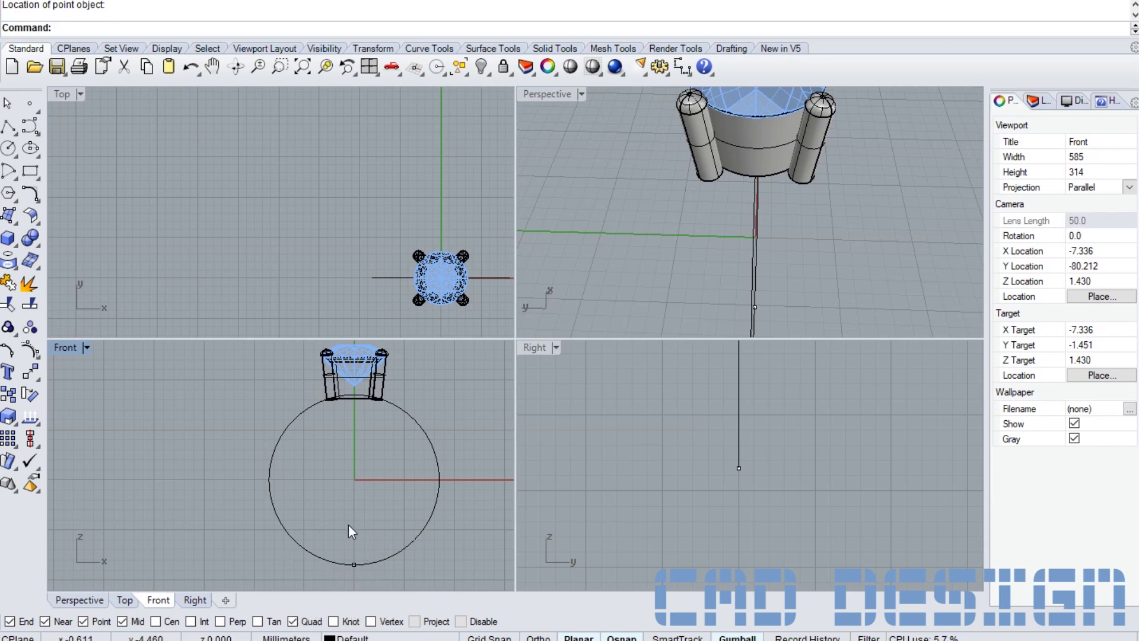
right_click_drag(348, 525, 362, 443)
left_click(364, 483)
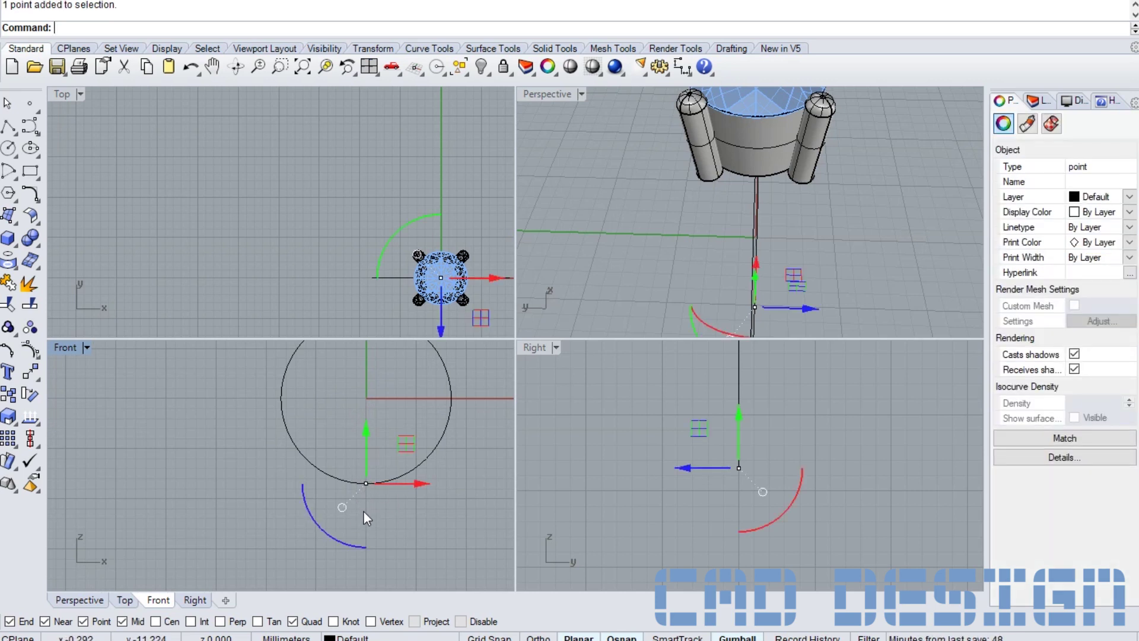
right_click_drag(400, 417, 395, 439)
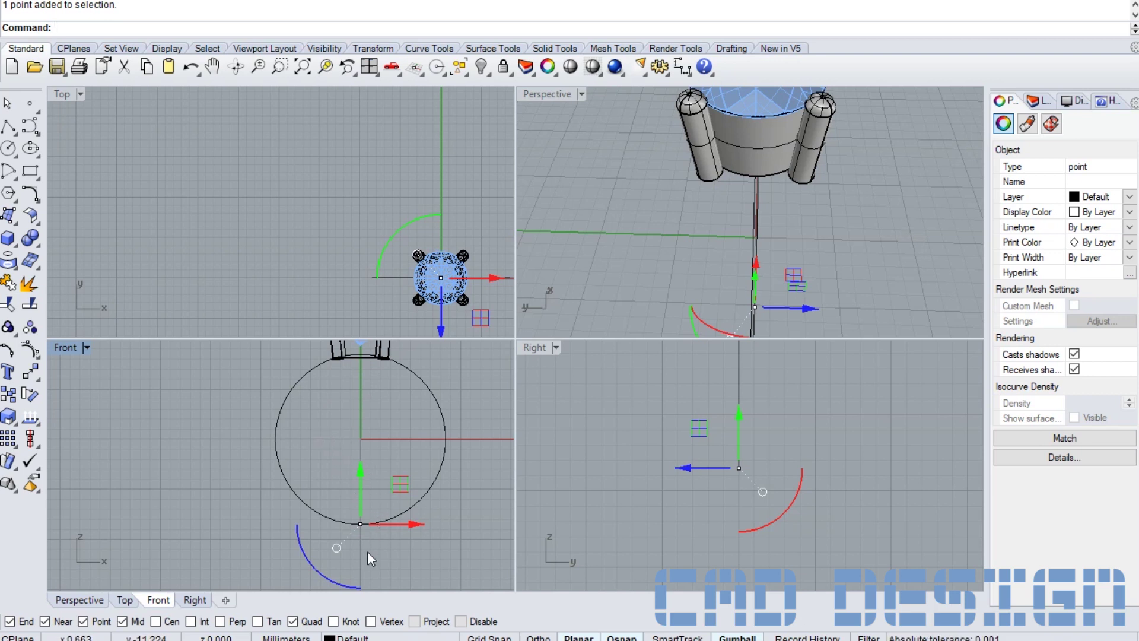
scroll(368, 551, "up", 3)
scroll(368, 550, "up", 2)
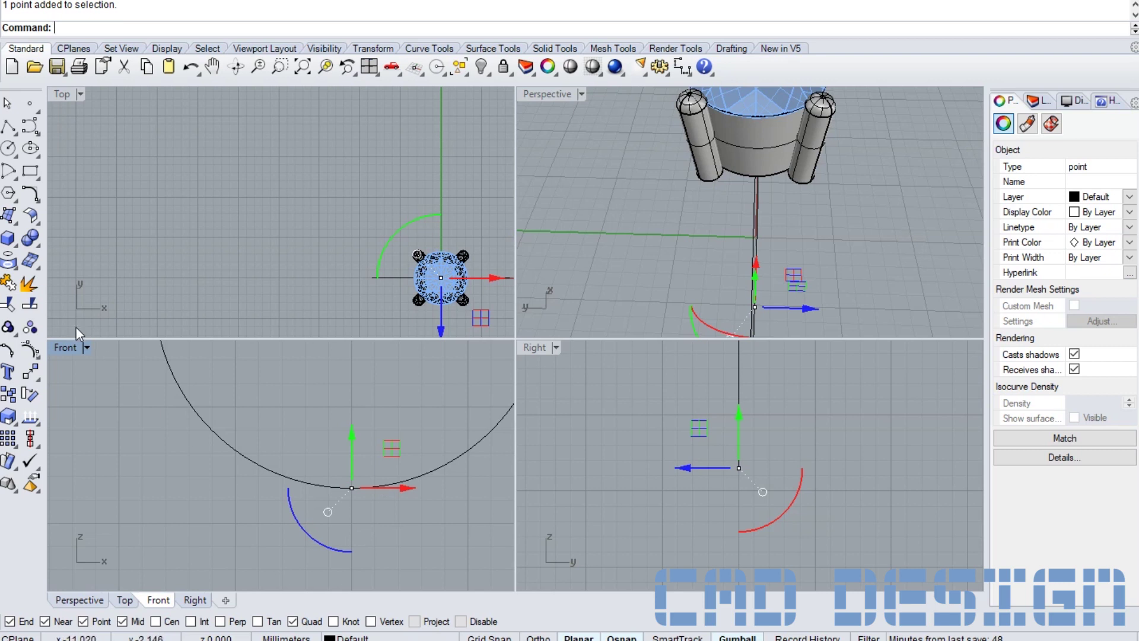
- Copy the bottom point 1.5 mm straight down
left_click(9, 394)
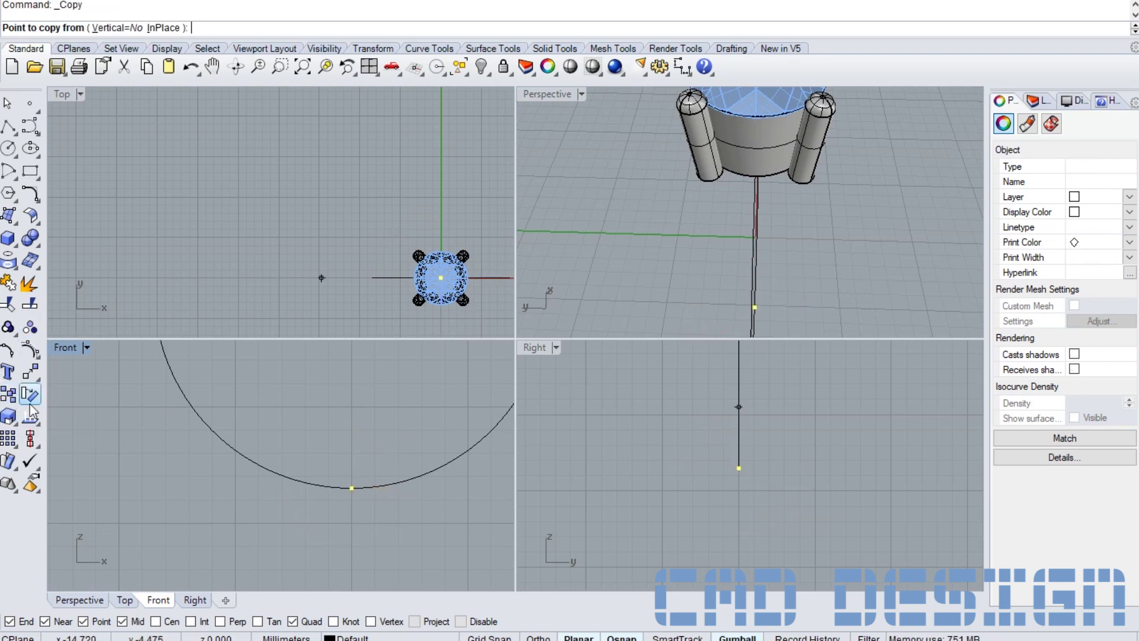
left_click(352, 487)
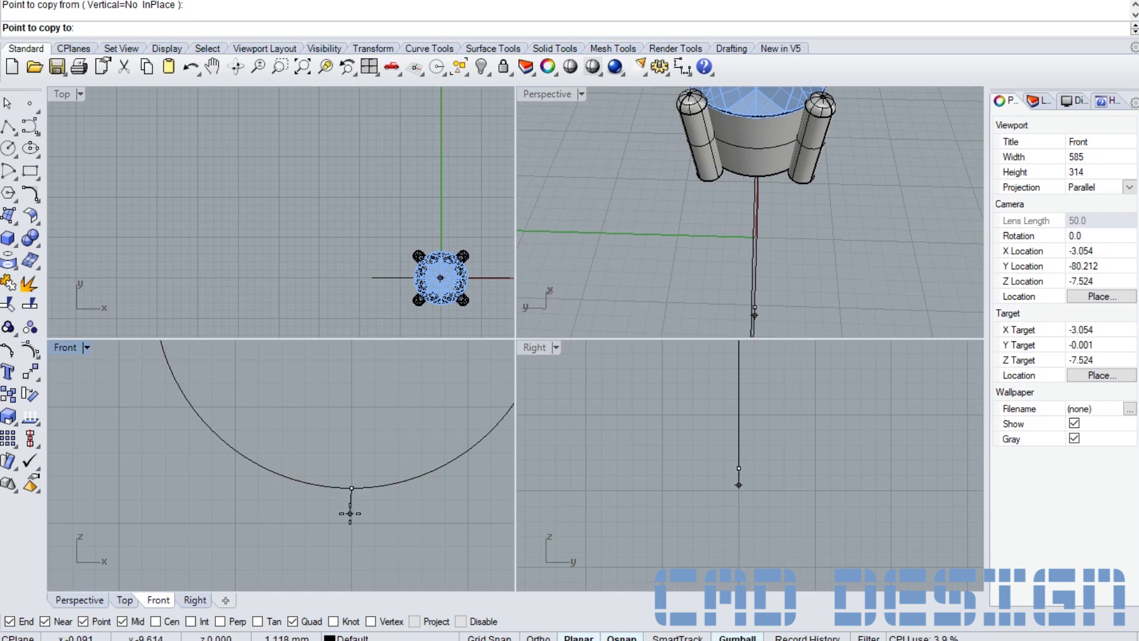
type("1.5")
key("Return")
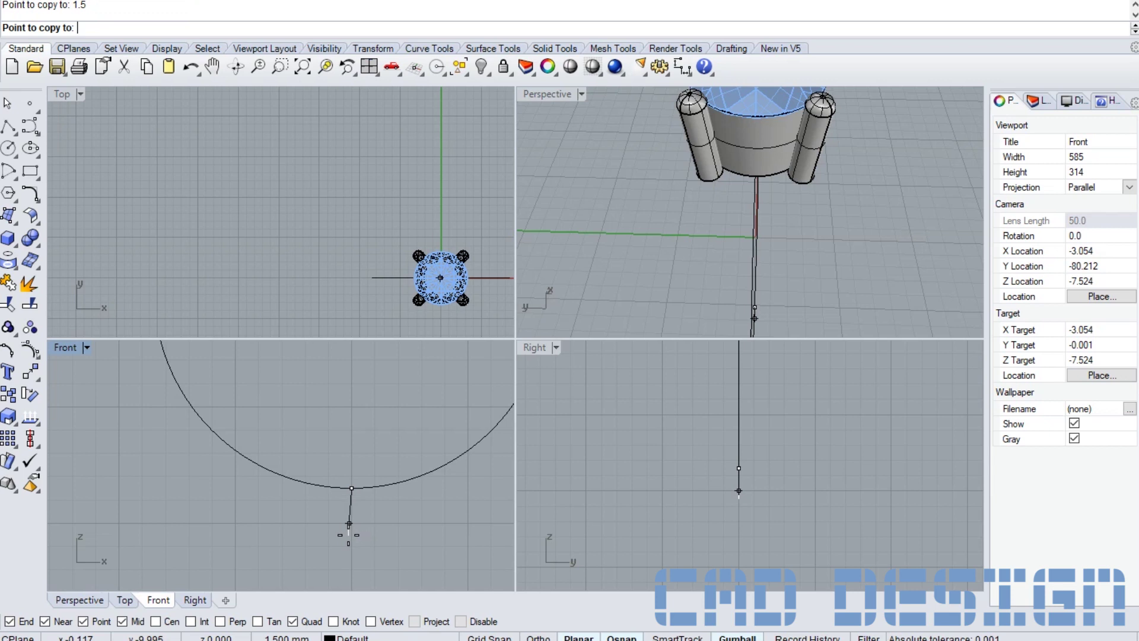
left_click(352, 537)
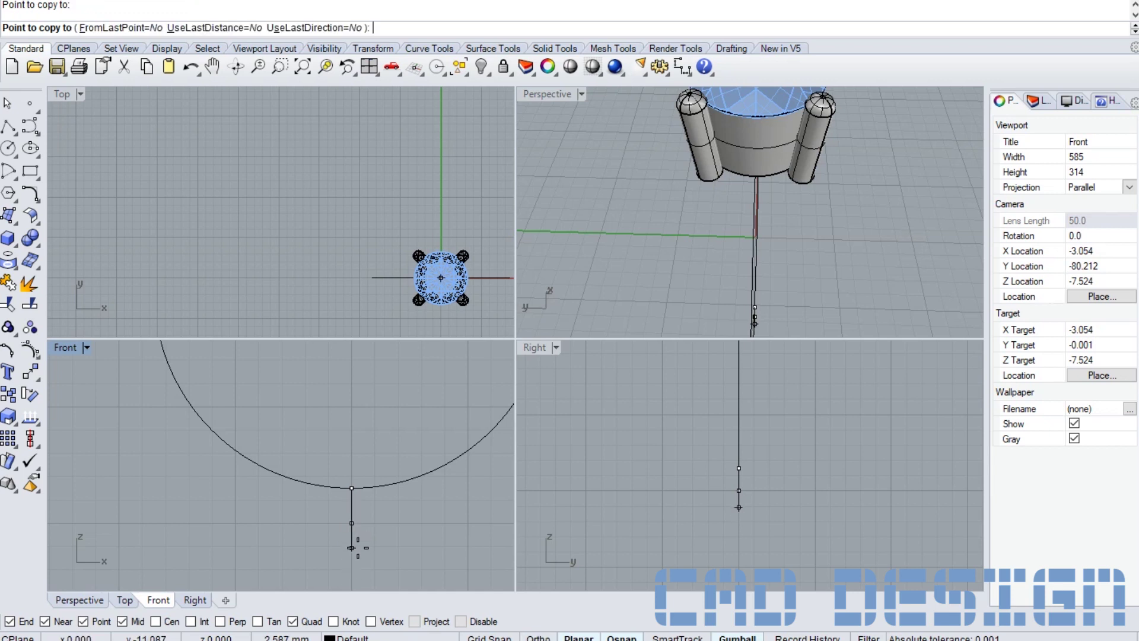
key("Return")
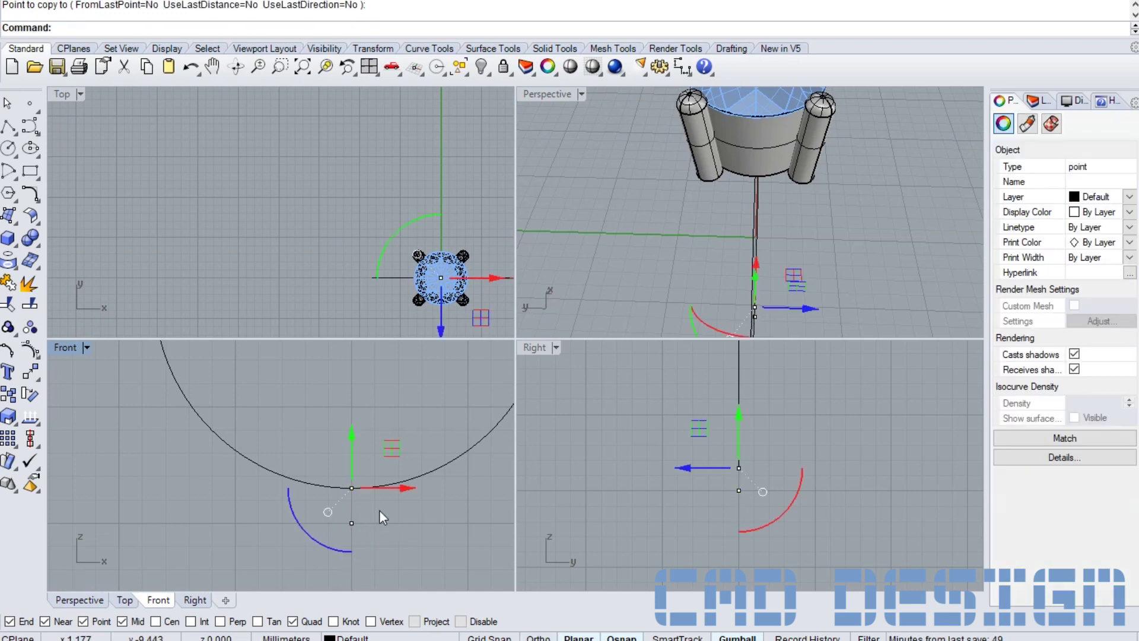
left_click(357, 531)
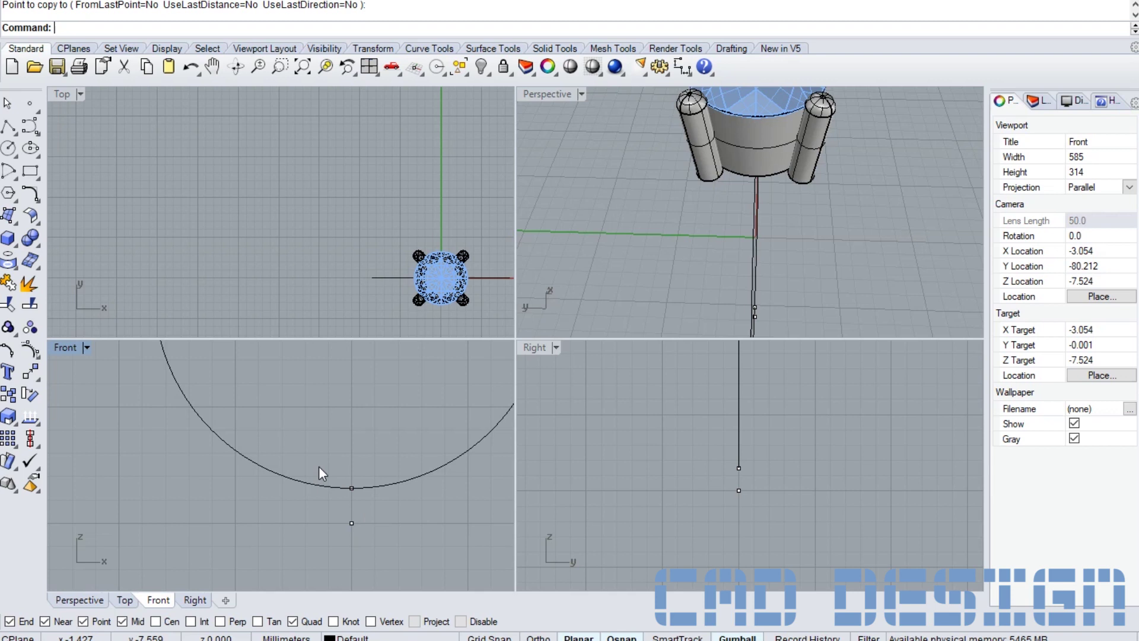
- Window-select both guide points in the side view
scroll(742, 497, "up", 5)
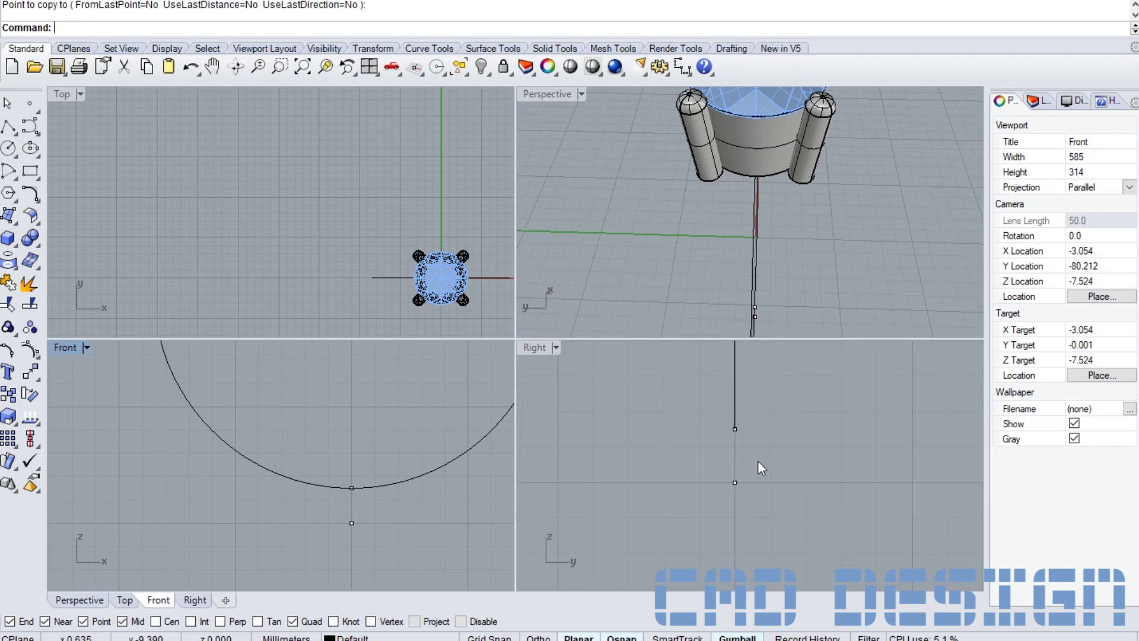
right_click_drag(757, 510, 770, 512)
key("Escape")
left_click_drag(707, 454, 809, 560)
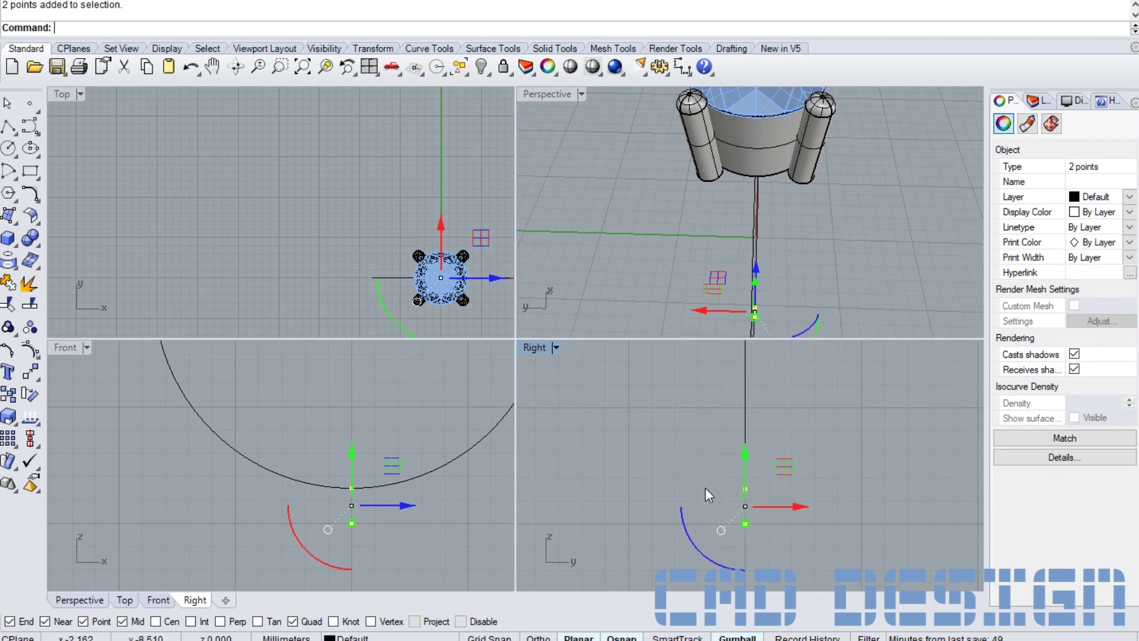
left_click(859, 511)
left_click_drag(671, 468, 853, 551)
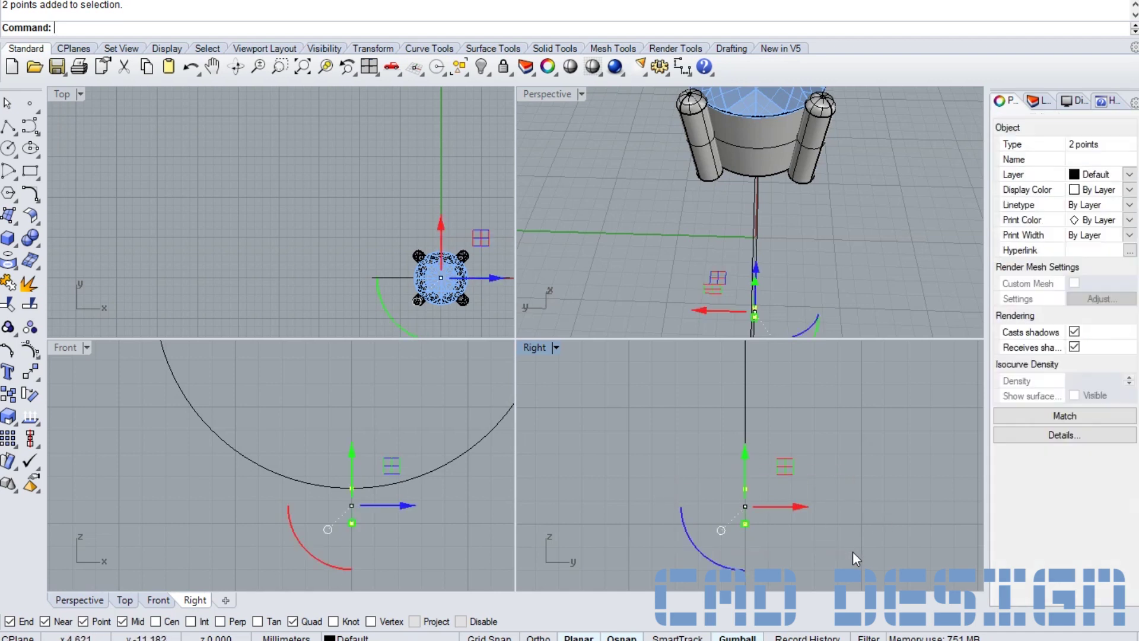
left_click(808, 530)
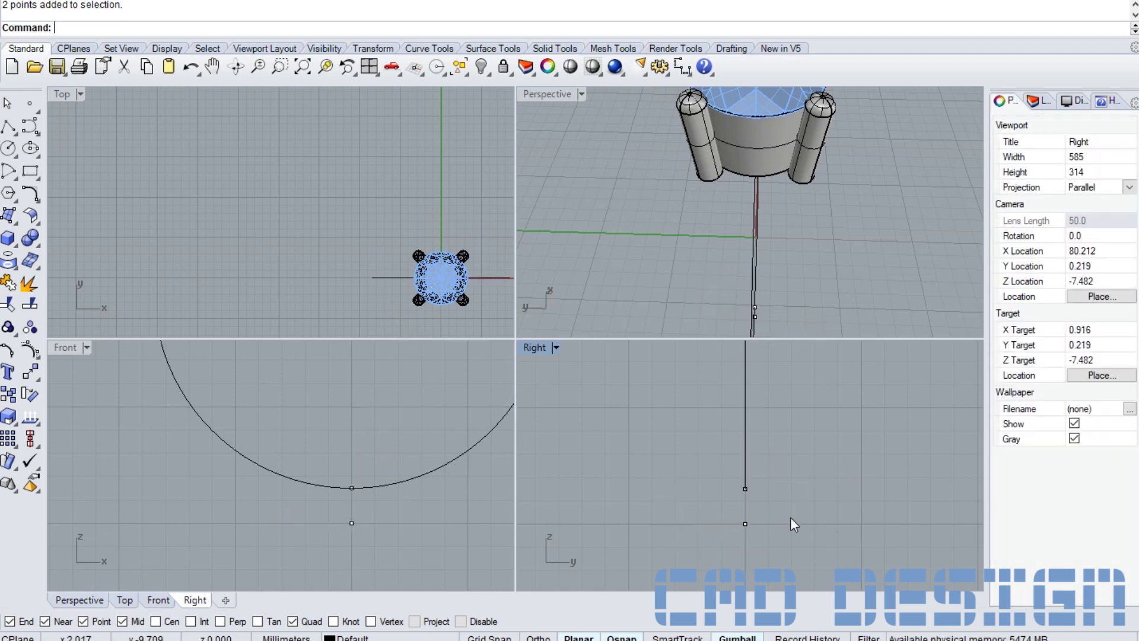
left_click_drag(708, 465, 771, 536)
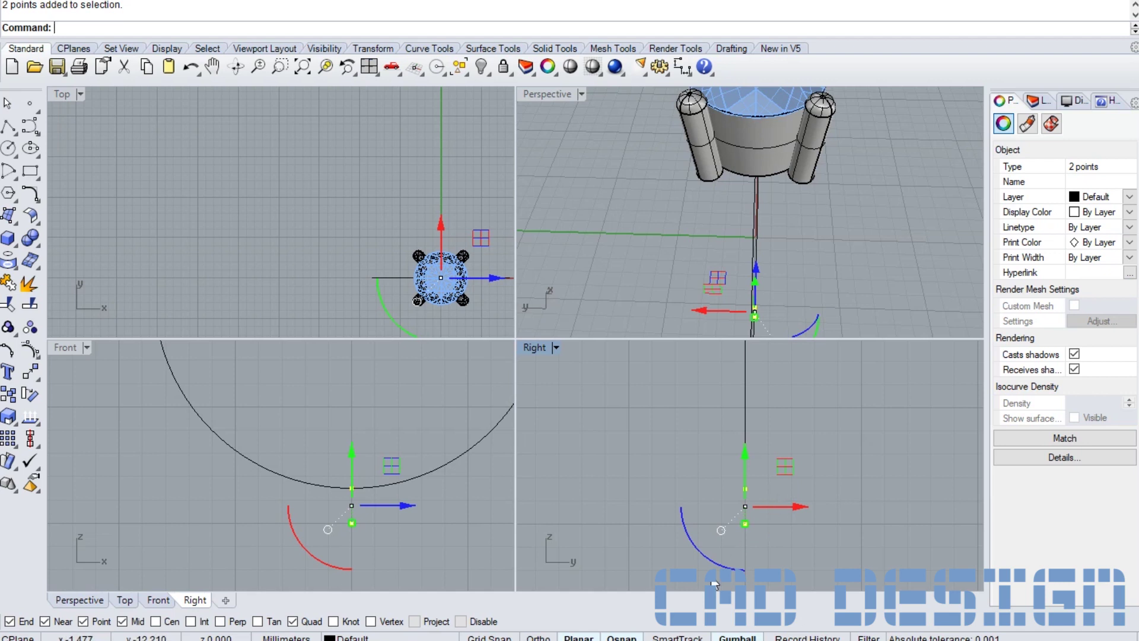
- Copy both points 1.25 to the right and 1.25 to the left
left_click(8, 395)
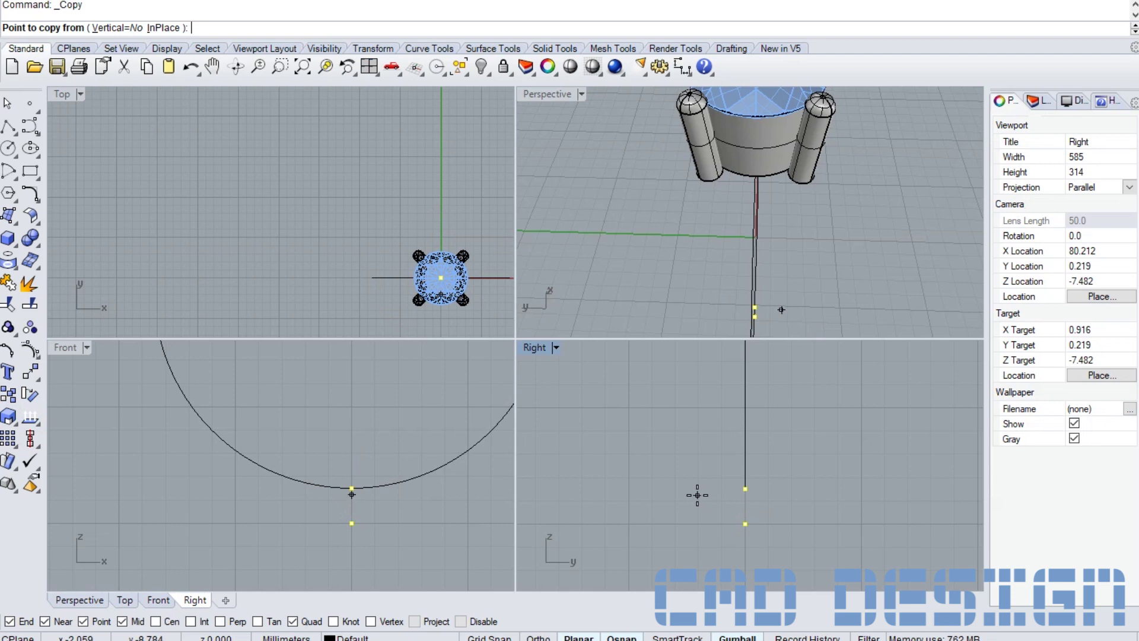
left_click(745, 488)
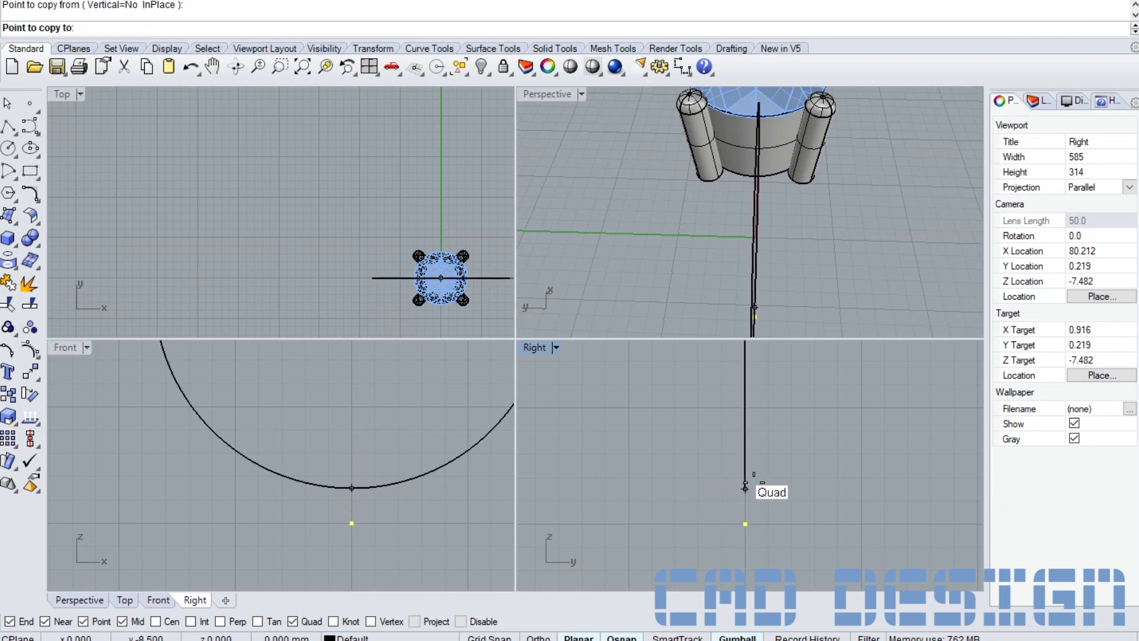
type("1.25")
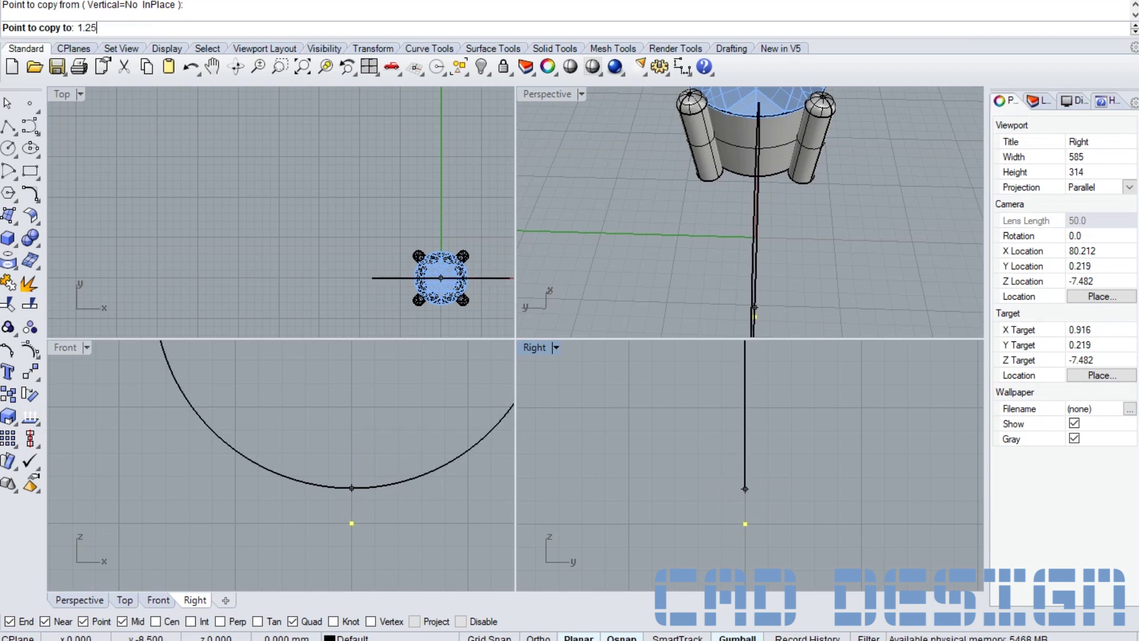
key("Return")
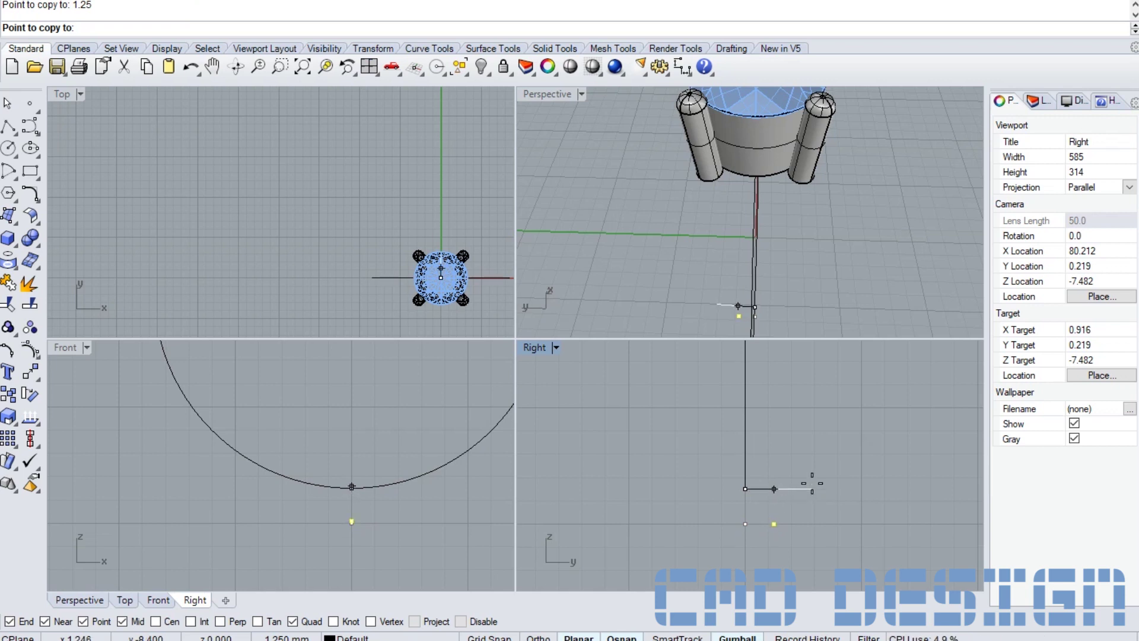
left_click(812, 482)
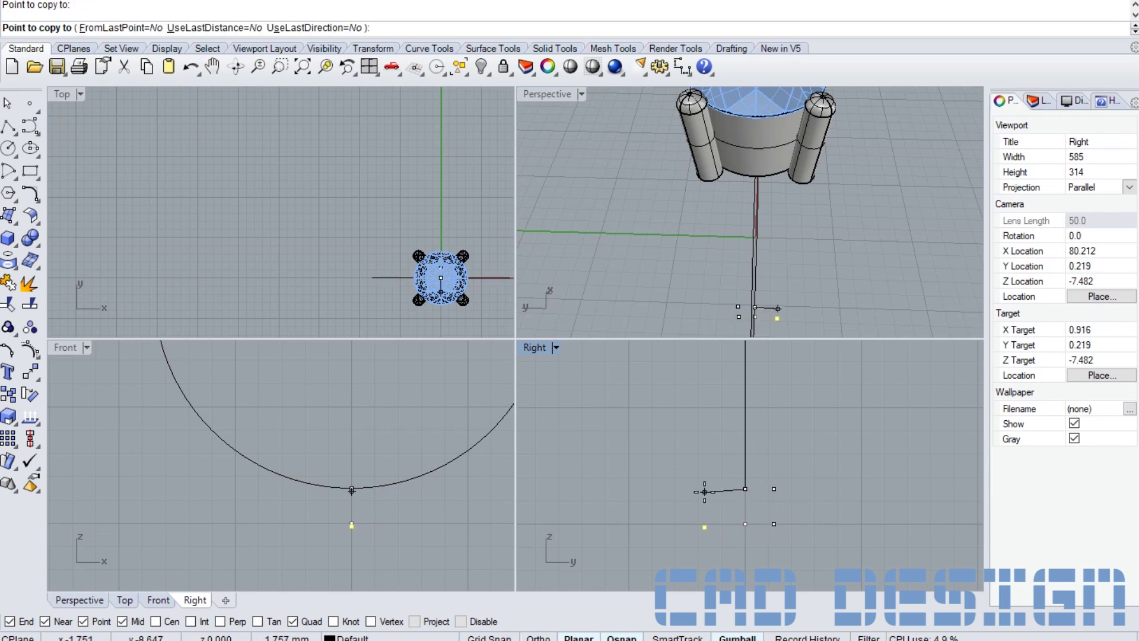
type("1.25")
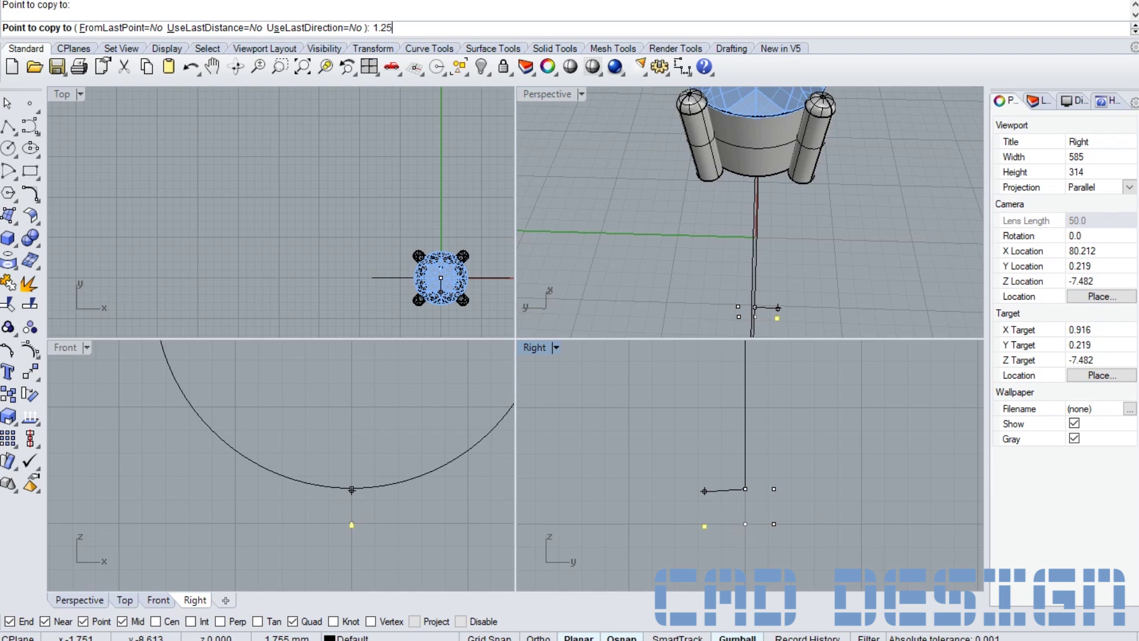
key("Return")
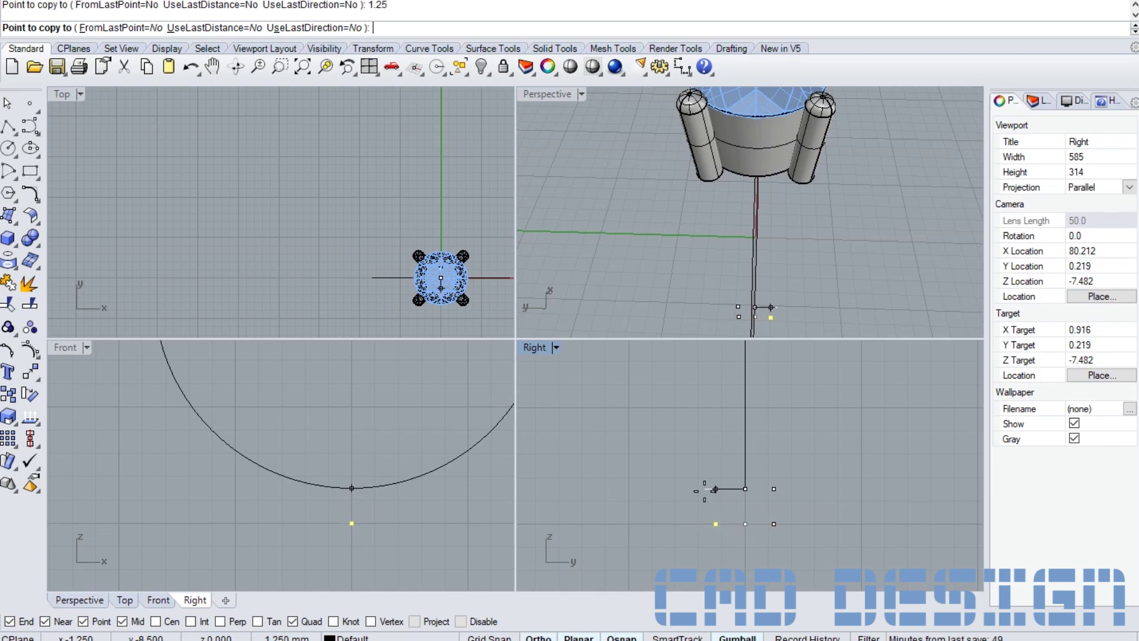
key("Return")
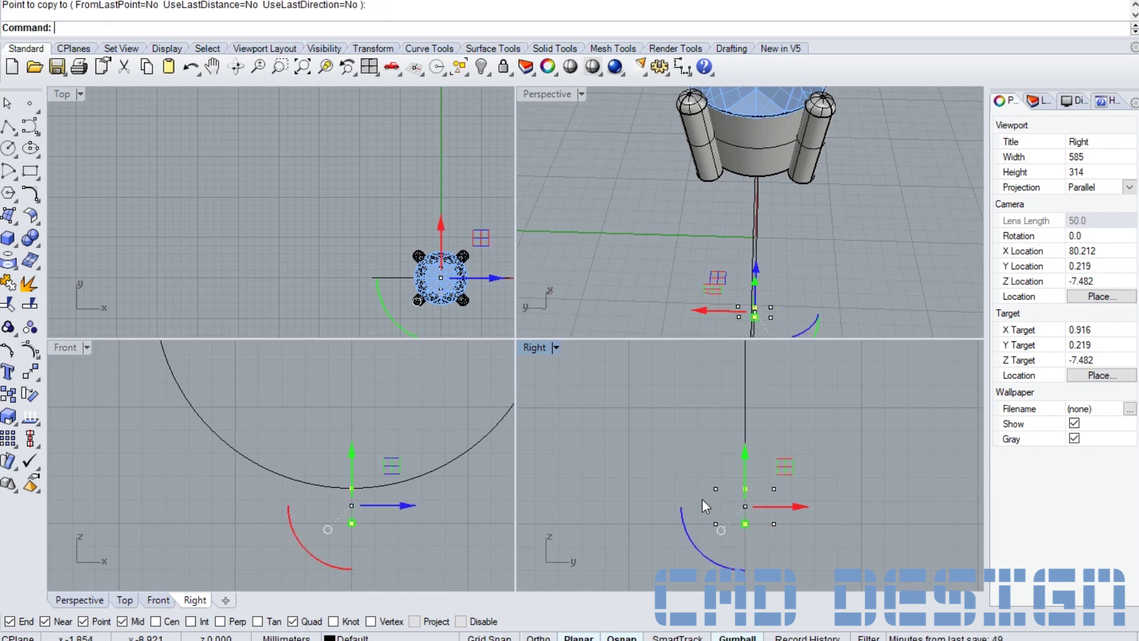
- Window-select all six reference points in the Right view
scroll(706, 500, "up", 3)
key("Escape")
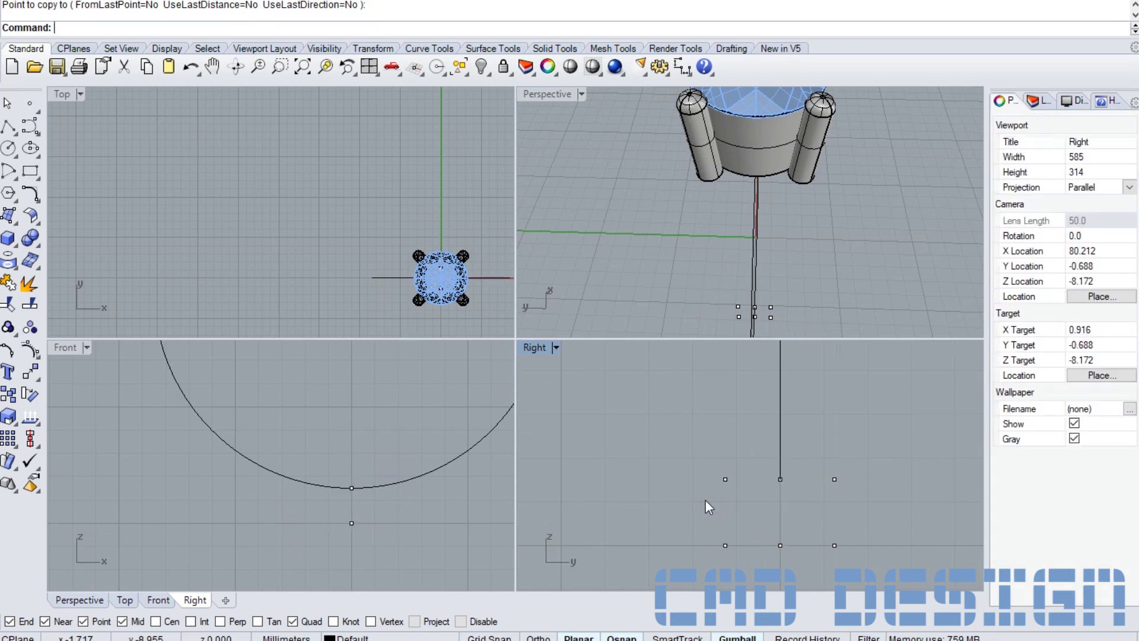
right_click_drag(755, 511, 723, 482)
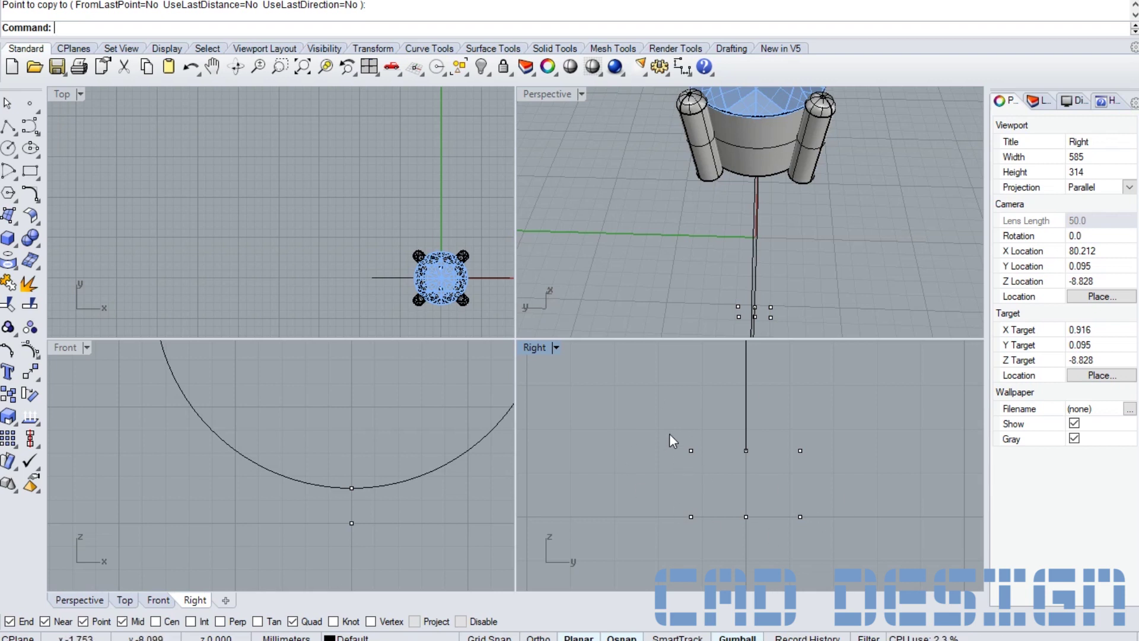
left_click_drag(633, 416, 881, 569)
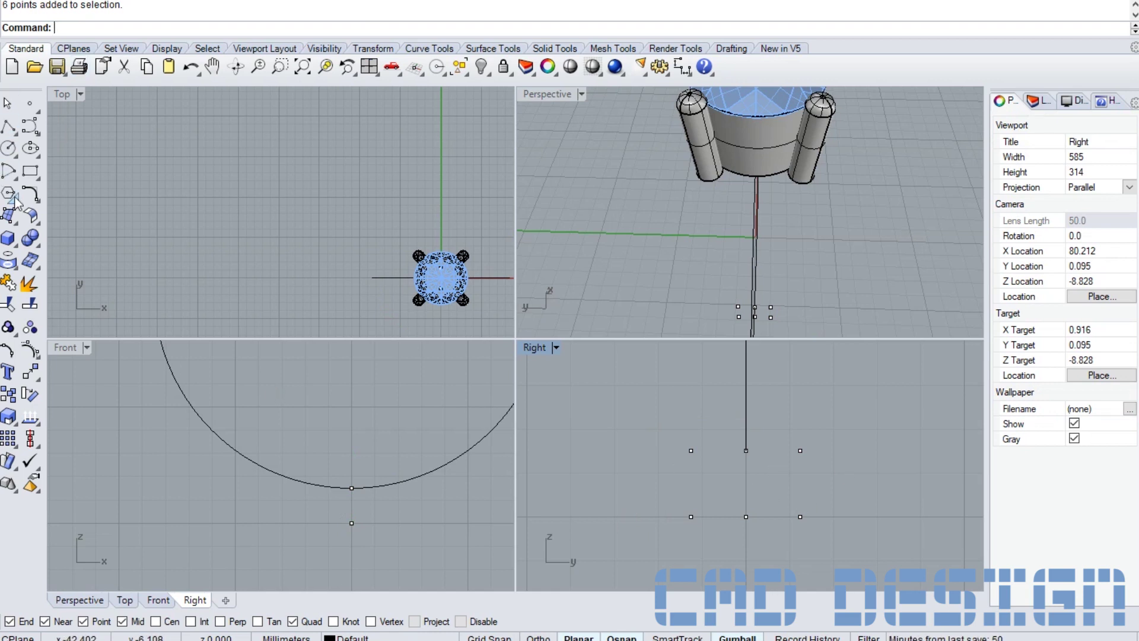
- Draw a rectangle from the upper-left to the lower-right reference point
left_click(31, 172)
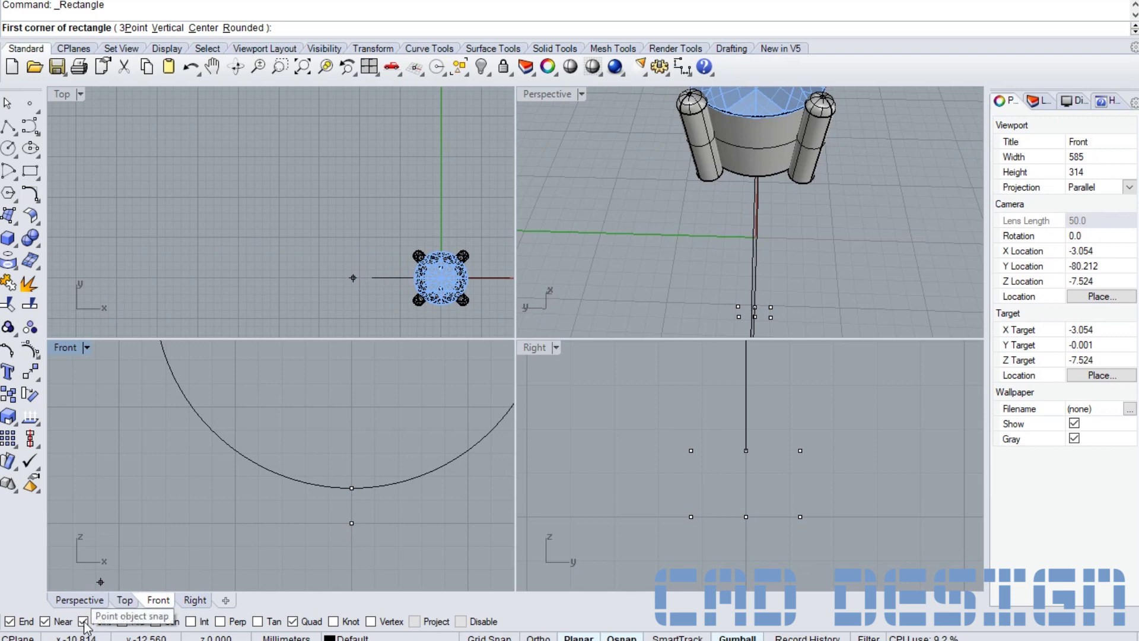
left_click(689, 454)
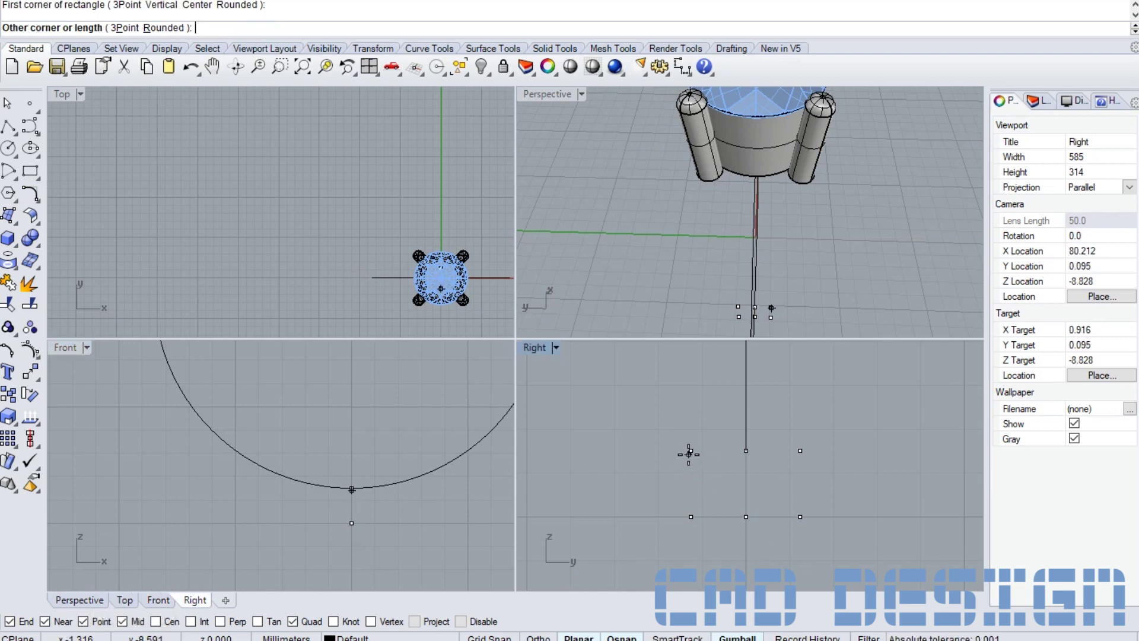
left_click(800, 515)
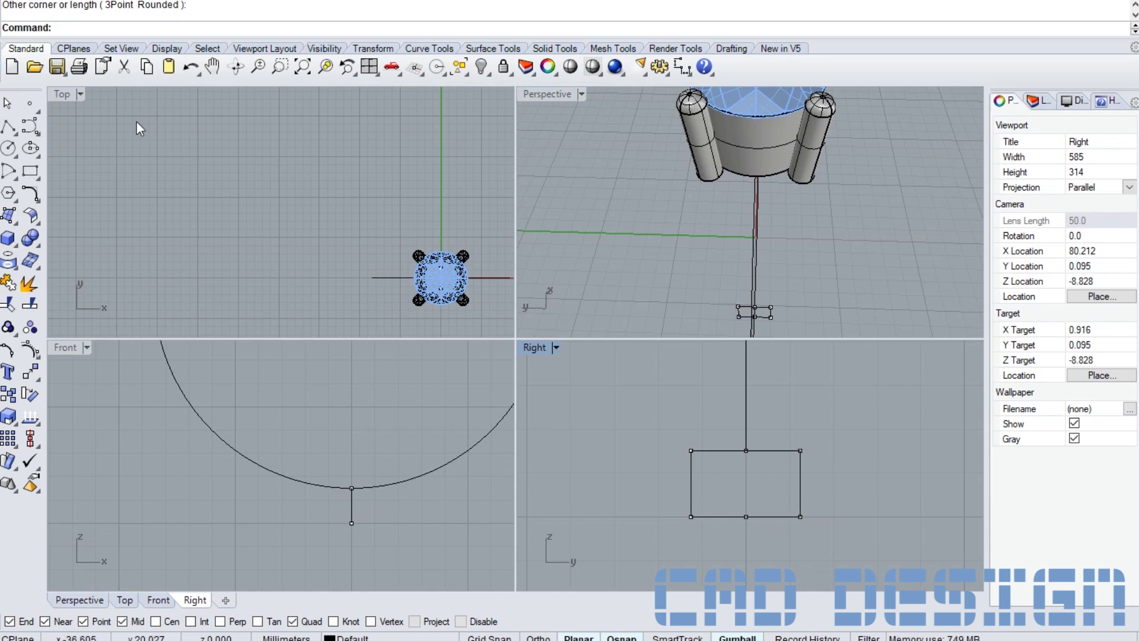
left_click(15, 176)
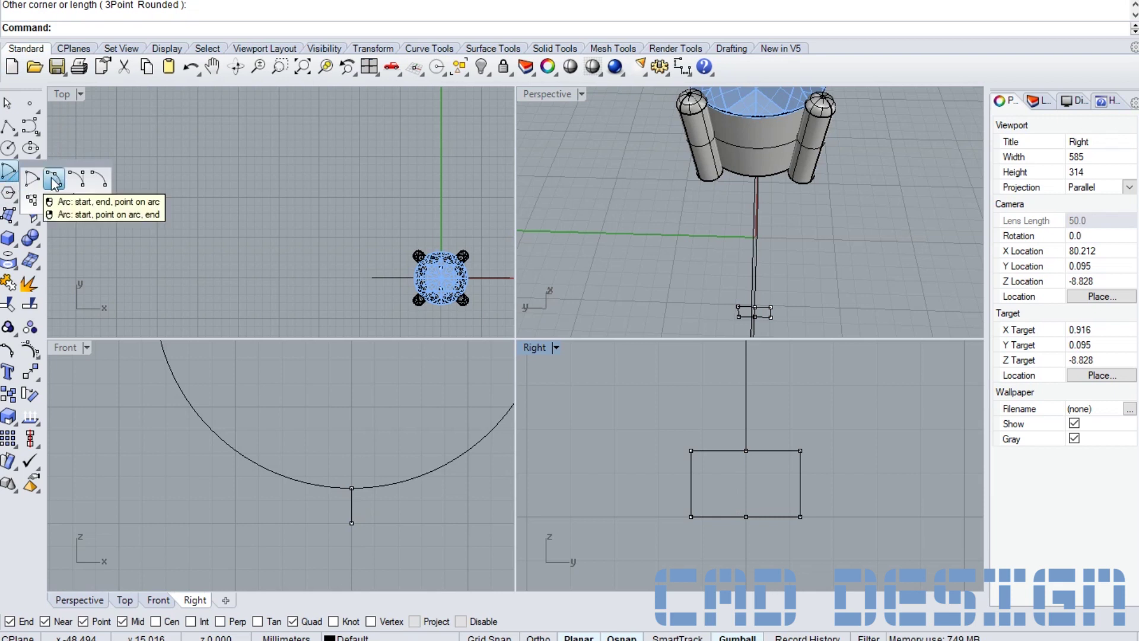
left_click(53, 180)
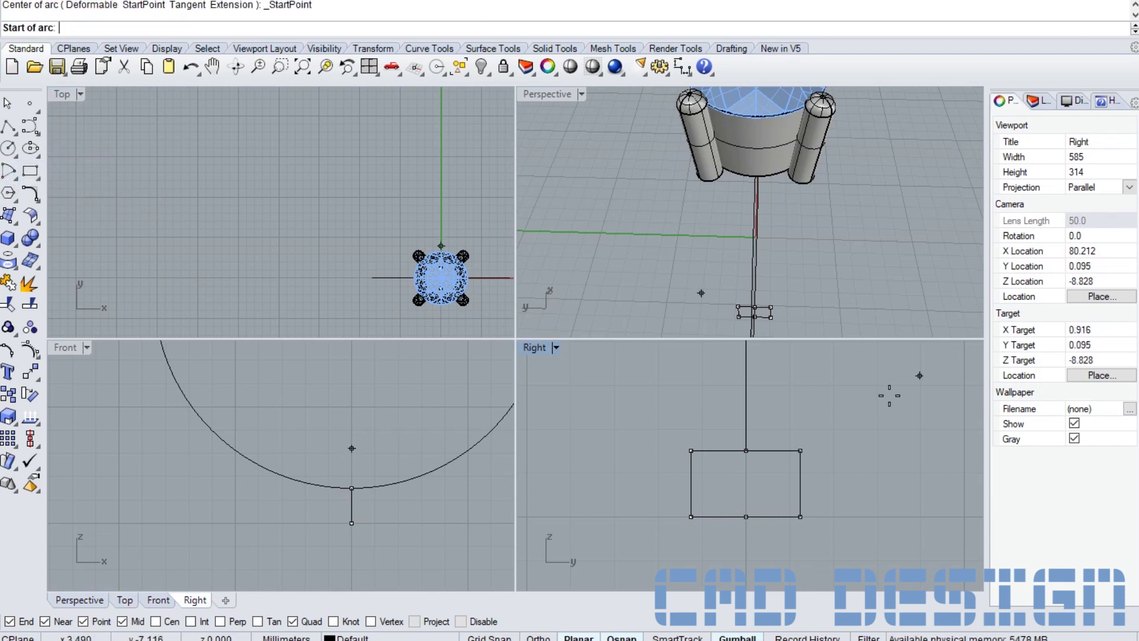
- Draw an arc between the rectangle's side edges through its bottom midpoint, then select both curves
scroll(694, 507, "up", 3)
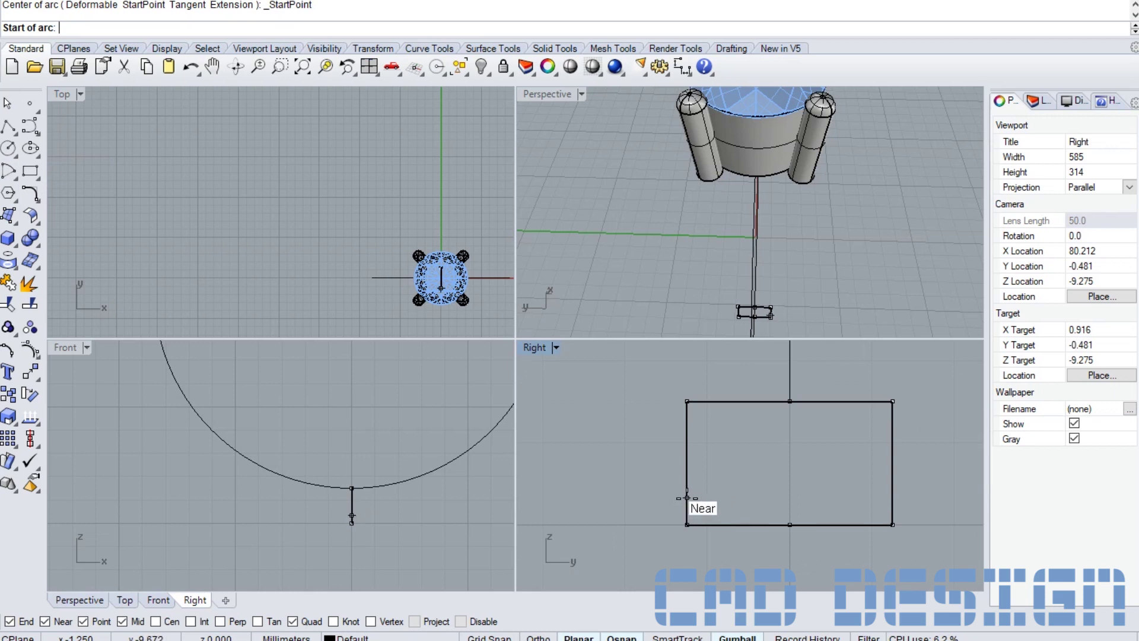
left_click(687, 497)
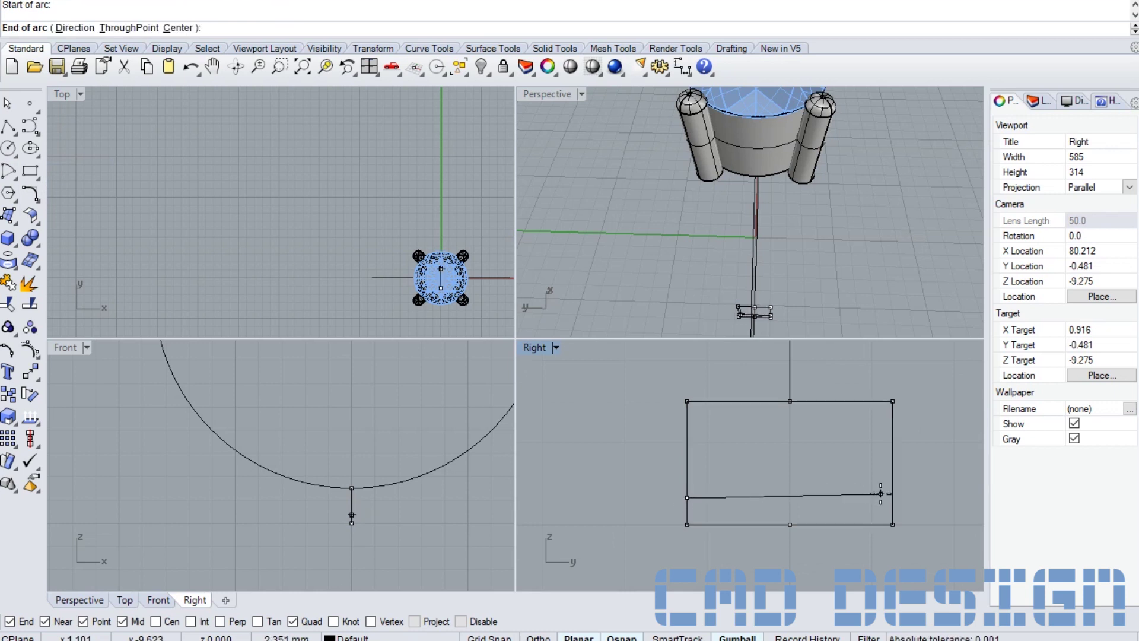
left_click(891, 497)
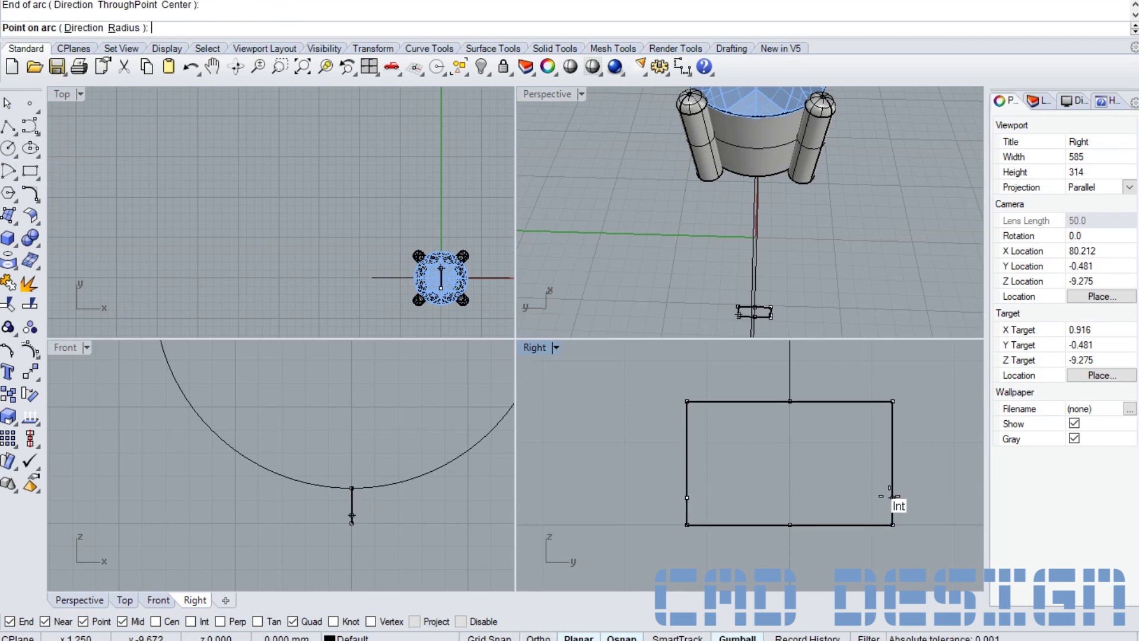
left_click(790, 524)
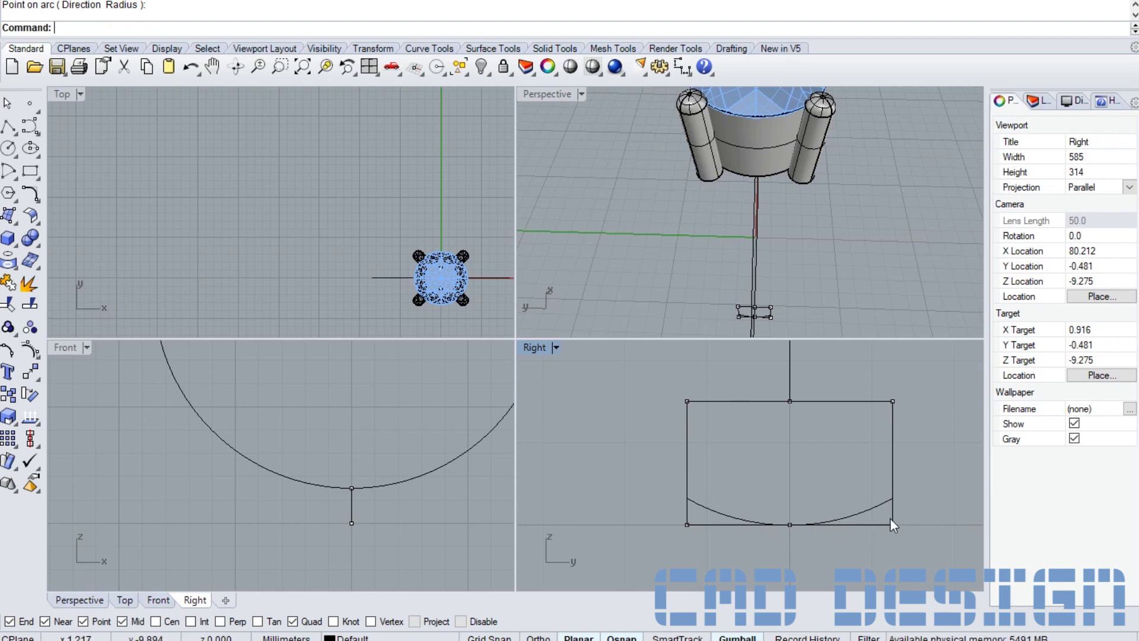
left_click_drag(659, 382, 1030, 533)
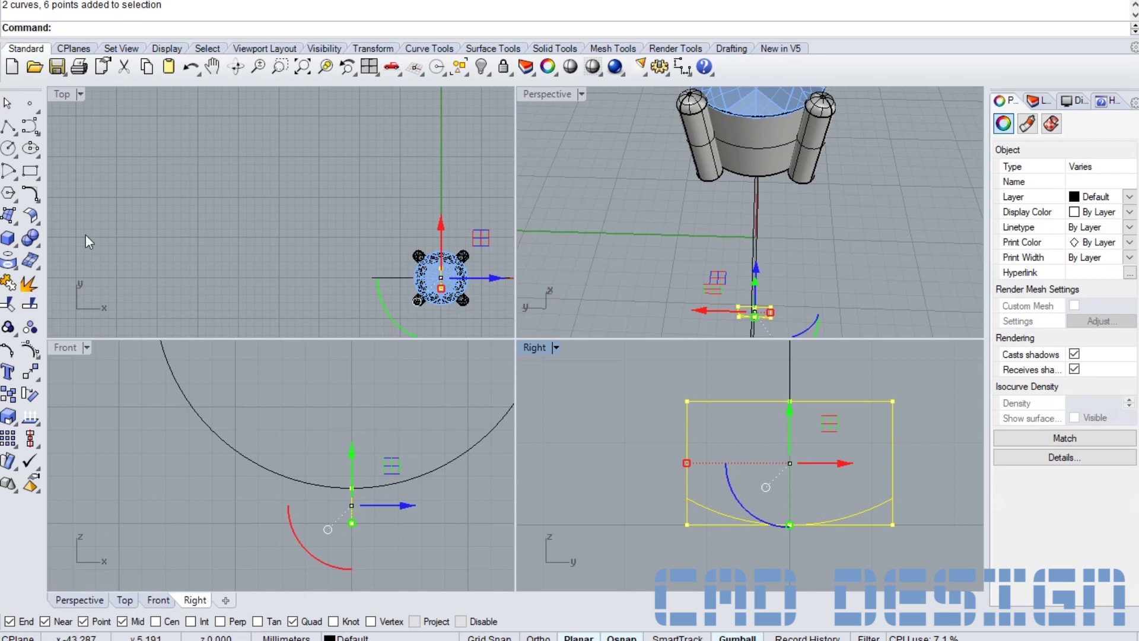
- Trim away the rectangle's bottom edge and the side segments below the arc
left_click(9, 307)
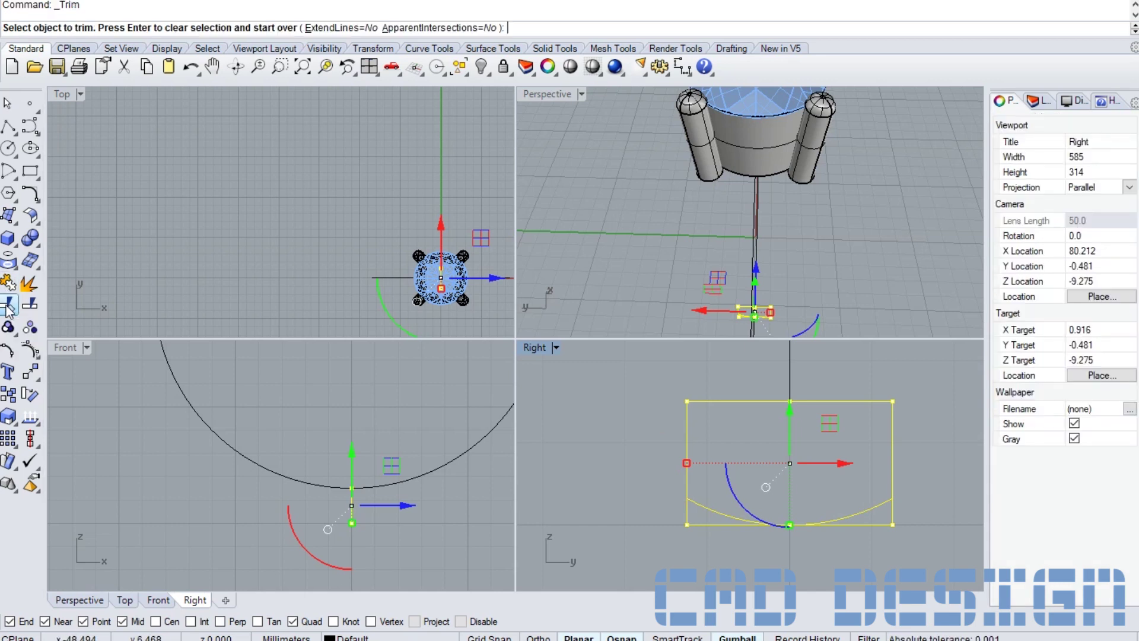
left_click(715, 525)
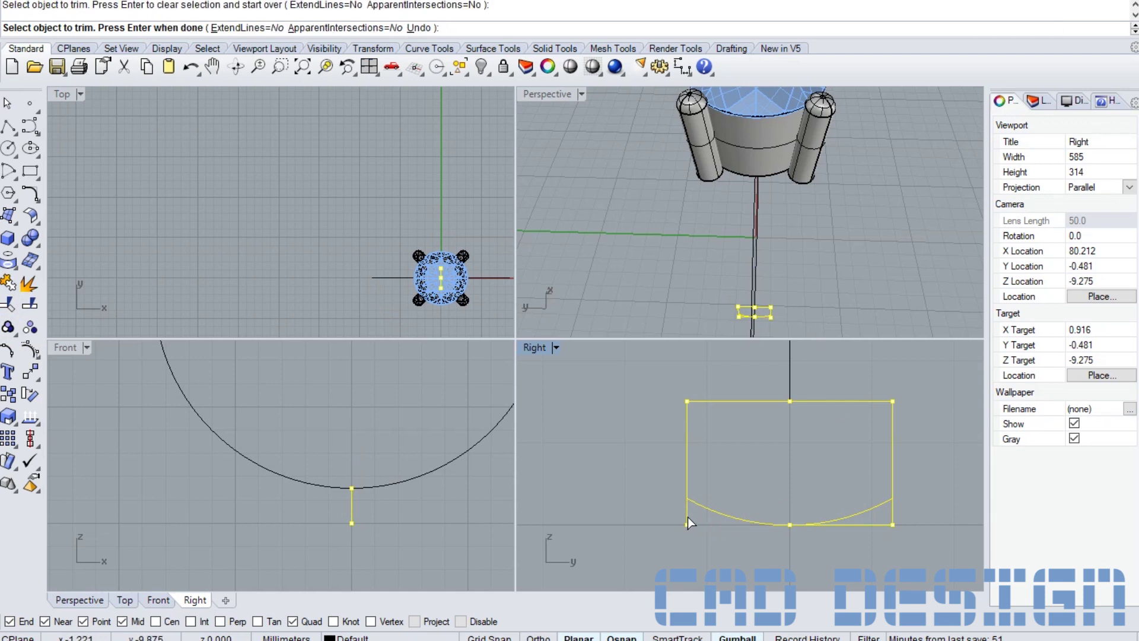
left_click(688, 514)
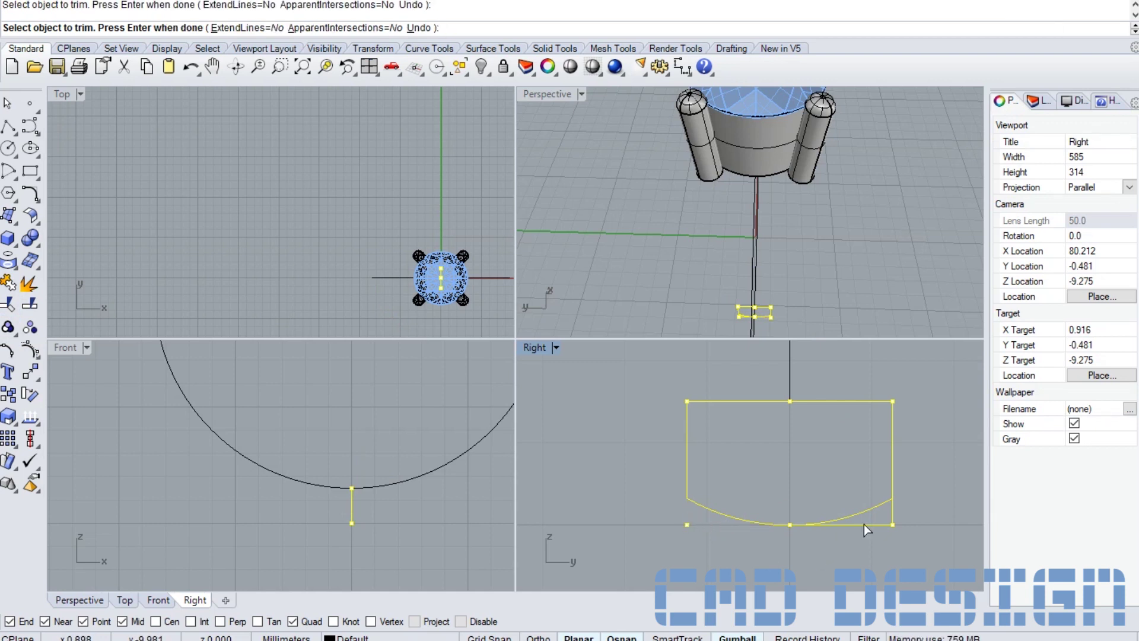
left_click(895, 507)
scroll(859, 519, "up", 4)
scroll(774, 461, "down", 4)
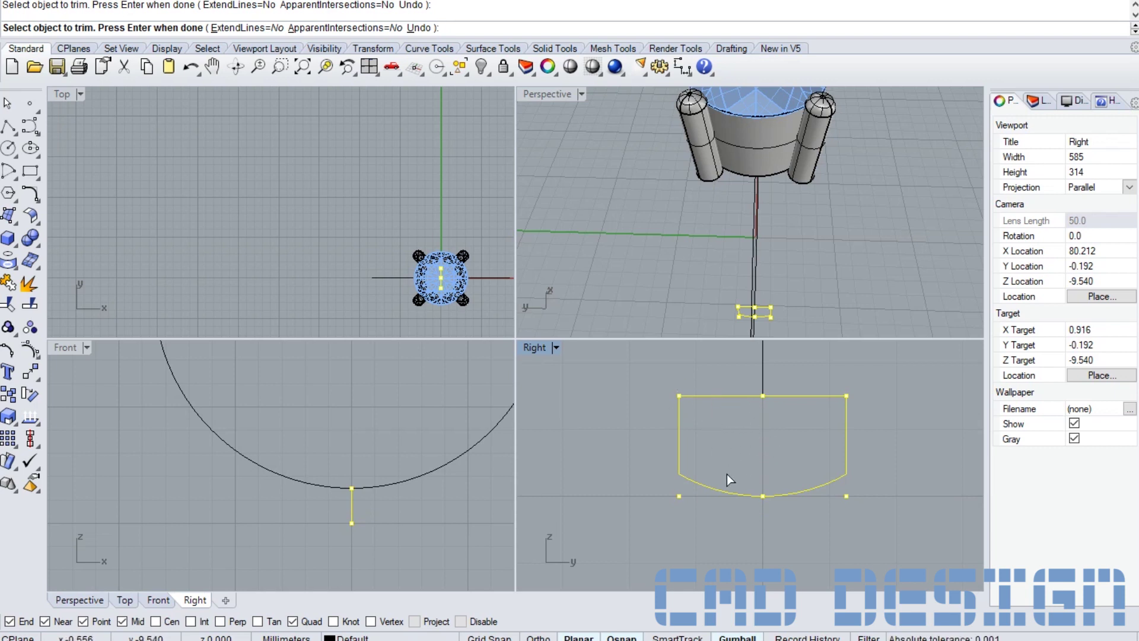
- Join the arc and trimmed rectangle into one closed profile curve
left_click(10, 284)
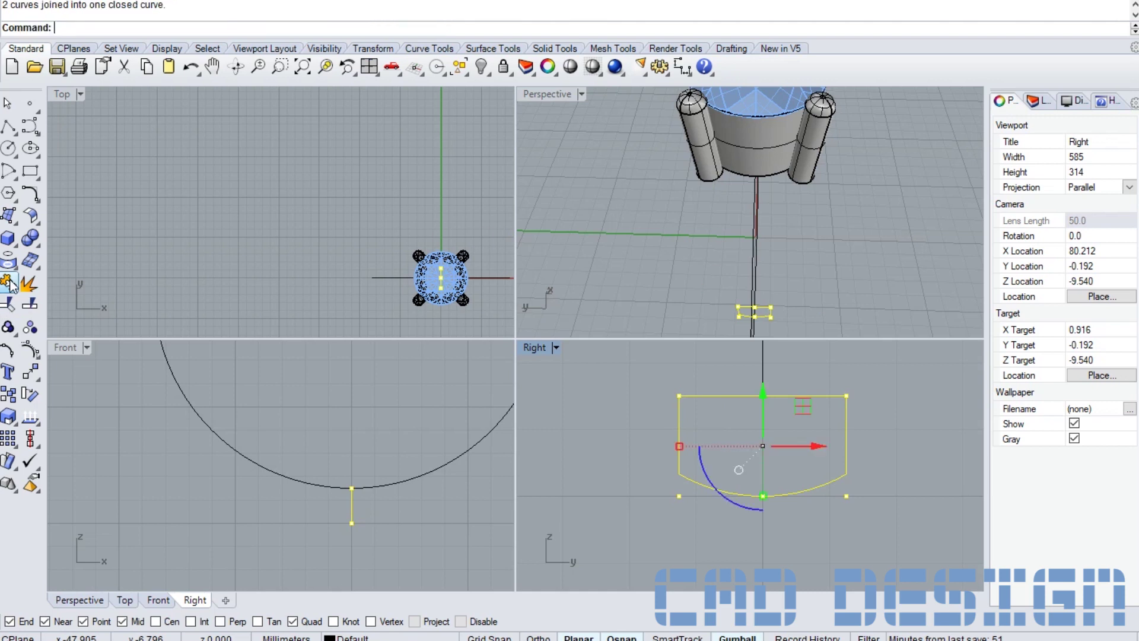
left_click(881, 410)
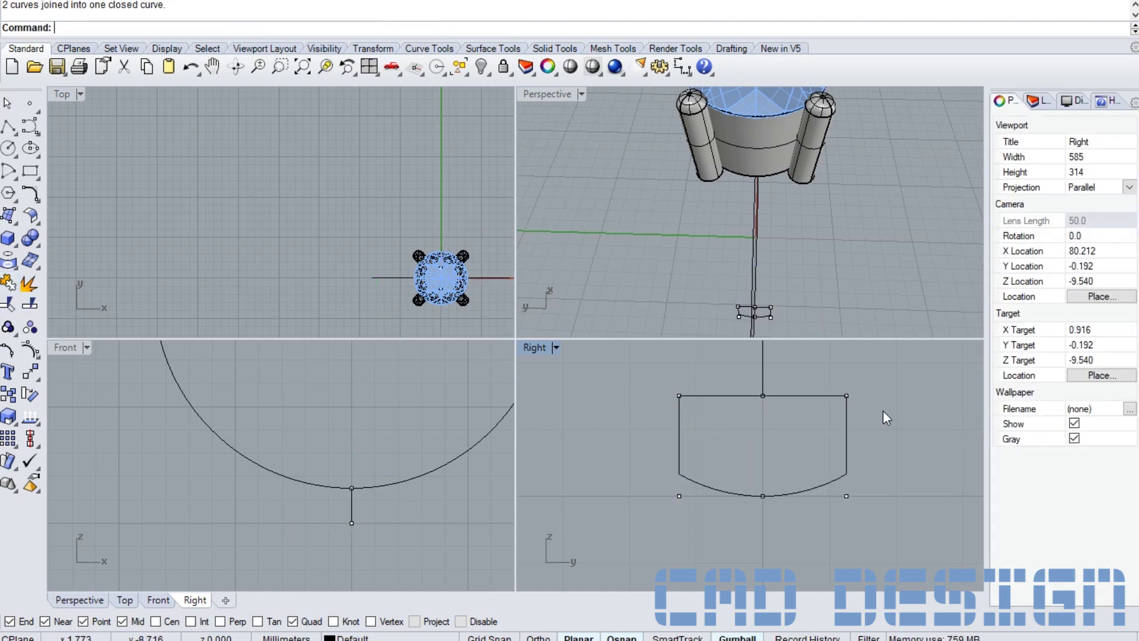
left_click(846, 418)
left_click(936, 494)
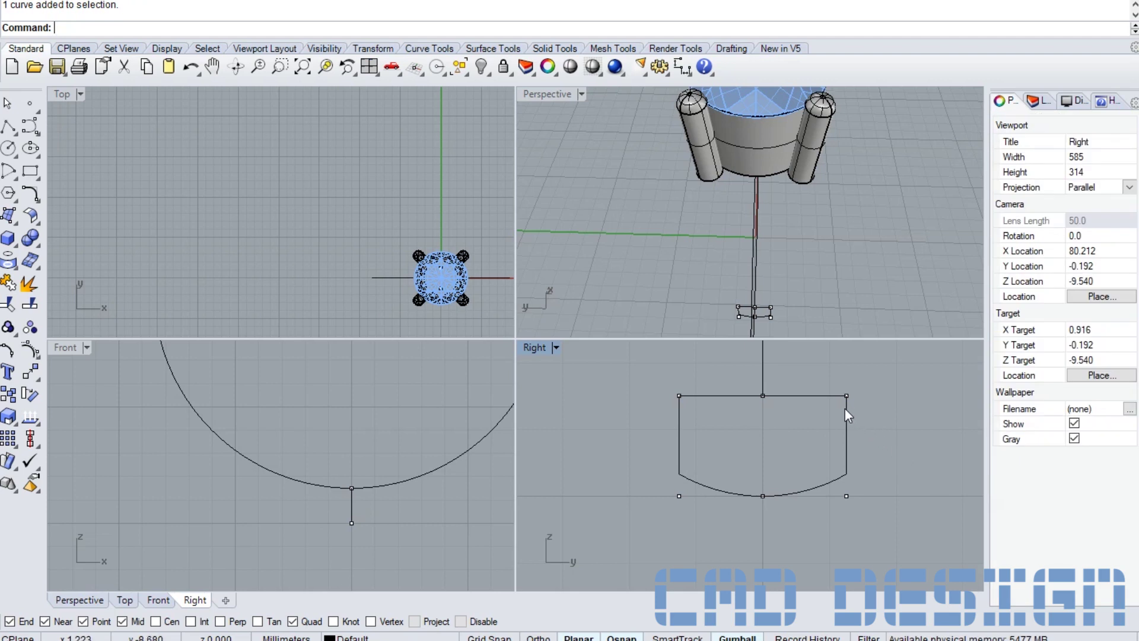
- Window-select the closed profile with its reference points and pan to show the gem head
scroll(748, 428, "down", 5)
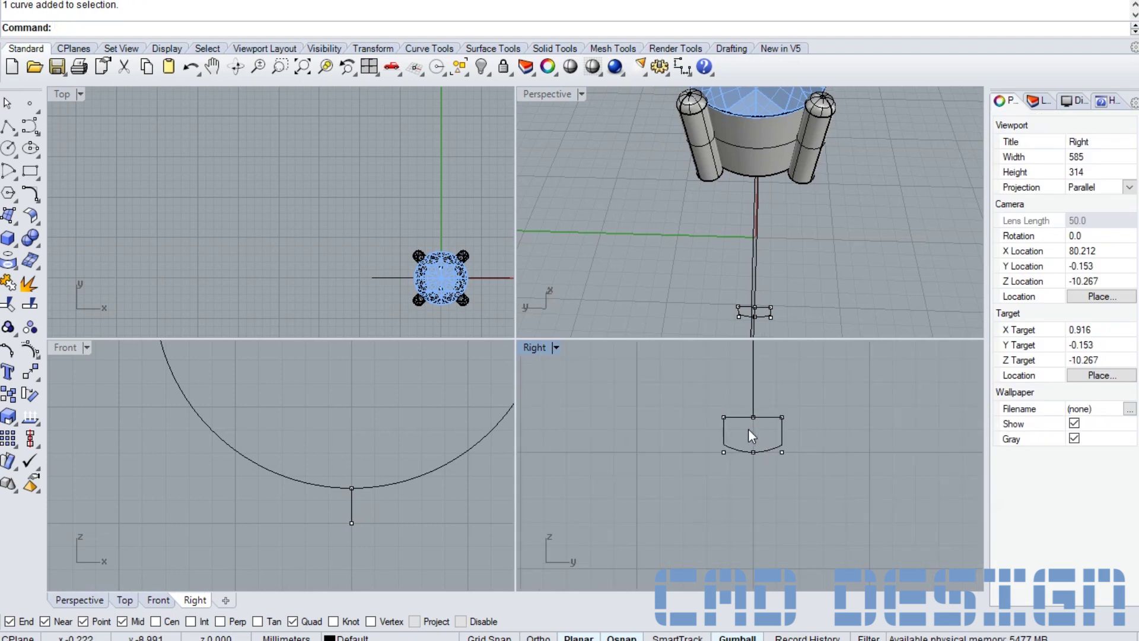
key("Up")
key("Up")
scroll(392, 428, "down", 2)
scroll(393, 430, "down", 1)
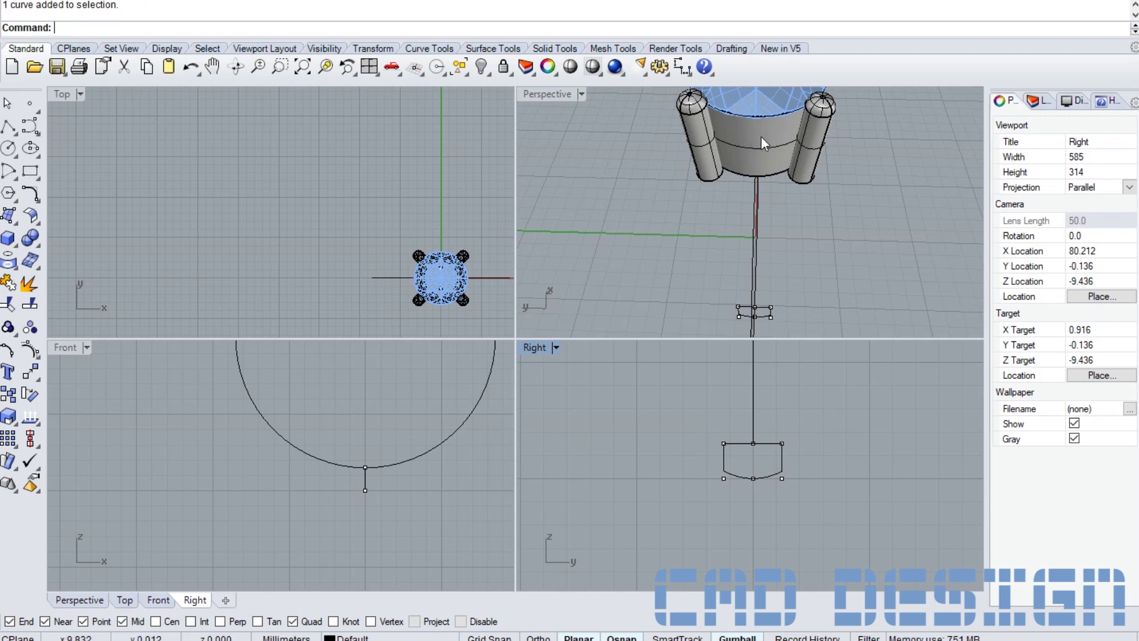
right_click_drag(435, 422, 454, 514)
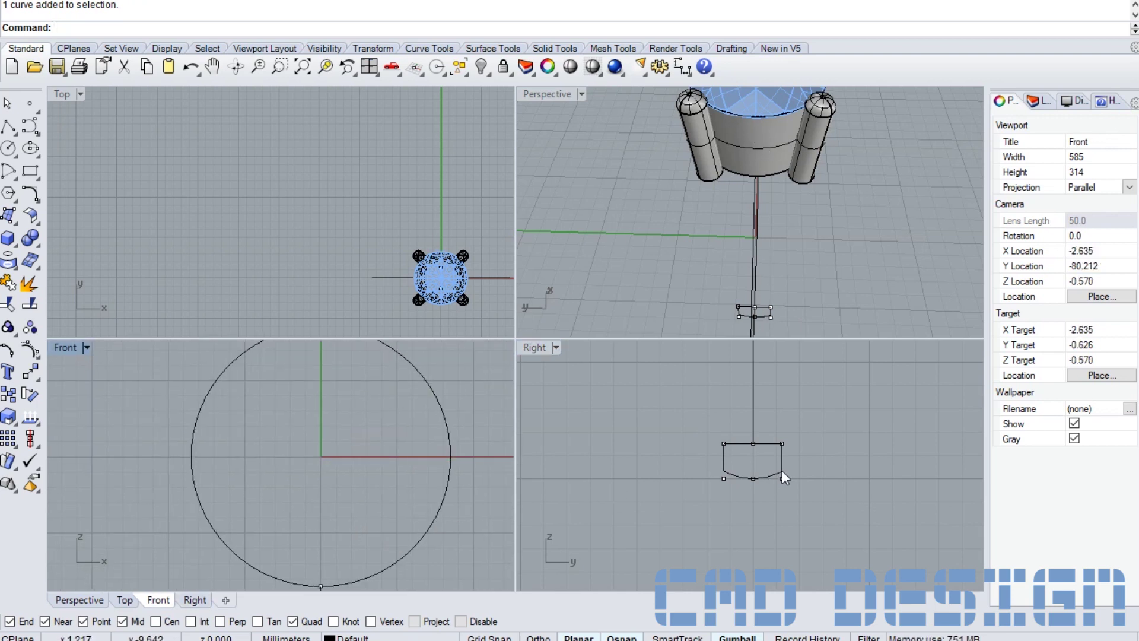
left_click_drag(689, 409, 810, 510)
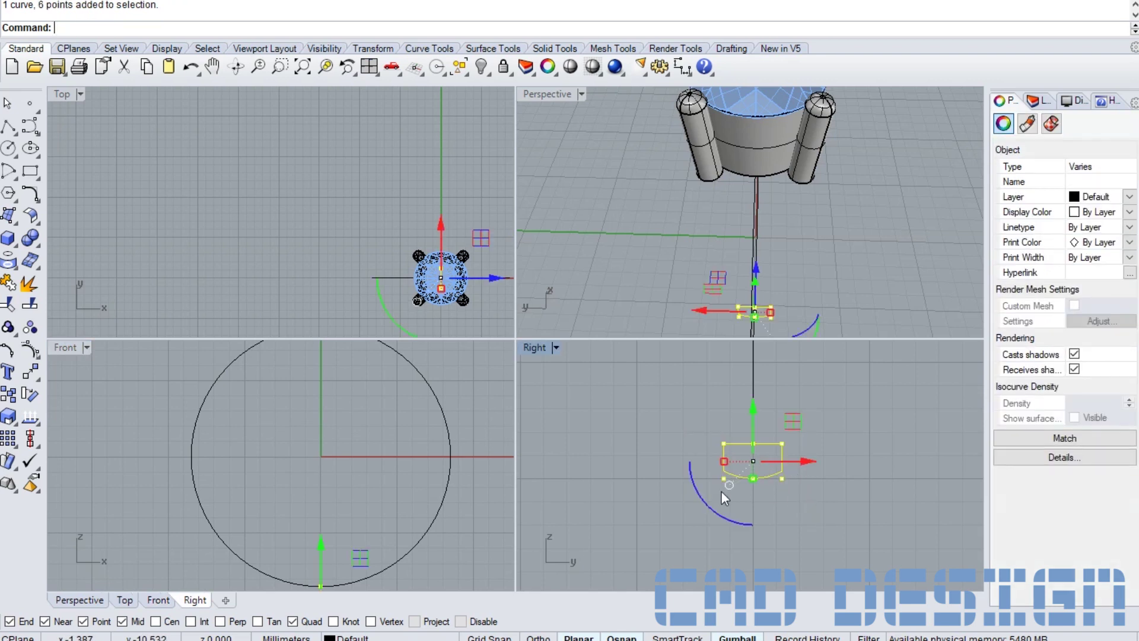
right_click_drag(302, 383, 326, 419)
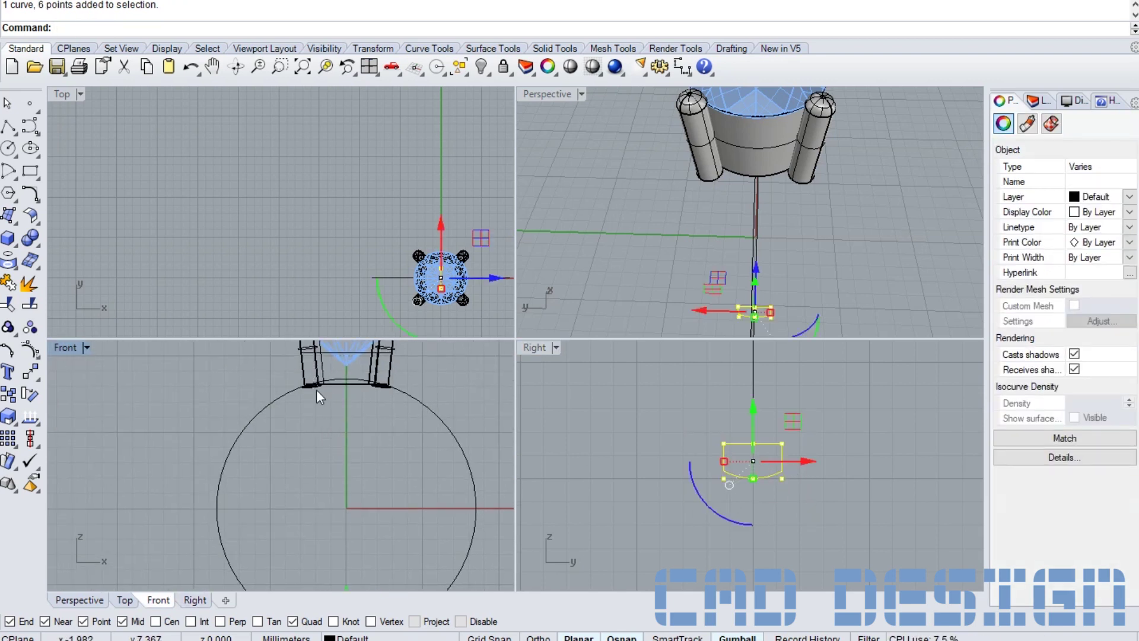
- Start a rotate-copy of the profile about the ring centre, referencing the circle's bottom quadrant
left_click(8, 394)
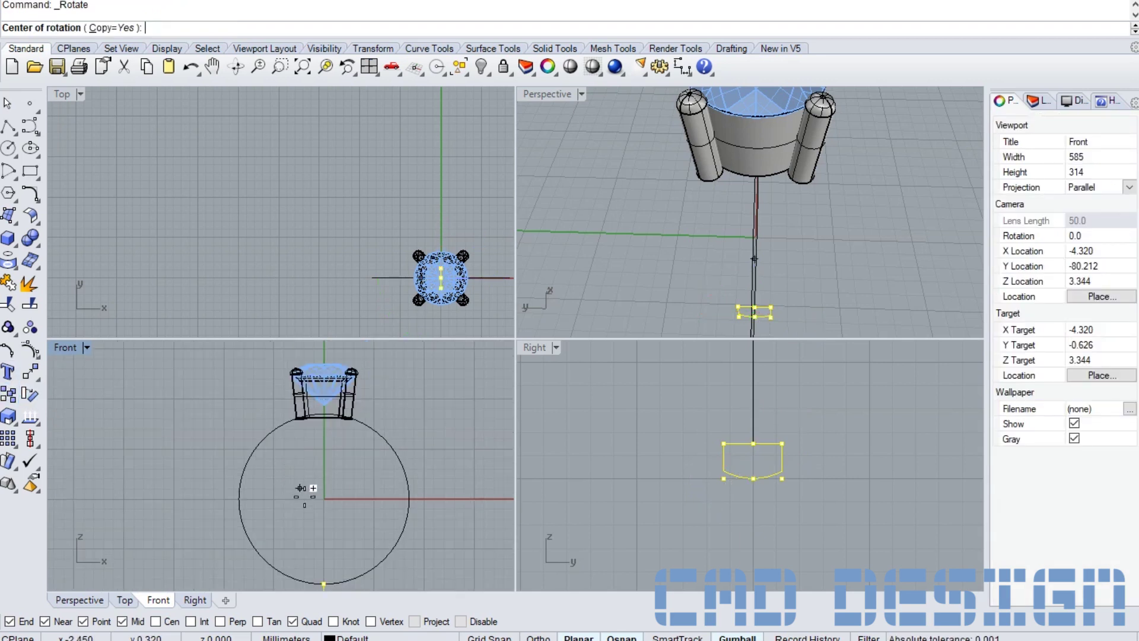
type("0")
left_click(323, 499)
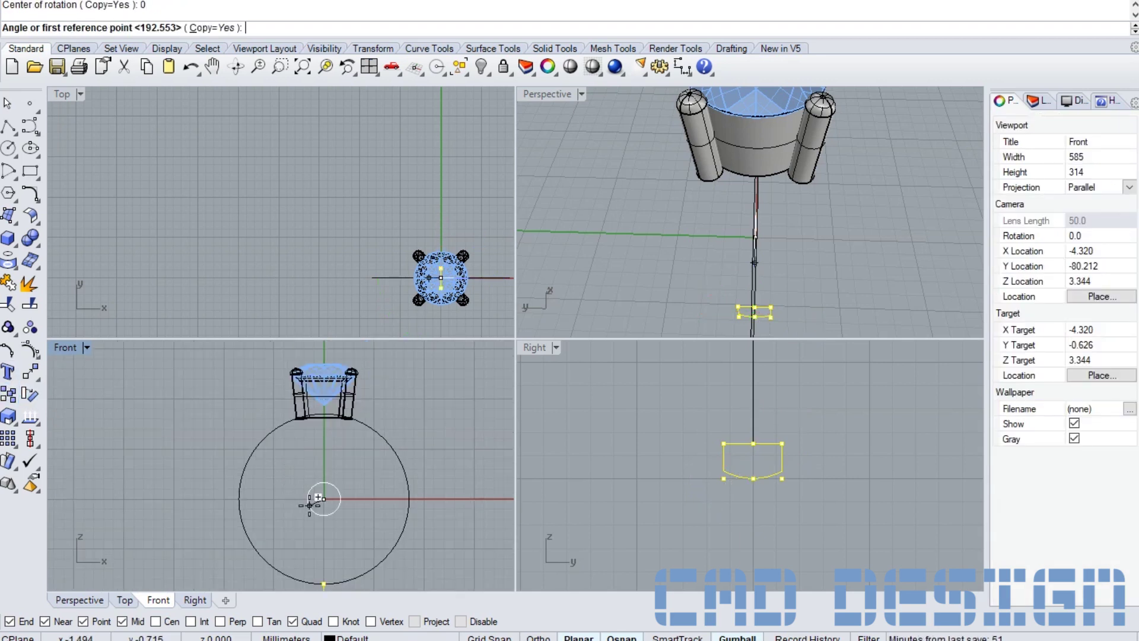
left_click(323, 583)
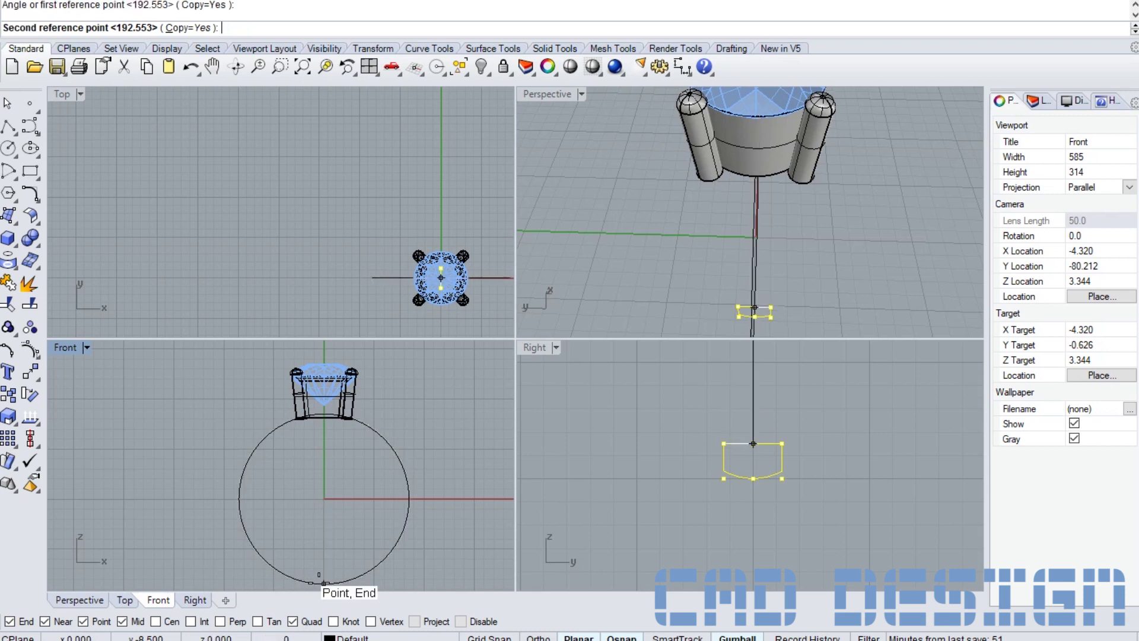
scroll(296, 439, "up", 2)
scroll(303, 429, "up", 1)
scroll(297, 474, "up", 2)
scroll(293, 480, "up", 1)
scroll(293, 477, "up", 1)
scroll(295, 471, "up", 2)
scroll(297, 465, "up", 1)
- Place the rotated profile copy at the prong base beside the gem head and select it
right_click_drag(297, 465, 302, 537)
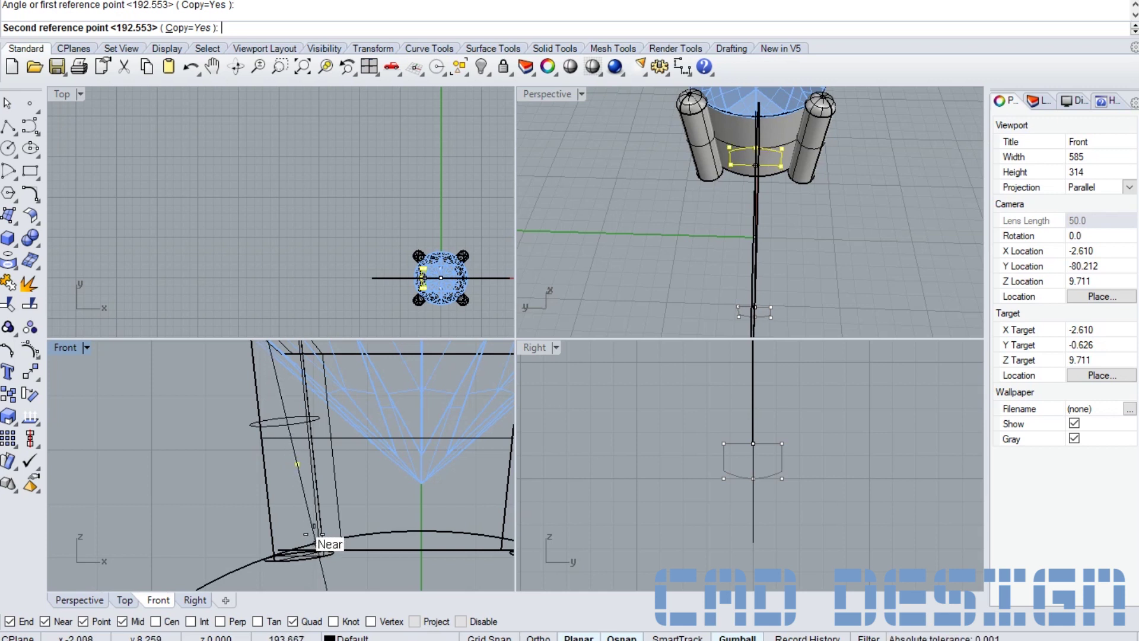
left_click(308, 537)
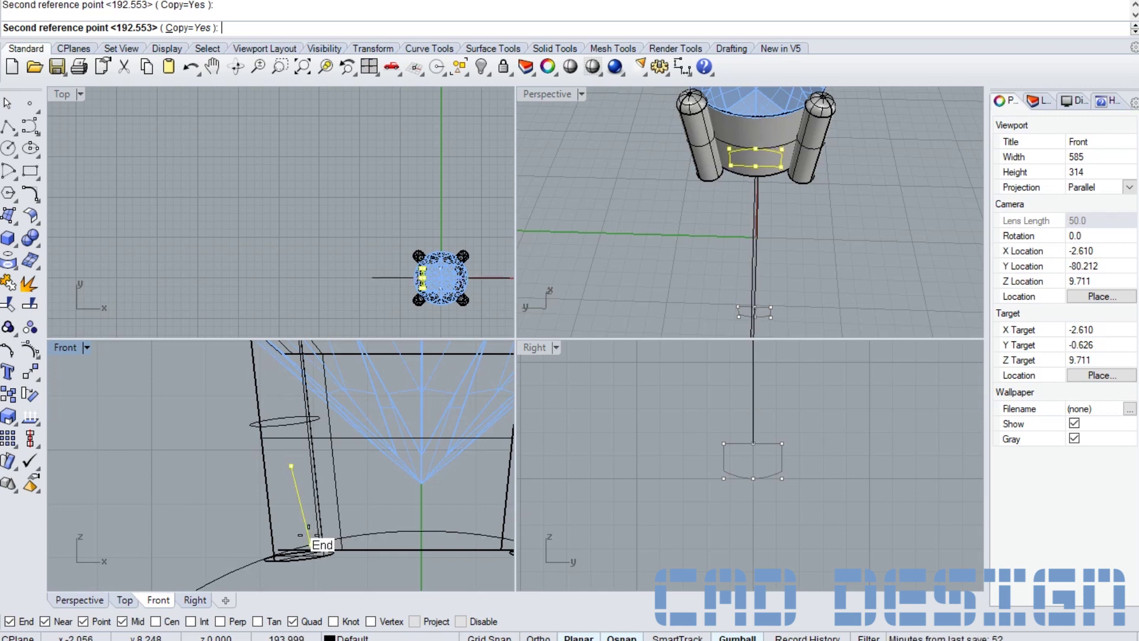
left_click(307, 536)
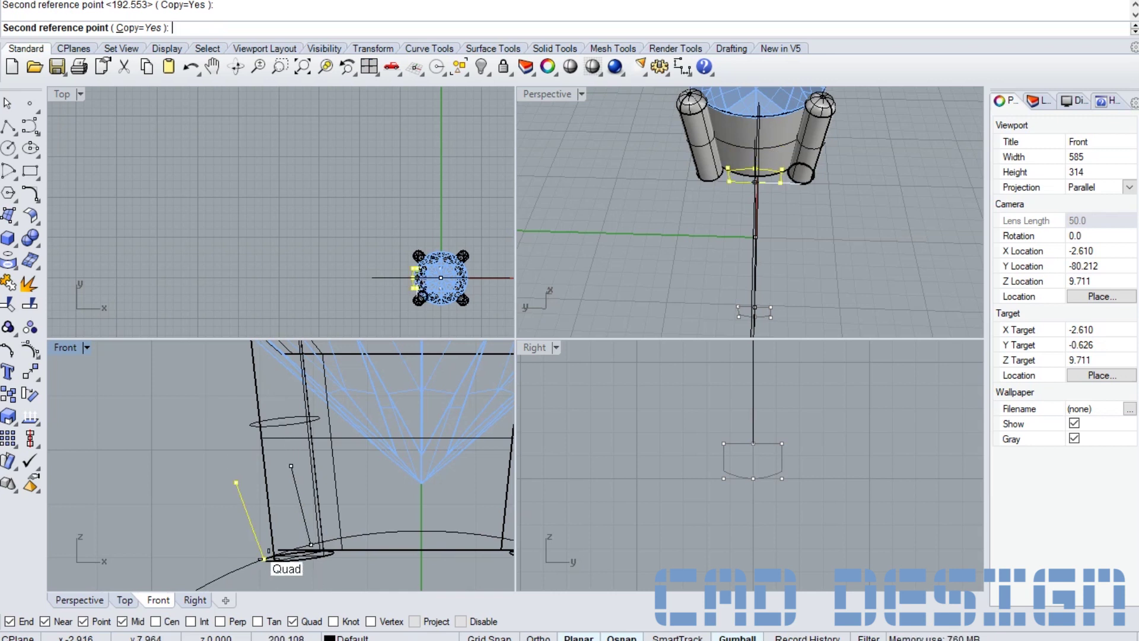
left_click(310, 535)
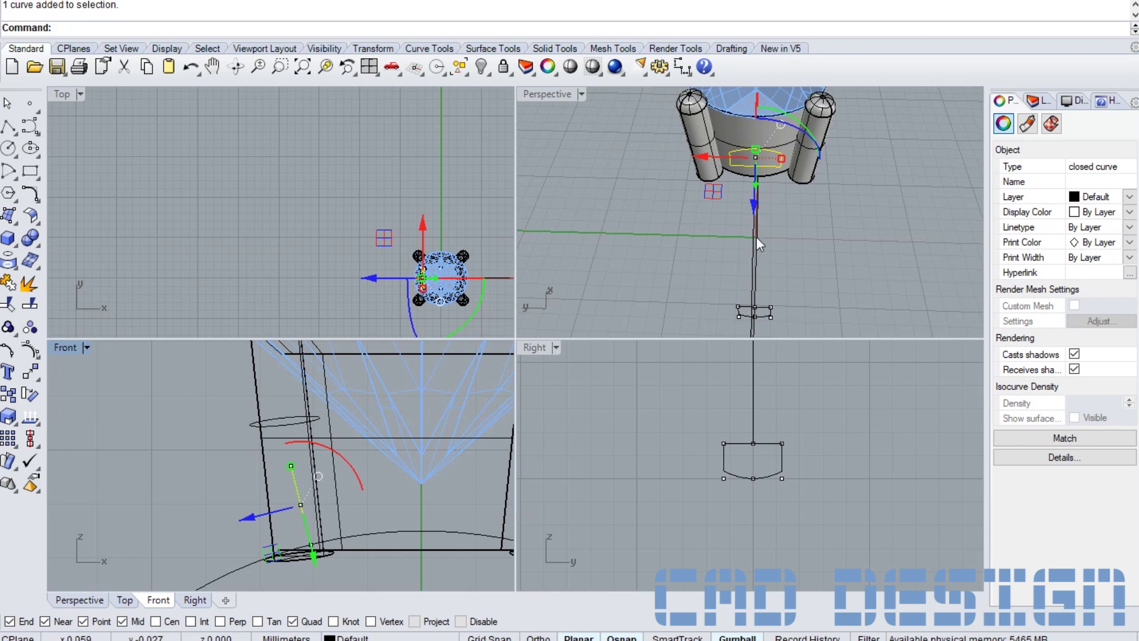
- Orbit, zoom and pan the Perspective view to get a low side look at the gem head
right_click_drag(750, 258, 764, 215)
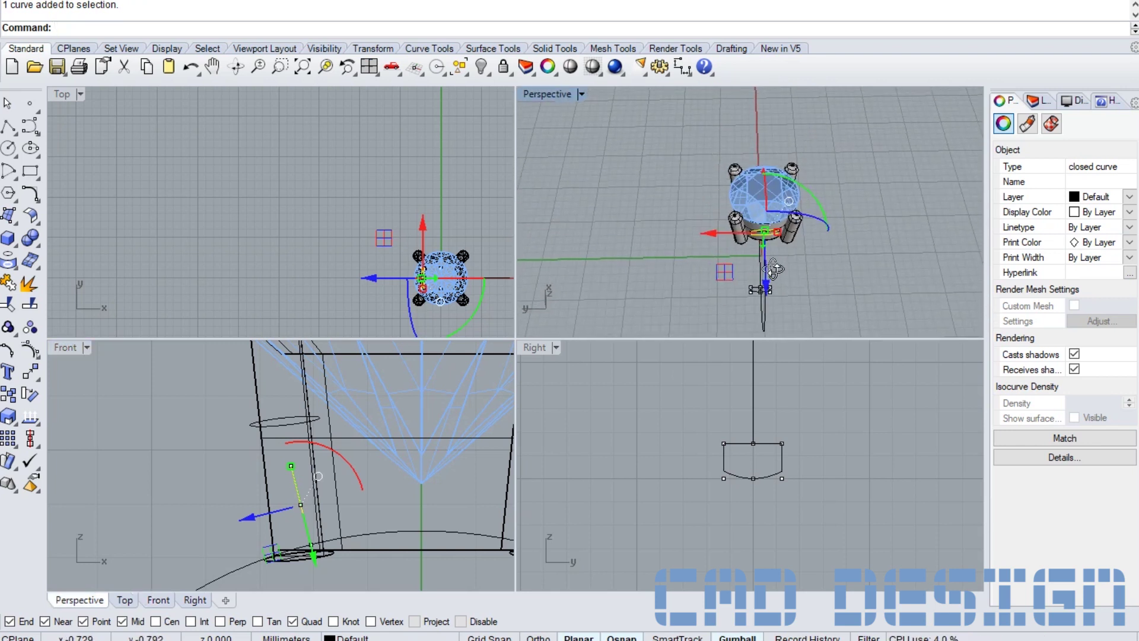
scroll(746, 247, "up", 3)
scroll(743, 240, "up", 3)
scroll(743, 227, "down", 1)
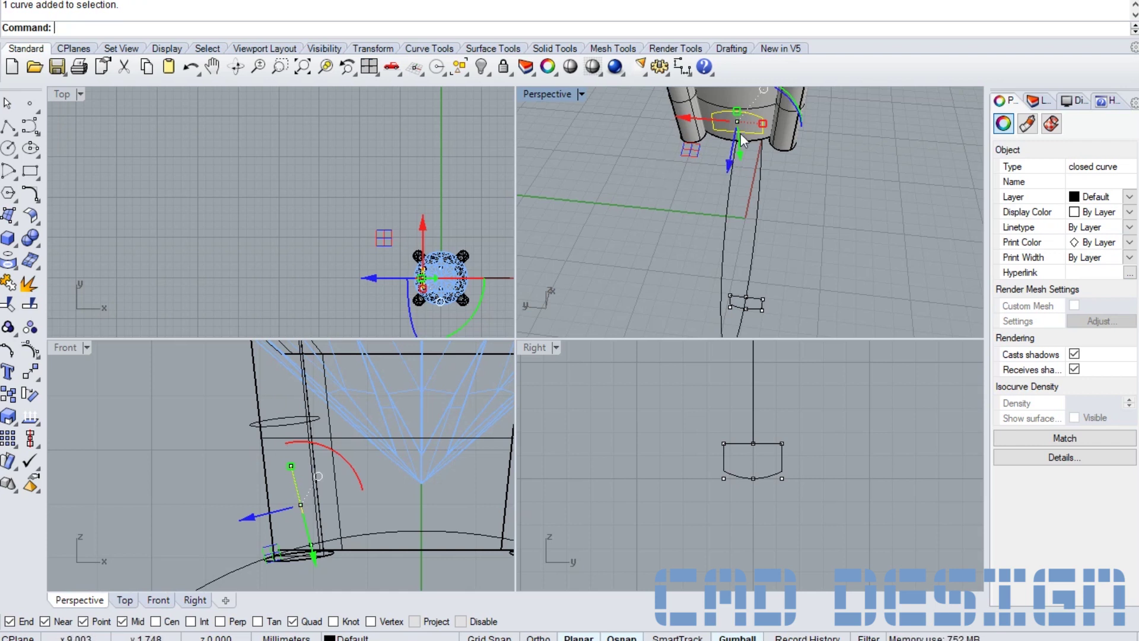
right_click_drag(781, 187, 788, 178, "shift")
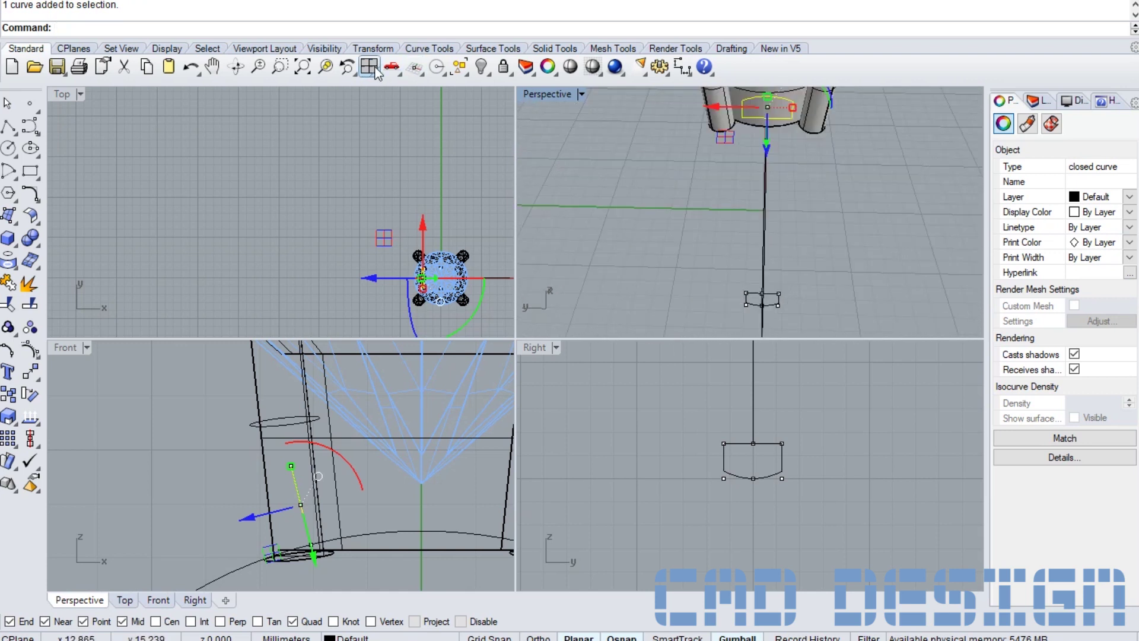
left_click(212, 67)
left_click_drag(682, 166, 676, 247)
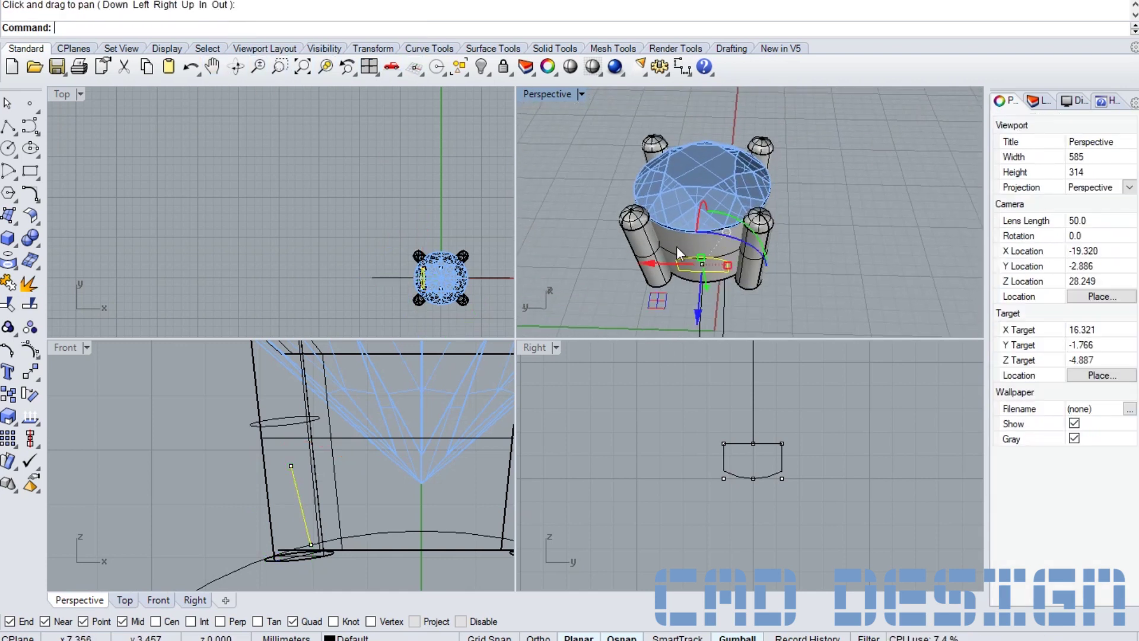
right_click_drag(782, 285, 806, 221)
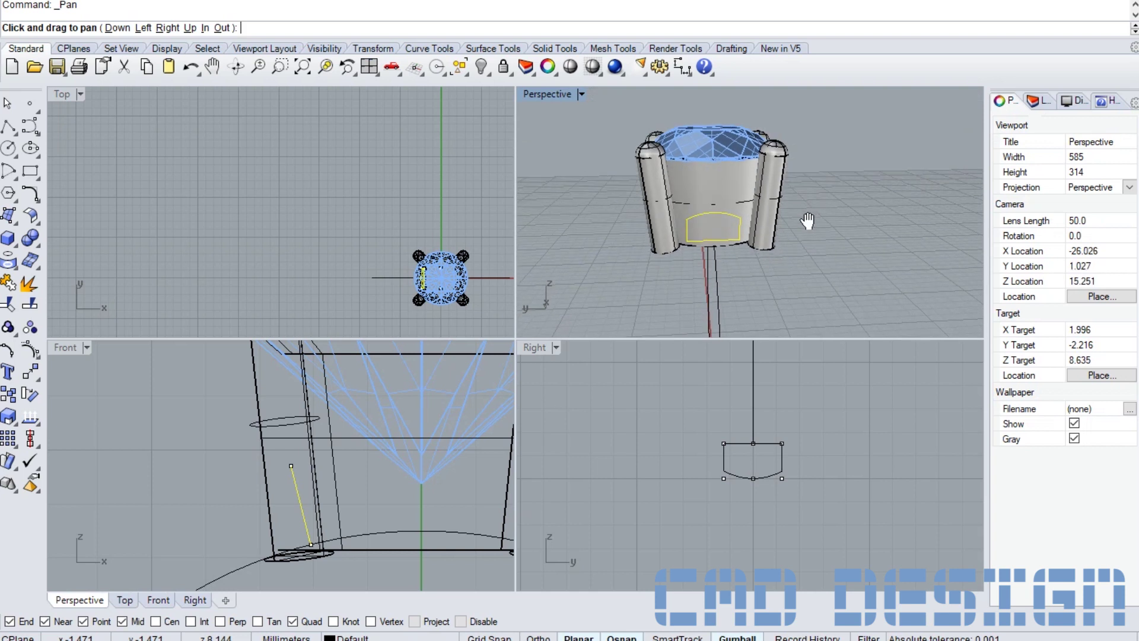
- Bring the placed profile curve into the Front view and select it for scaling
left_click(393, 436)
mouse_move(243, 462)
left_mouse_down()
mouse_move(287, 481)
mouse_move(274, 465)
left_mouse_up()
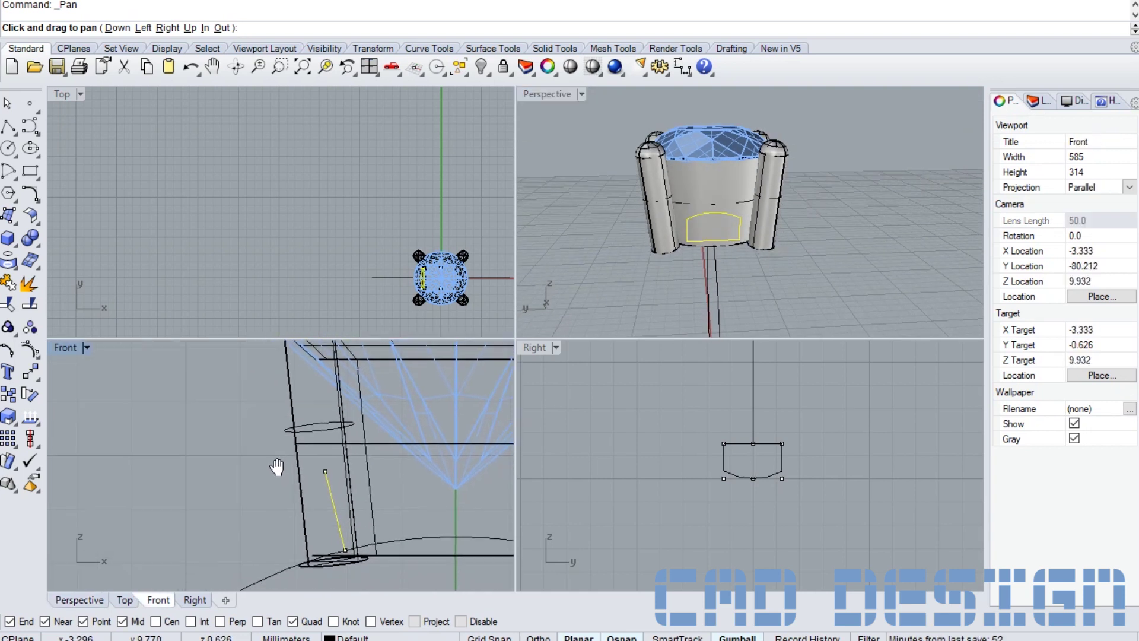
key("Escape")
left_click(328, 495)
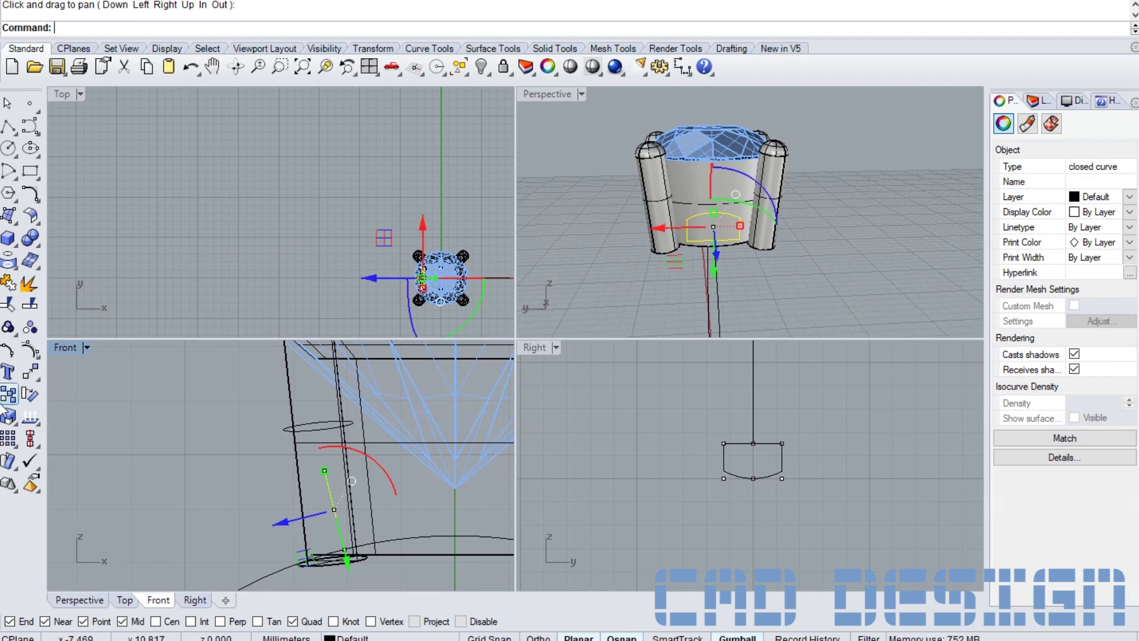
left_click(14, 423)
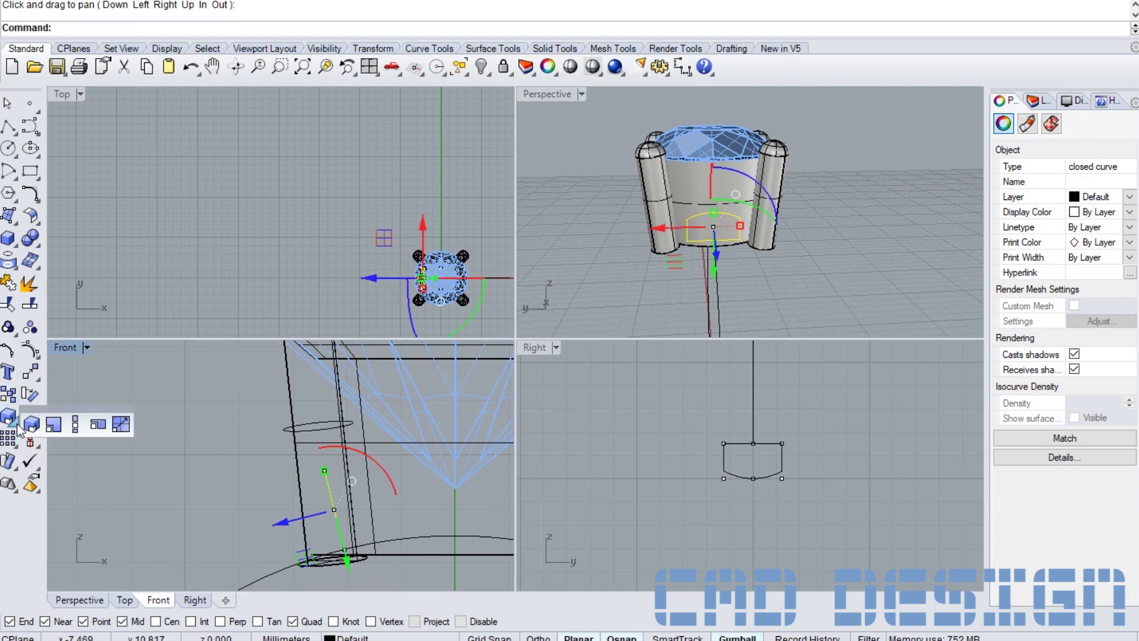
- Scale 1-D the curve from its bottom midpoint, top as reference, up to near the head's top
left_click(76, 425)
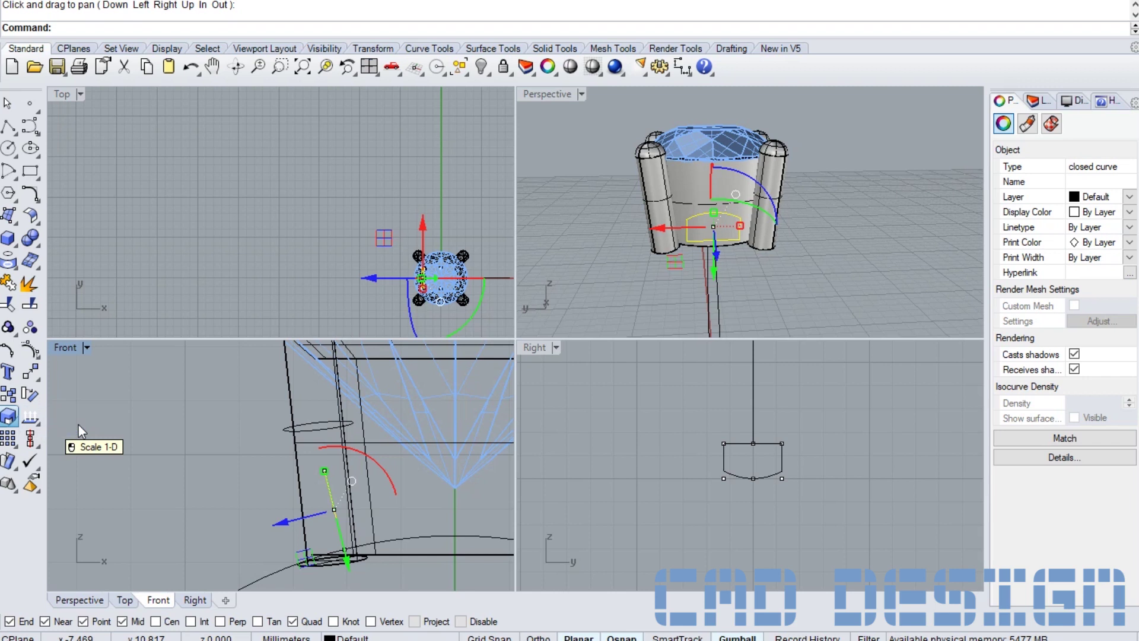
scroll(736, 249, "up", 2)
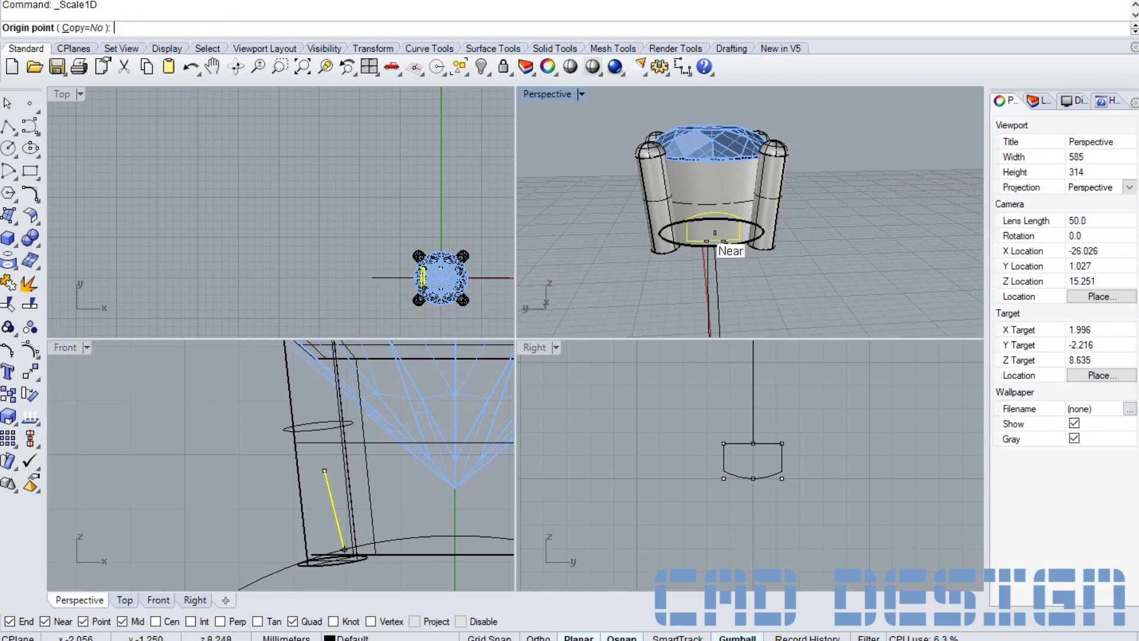
scroll(741, 259, "up", 5)
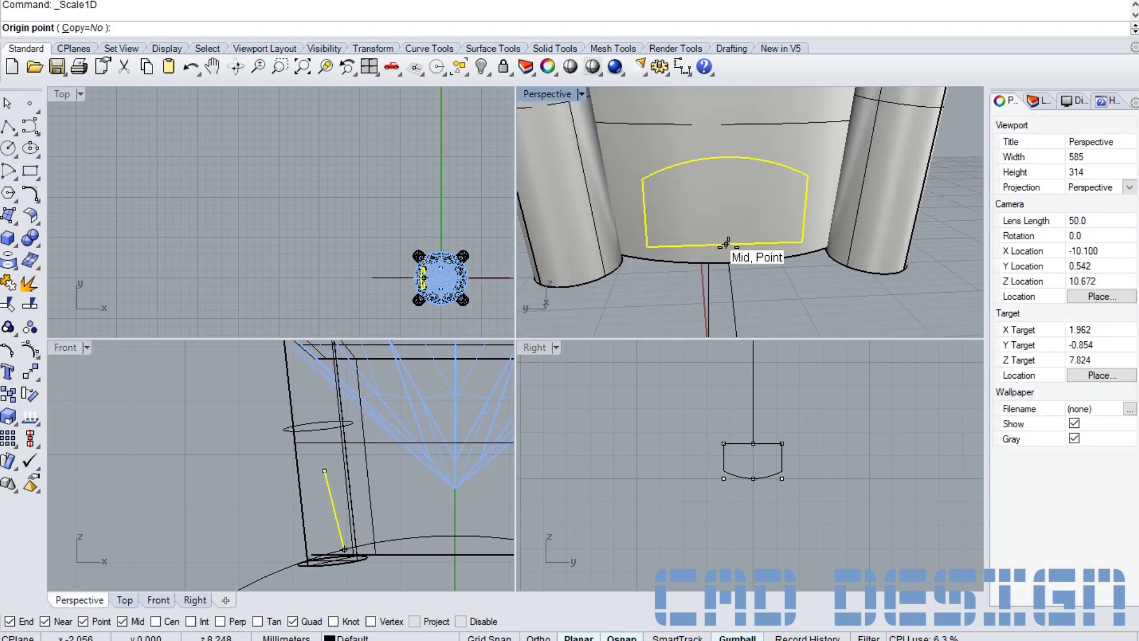
left_click(725, 243)
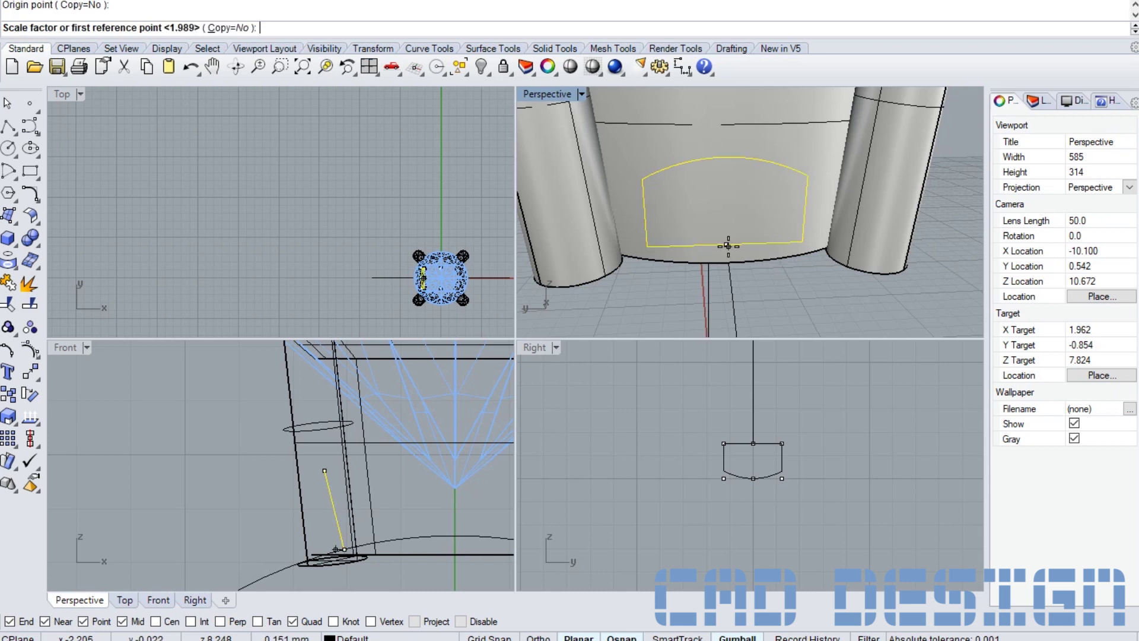
left_click(726, 156)
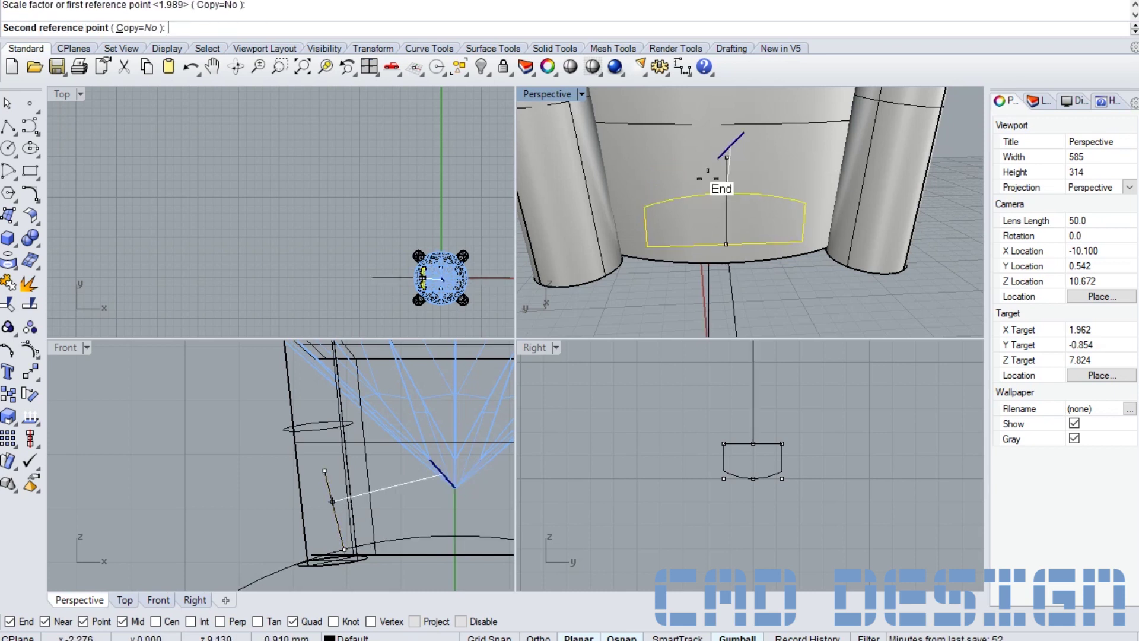
right_click_drag(670, 238, 688, 261)
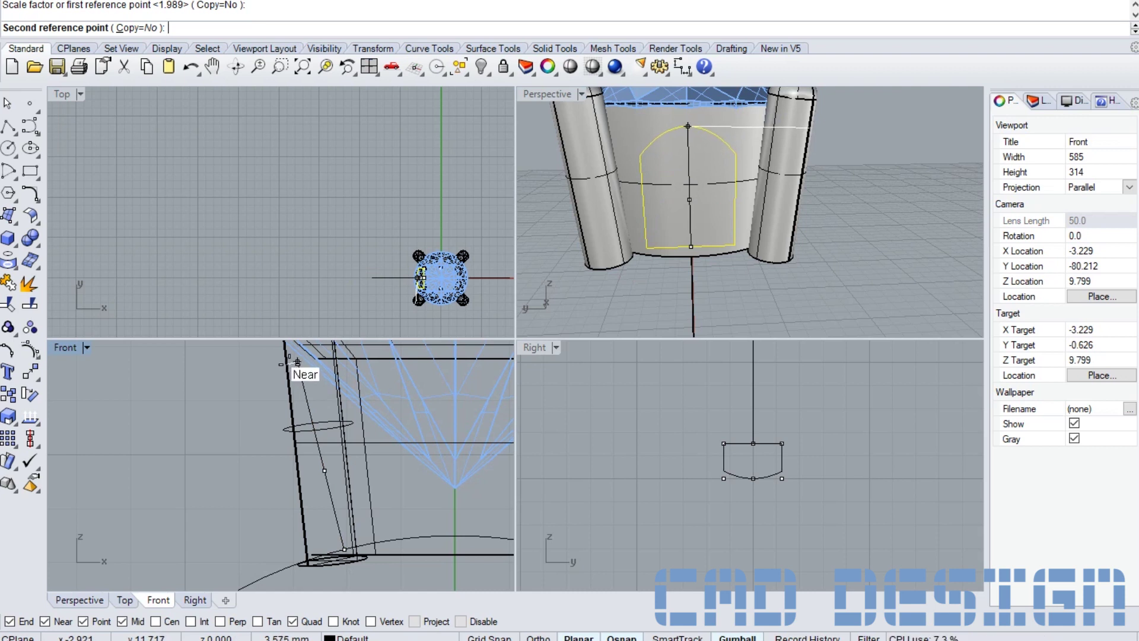
left_click(297, 363)
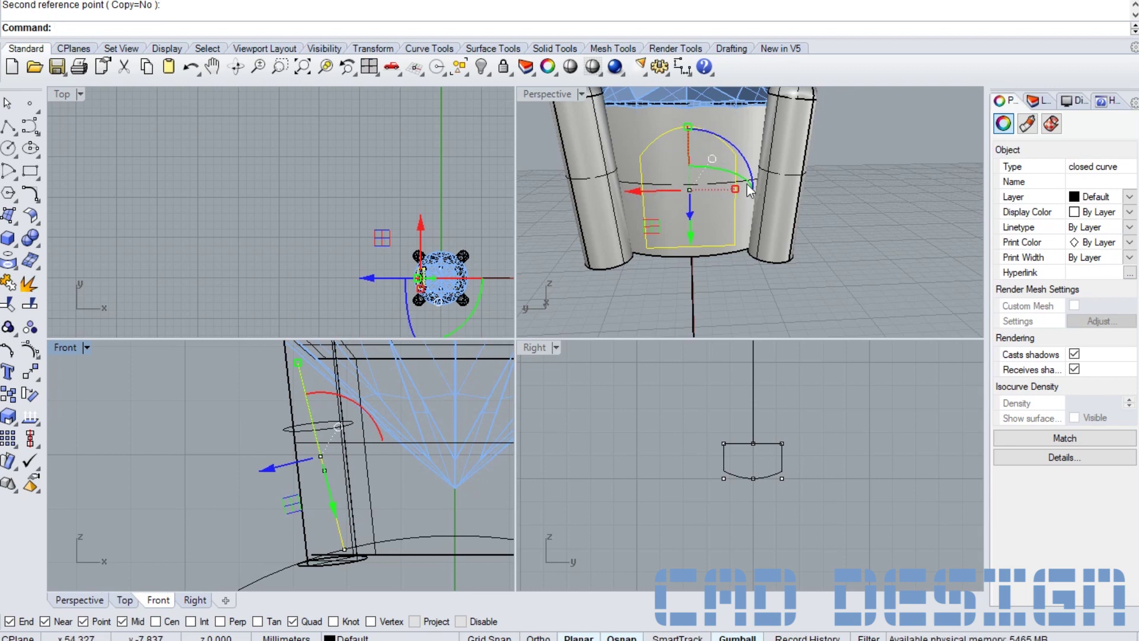
- Narrow the arched curve sideways with the gumball's red scale handle and zoom out in Front
left_click_drag(737, 189, 720, 195)
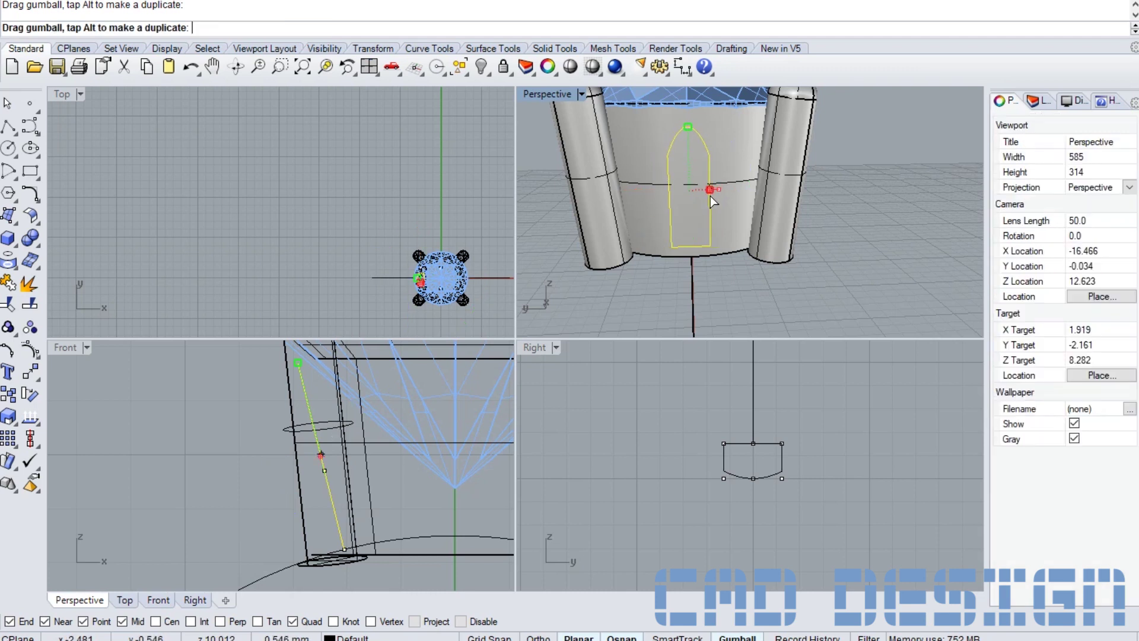
left_click_drag(709, 197, 713, 194)
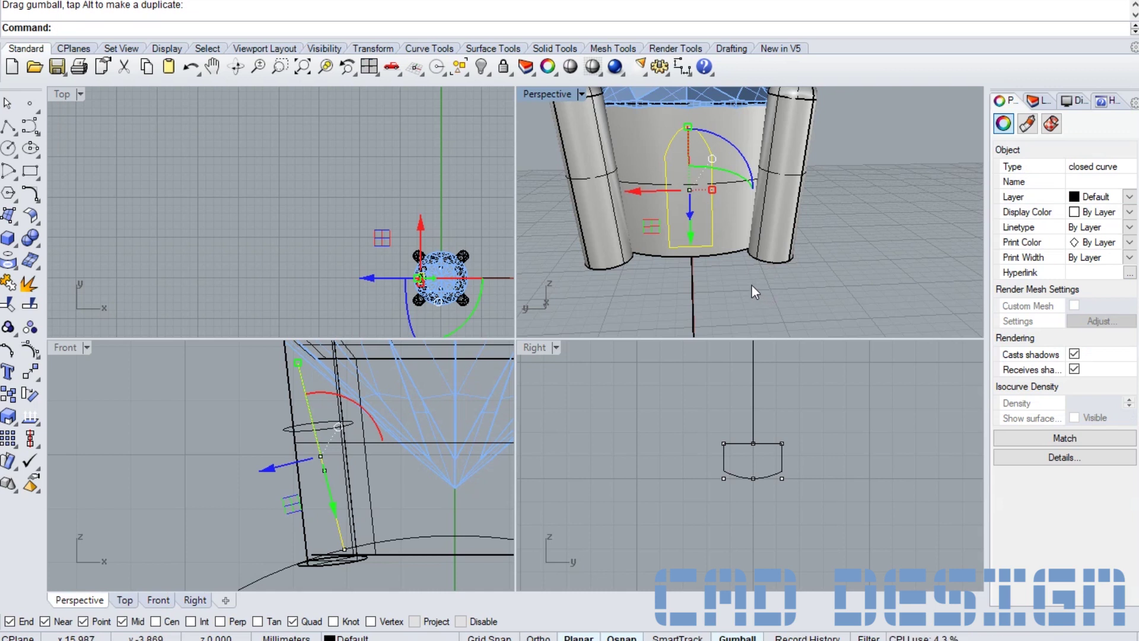
scroll(732, 275, "down", 4)
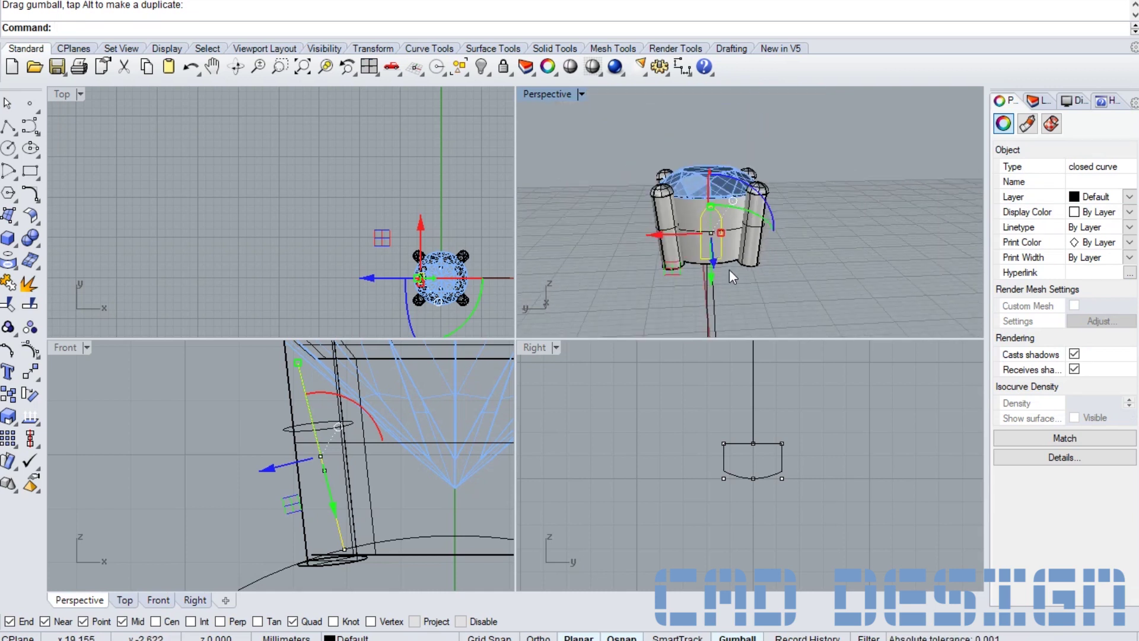
scroll(460, 397, "down", 2)
scroll(457, 455, "down", 1)
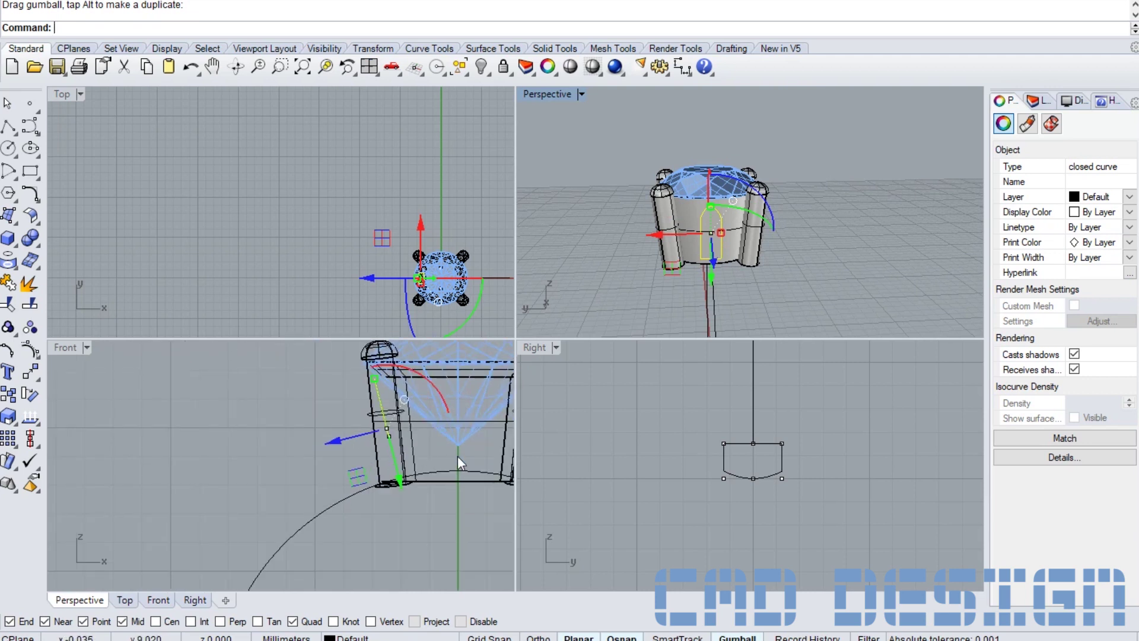
scroll(415, 504, "down", 1)
scroll(368, 540, "down", 1)
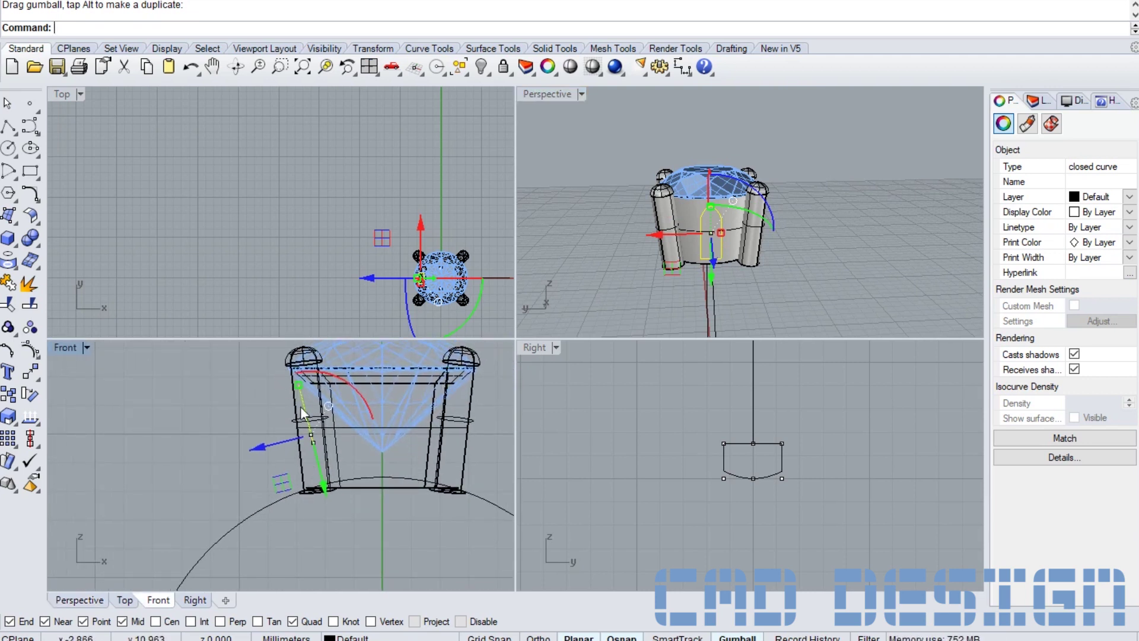
scroll(439, 443, "down", 2)
scroll(418, 487, "down", 1)
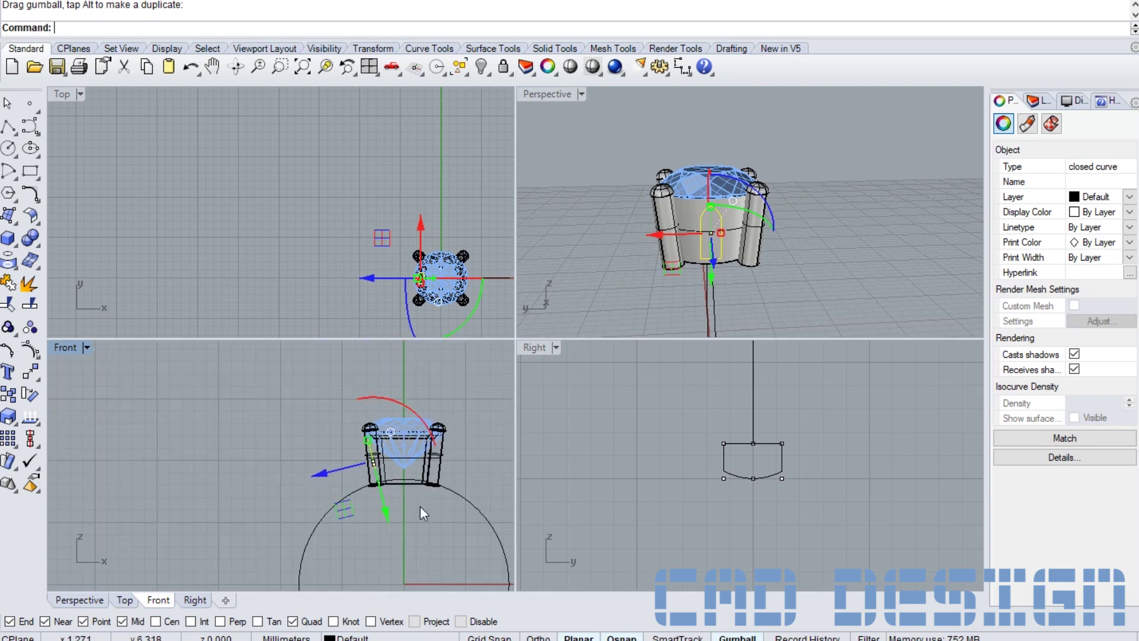
scroll(420, 505, "down", 2)
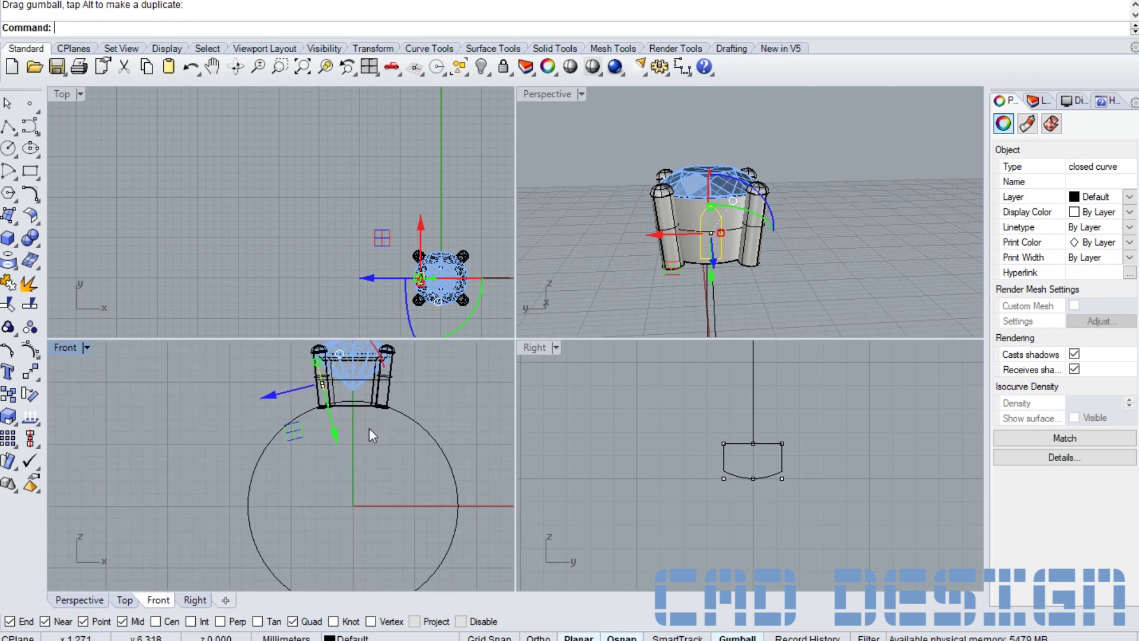
left_click(37, 381)
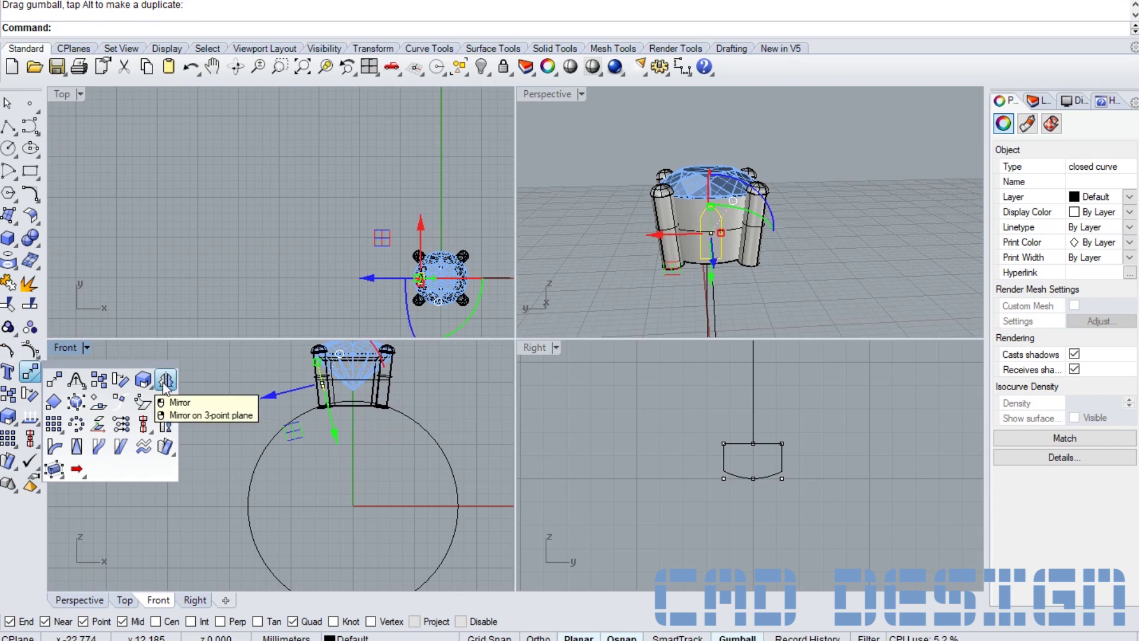
- Mirror a copy of the arched curve from the origin to the opposite side of the head
left_click(166, 382)
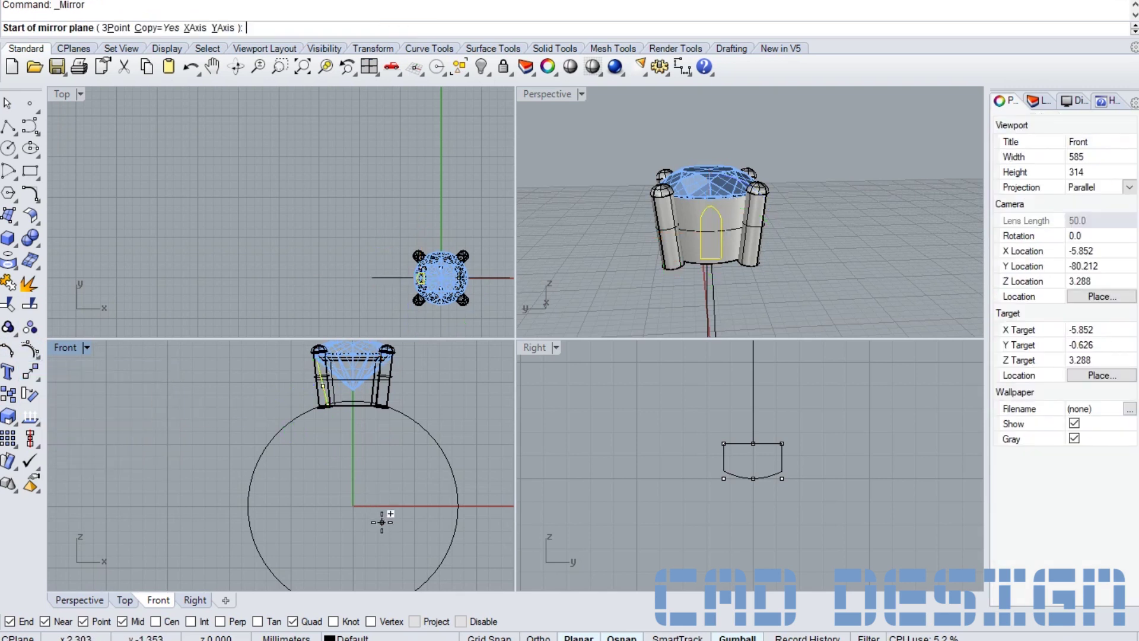
type("0")
key("Return")
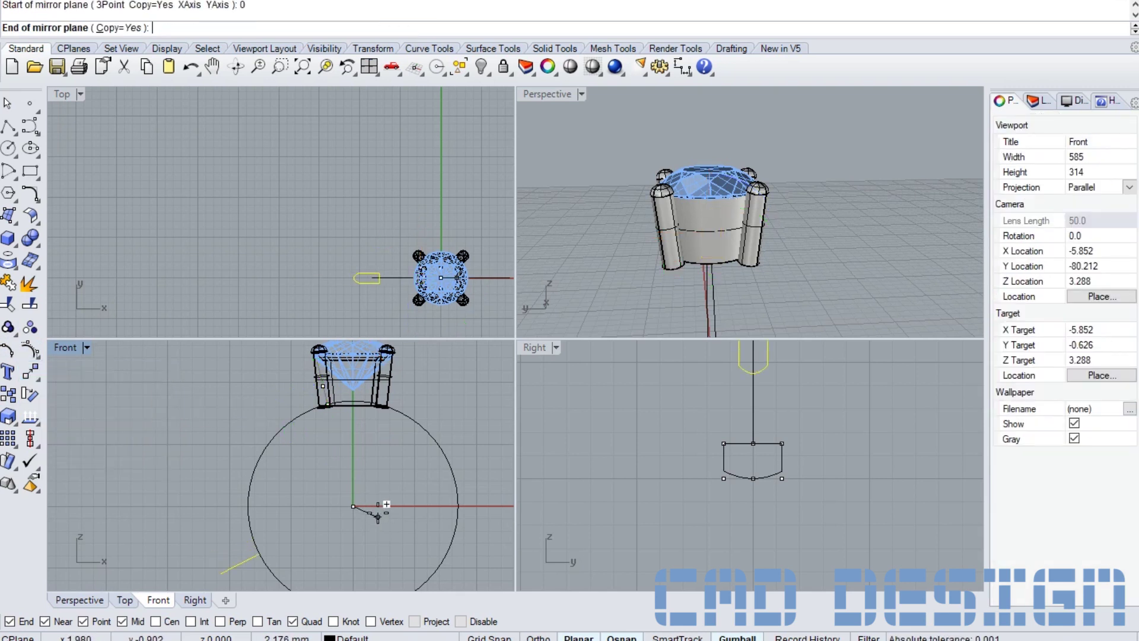
left_click(351, 442)
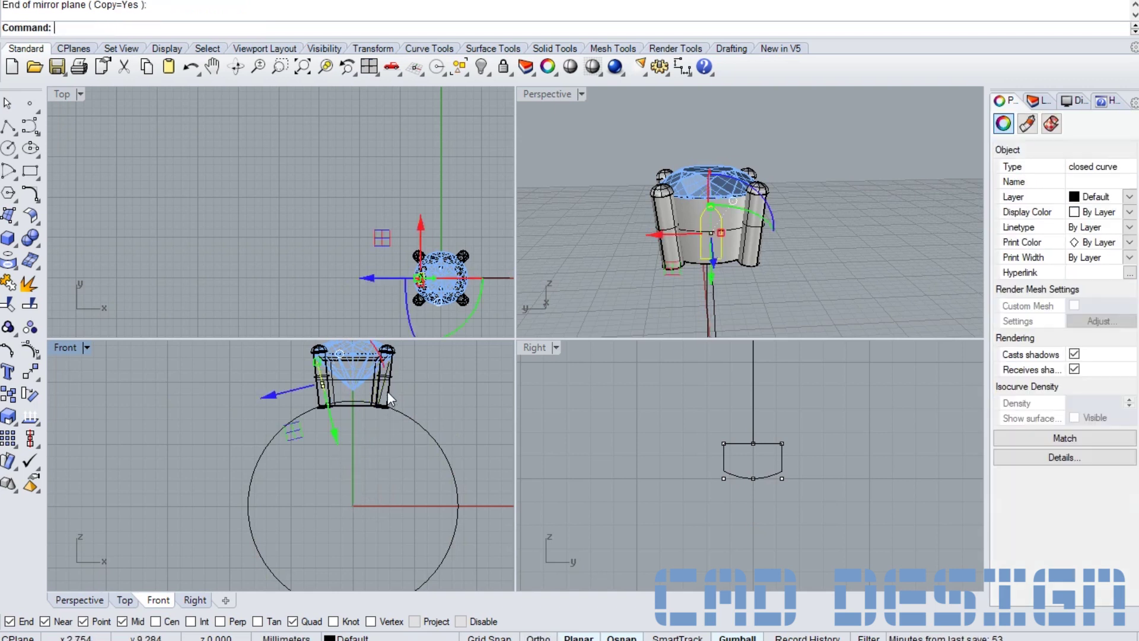
- Maximize the Front view and pan to centre the prongs above the ring circle
scroll(343, 419, "down", 3)
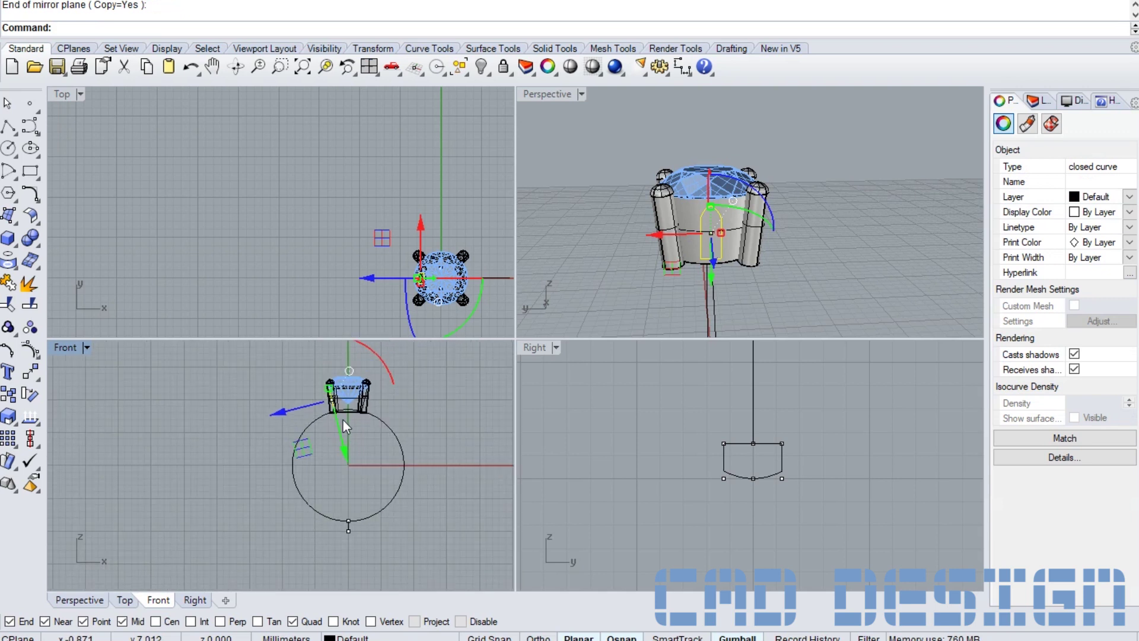
scroll(330, 460, "up", 2)
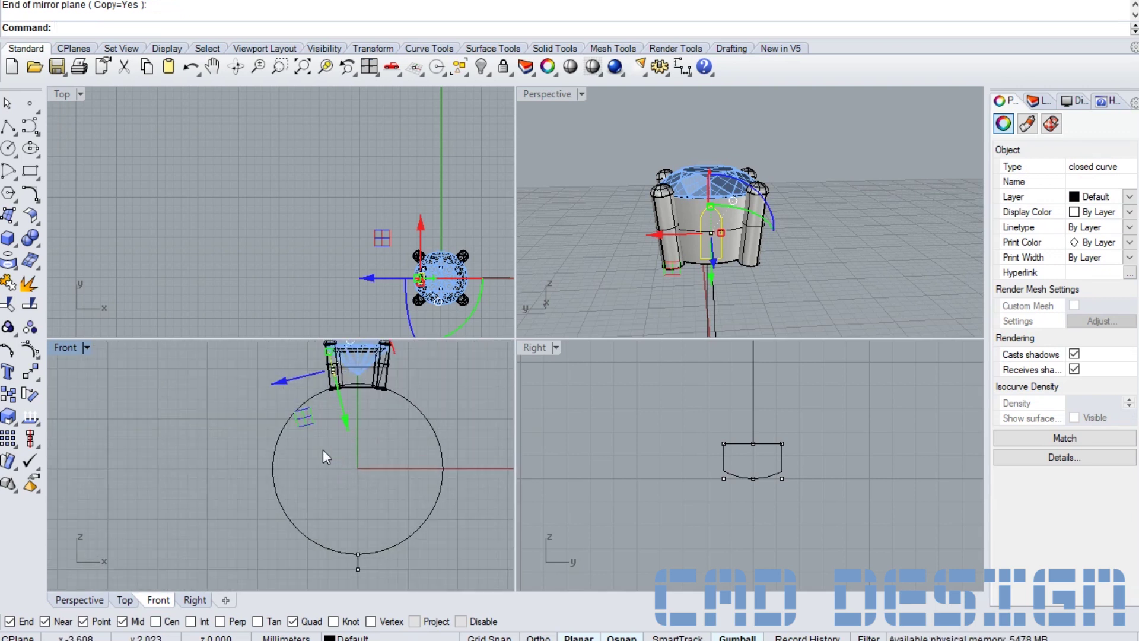
double_click(75, 348)
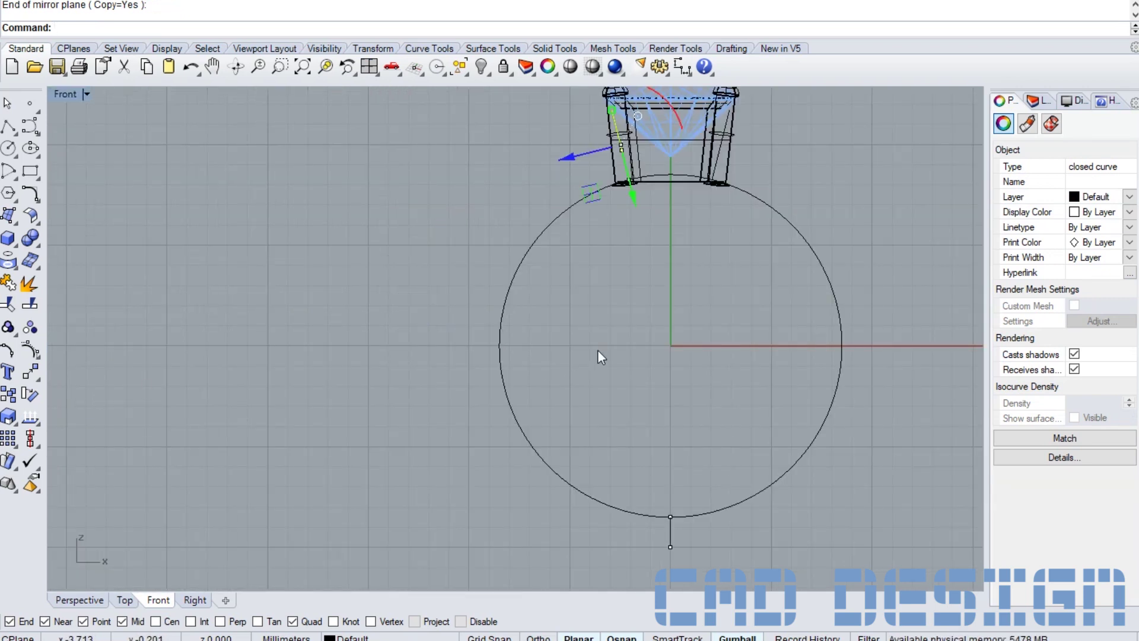
right_click_drag(596, 349, 565, 275)
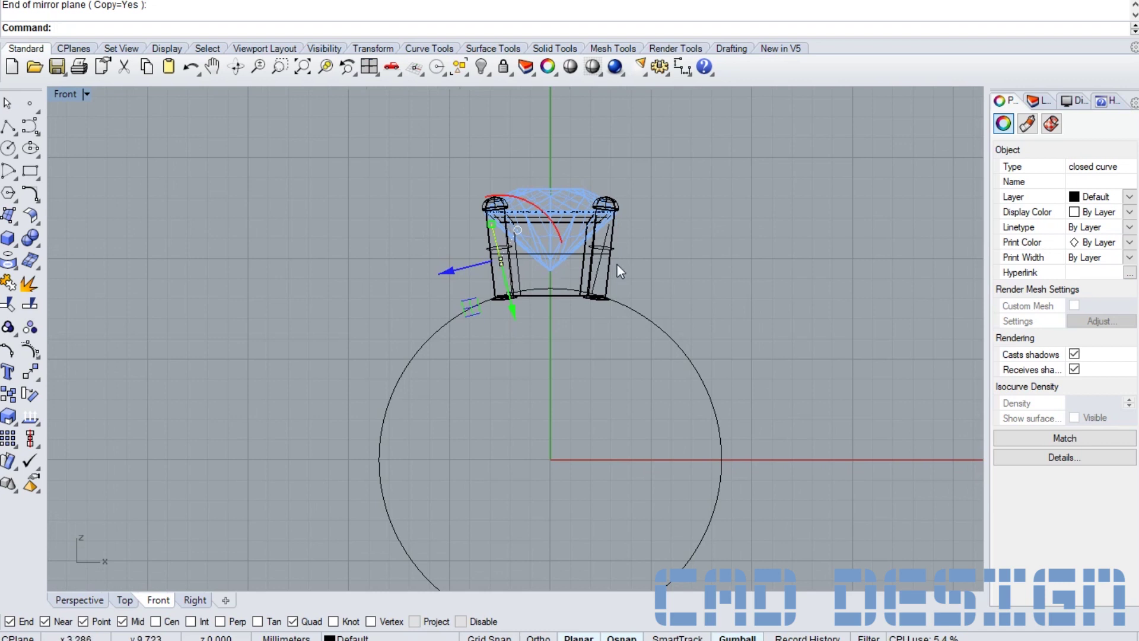
- Select the right prong curve and the short segment below the circle, resolving overlapping picks
left_click(600, 270)
scroll(533, 376, "down", 2)
left_click(545, 551)
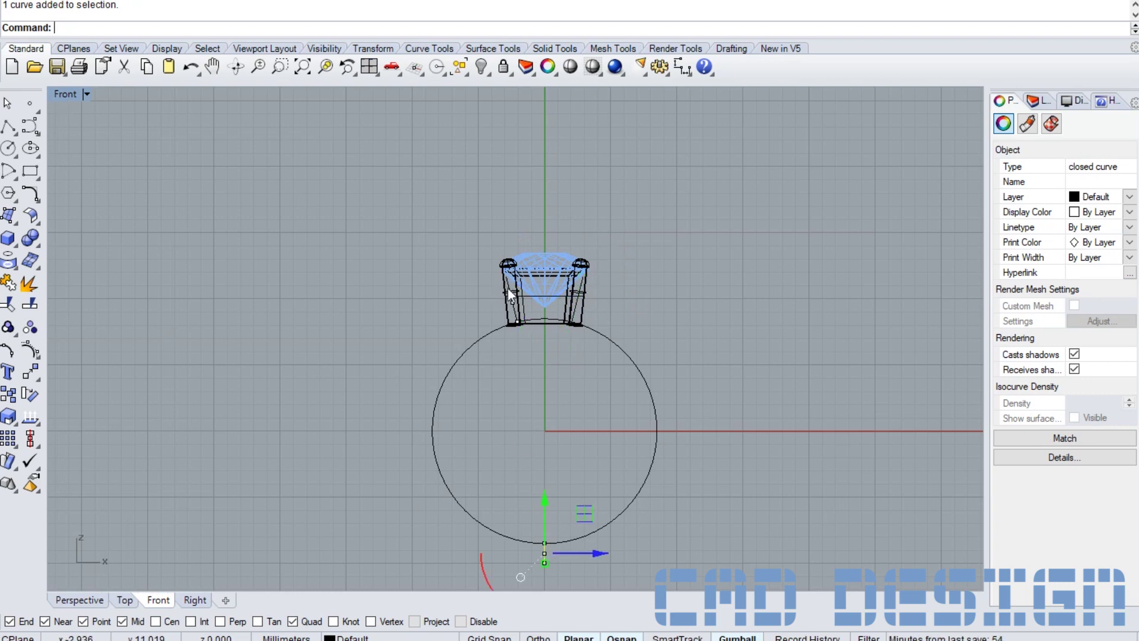
left_click(514, 320)
left_click(527, 384)
left_click(516, 311)
left_click(525, 379)
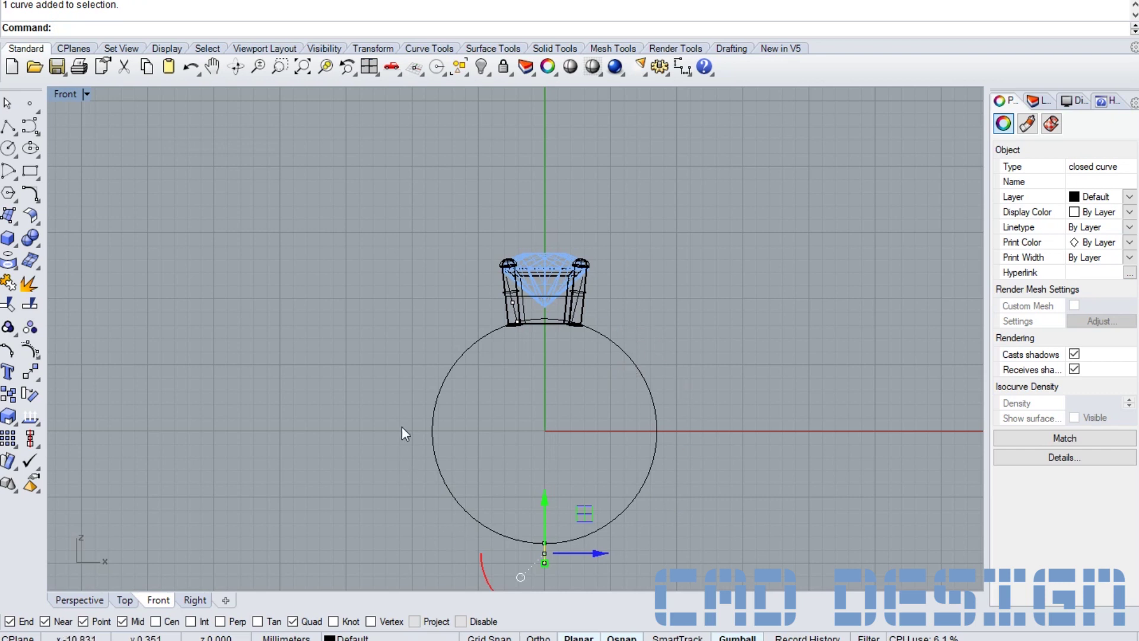
scroll(562, 433, "up", 2)
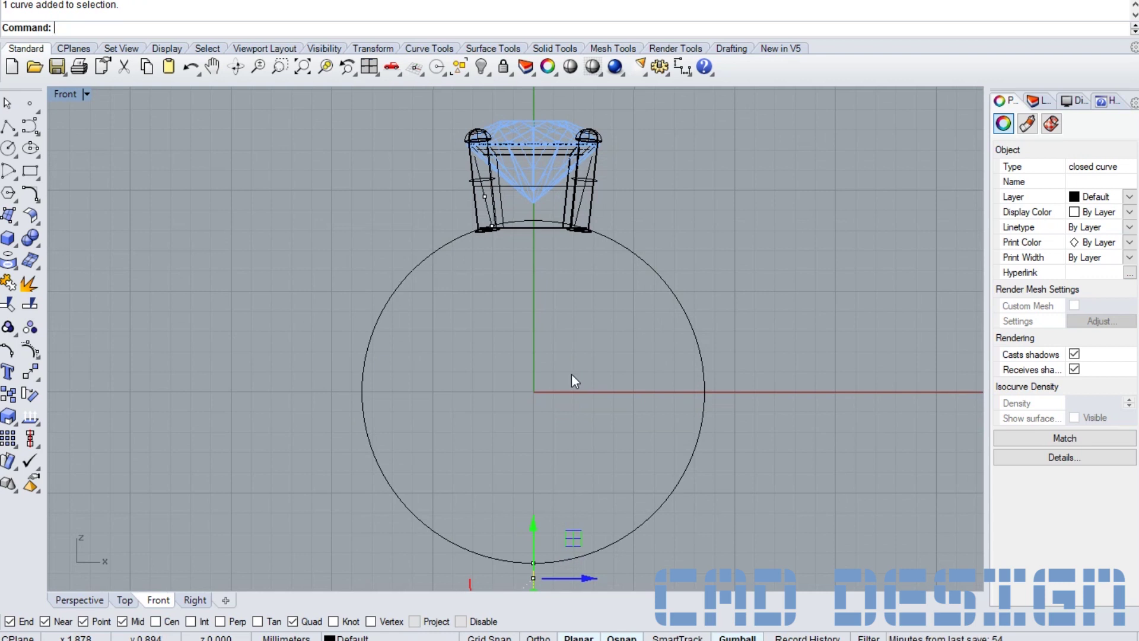
- Run Sweep 1 Rail with the 17 mm ring circle as rail and the arched profiles as cross-sections
left_click(17, 221)
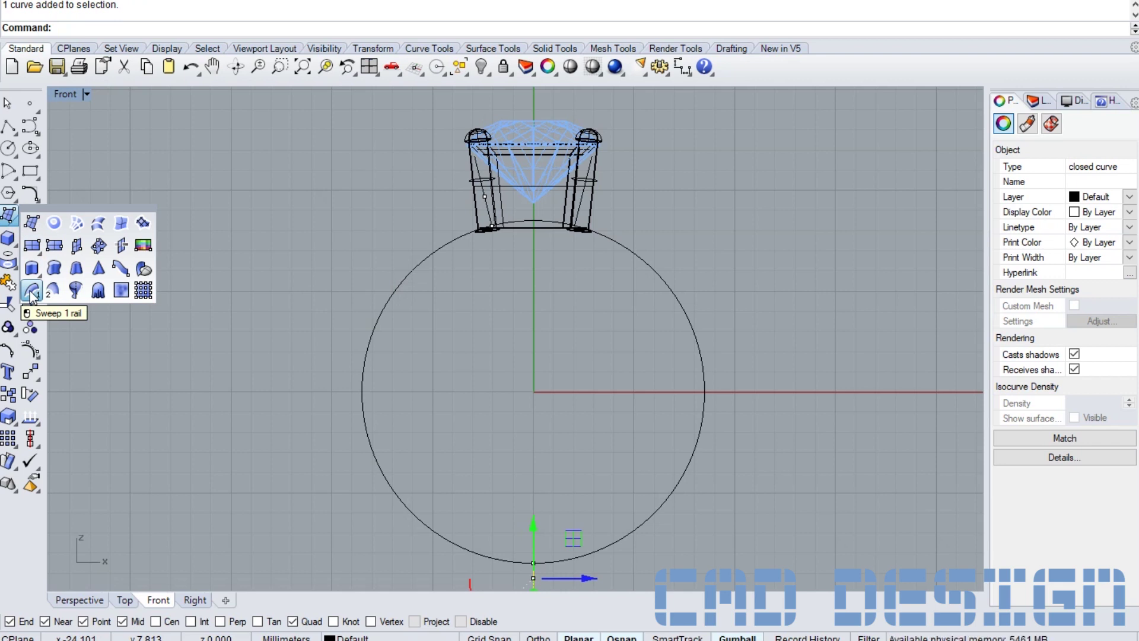
left_click(162, 358)
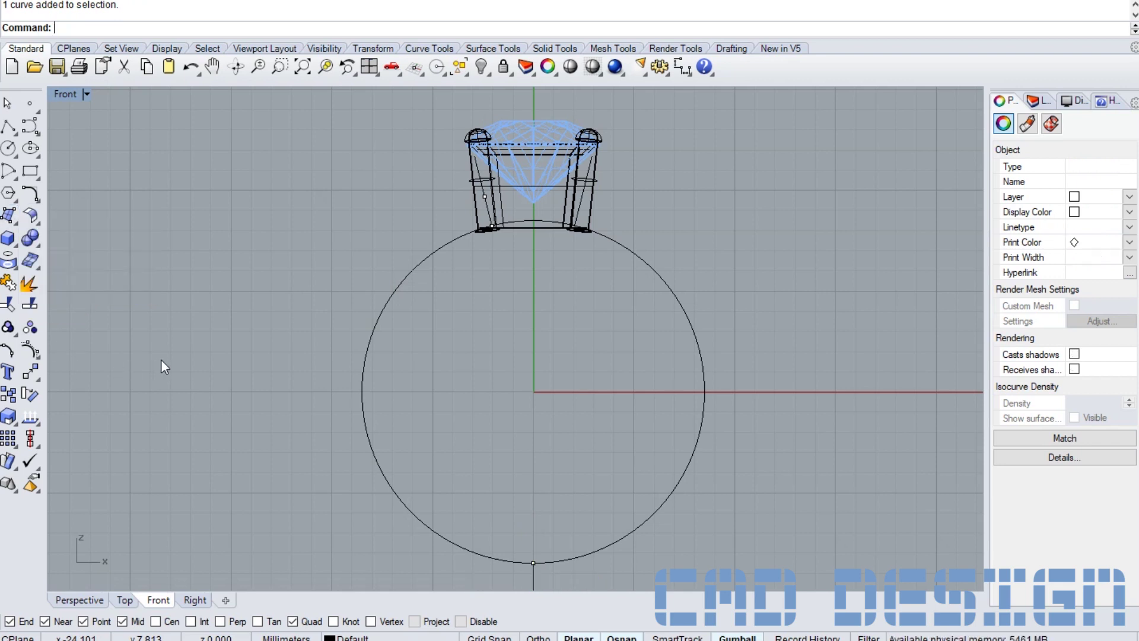
left_click(19, 221)
left_click(35, 289)
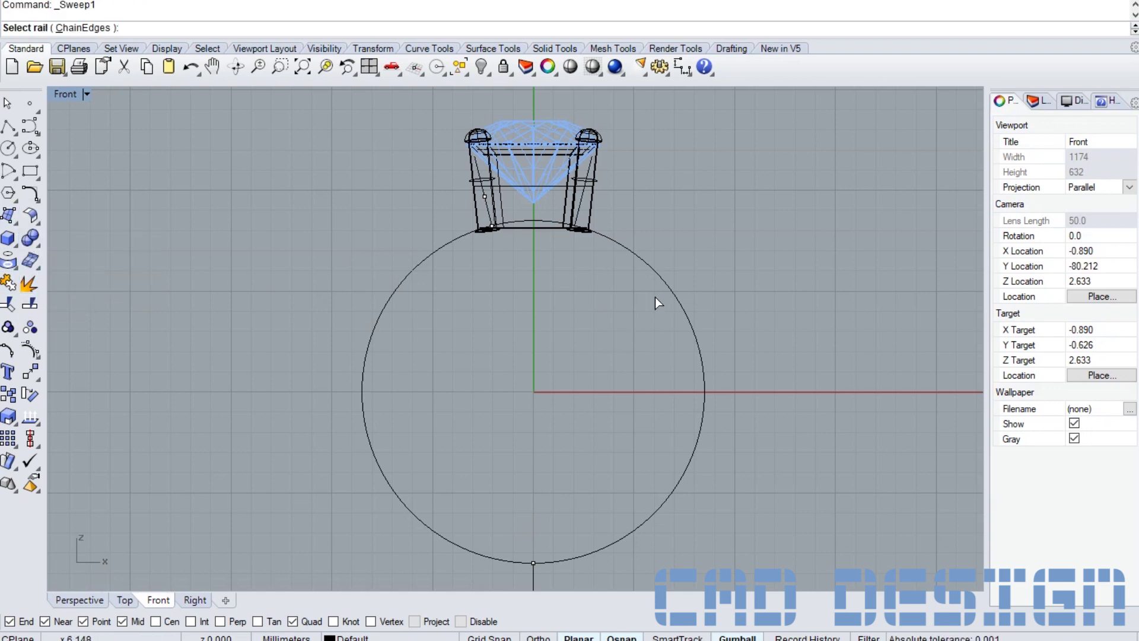
left_click(687, 322)
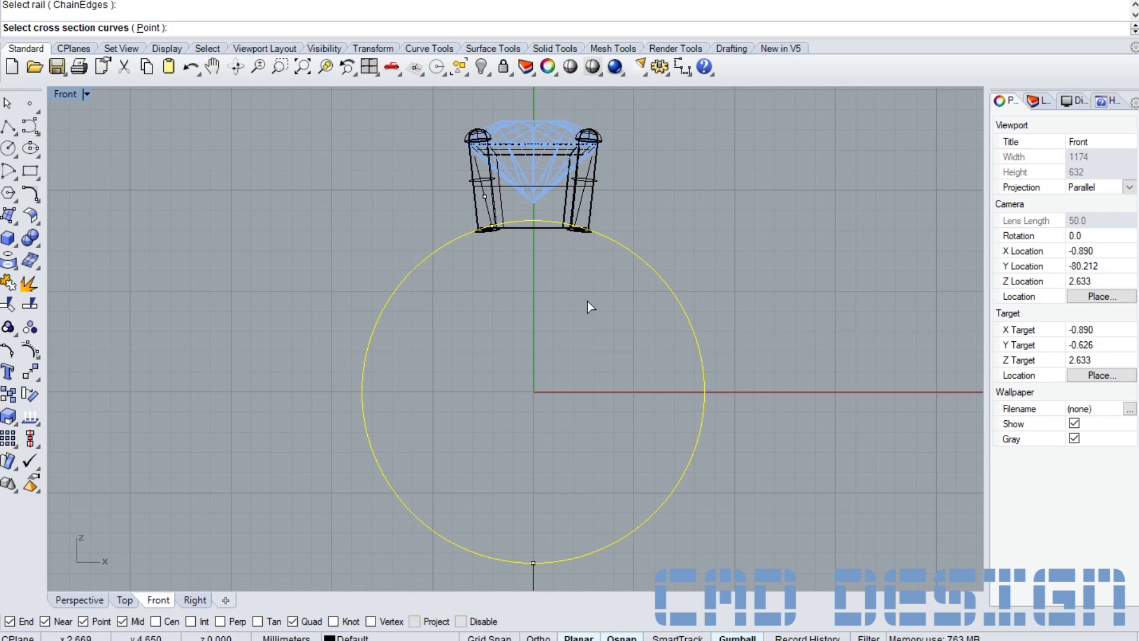
left_click(581, 197)
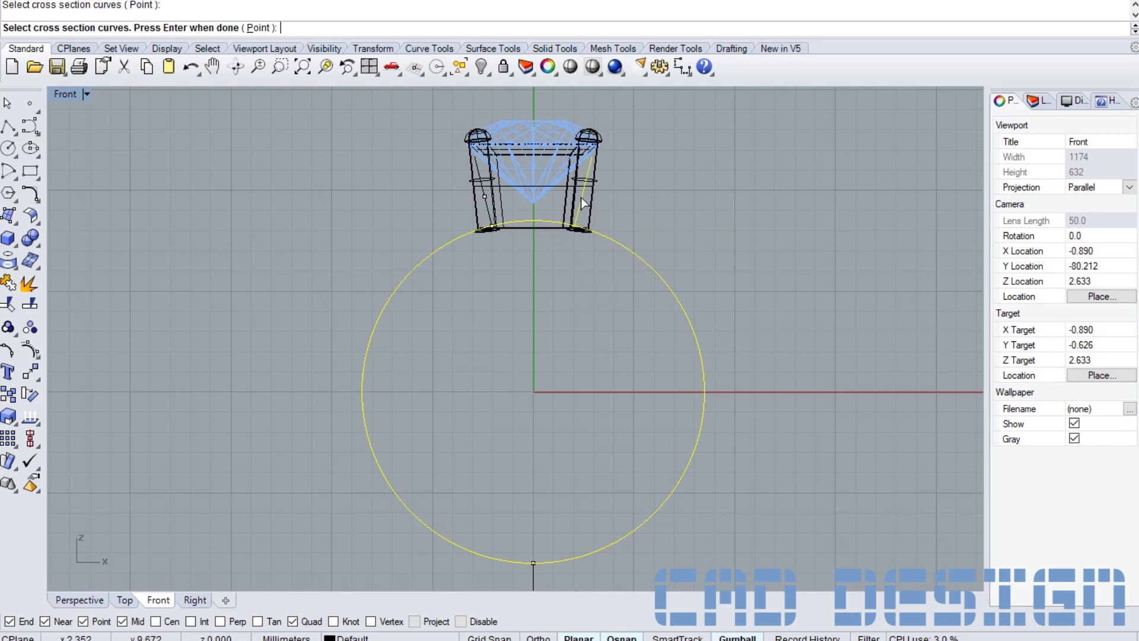
left_click(534, 580)
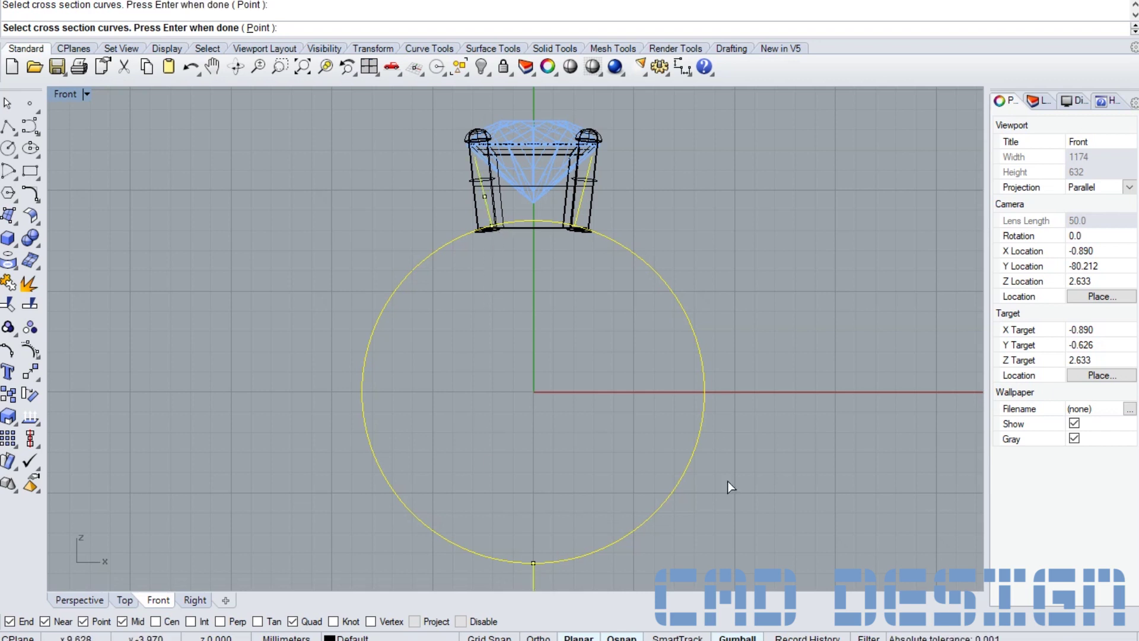
key("Return")
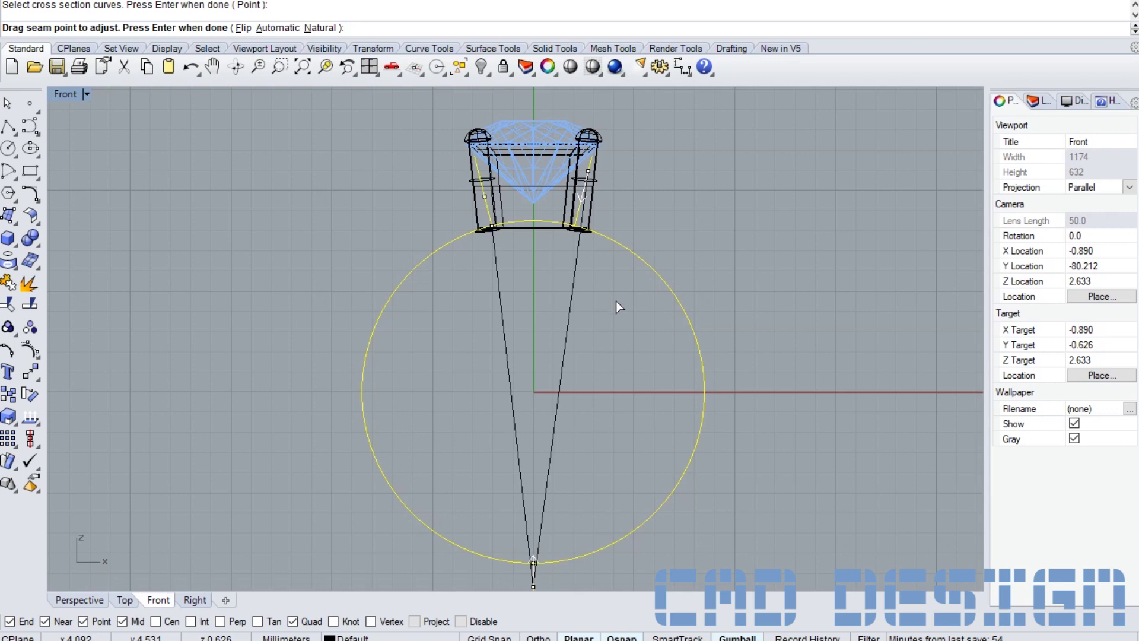
- Maximize the Perspective view and orbit around the ring to see the sweep seams
double_click(64, 94)
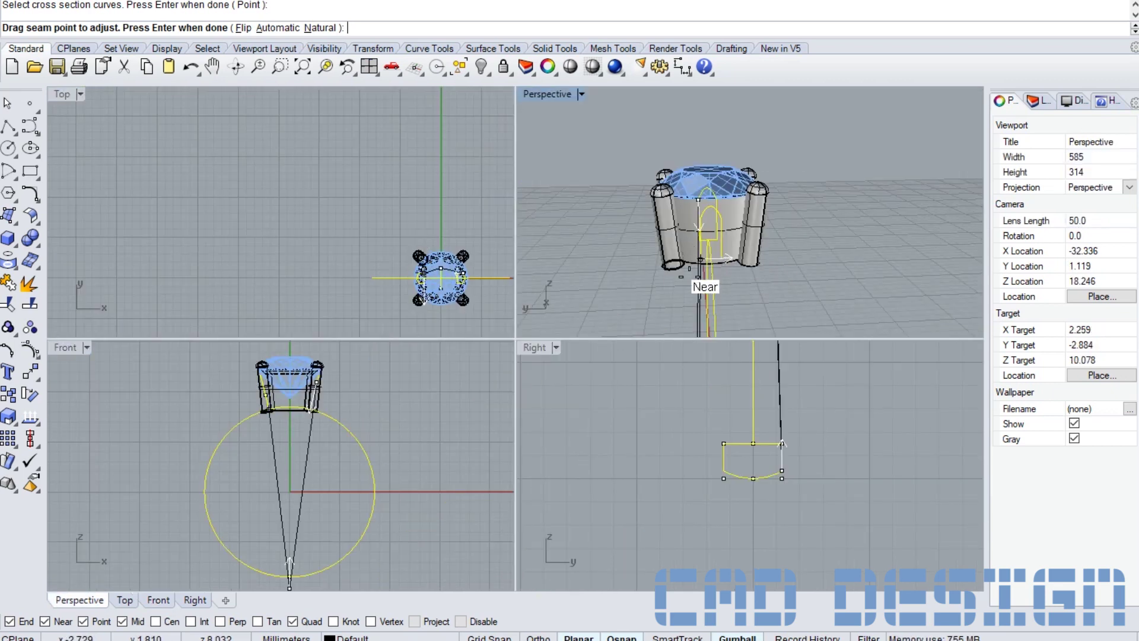
double_click(564, 93)
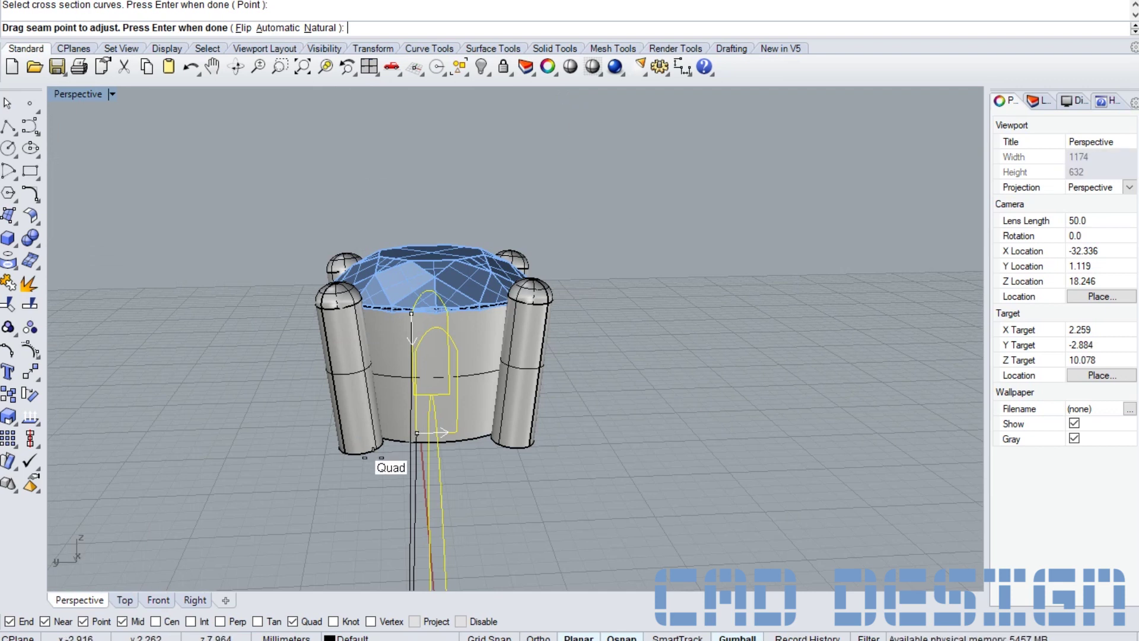
scroll(391, 308, "down", 2)
scroll(401, 295, "down", 2)
scroll(401, 295, "down", 2)
mouse_move(296, 401)
right_mouse_down()
mouse_move(330, 462)
mouse_move(381, 391)
right_mouse_up()
scroll(381, 391, "up", 3)
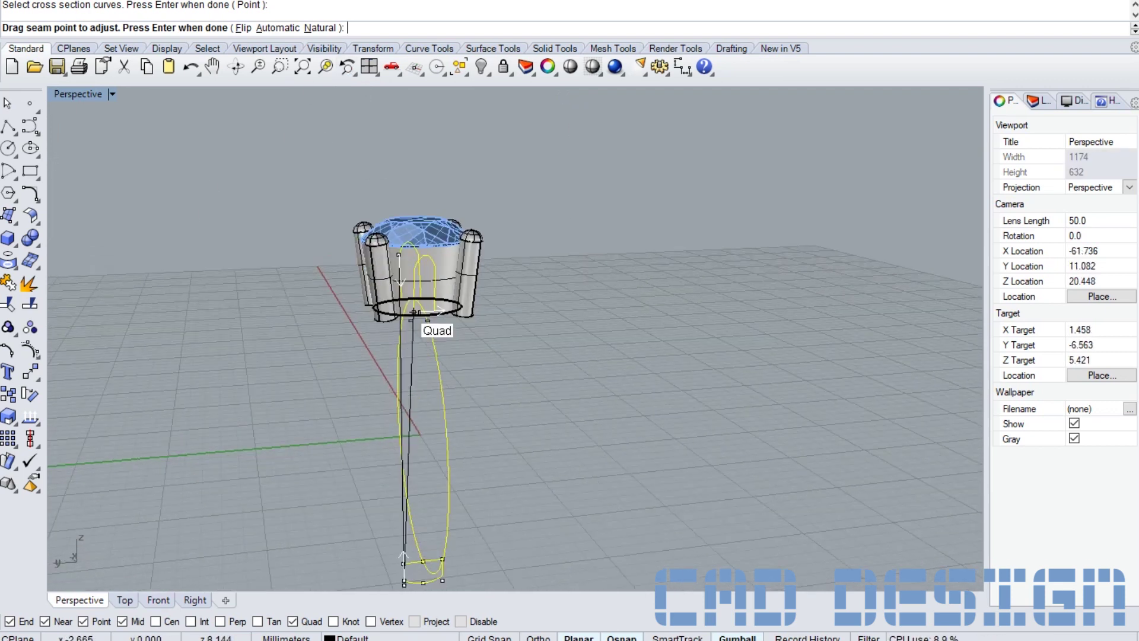
scroll(421, 324, "up", 3)
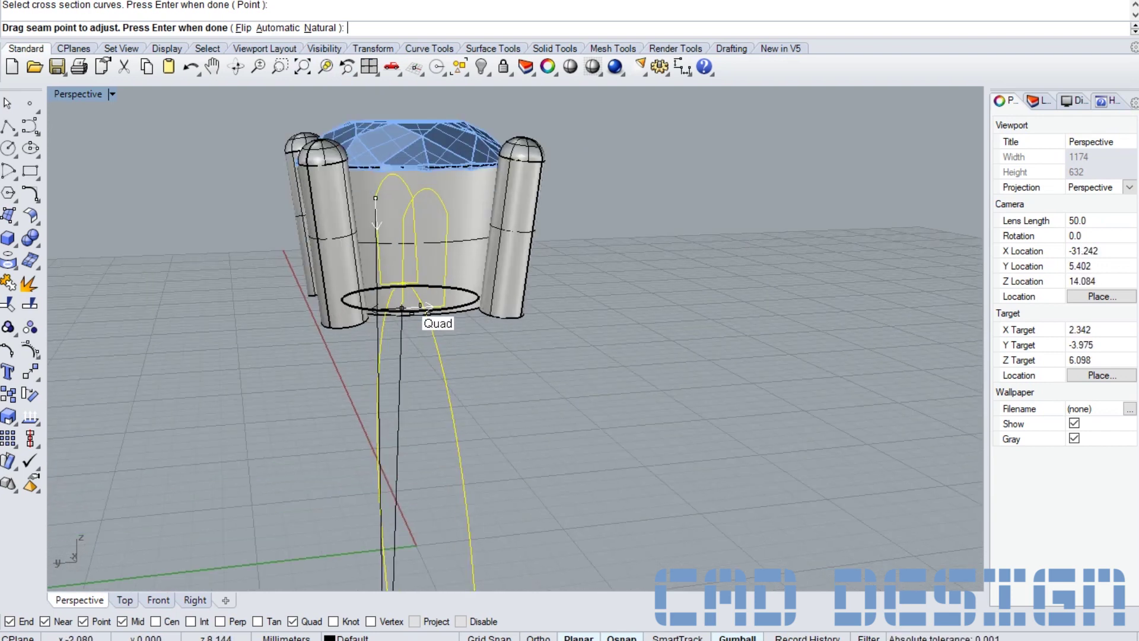
- Move the upper seam point to a quadrant snap and pan the model upward
left_click_drag(401, 308, 419, 301)
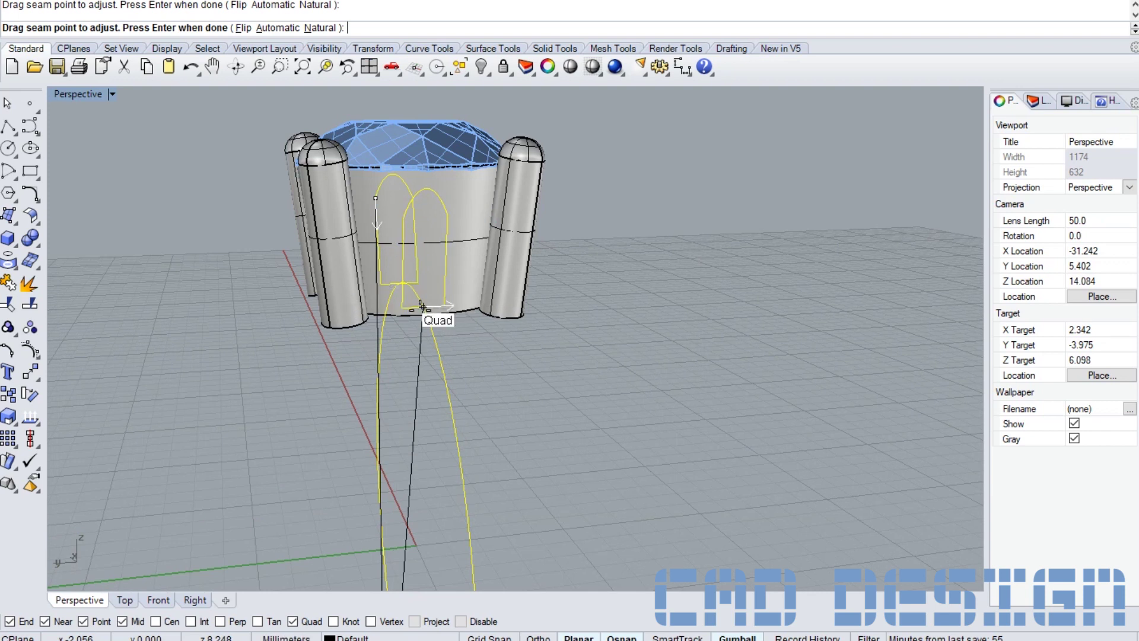
left_click_drag(377, 197, 400, 284)
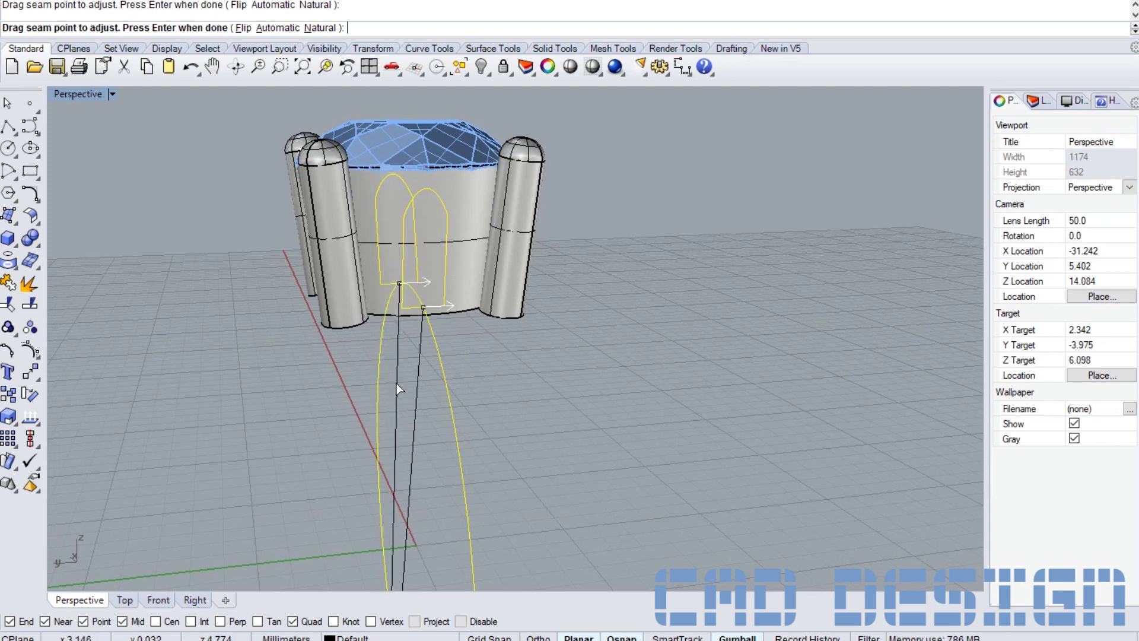
scroll(396, 387, "down", 3)
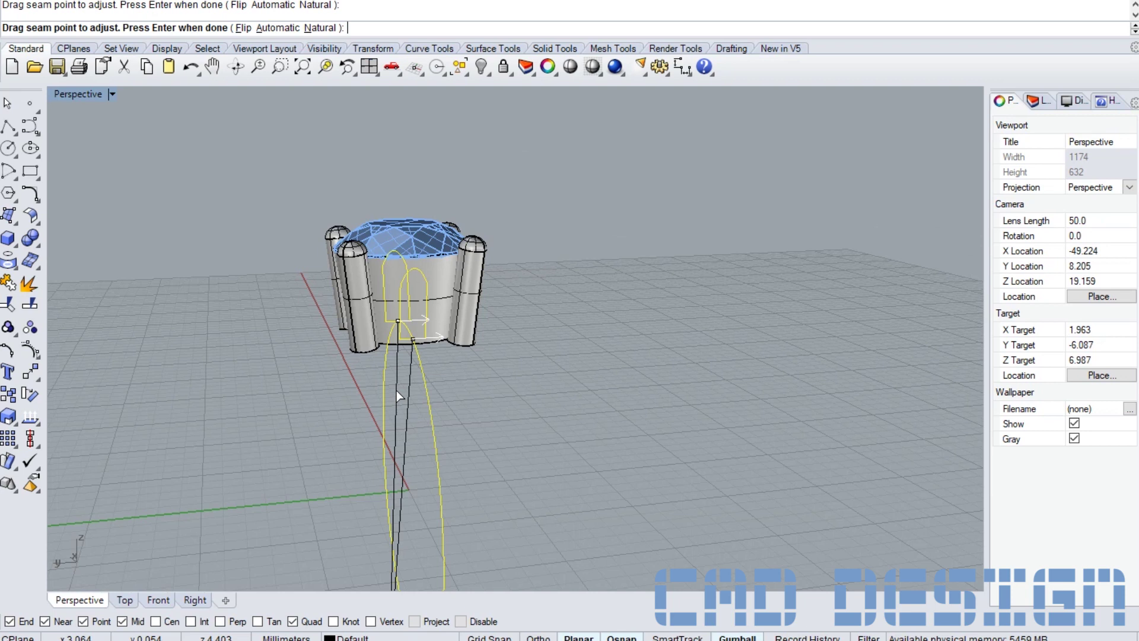
left_click(212, 67)
left_click_drag(513, 453, 526, 355)
key("Return")
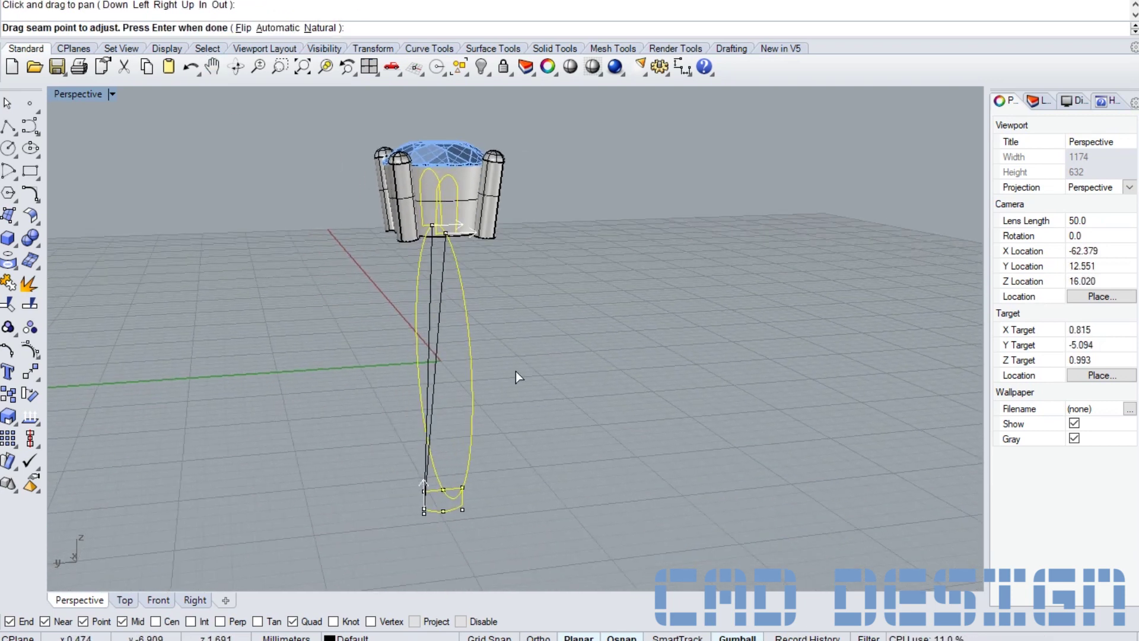
scroll(421, 498, "up", 2)
scroll(434, 524, "up", 2)
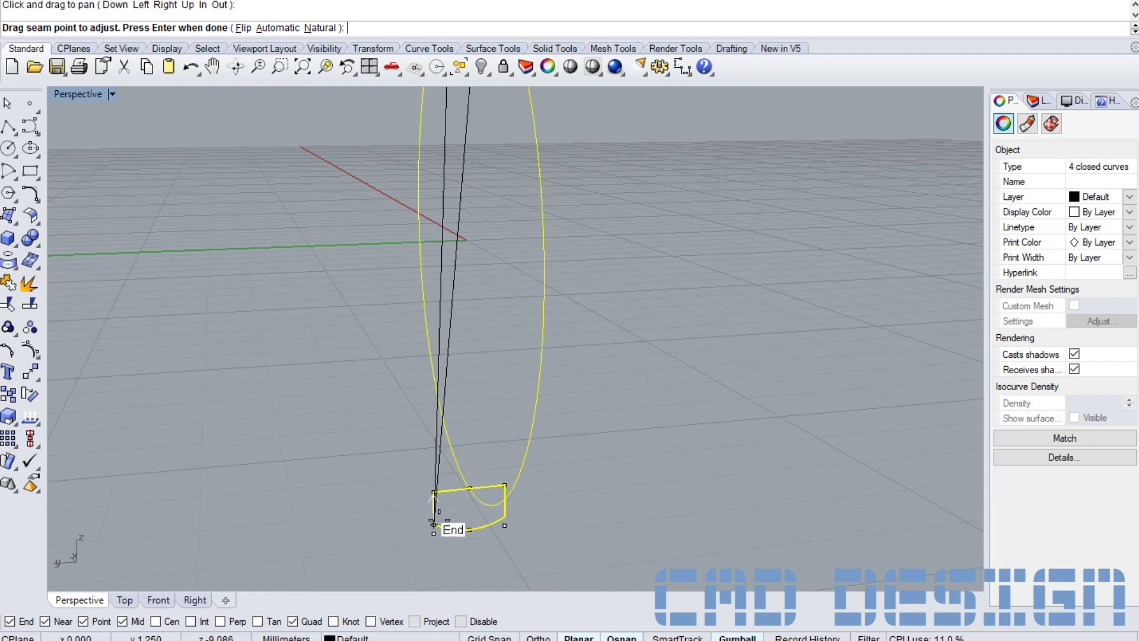
- Align the lower seam point along the profile edge and accept the seams
mouse_move(434, 524)
left_mouse_down()
mouse_move(433, 492)
mouse_move(470, 488)
left_mouse_up()
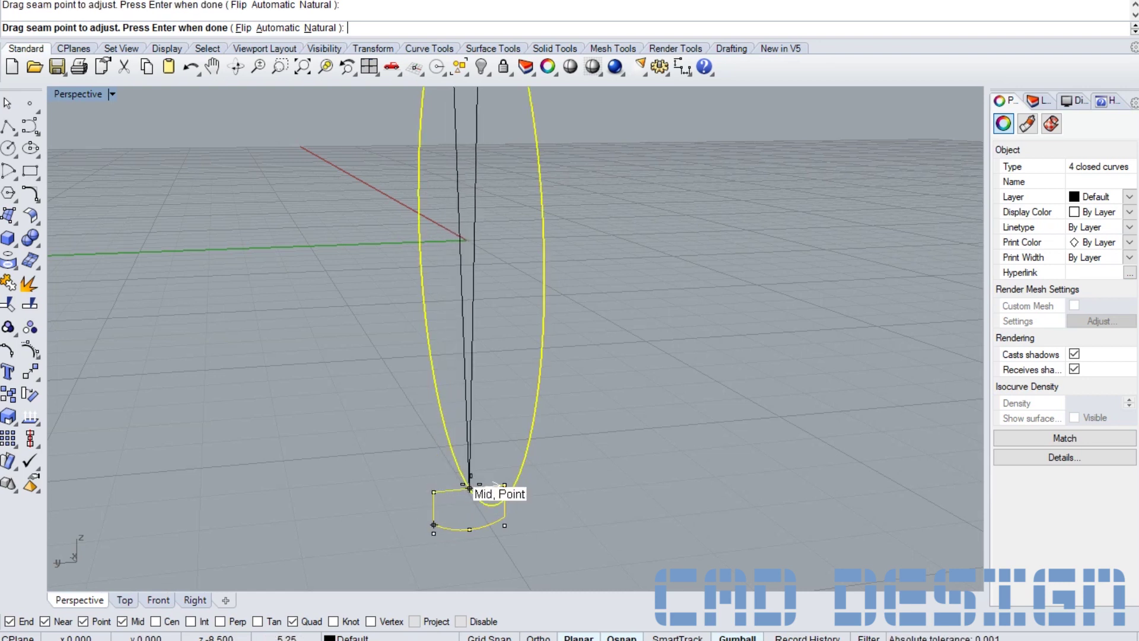
scroll(546, 457, "down", 2)
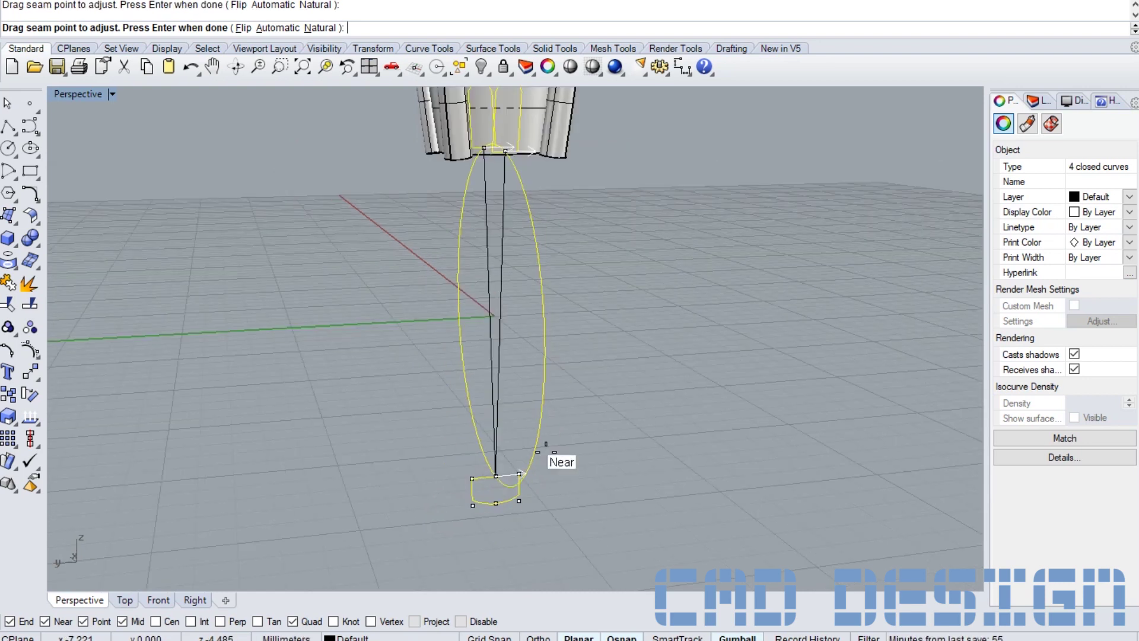
scroll(546, 456, "down", 2)
right_click_drag(538, 375, 582, 307)
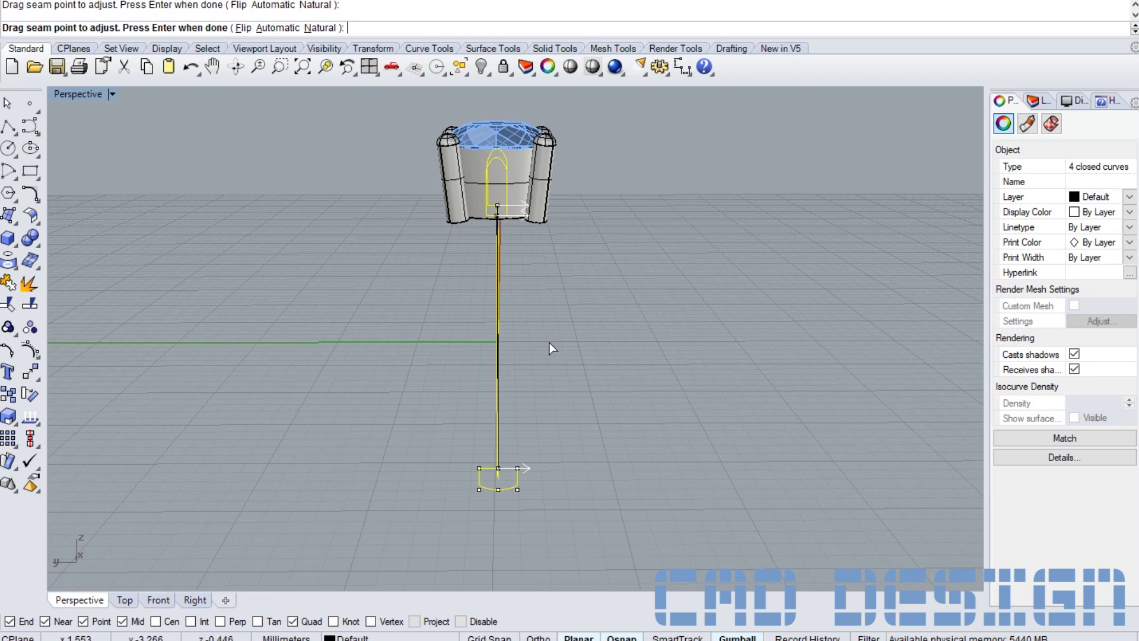
key("Return")
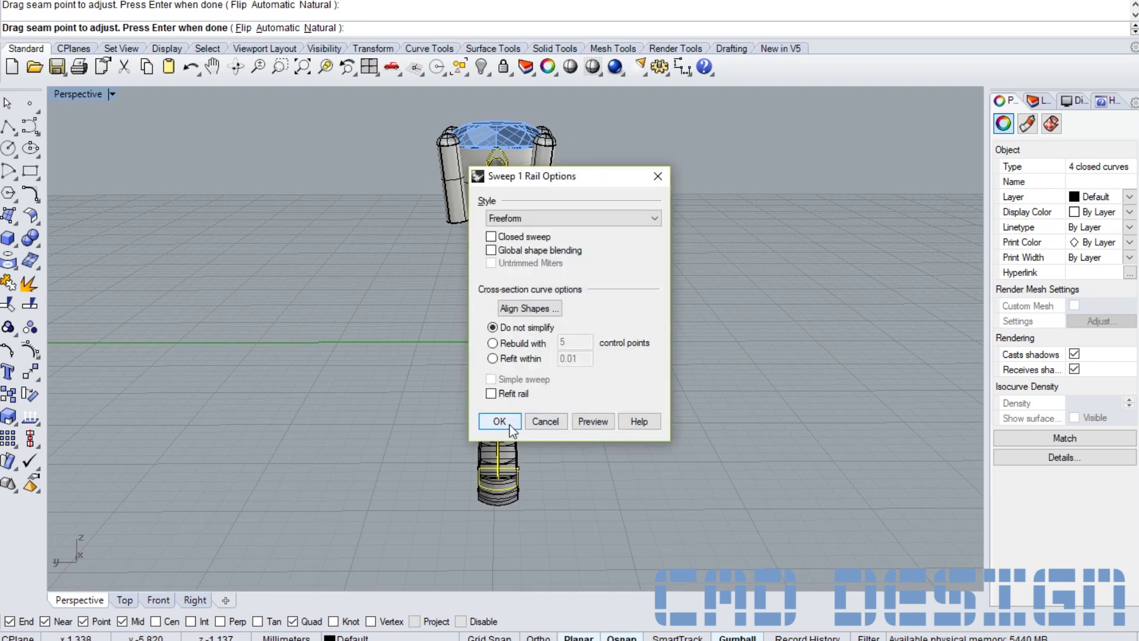
- Confirm the Freeform sweep to create the shank and preview it shaded, then end the preview
left_click(505, 422)
right_click_drag(417, 401, 618, 368)
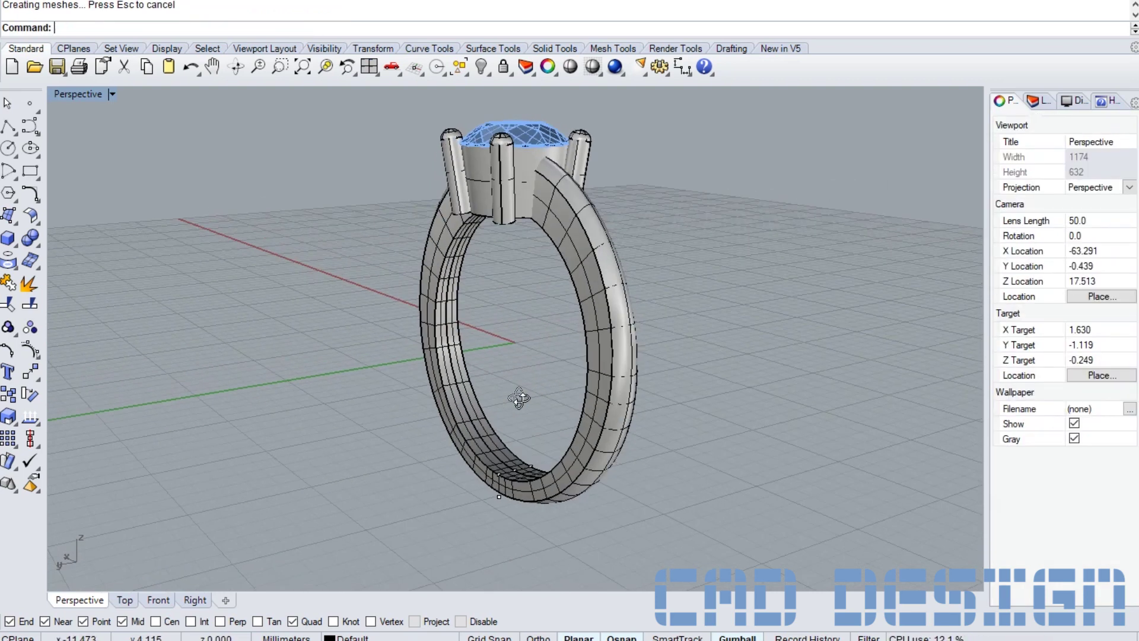
left_click(570, 67)
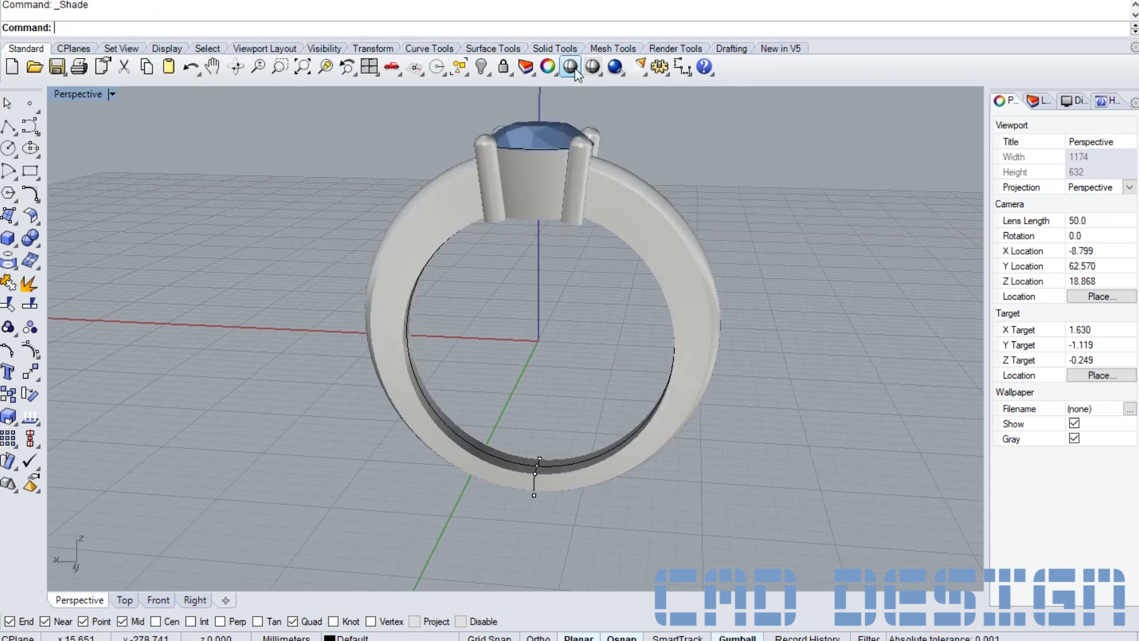
mouse_move(578, 287)
right_mouse_down()
mouse_move(707, 275)
mouse_move(579, 300)
right_mouse_up()
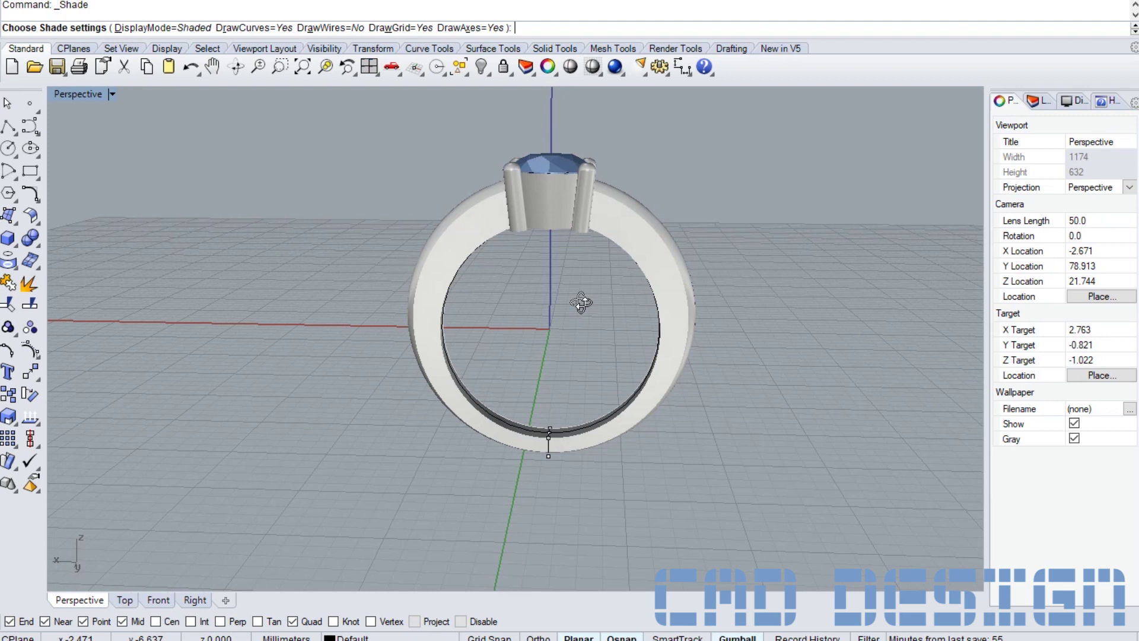
key("Escape")
left_click(424, 417)
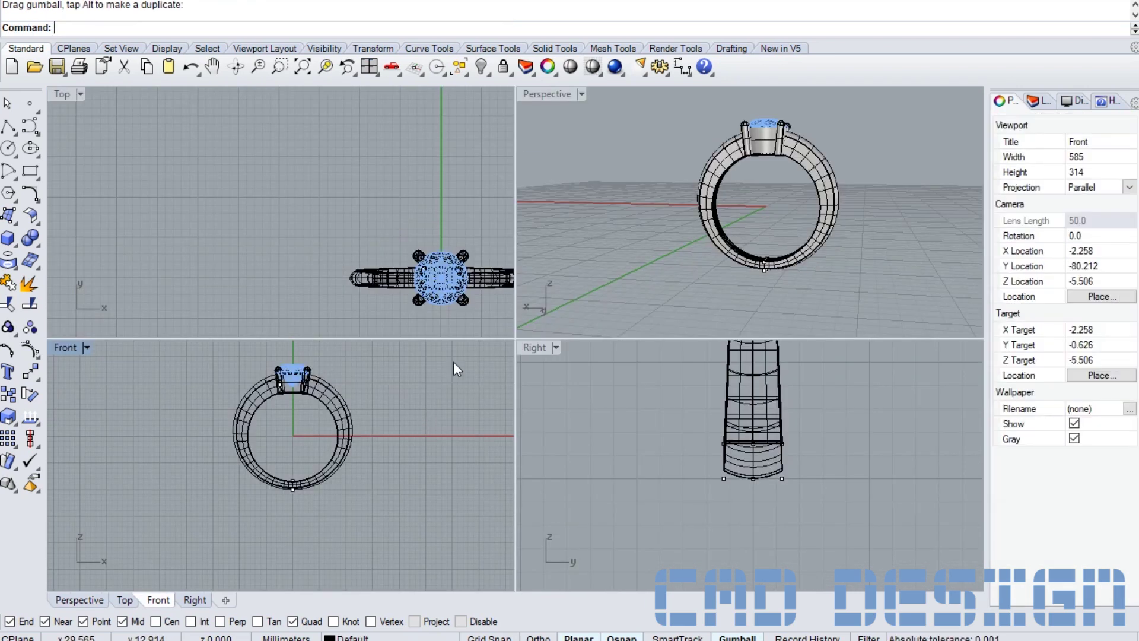
- Orbit and zoom the Perspective view in toward the ring head
left_click(663, 240)
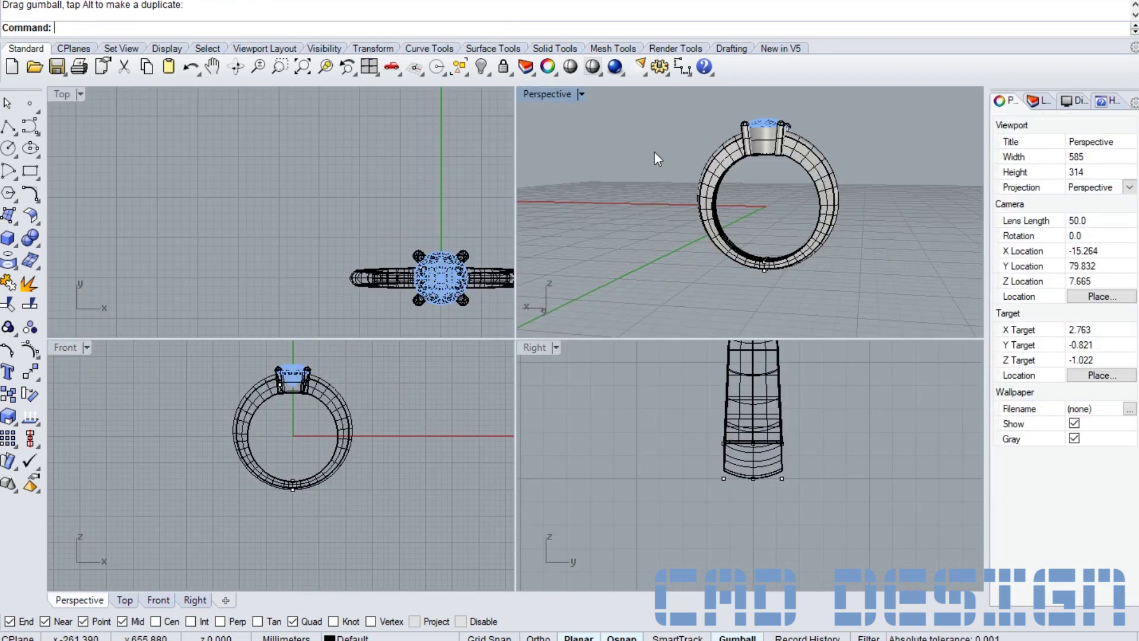
right_click_drag(753, 160, 874, 196)
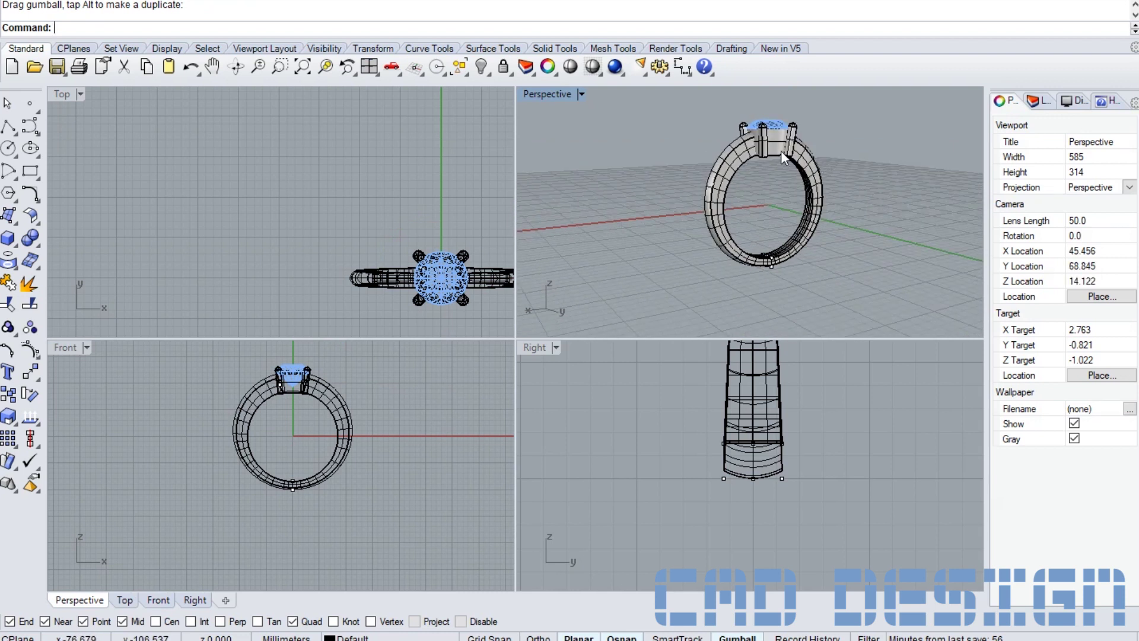
scroll(780, 151, "up", 4)
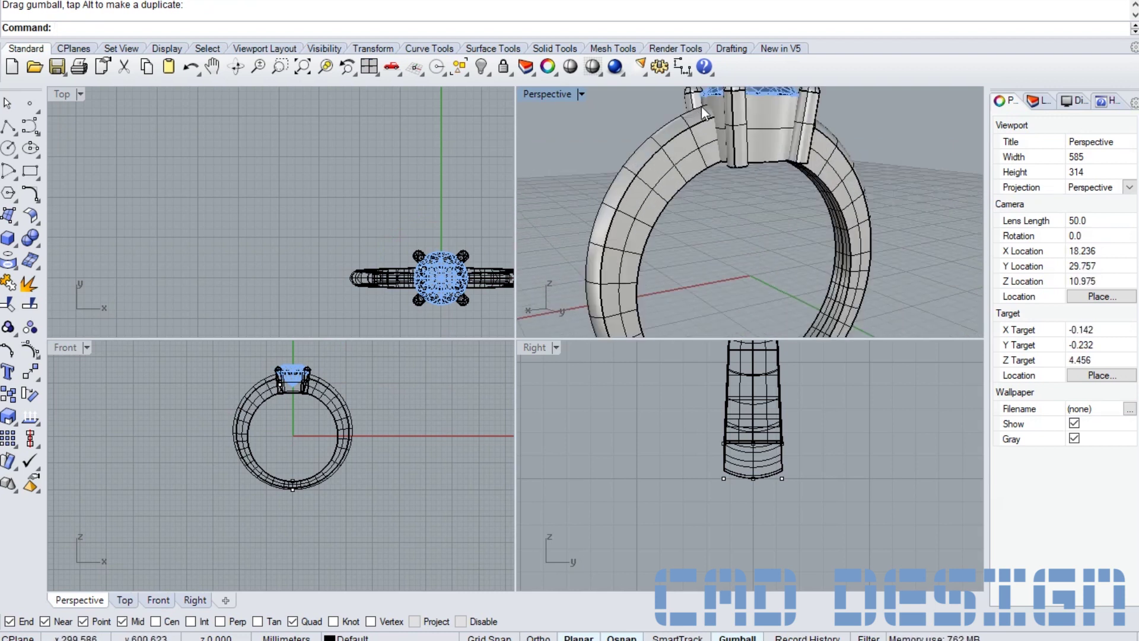
- Delete the ring band polysurface, keeping its curves
left_click(687, 163)
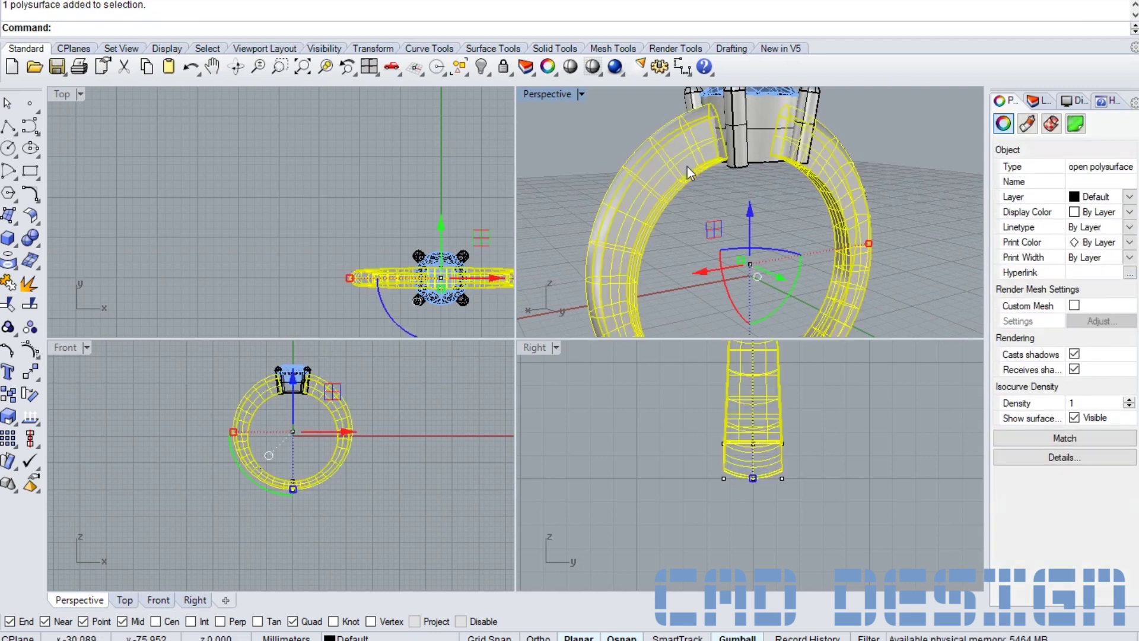
key("Delete")
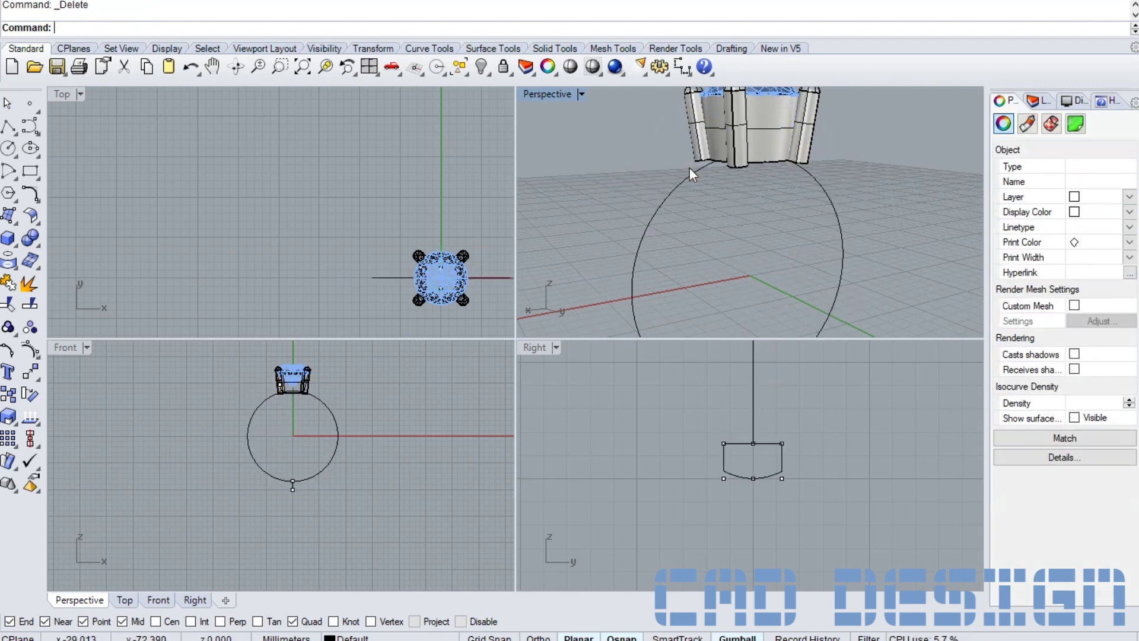
scroll(329, 377, "up", 3)
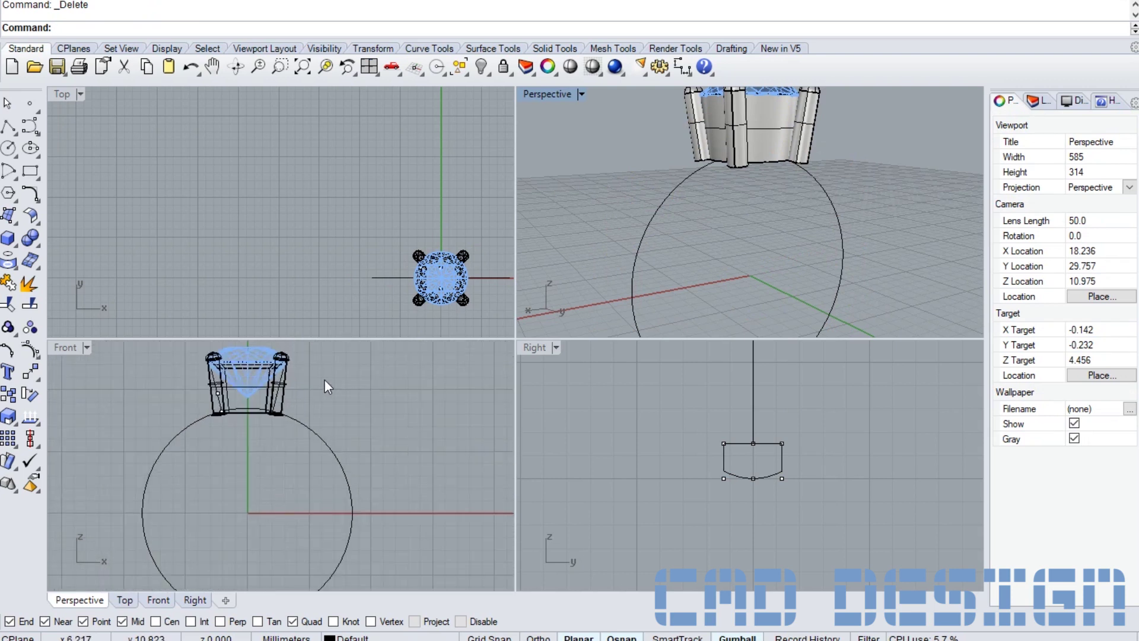
scroll(275, 418, "up", 2)
- Inspect the gallery cutout curves in a maximized Front view and delete the right one
left_click(178, 394)
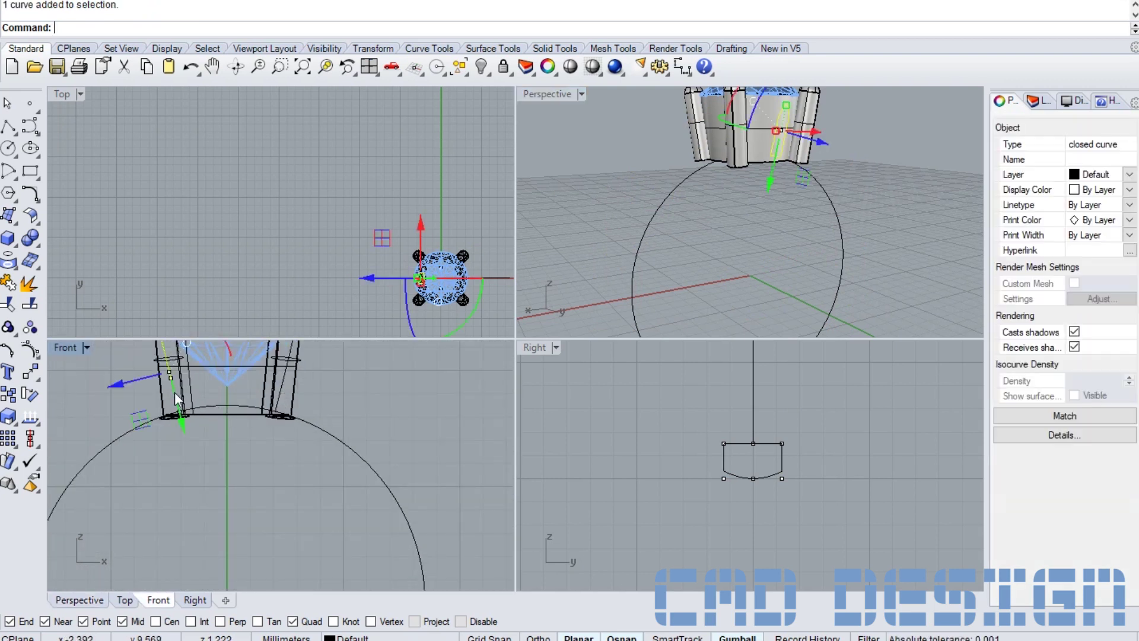
scroll(212, 465, "down", 2)
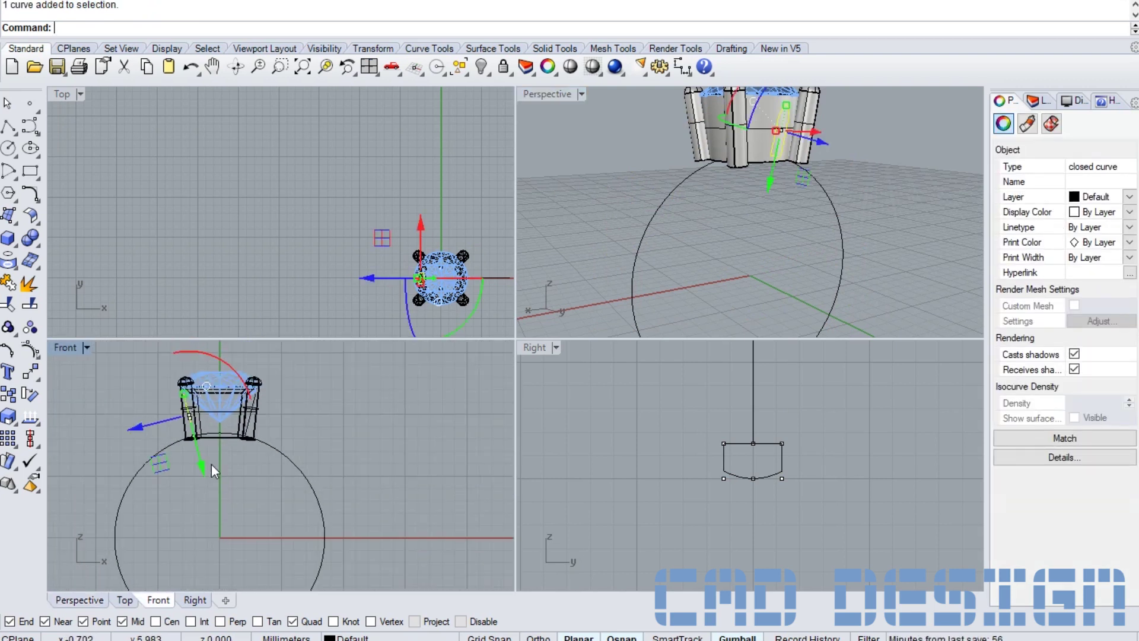
double_click(58, 348)
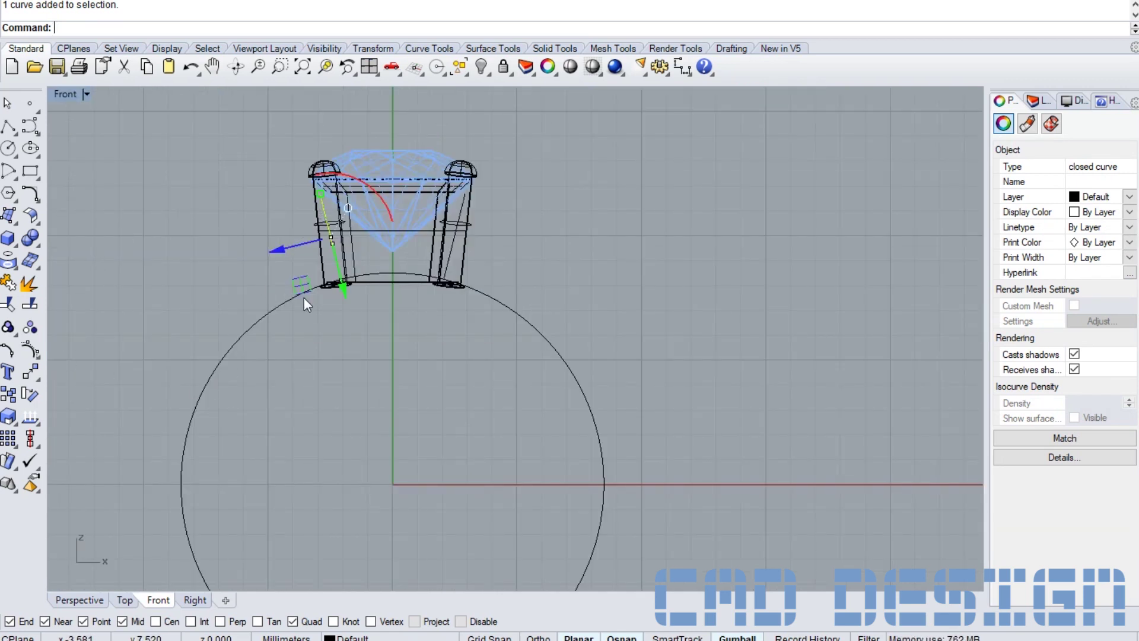
right_click_drag(307, 300, 397, 338)
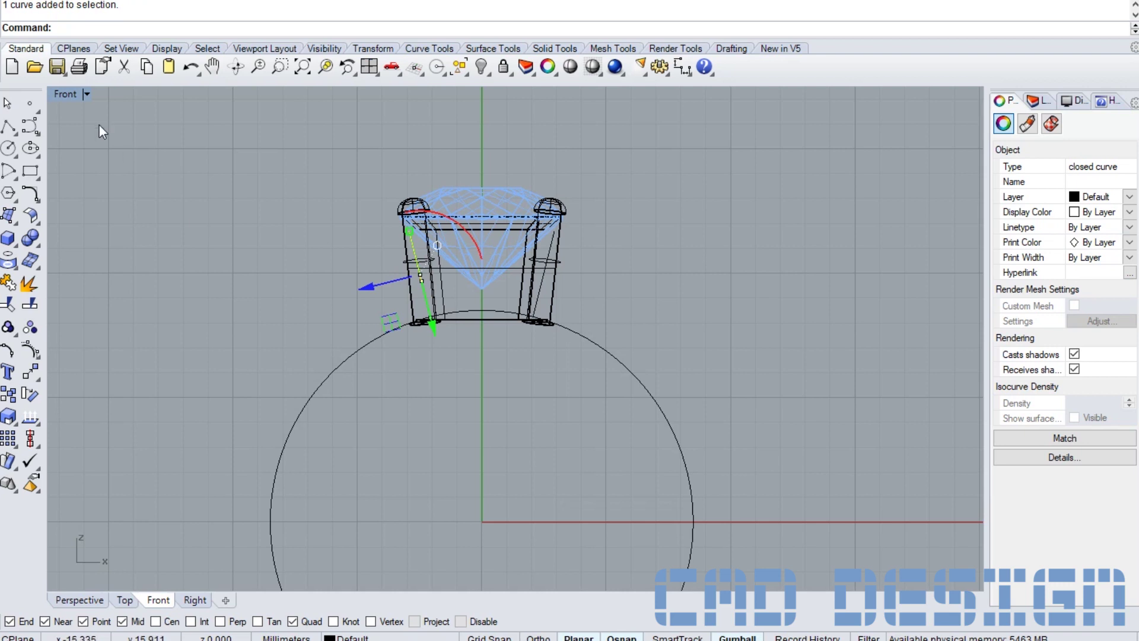
double_click(76, 93)
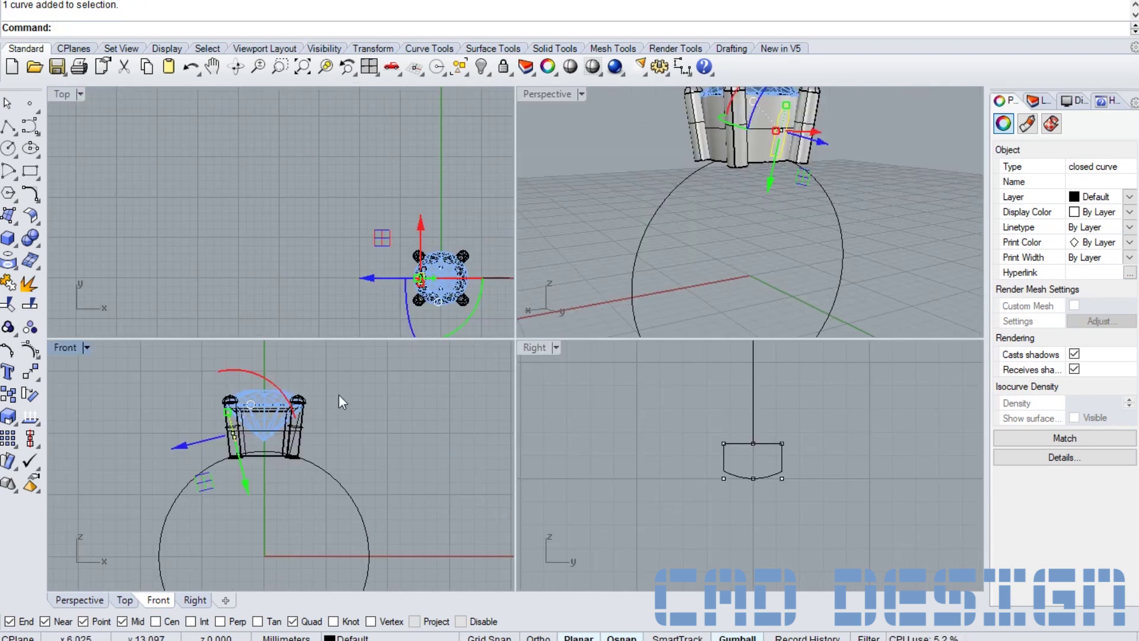
scroll(313, 442, "up", 3)
left_click(276, 435)
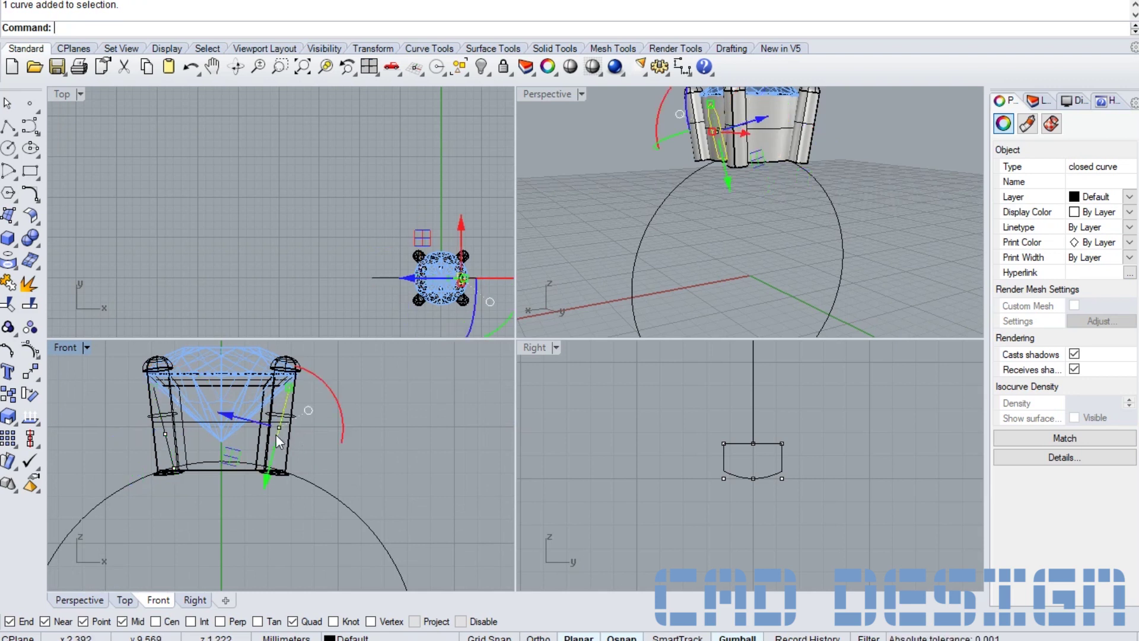
key("Delete")
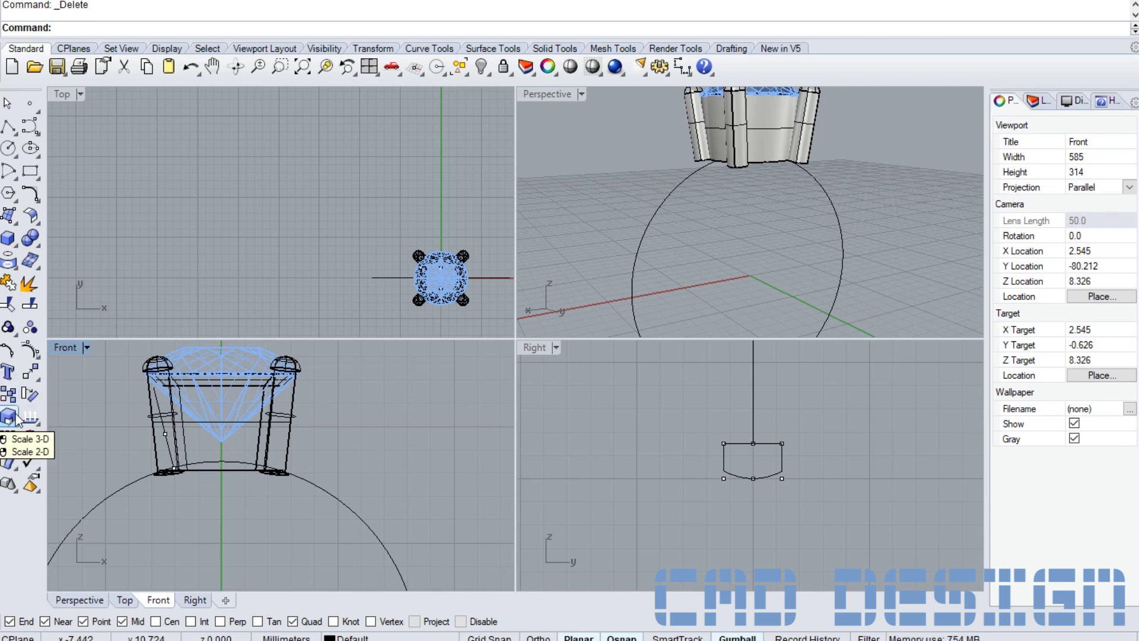
- Start a Scale 1-D on the left gallery cutout curve
left_click(14, 422)
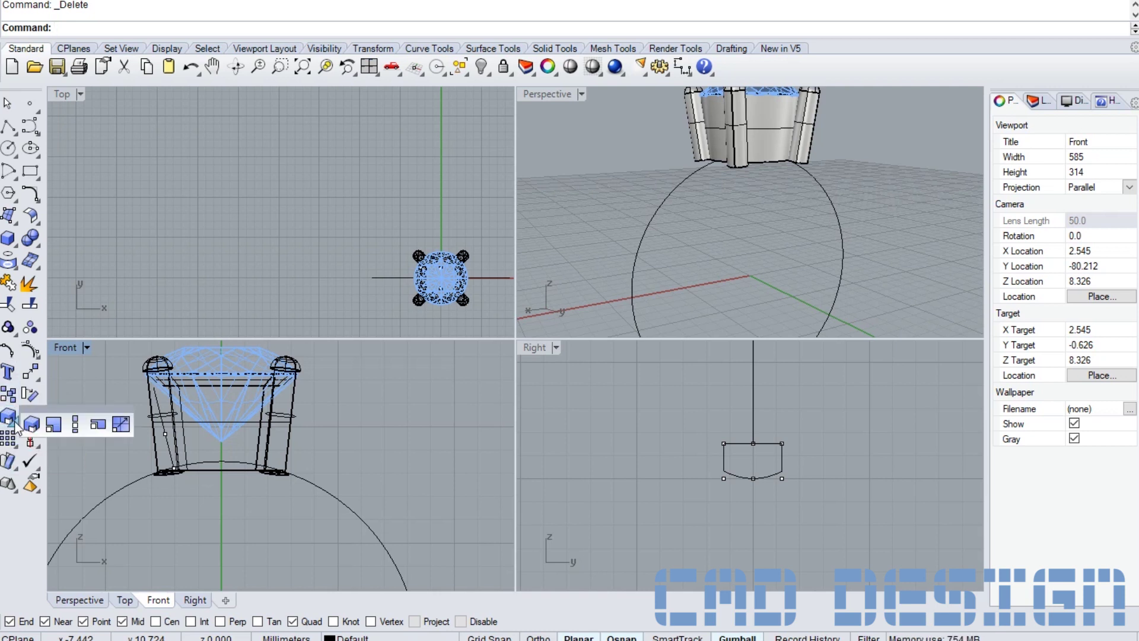
left_click(75, 423)
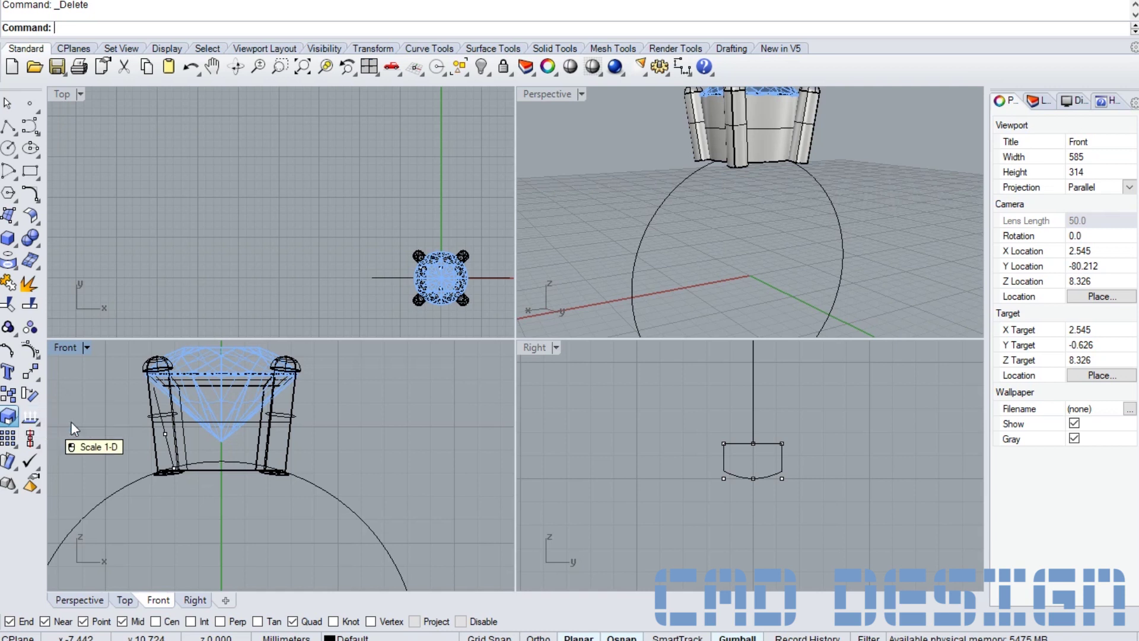
left_click(172, 460)
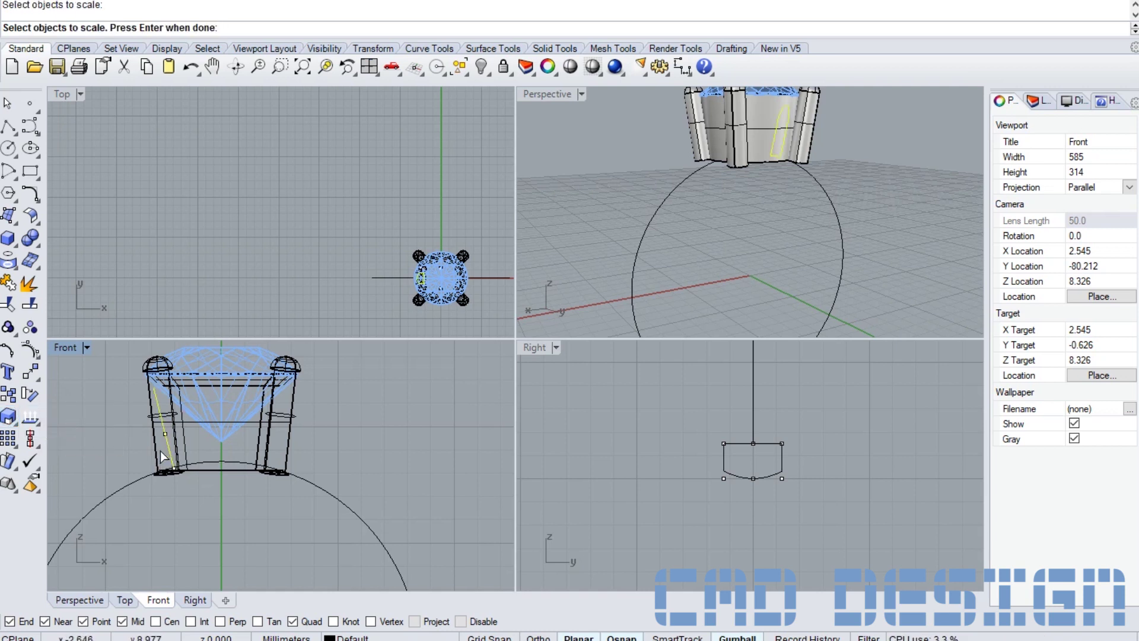
right_click_drag(877, 140, 721, 195)
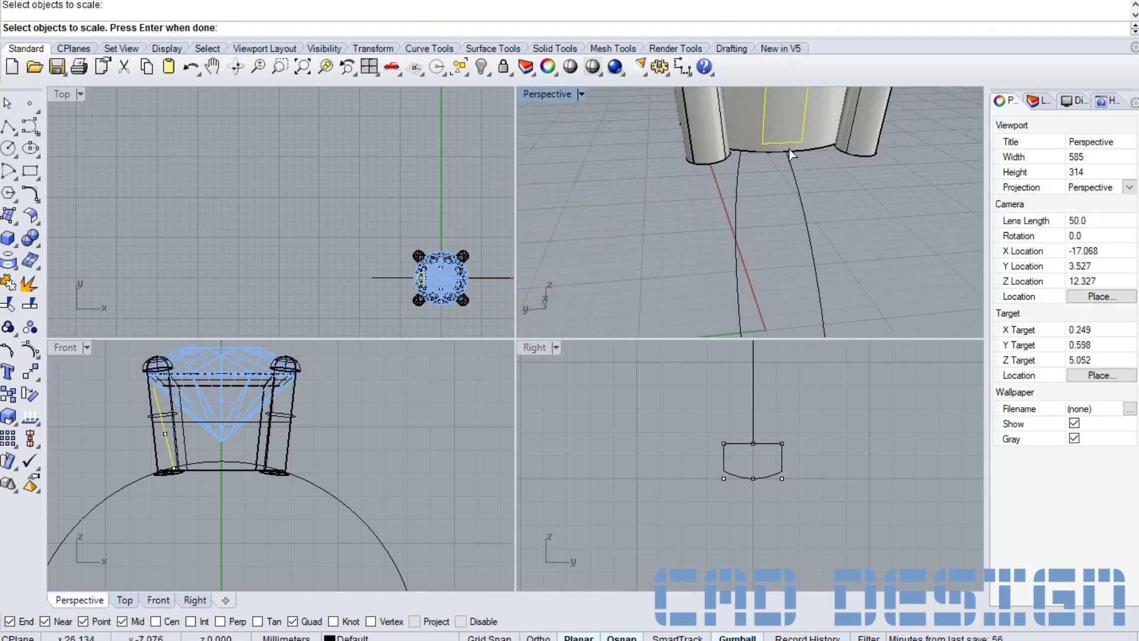
scroll(788, 148, "up", 2)
key("Return")
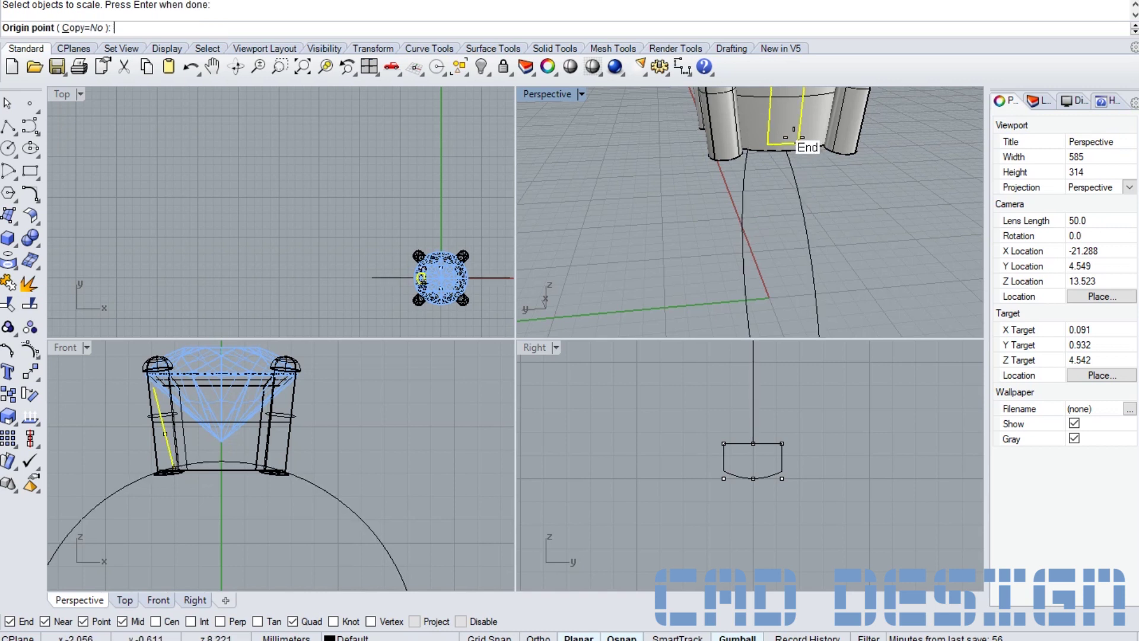
- Scale it from its end point between two reference points into a shorter arch
left_click(783, 143)
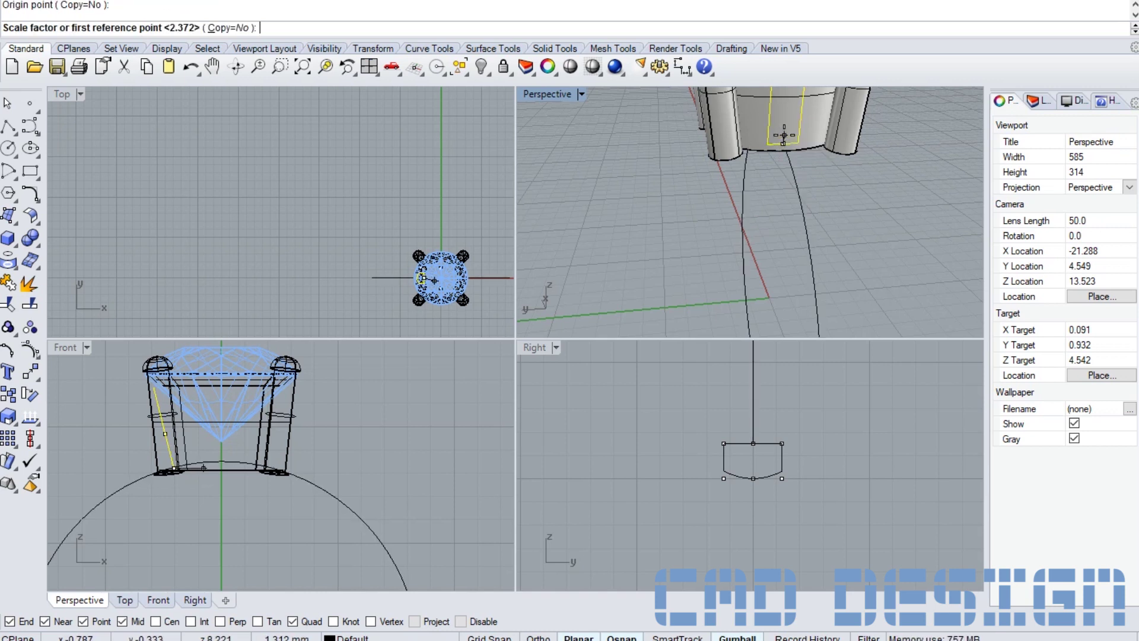
right_click_drag(783, 143, 801, 145)
left_click(795, 118)
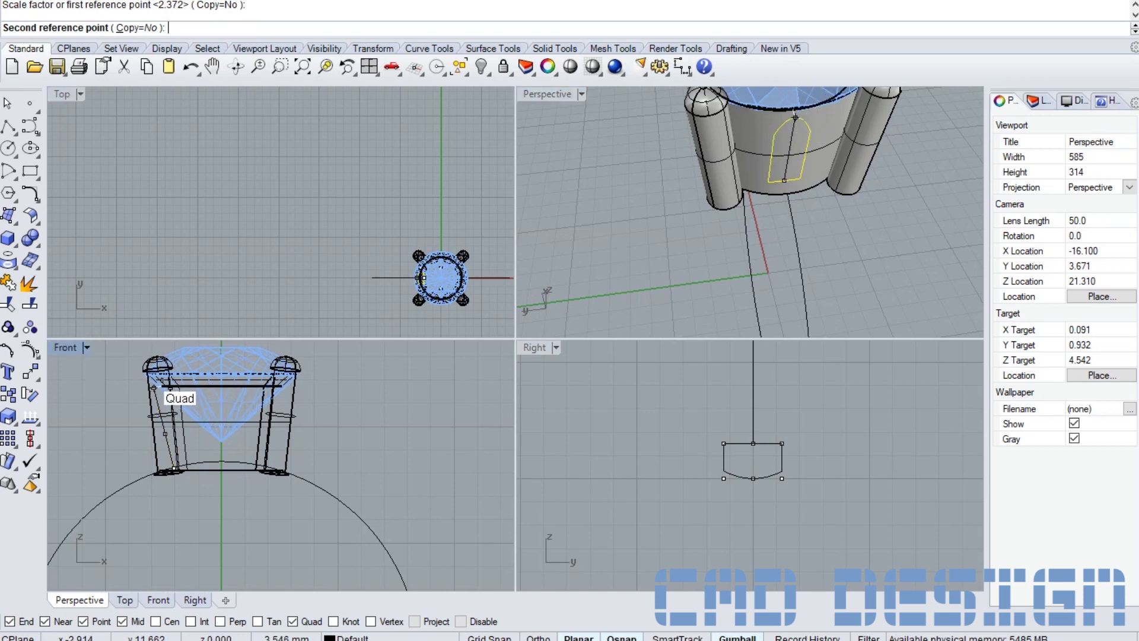
scroll(158, 405, "up", 3)
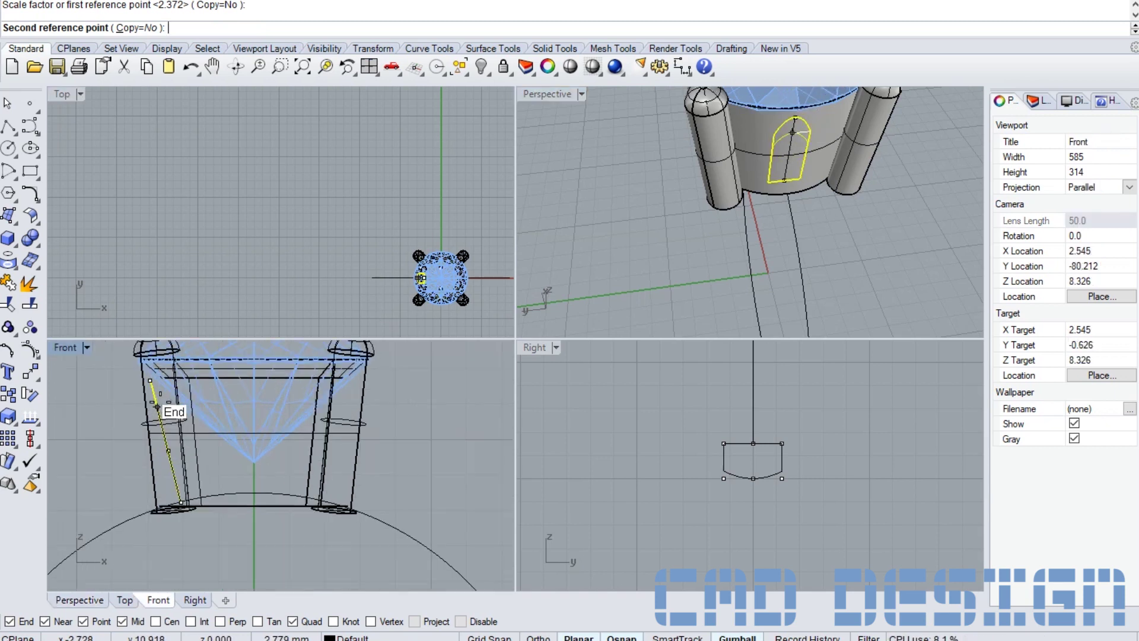
scroll(158, 409, "up", 3)
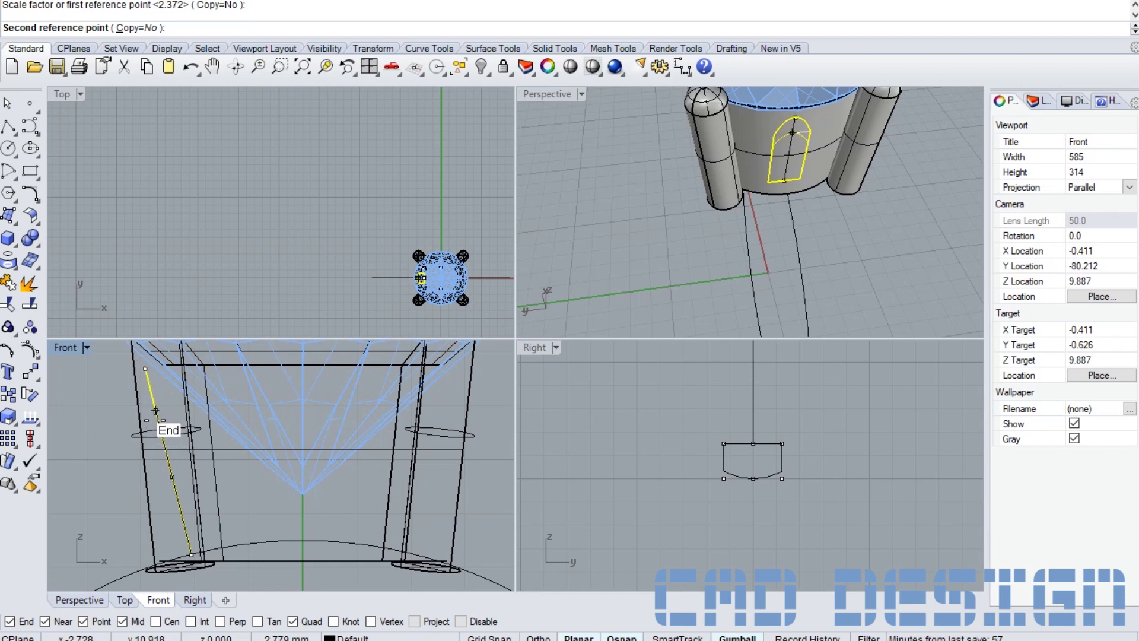
left_click(156, 410)
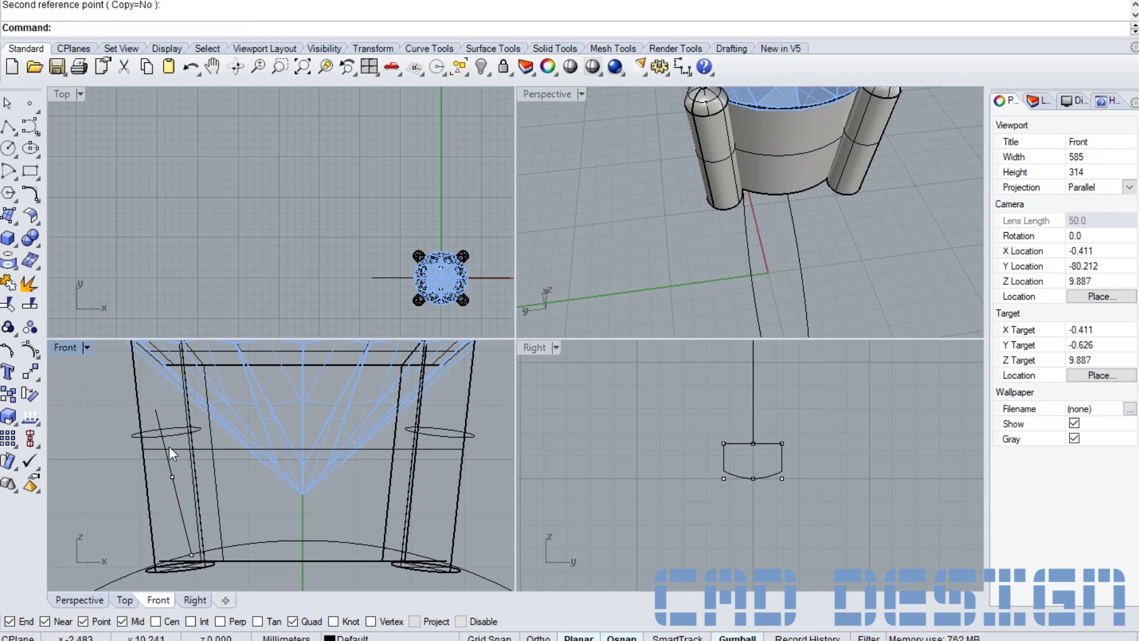
- Mirror the resized gallery cutout curve across the vertical axis through the origin 0
left_click(162, 455)
scroll(216, 437, "down", 2)
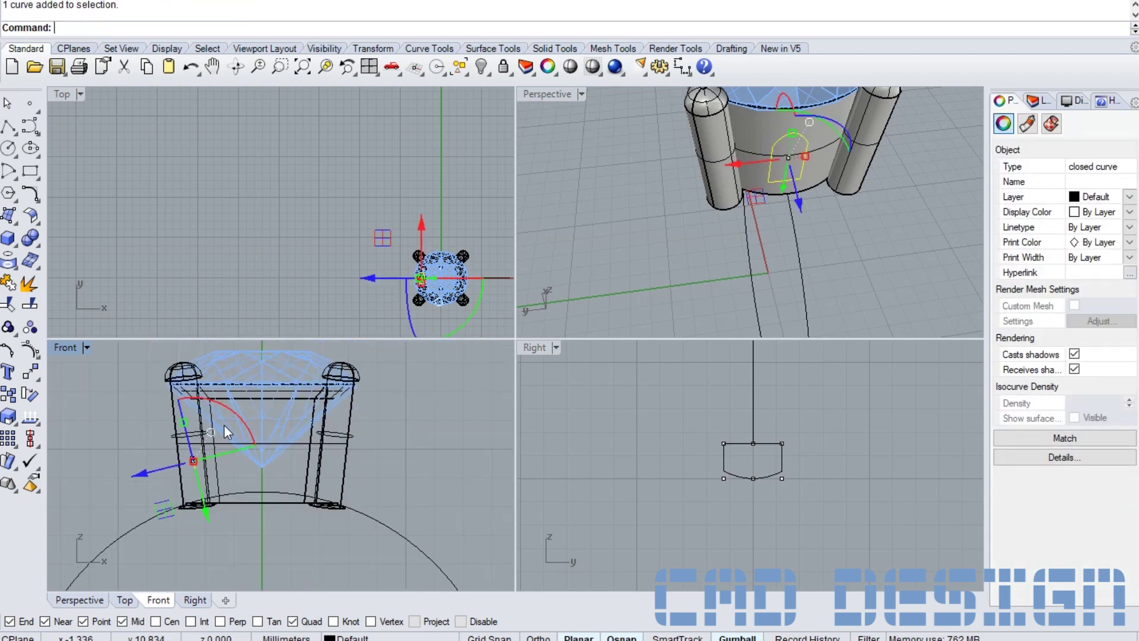
scroll(223, 424, "down", 2)
scroll(226, 428, "down", 2)
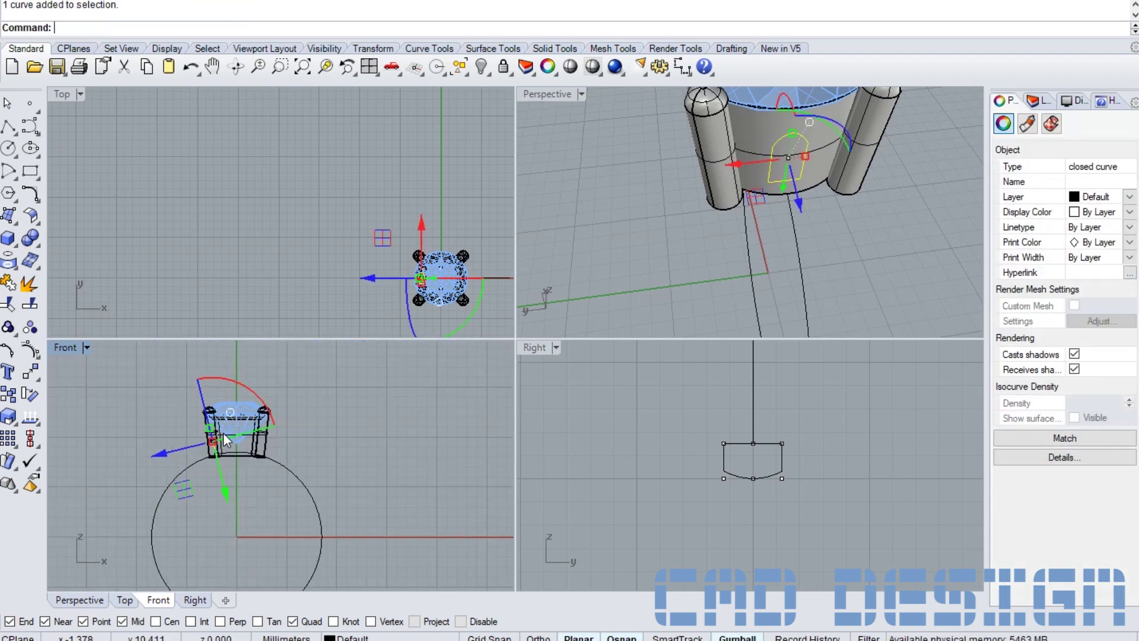
left_click(30, 372)
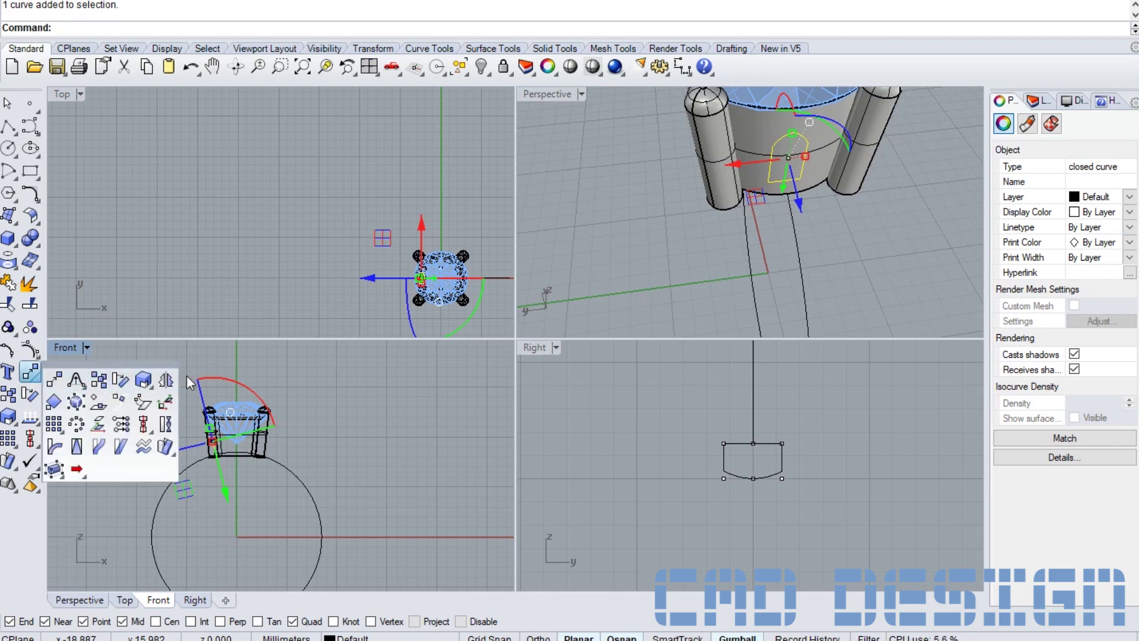
left_click(165, 380)
type("0")
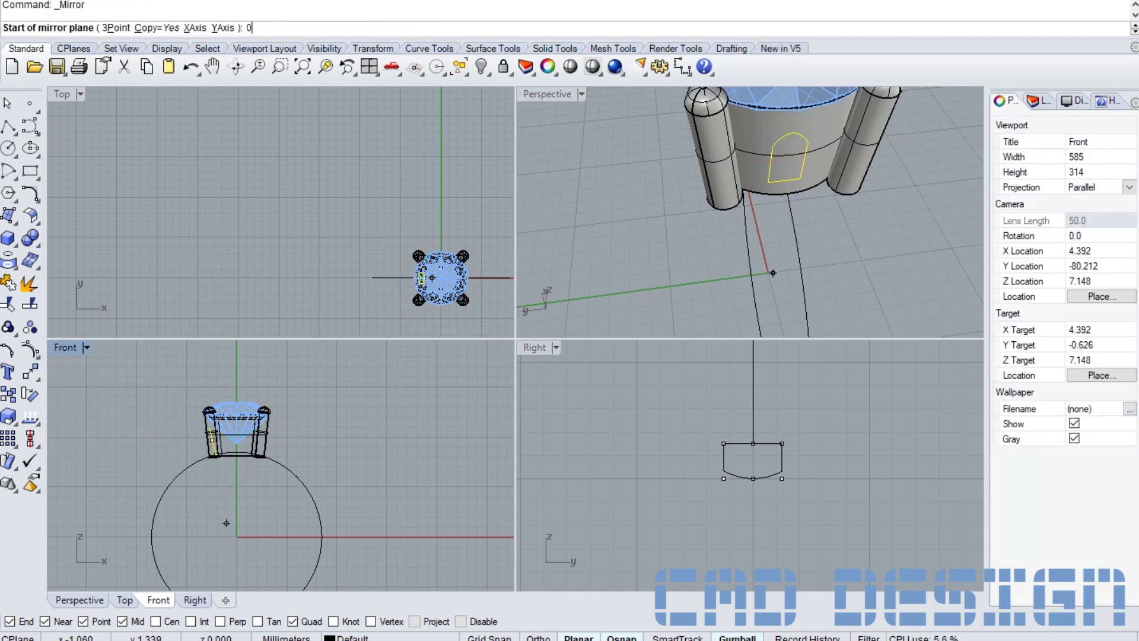
key("Return")
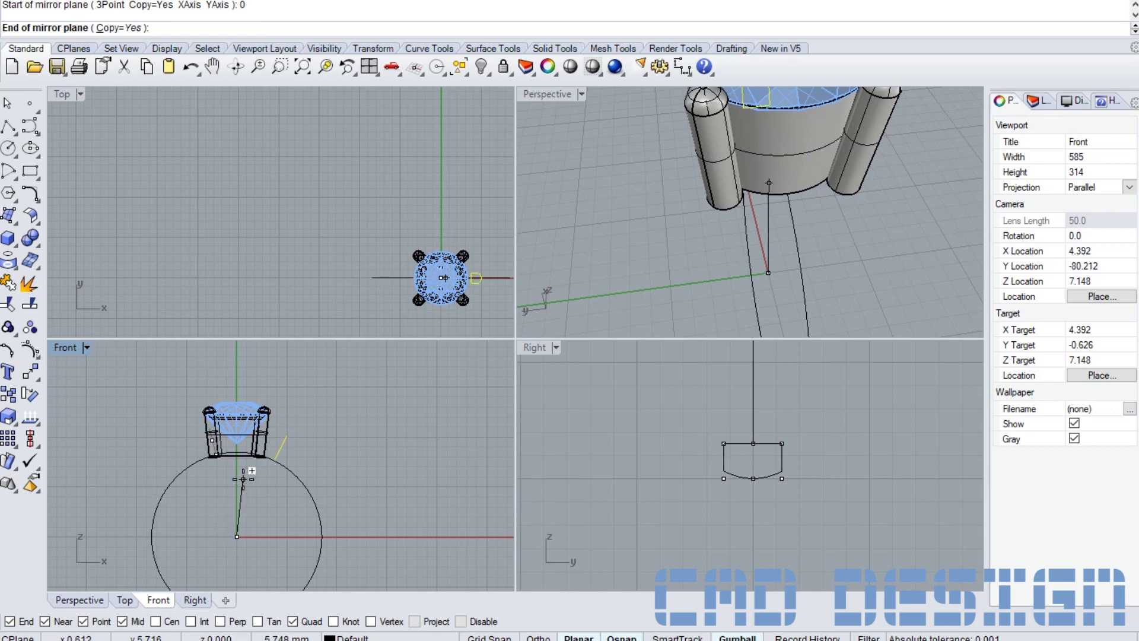
left_click(239, 494)
key("Return")
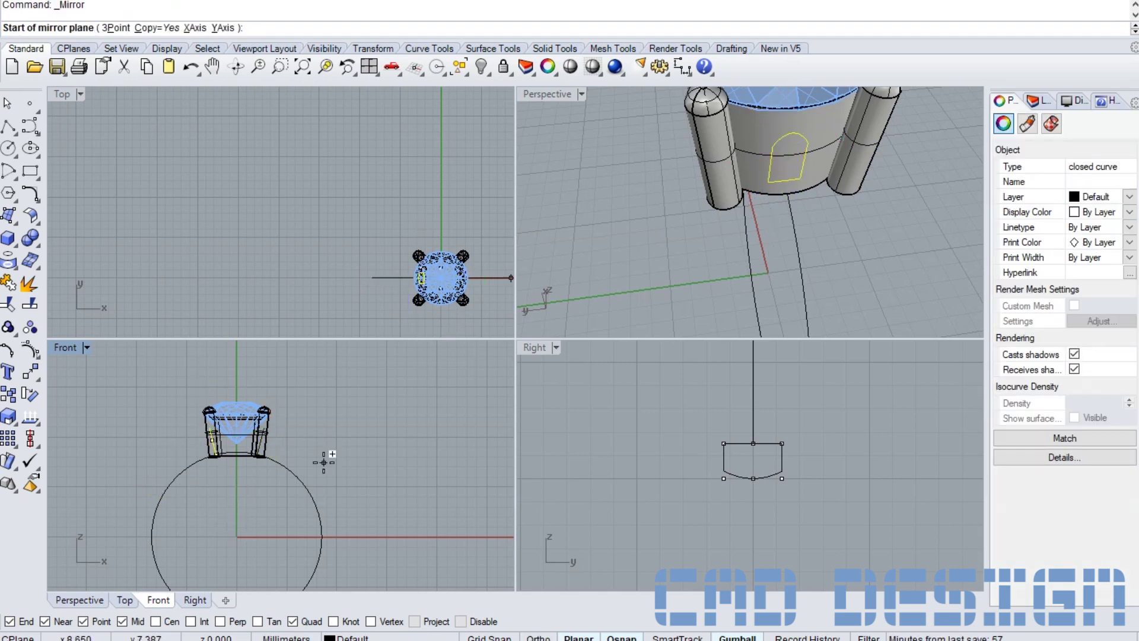
key("Escape")
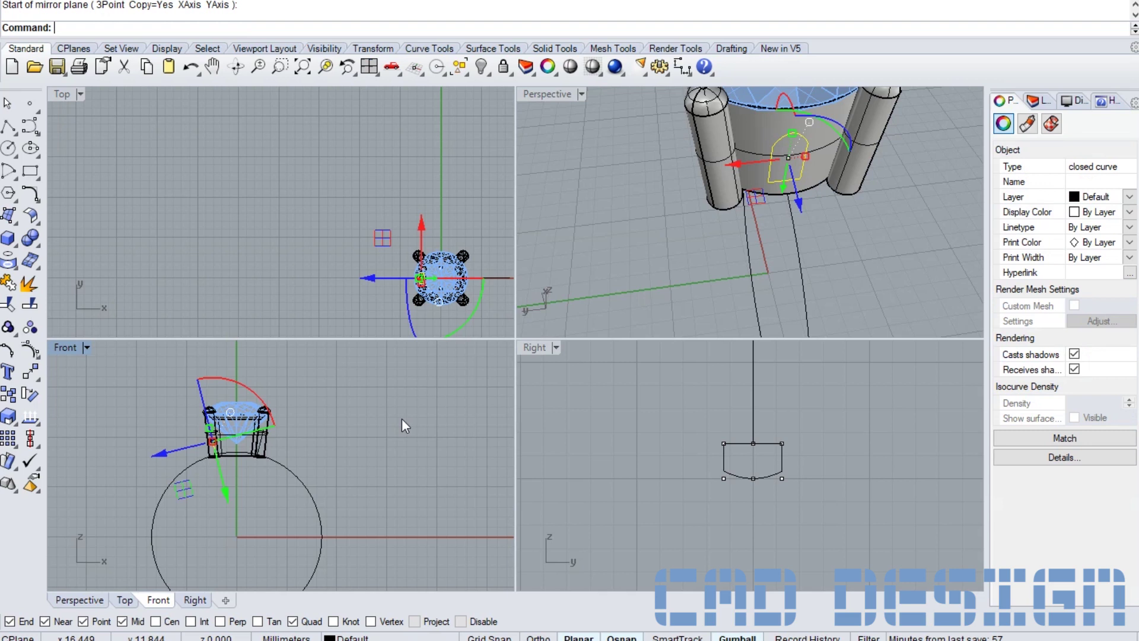
scroll(401, 418, "down", 2)
key("Escape")
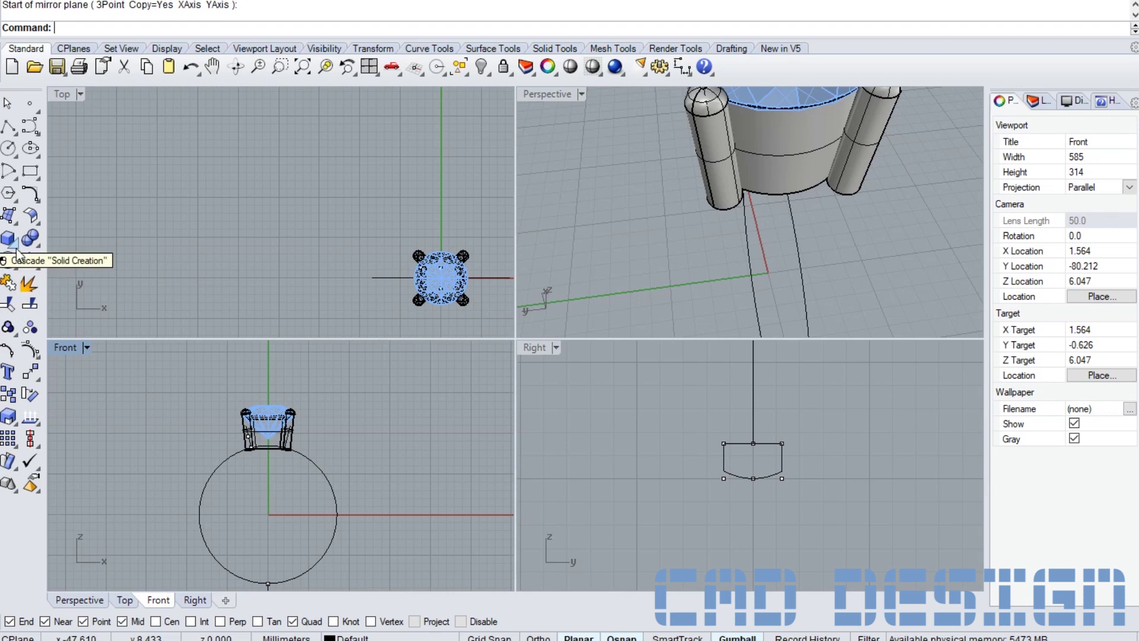
- Start a one-rail sweep using the ring circle as the rail and the profile curves as cross-sections
left_click(15, 229)
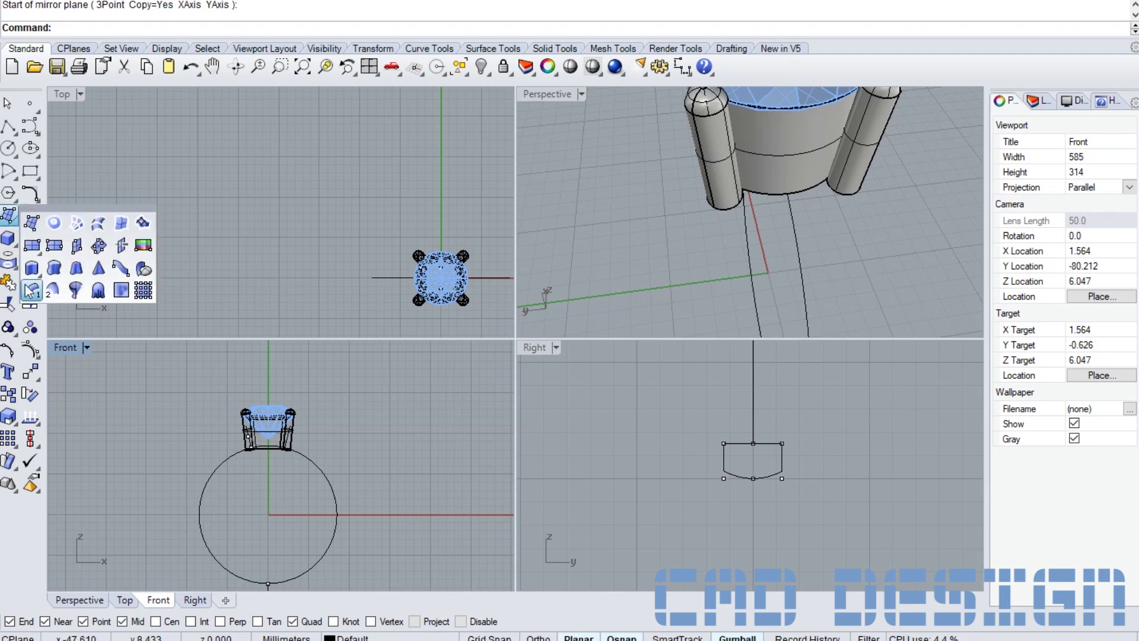
left_click(29, 293)
left_click(306, 573)
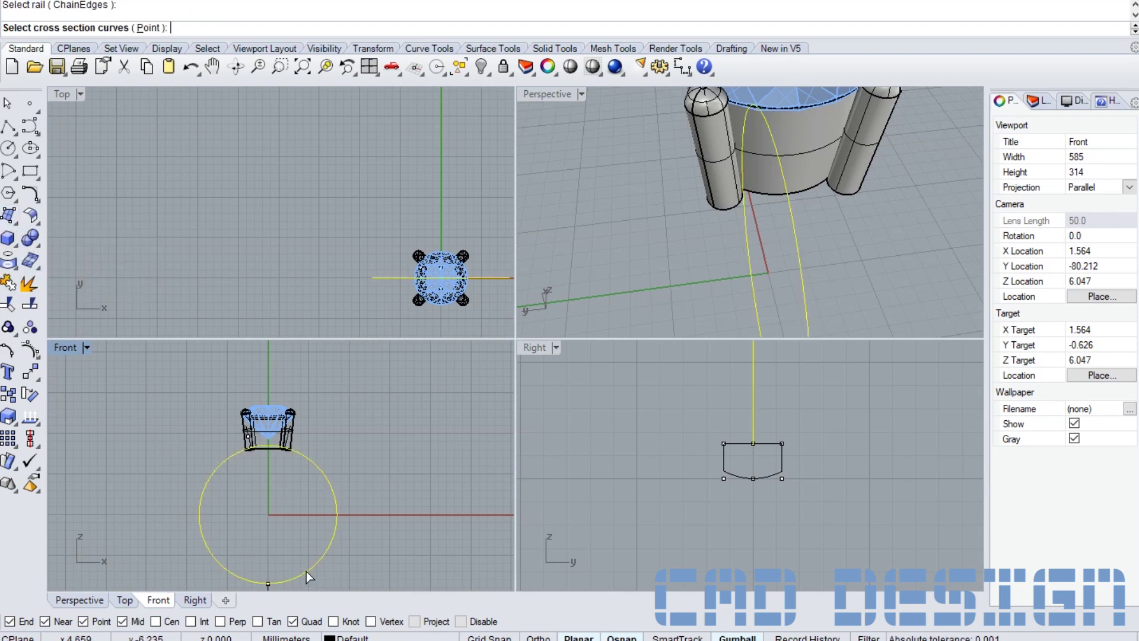
scroll(283, 522, "up", 3)
double_click(63, 347)
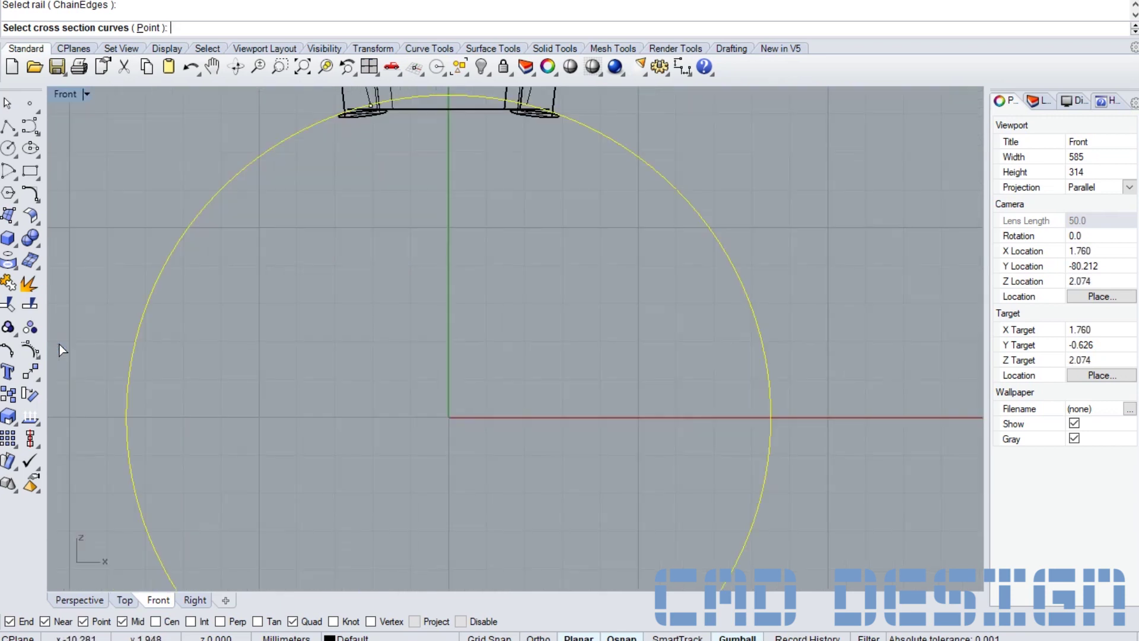
scroll(397, 315, "down", 2)
scroll(461, 223, "down", 2)
left_click(482, 172)
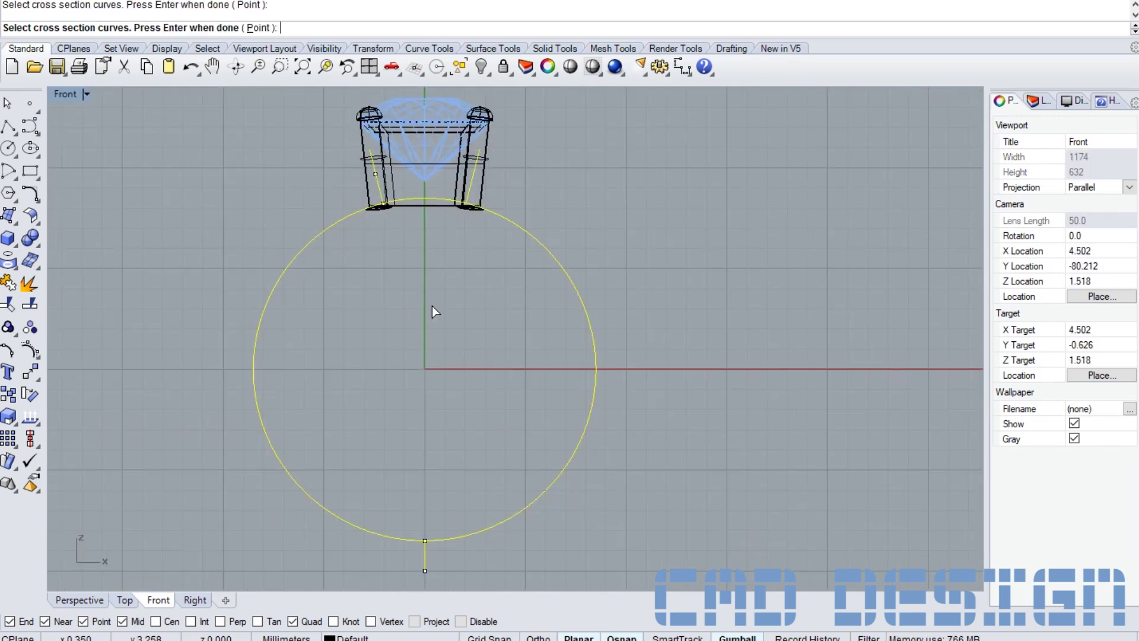
right_click(432, 307)
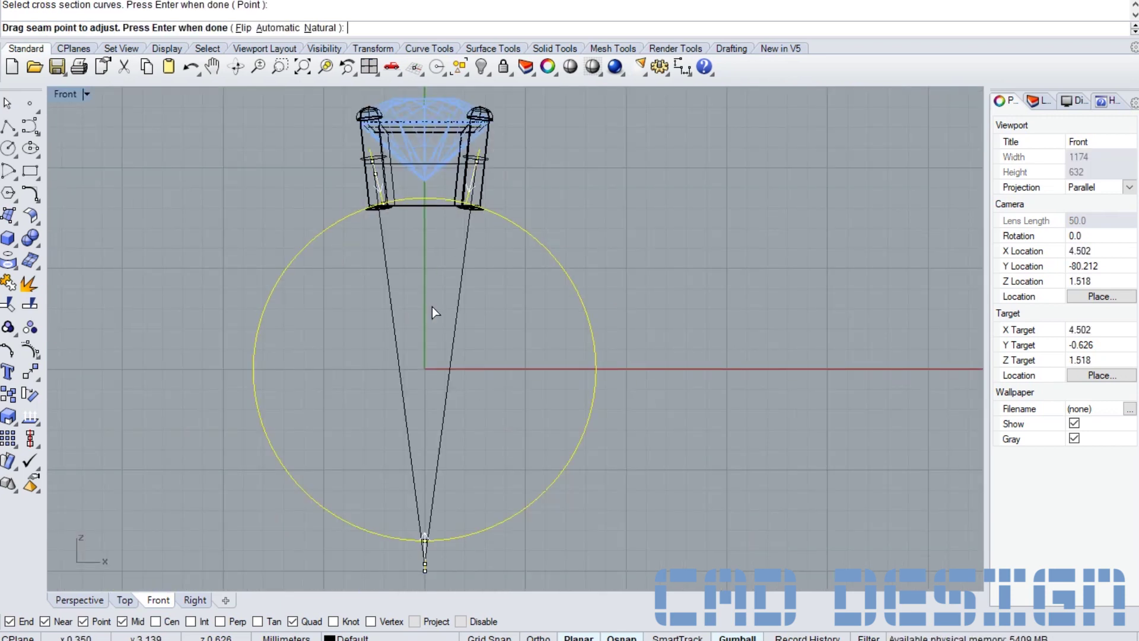
- Align the seam points of the middle, top and bottom sections in the maximized Perspective view
double_click(61, 93)
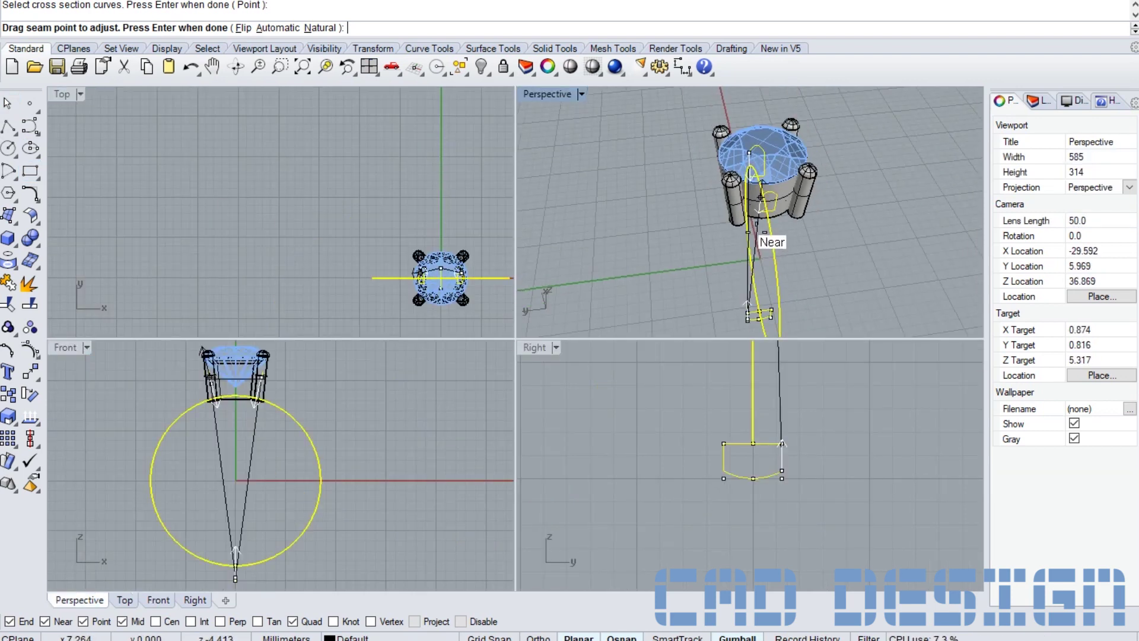
double_click(549, 94)
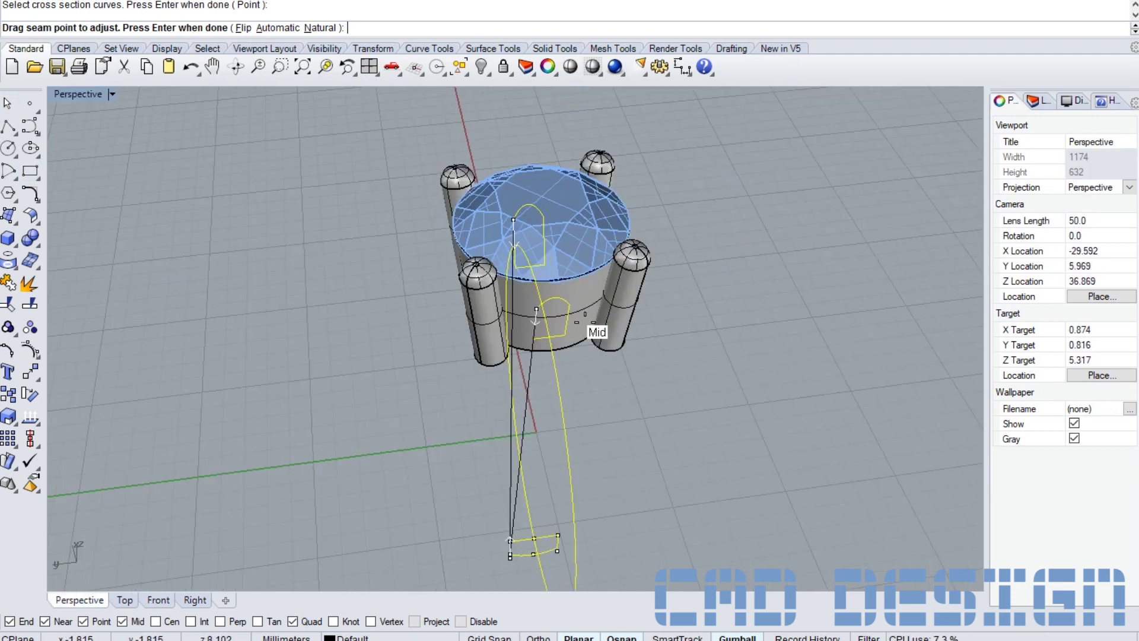
left_click_drag(537, 309, 550, 336)
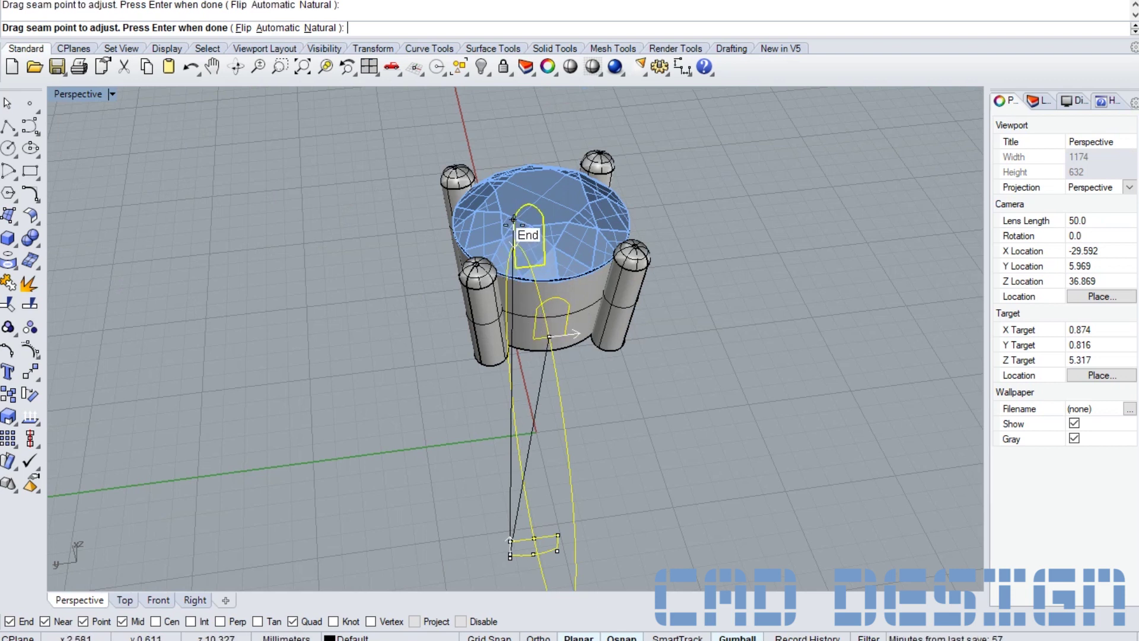
left_click_drag(514, 240, 530, 265)
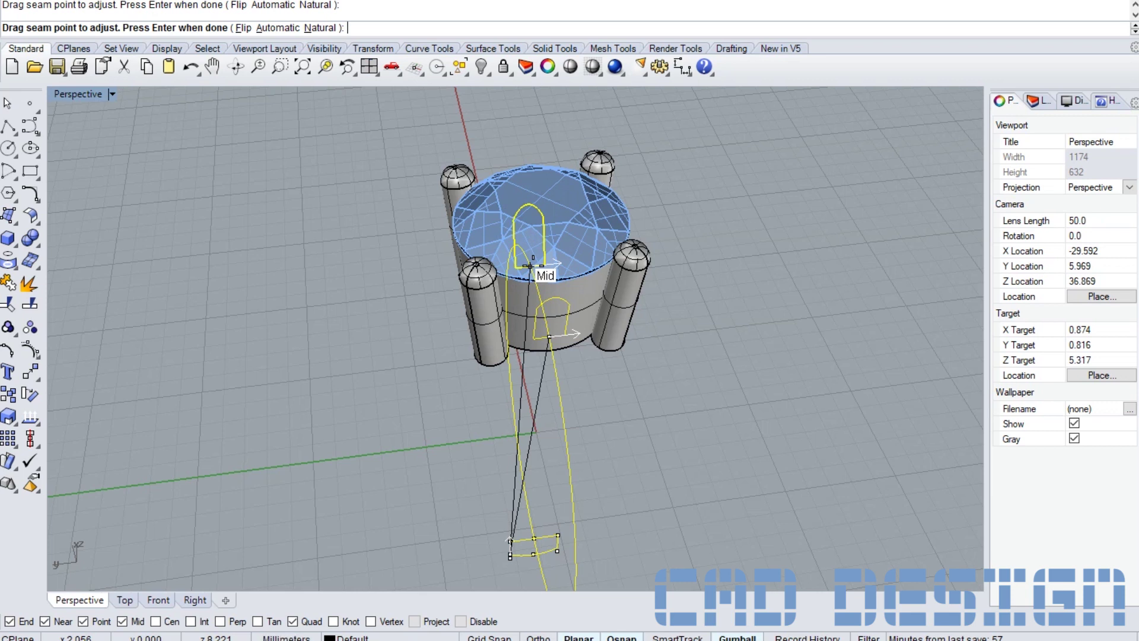
left_click_drag(509, 554, 510, 542)
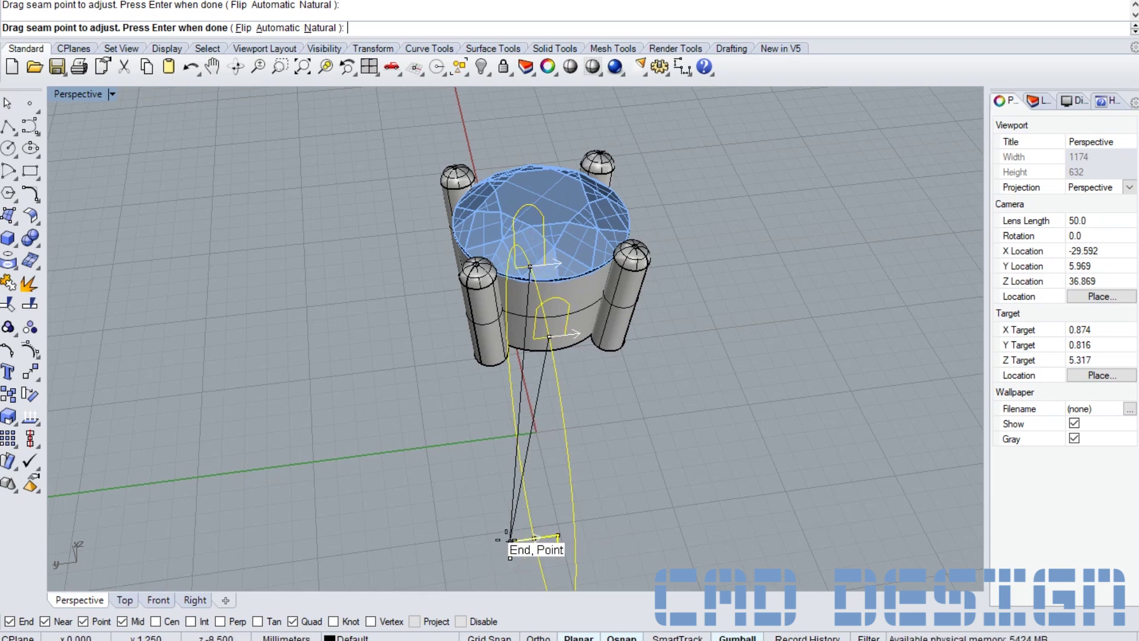
left_click_drag(510, 541, 534, 537)
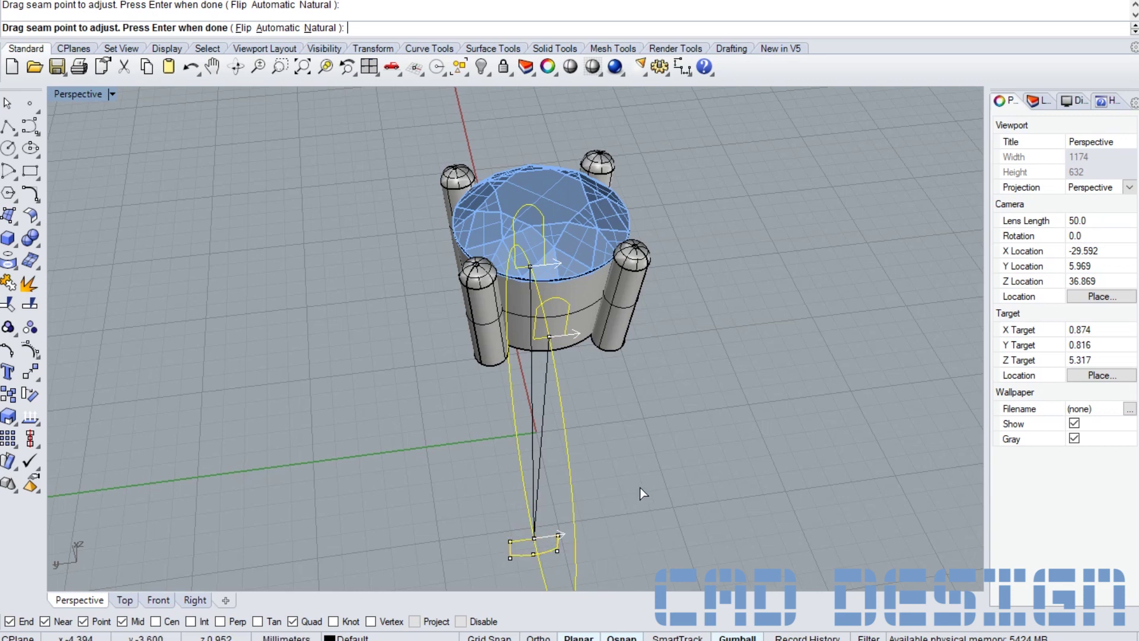
key("Return")
- Accept the sweep options to create the ring band, then orbit around the shaded ring
left_click(506, 427)
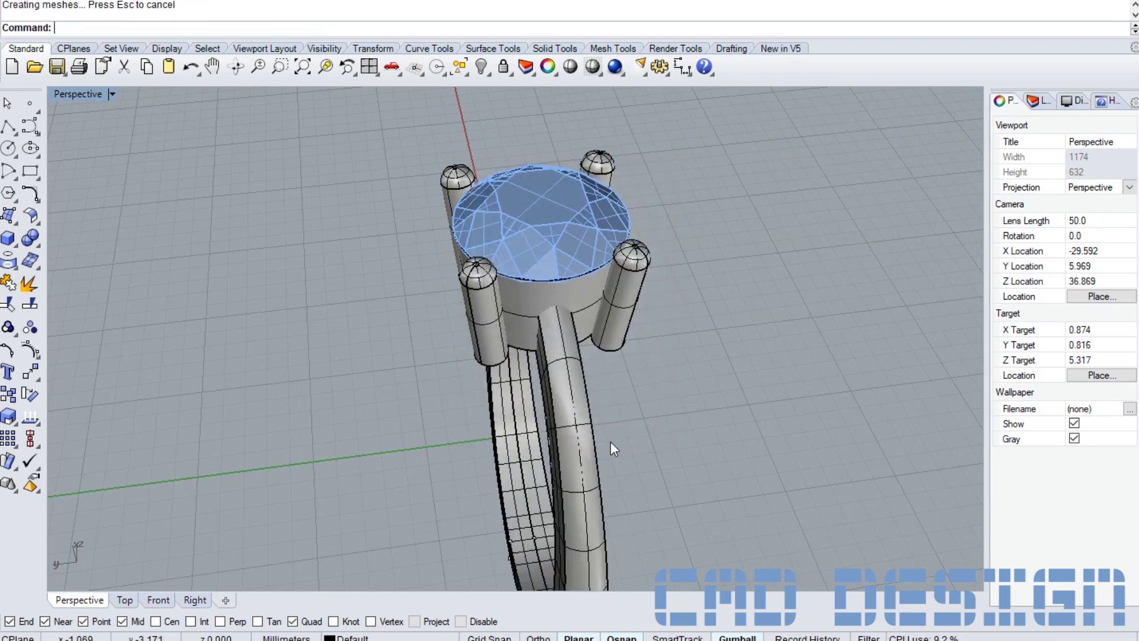
right_click_drag(611, 442, 793, 351)
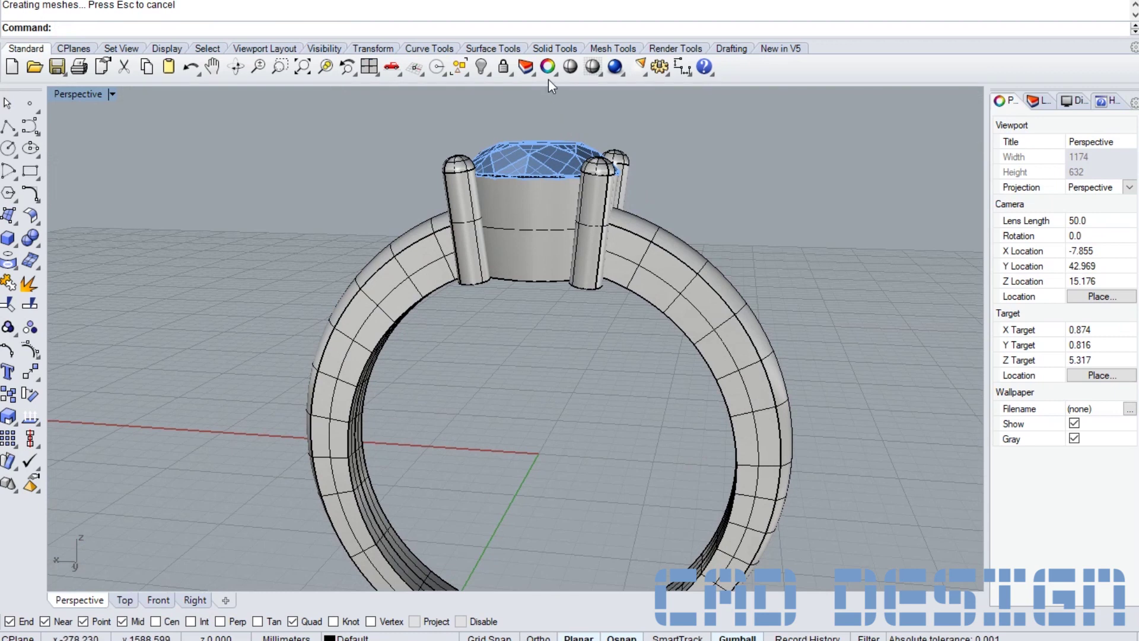
scroll(599, 144, "down", 3)
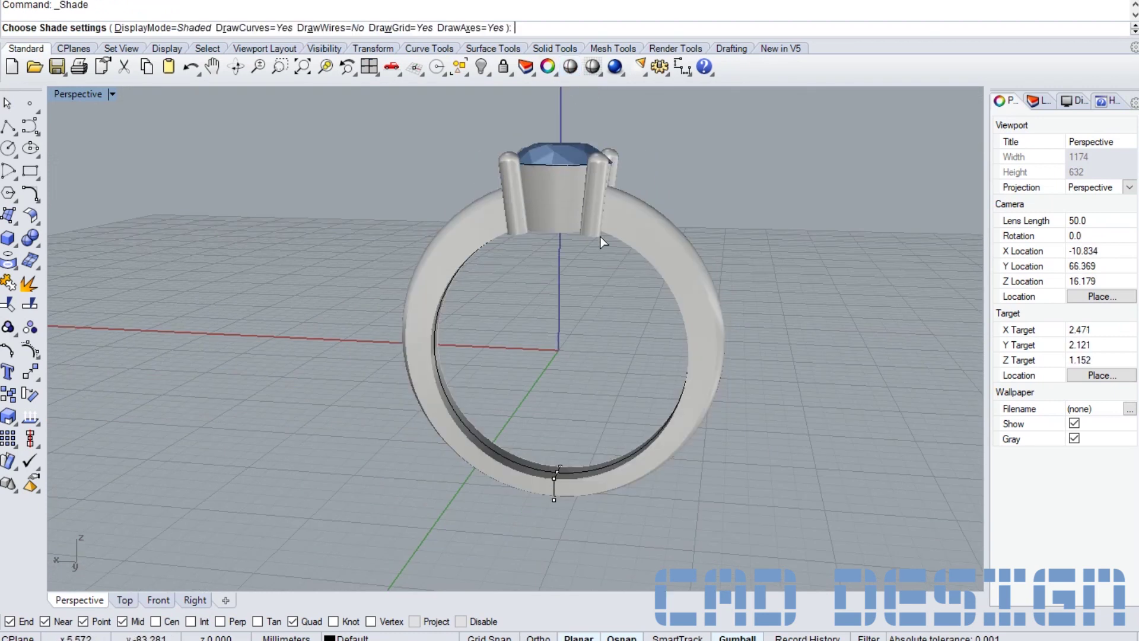
mouse_move(564, 290)
right_mouse_down()
mouse_move(617, 243)
mouse_move(588, 270)
right_mouse_up()
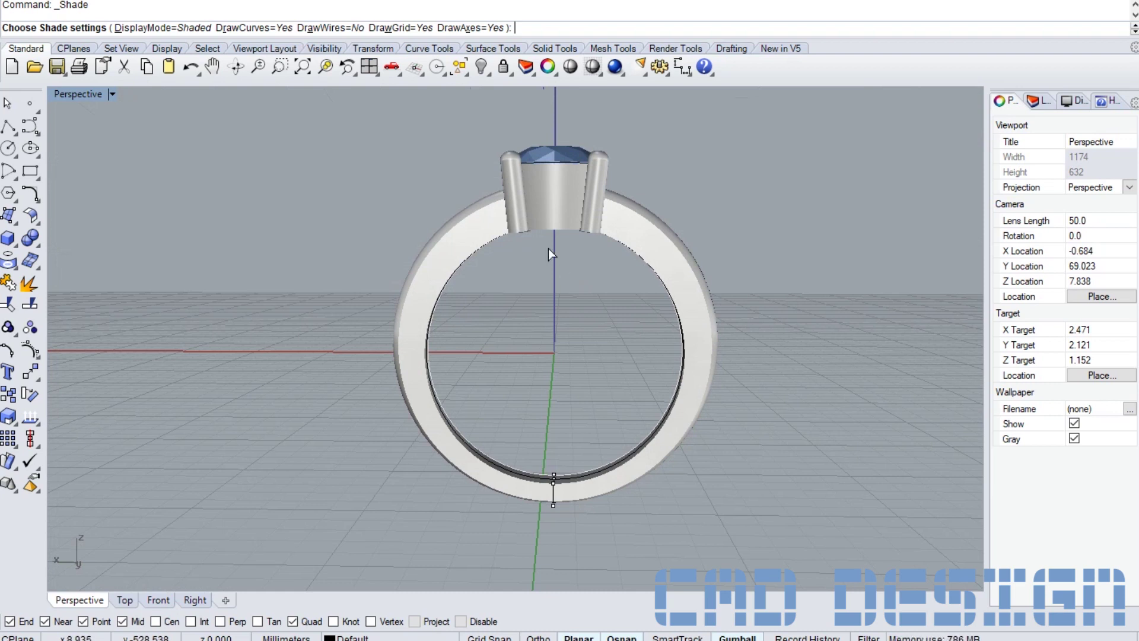
mouse_move(516, 290)
right_mouse_down()
mouse_move(531, 302)
mouse_move(755, 302)
mouse_move(731, 293)
mouse_move(595, 329)
mouse_move(542, 307)
right_mouse_up()
- Restore the four-view layout and maximize the Front view
double_click(78, 94)
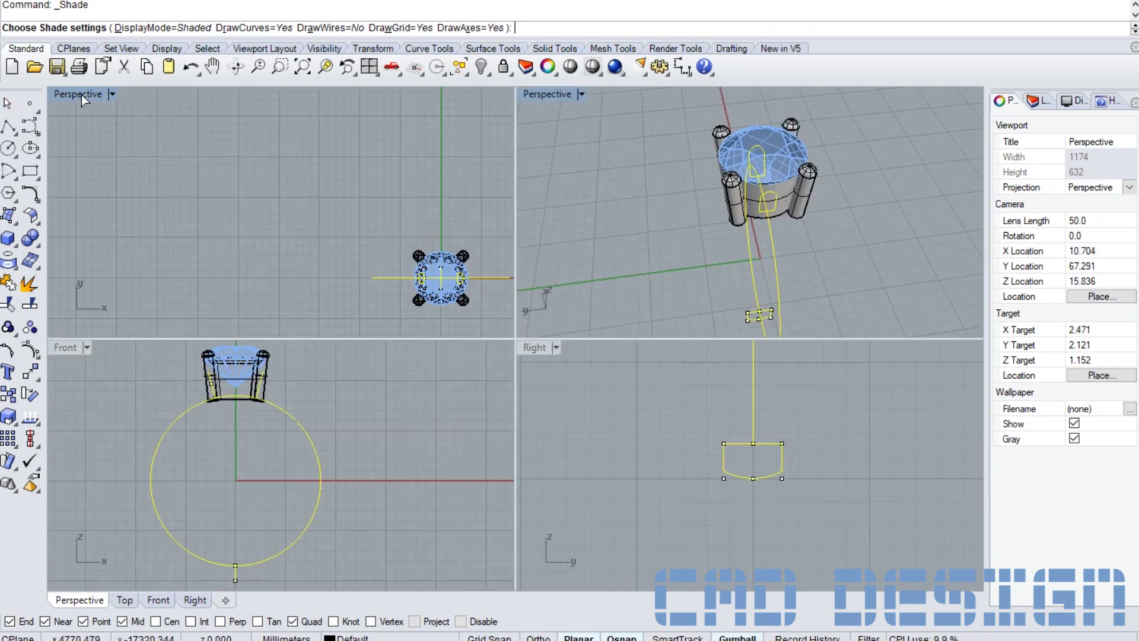
left_click(124, 134)
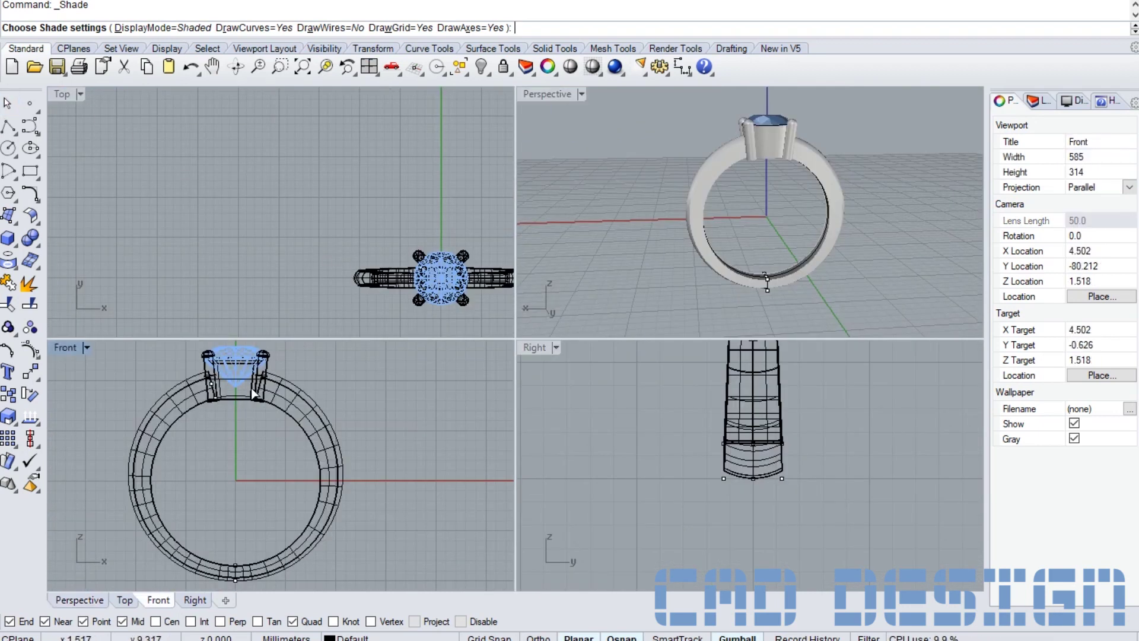
scroll(253, 386, "up", 2)
double_click(65, 348)
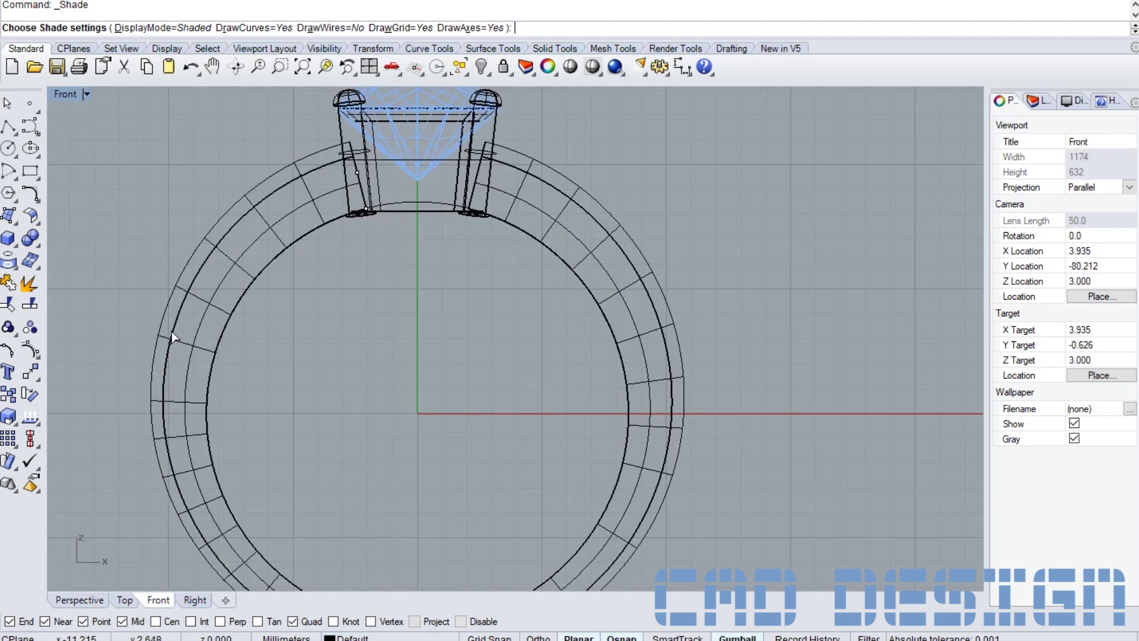
scroll(424, 304, "down", 1)
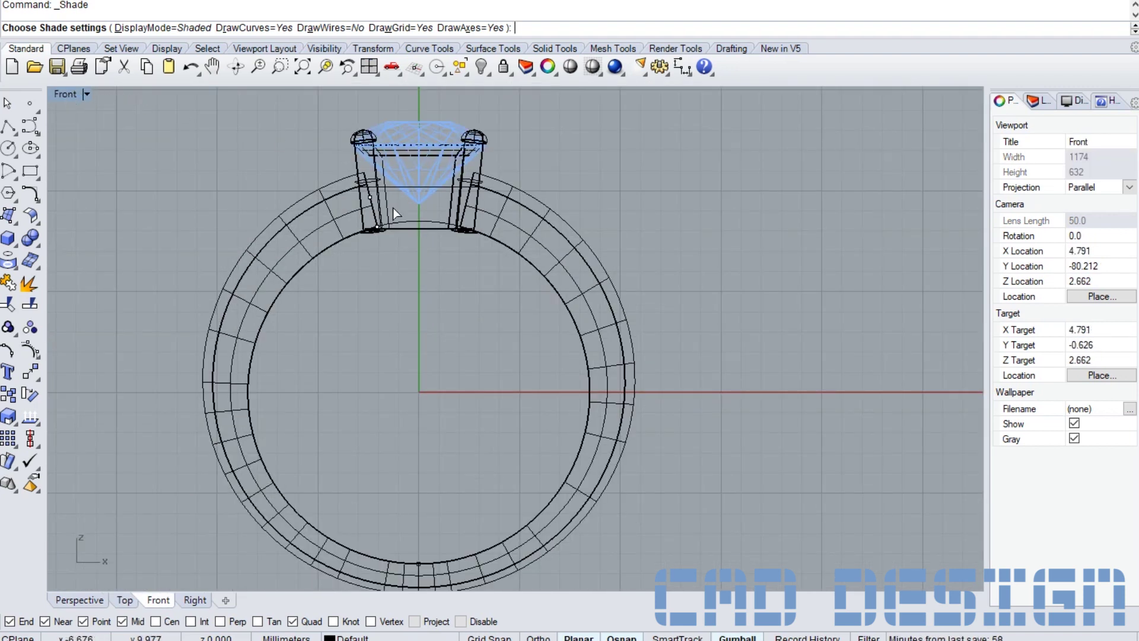
- Preview the Front view shaded, then set its display mode to Wireframe
left_click(85, 93)
left_click(137, 156)
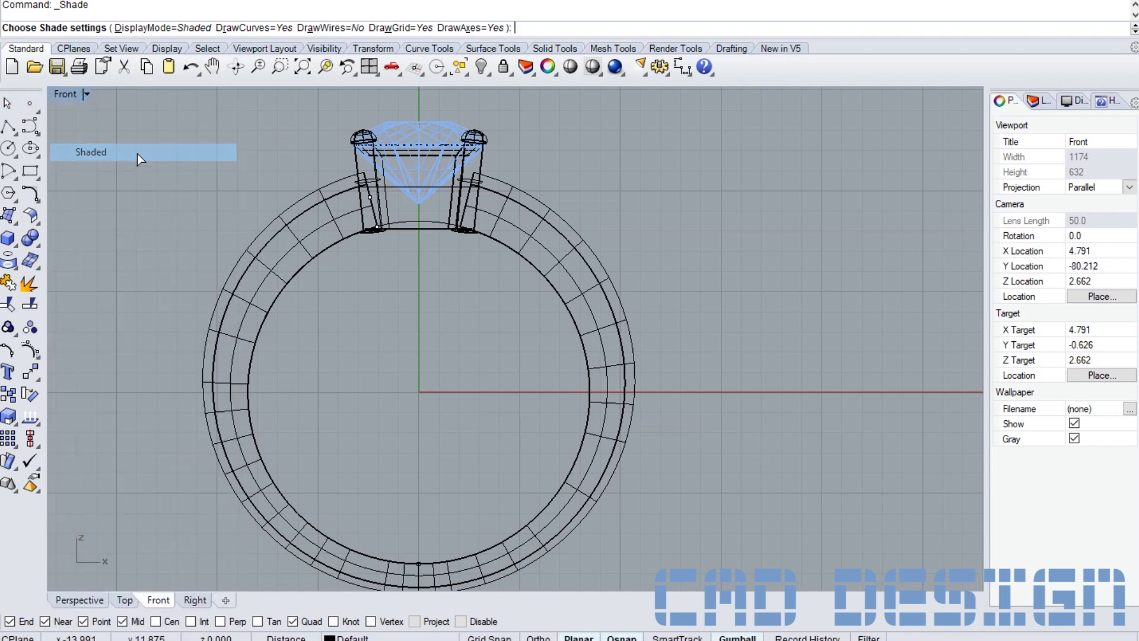
key("Return")
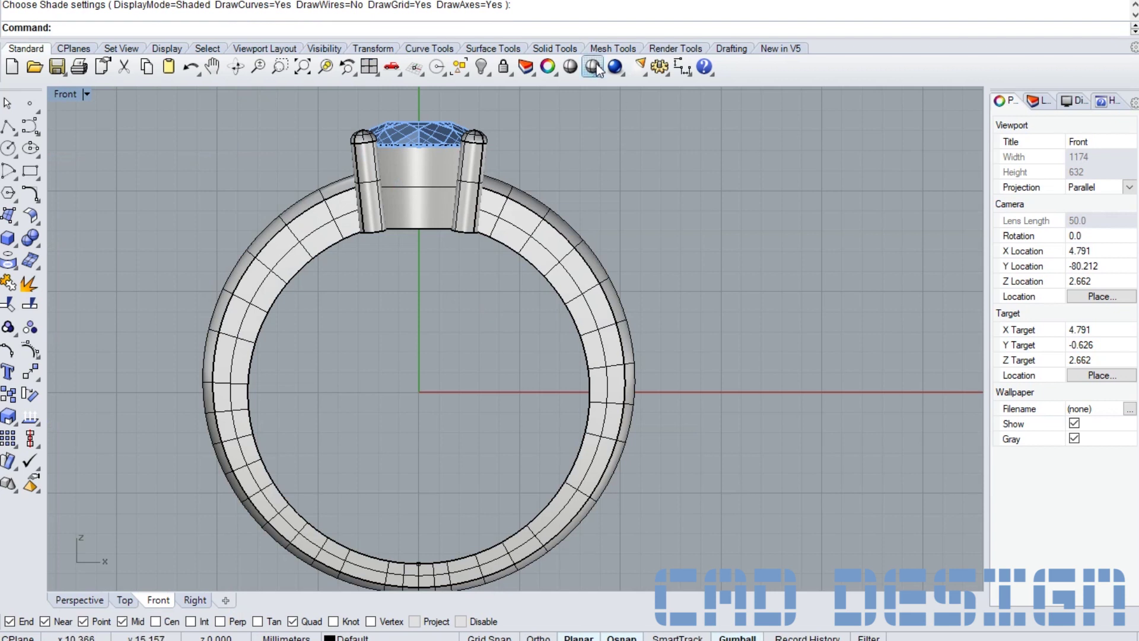
left_click(565, 70)
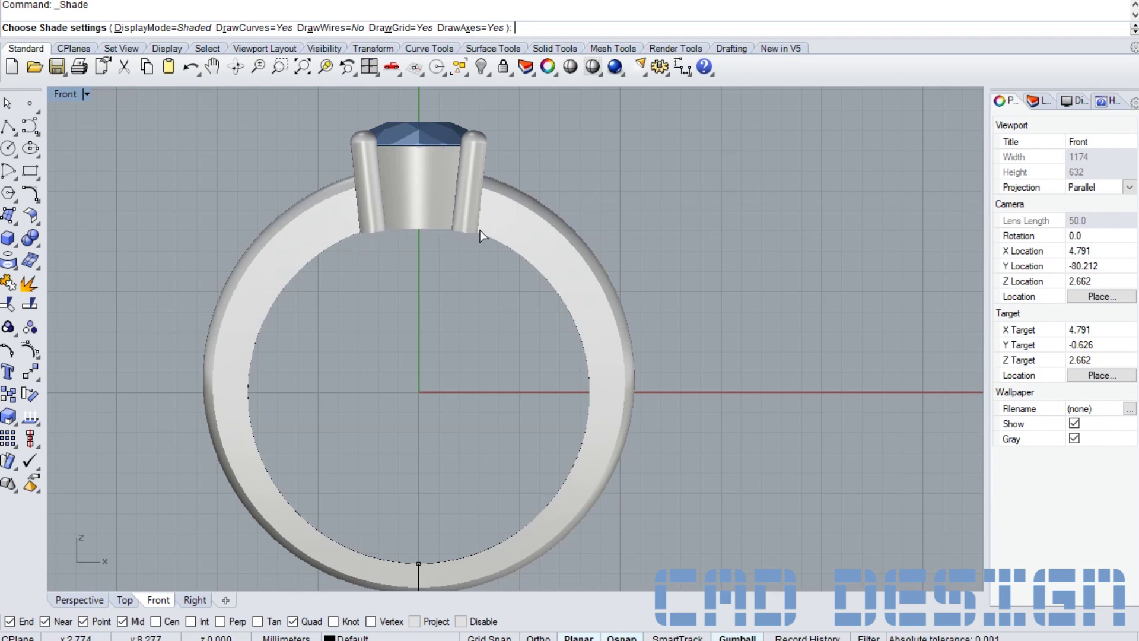
scroll(459, 256, "down", 3)
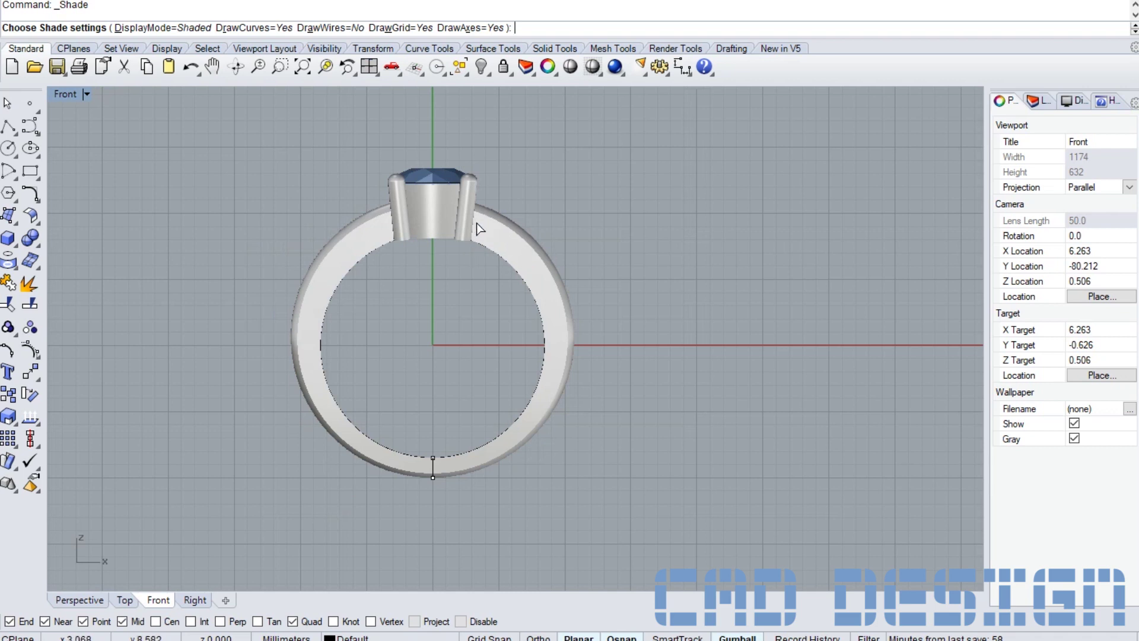
left_click(86, 94)
left_click(112, 136)
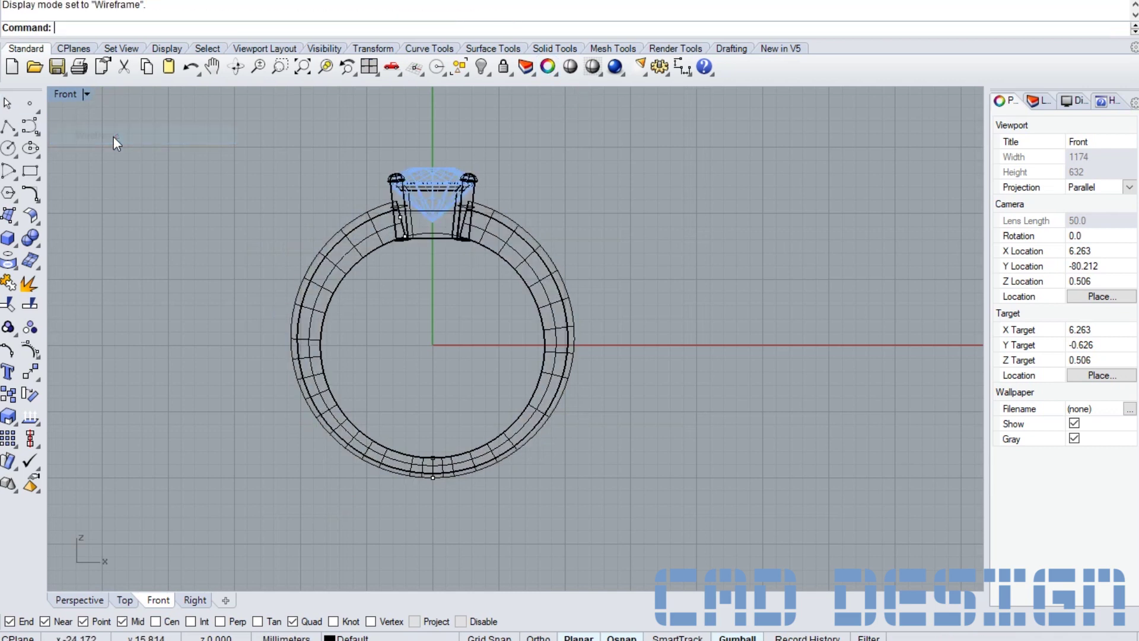
- Extrude the ring's inner circle as a solid with BothSides=Yes, forming a cylinder through the band
left_click(446, 232)
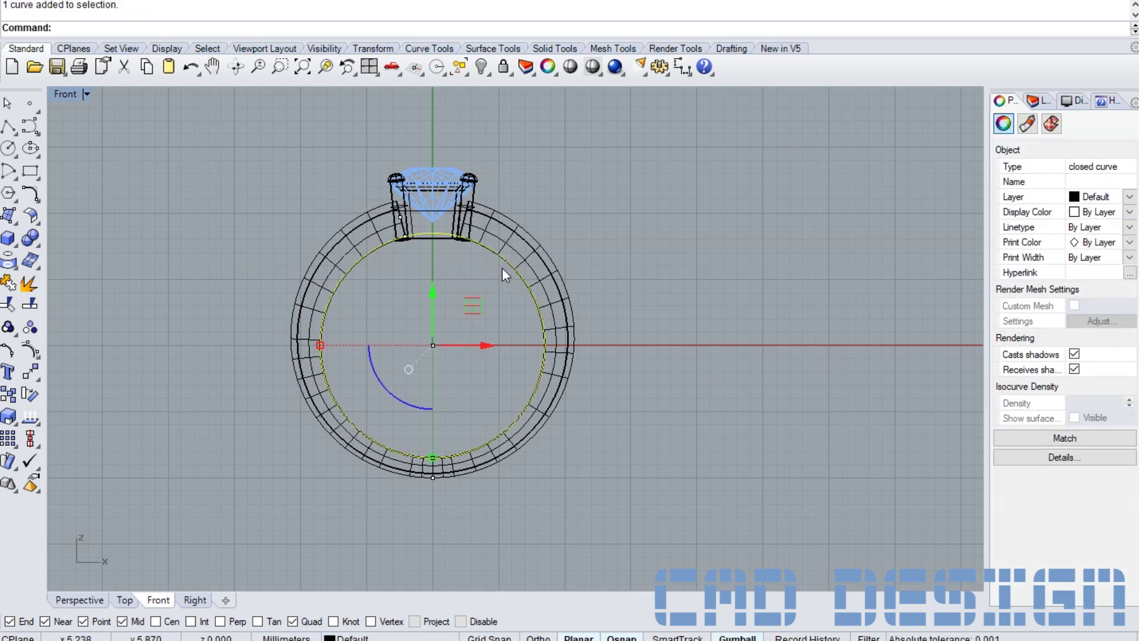
left_click(10, 239)
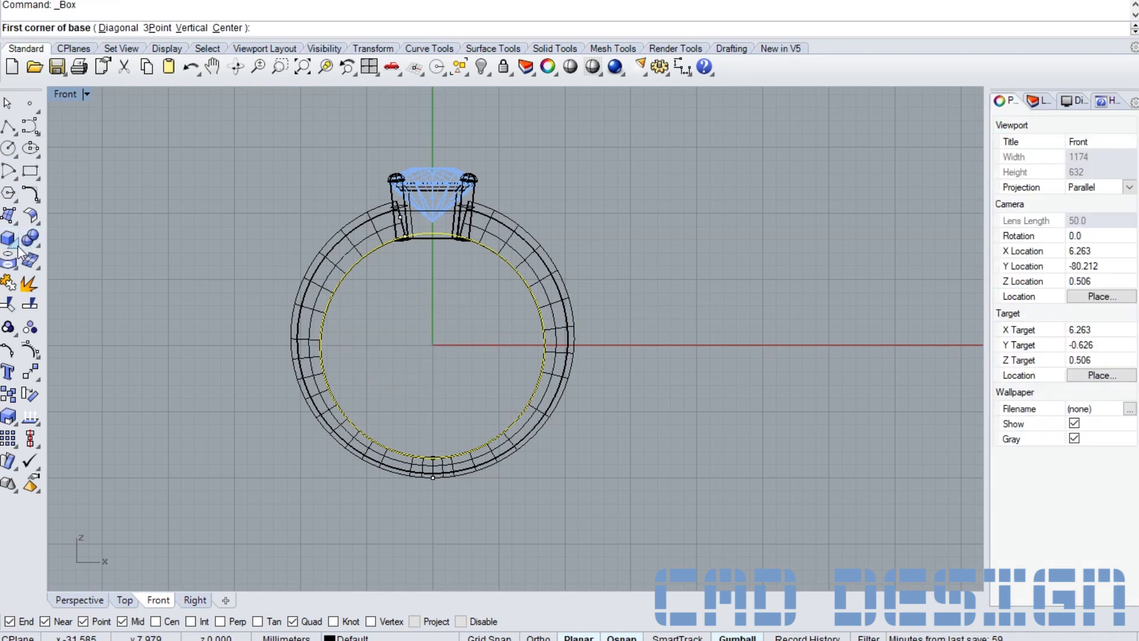
left_click(13, 243)
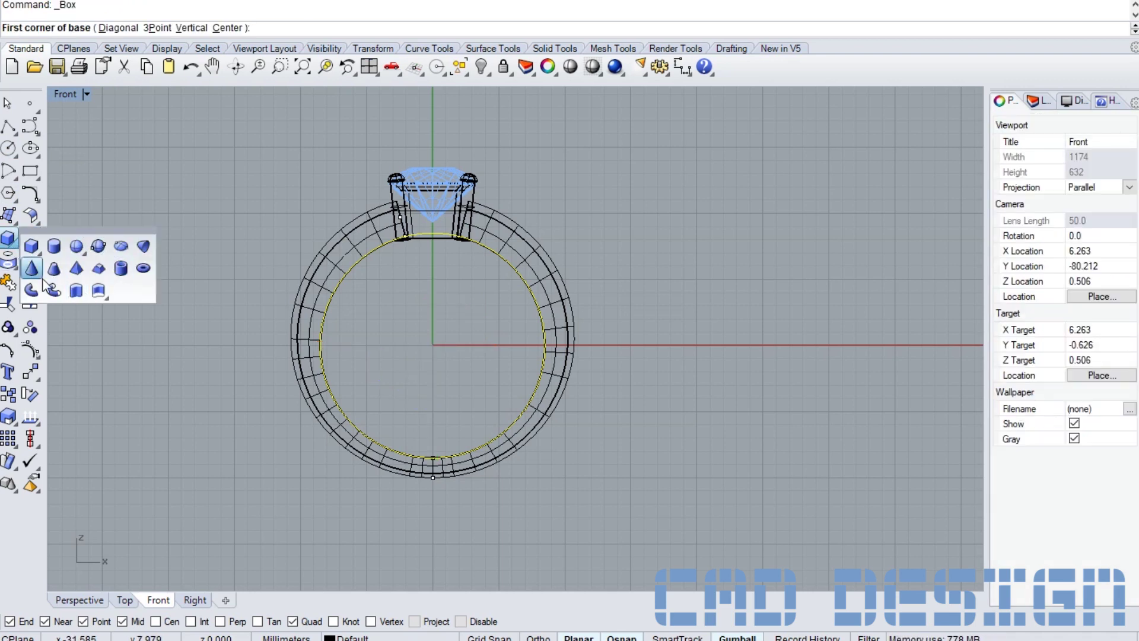
left_click(76, 292)
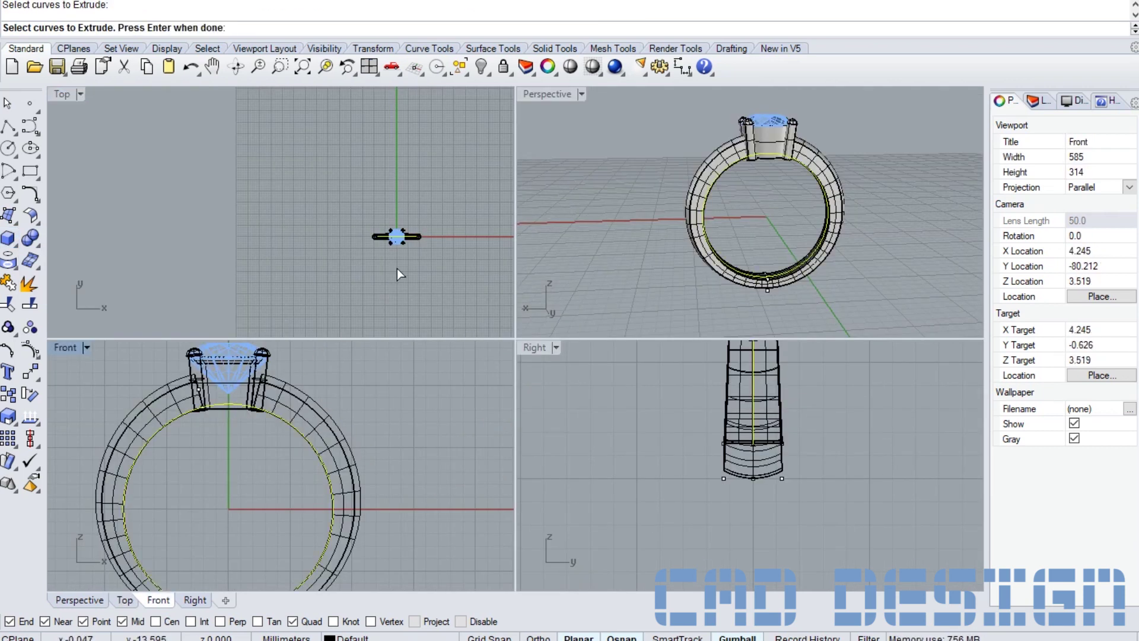
left_click(400, 233)
key("Return")
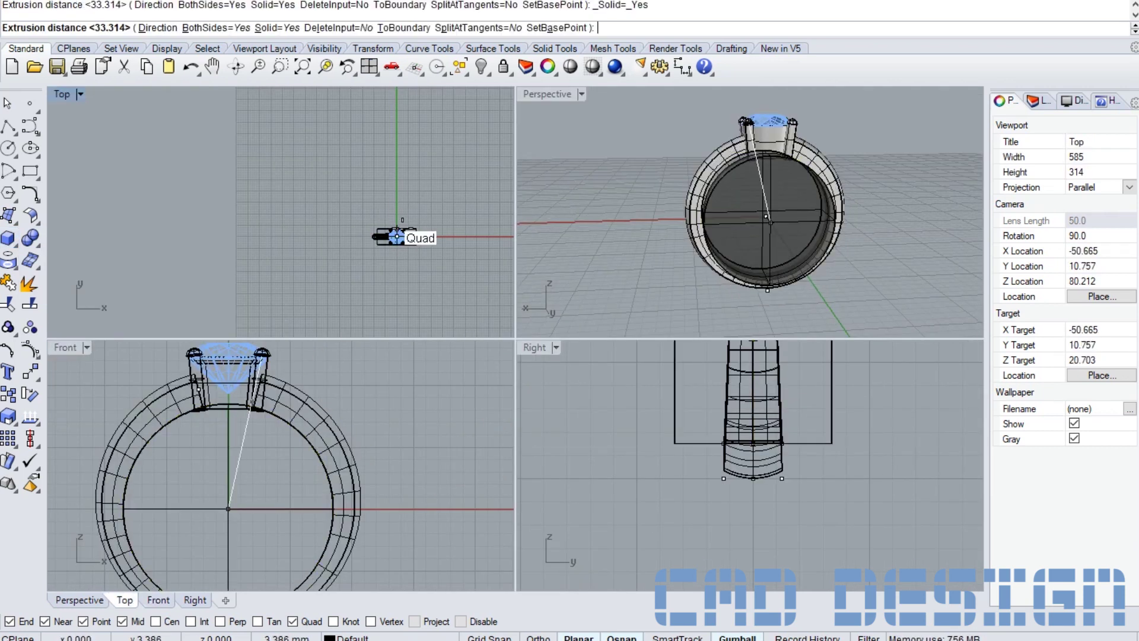
key("Return")
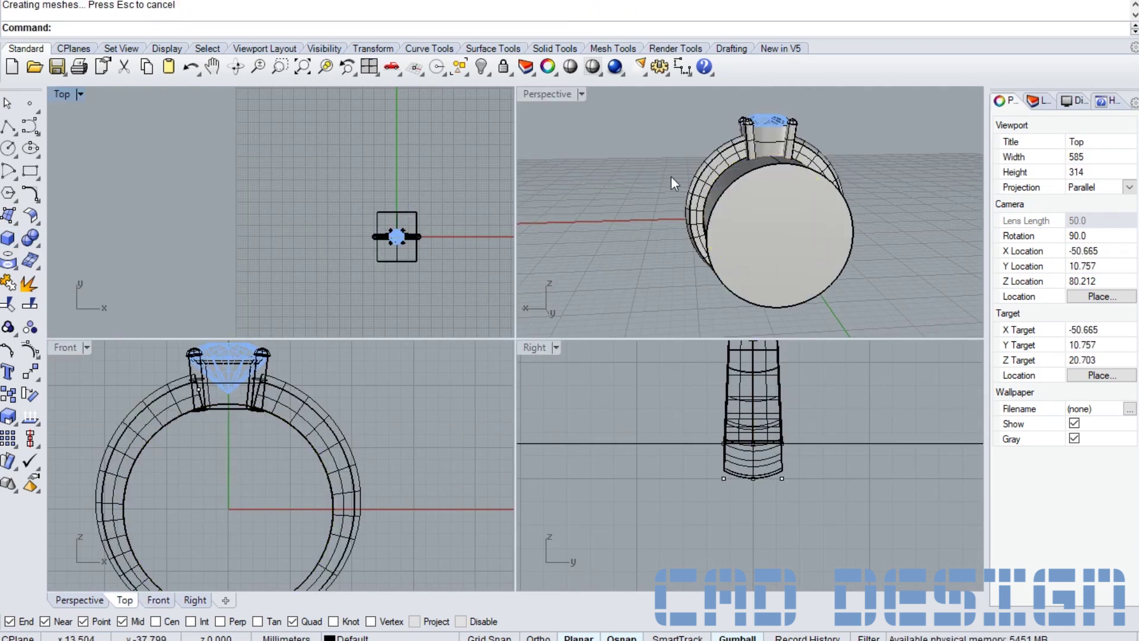
right_click_drag(668, 165, 659, 208)
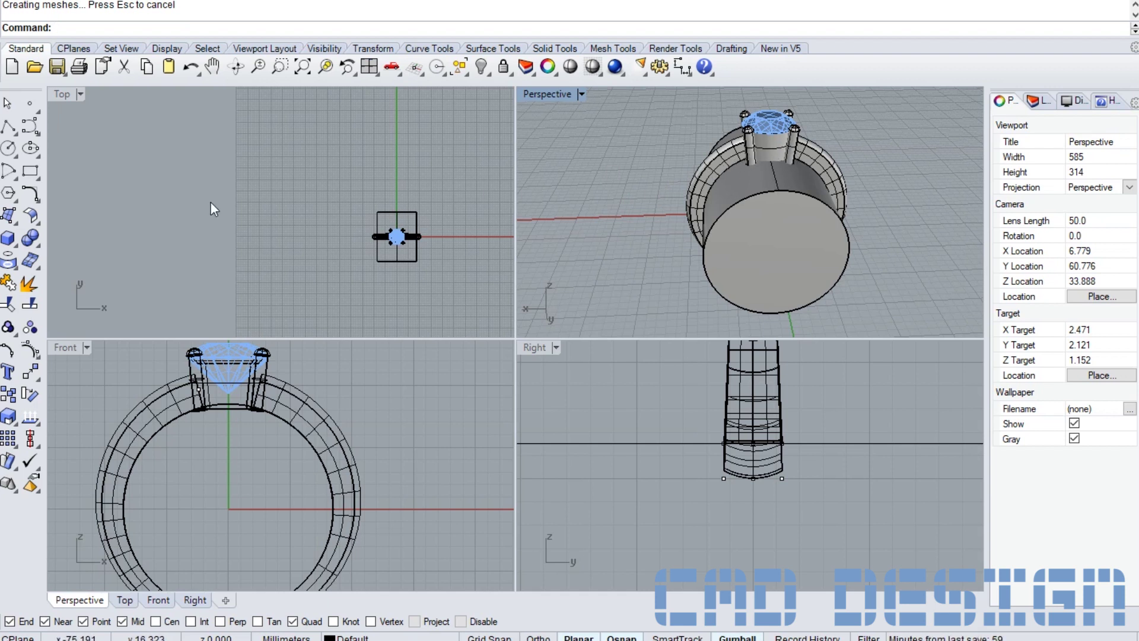
- Boolean-difference the large cylinder from the window-selected gem head and prongs
left_click(34, 242)
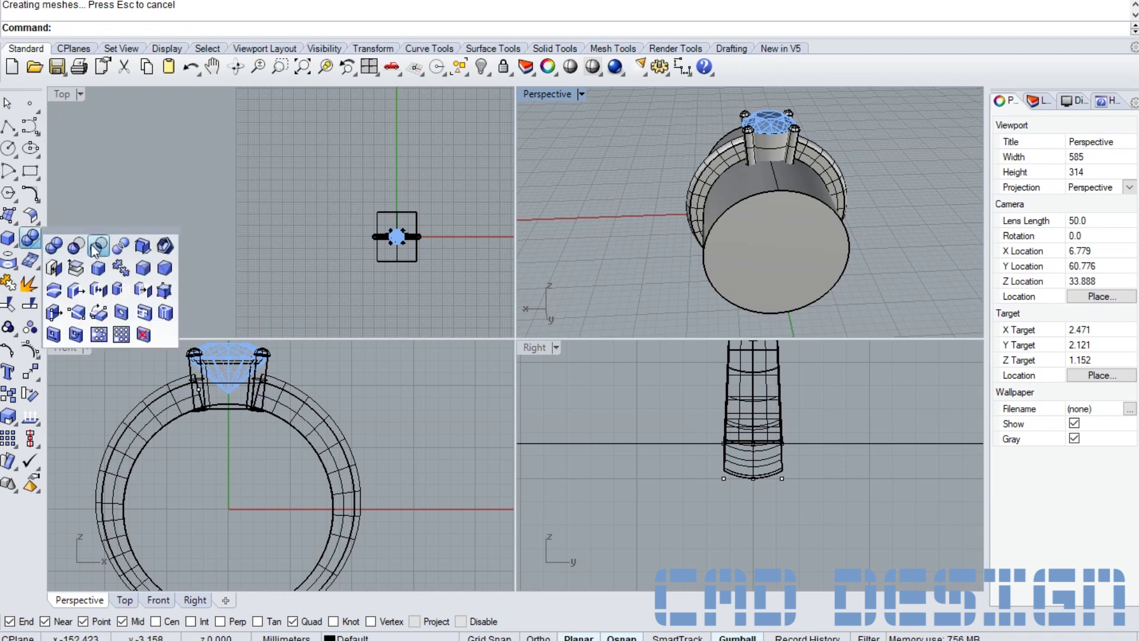
left_click(76, 245)
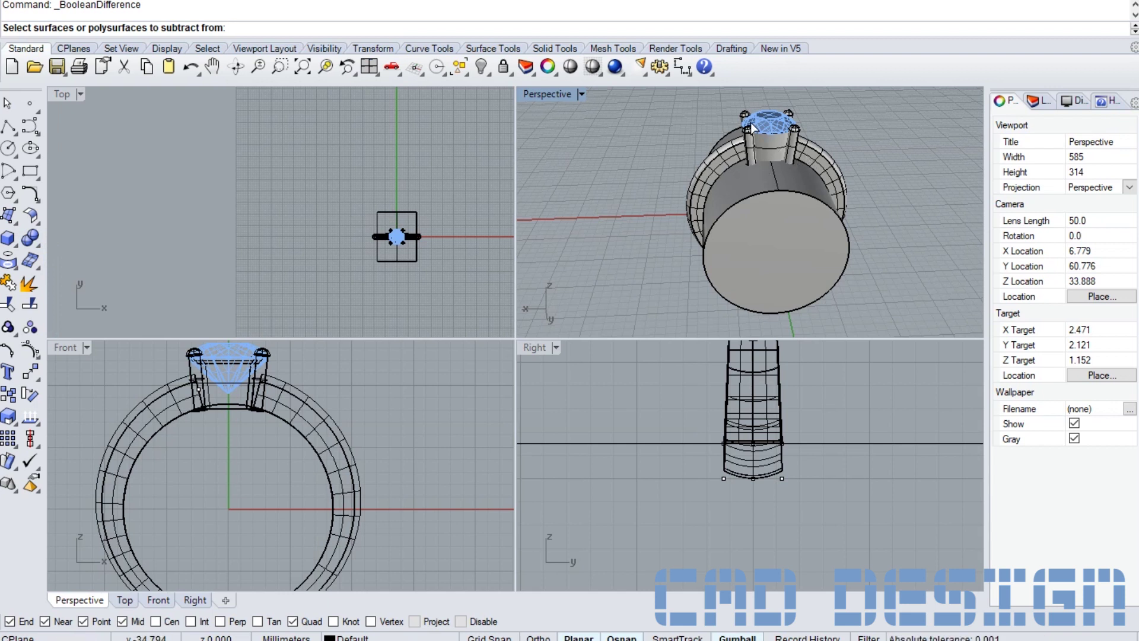
left_click_drag(723, 91, 811, 164)
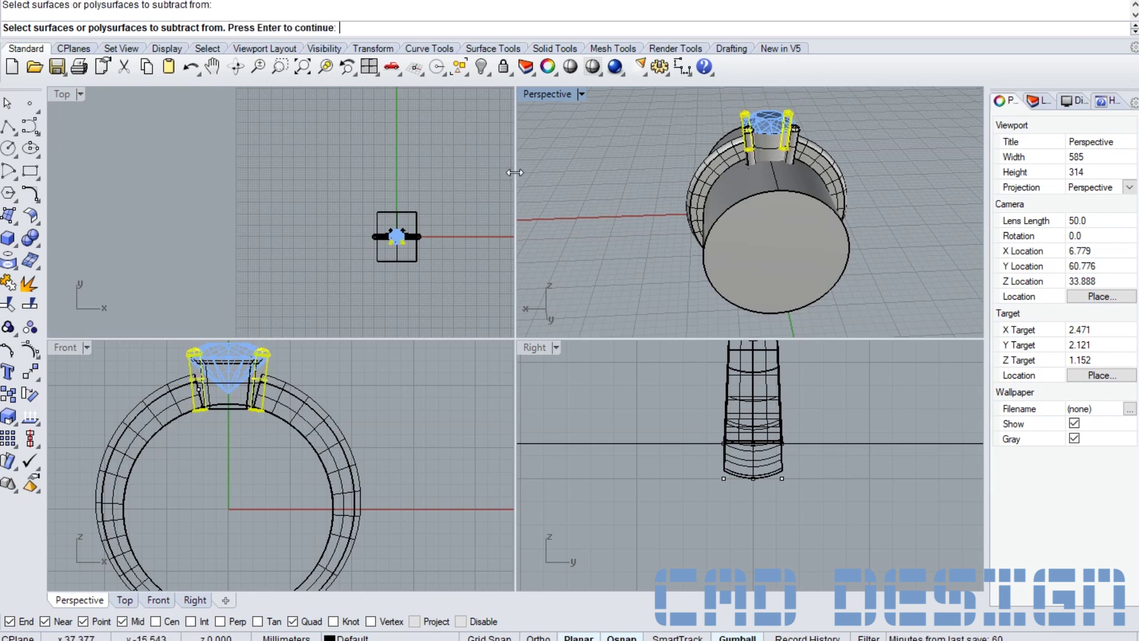
right_click_drag(329, 397, 332, 438)
left_click_drag(178, 375, 314, 450)
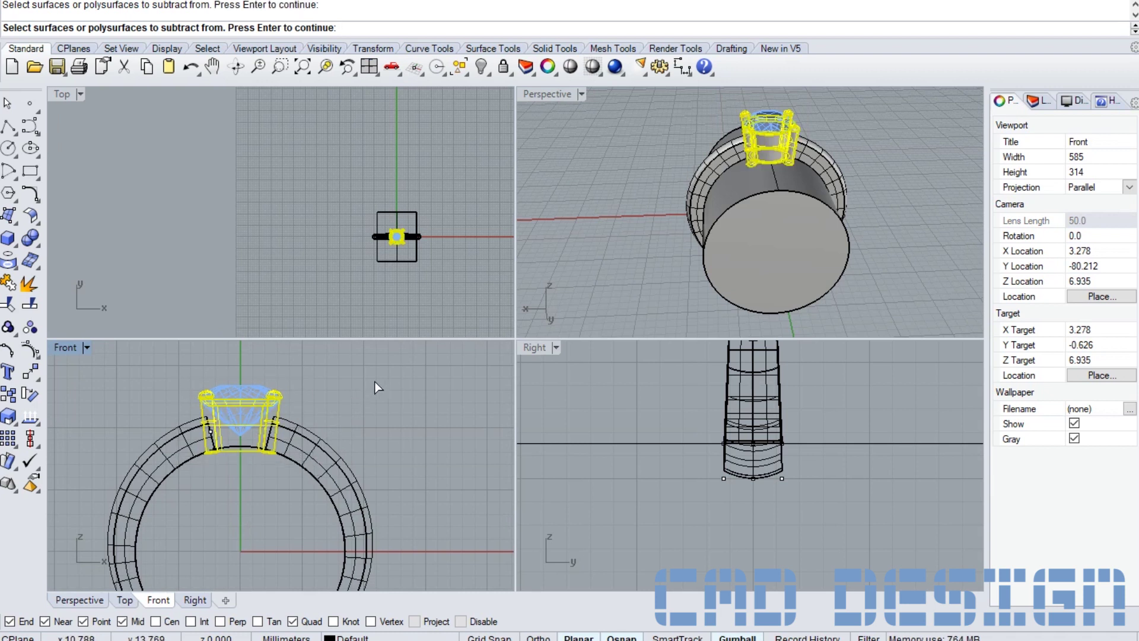
right_click(645, 212)
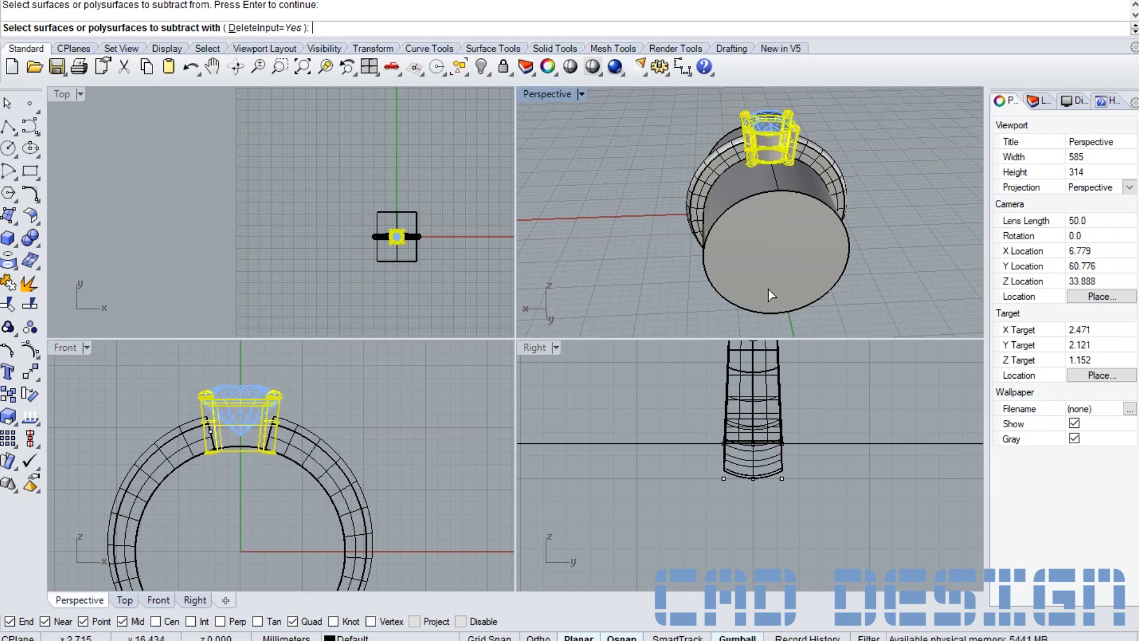
left_click(796, 271)
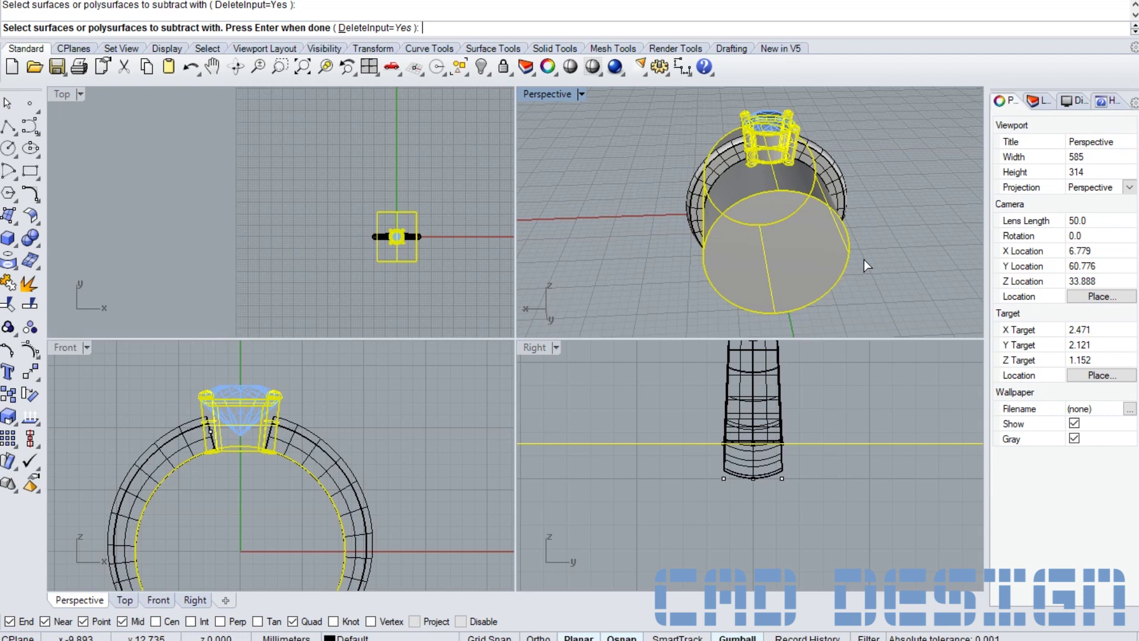
key("Return")
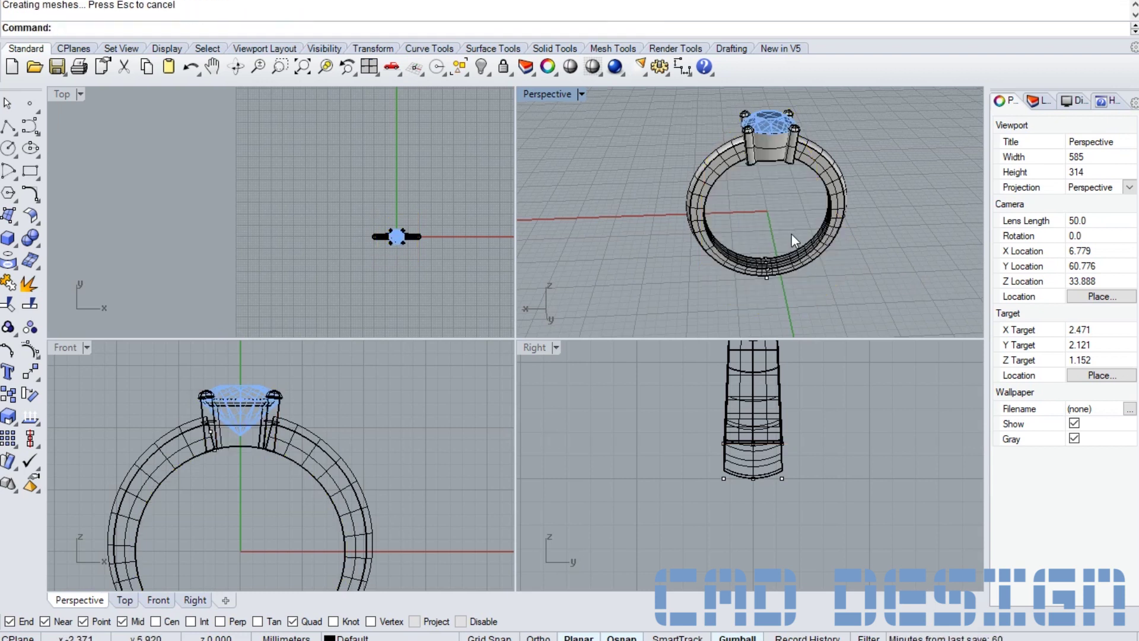
- Shade and maximize the Perspective view, orbiting to inspect the cut head from level and elevated angles
right_click_drag(792, 234, 795, 215)
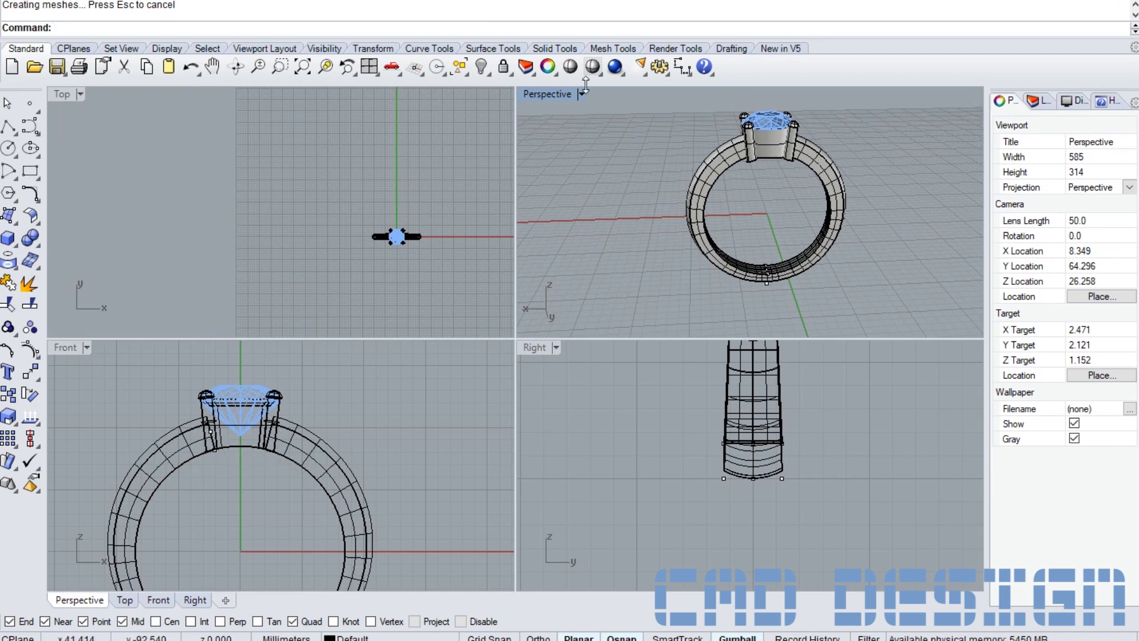
left_click(570, 66)
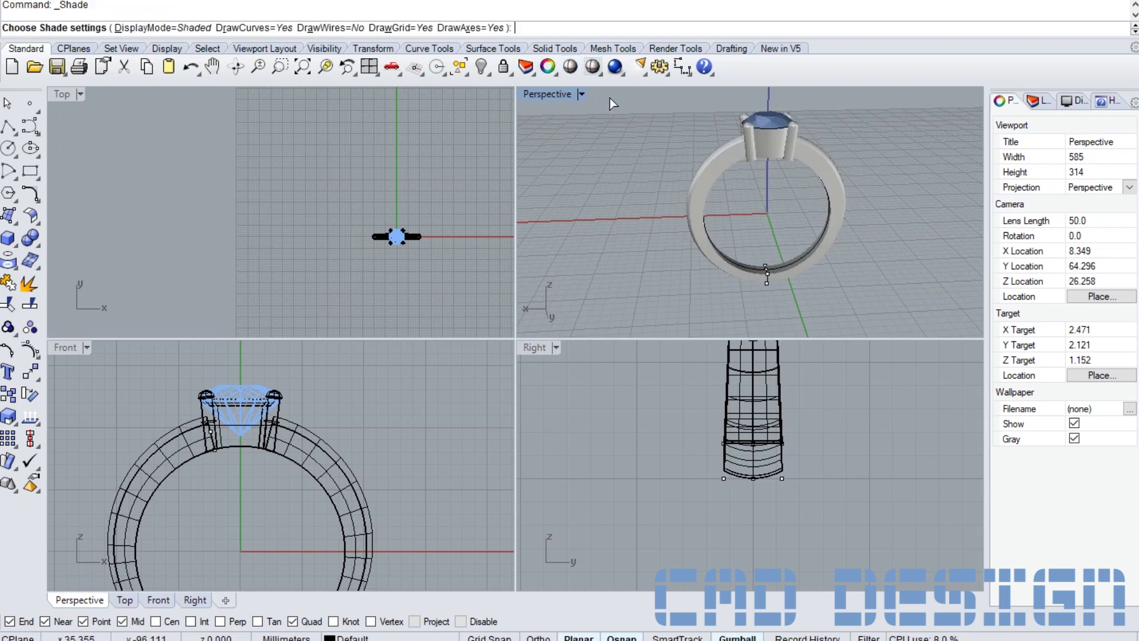
double_click(539, 93)
right_click_drag(589, 141, 566, 252)
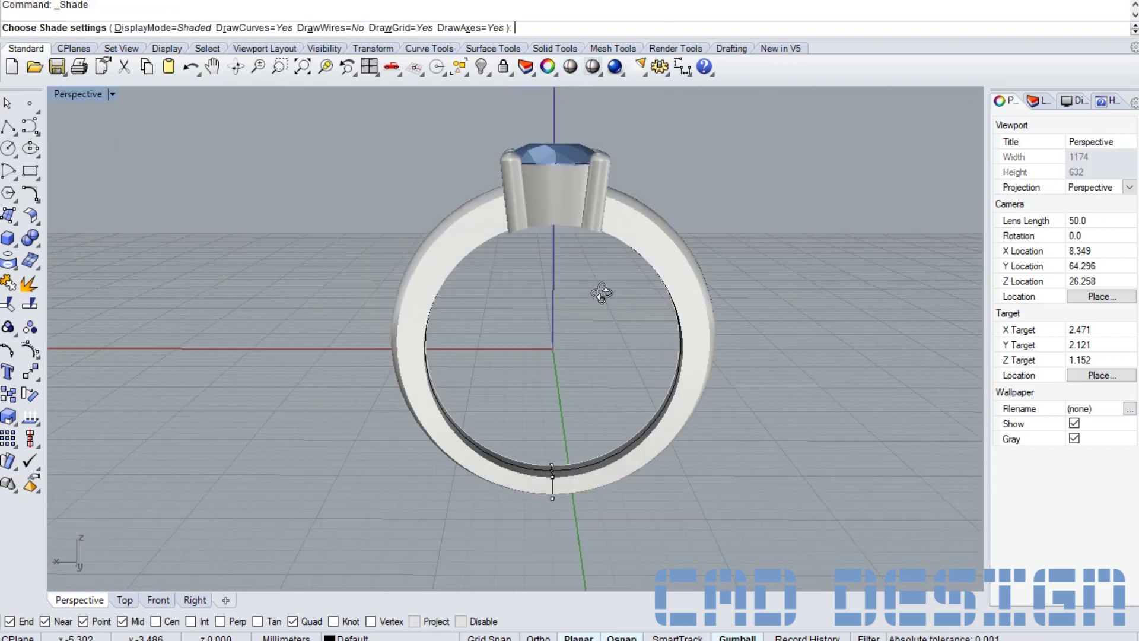
scroll(554, 240, "up", 5)
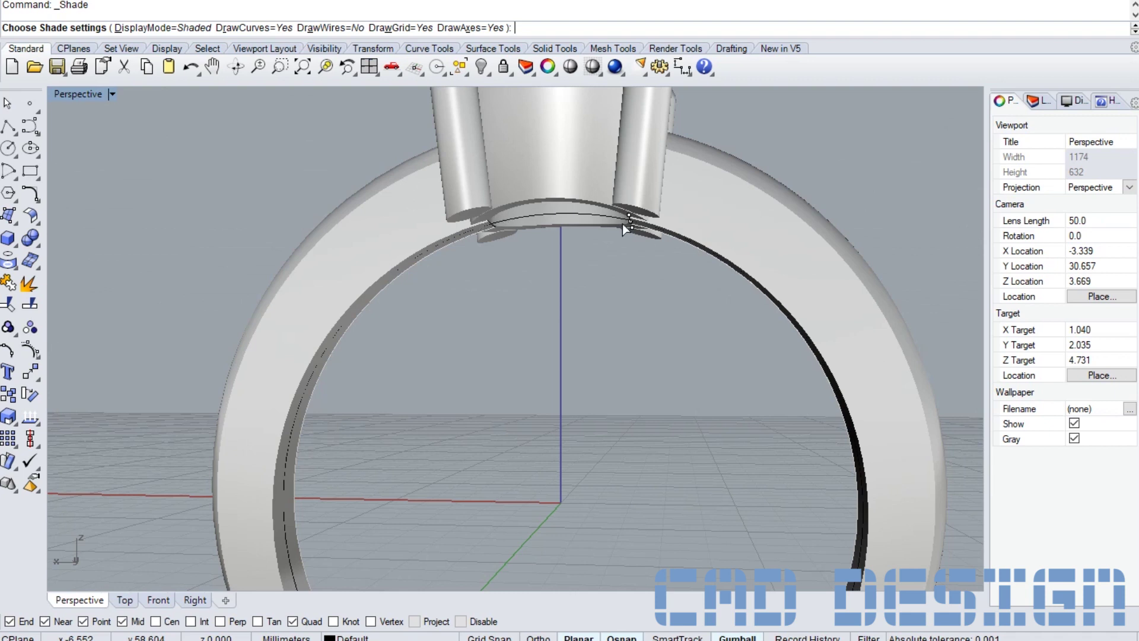
mouse_move(516, 237)
right_mouse_down()
mouse_move(617, 306)
mouse_move(578, 251)
right_mouse_up()
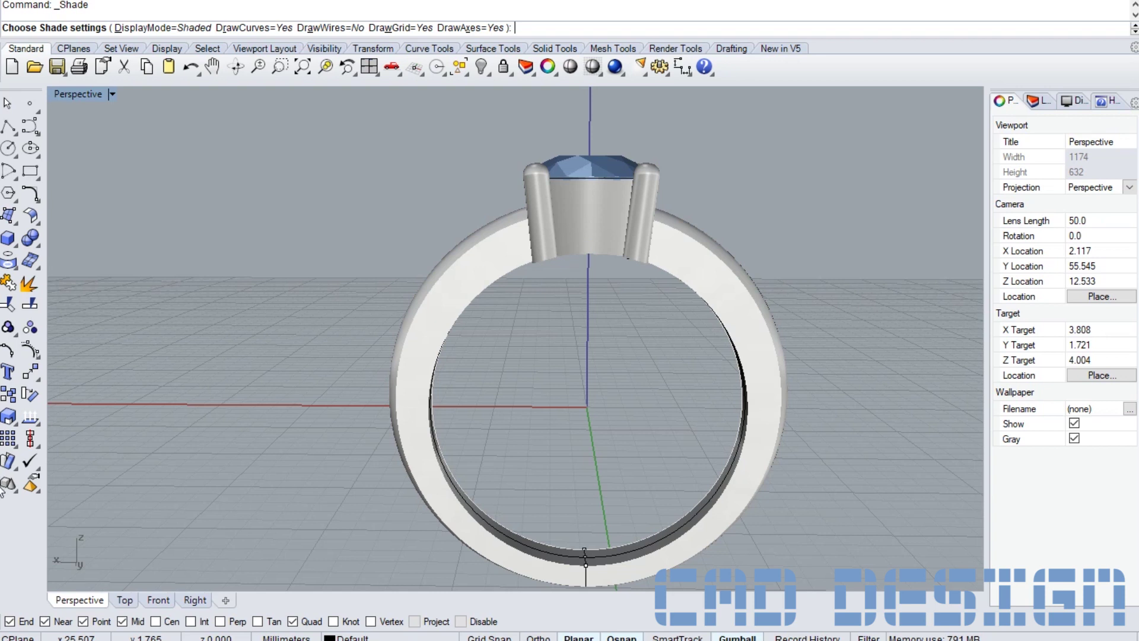
- Restore the four-view layout and maximize the Front view
double_click(71, 94)
left_click(188, 458)
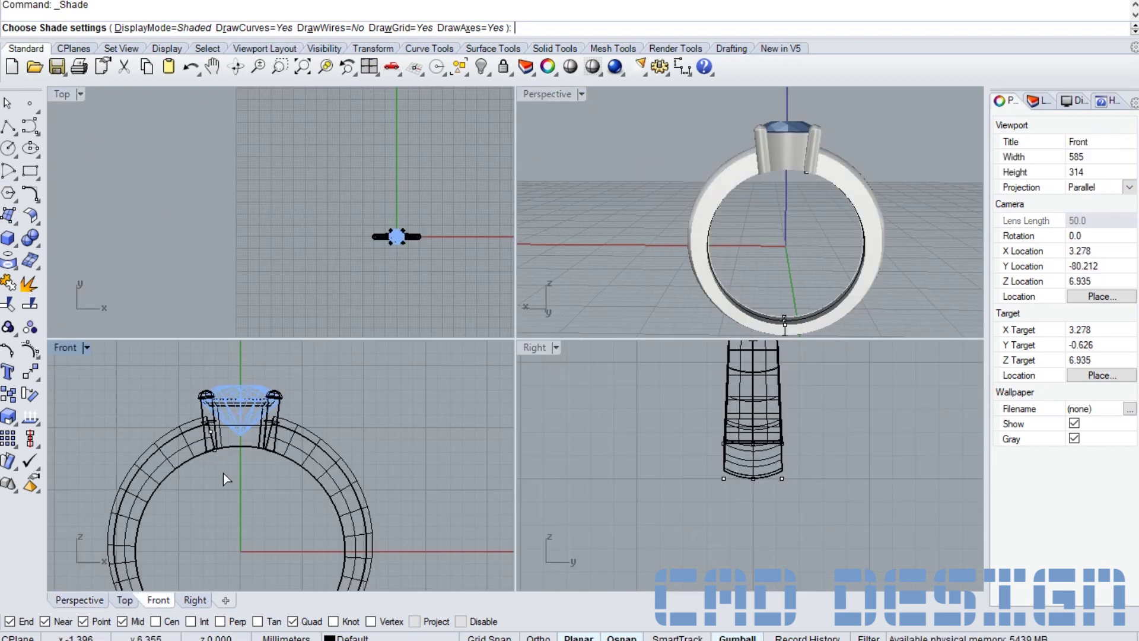
double_click(66, 349)
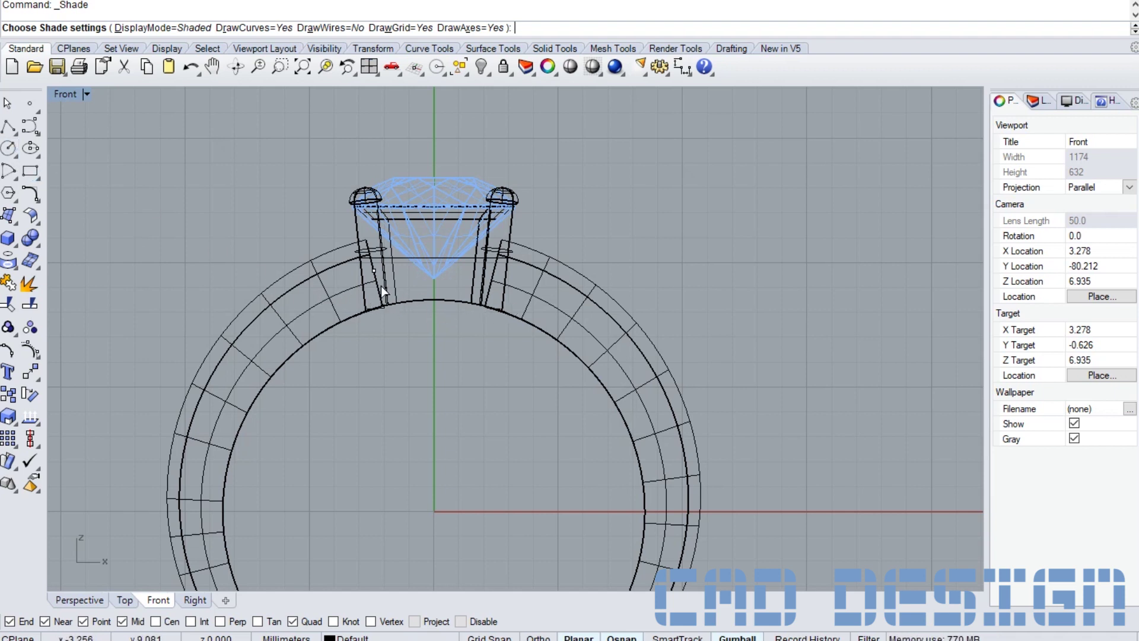
- Offset the ring's inner circle with ThroughPoint so it passes through the gem's bottom end point
left_click(422, 300)
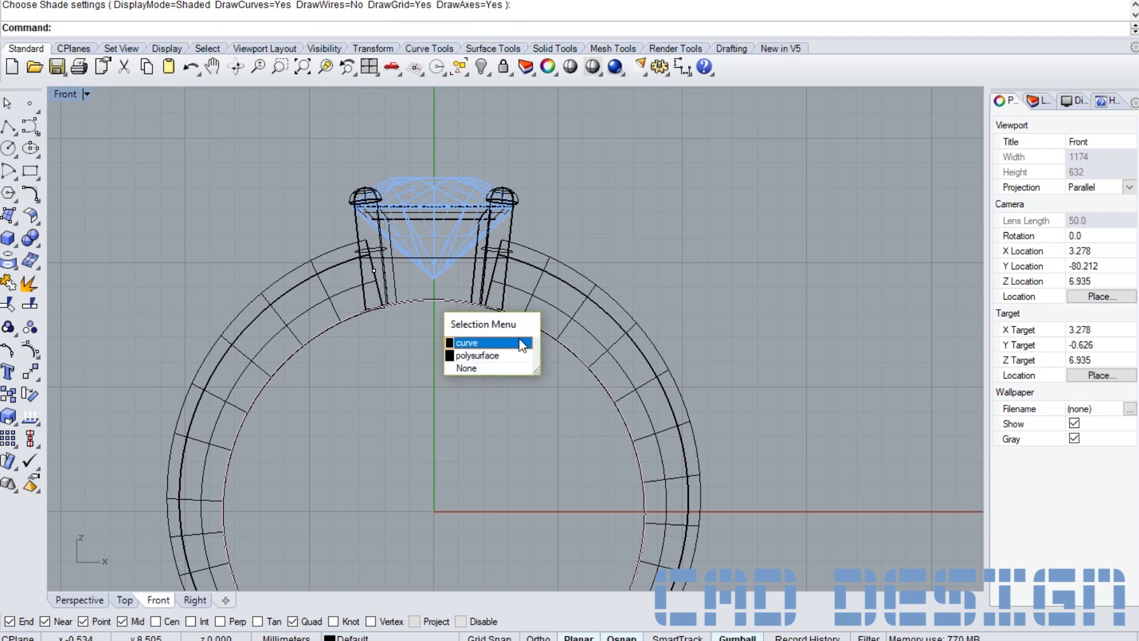
left_click(486, 338)
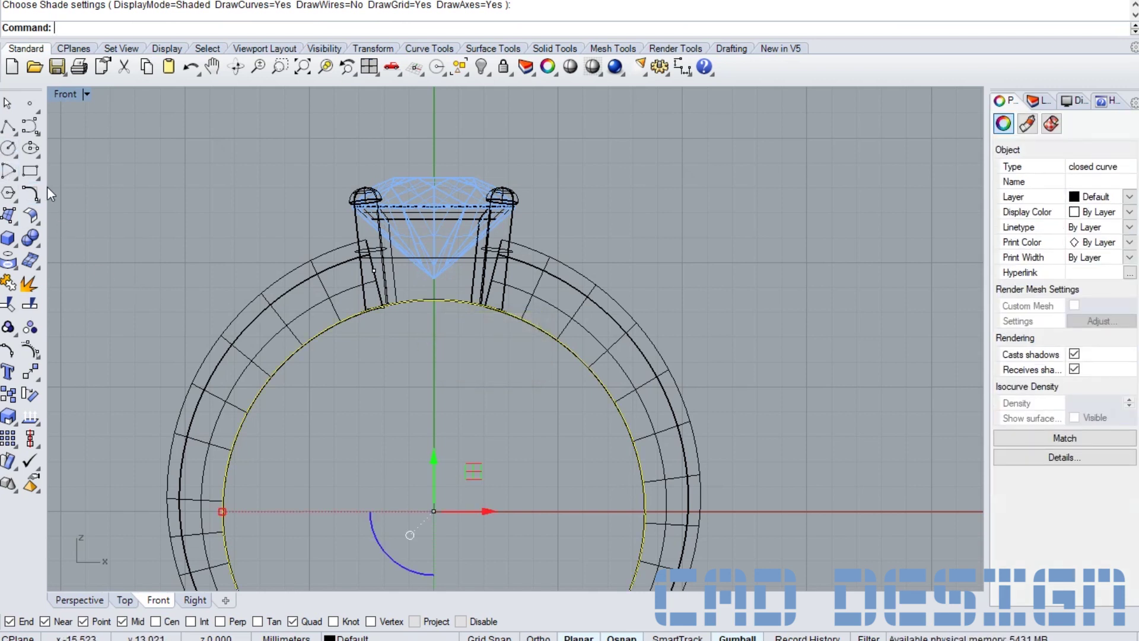
left_click(39, 200)
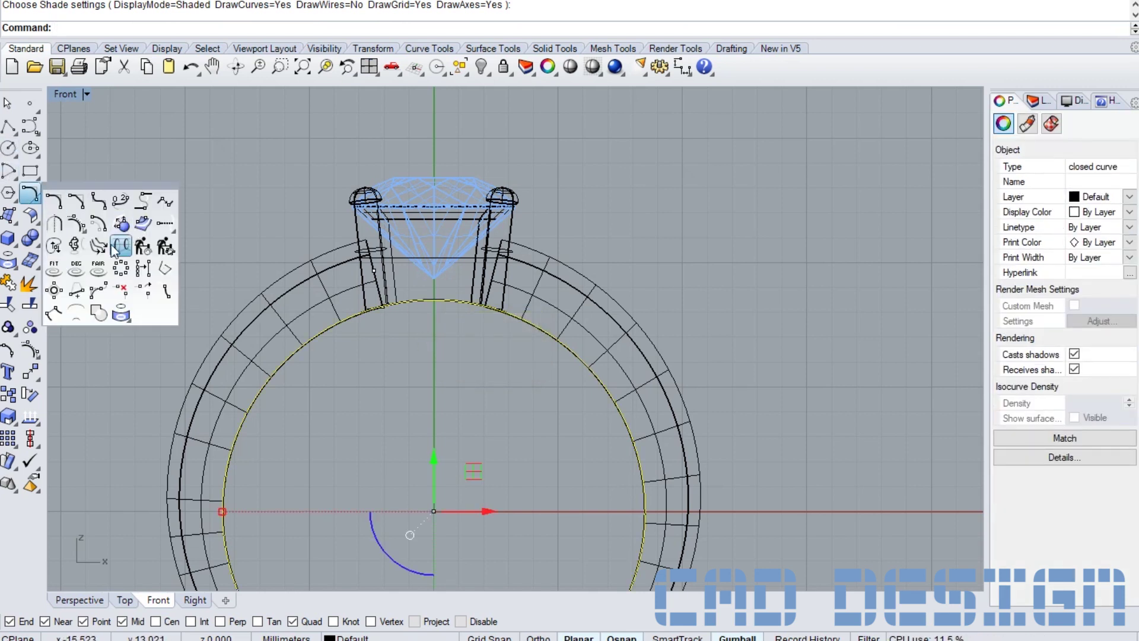
left_click(119, 247)
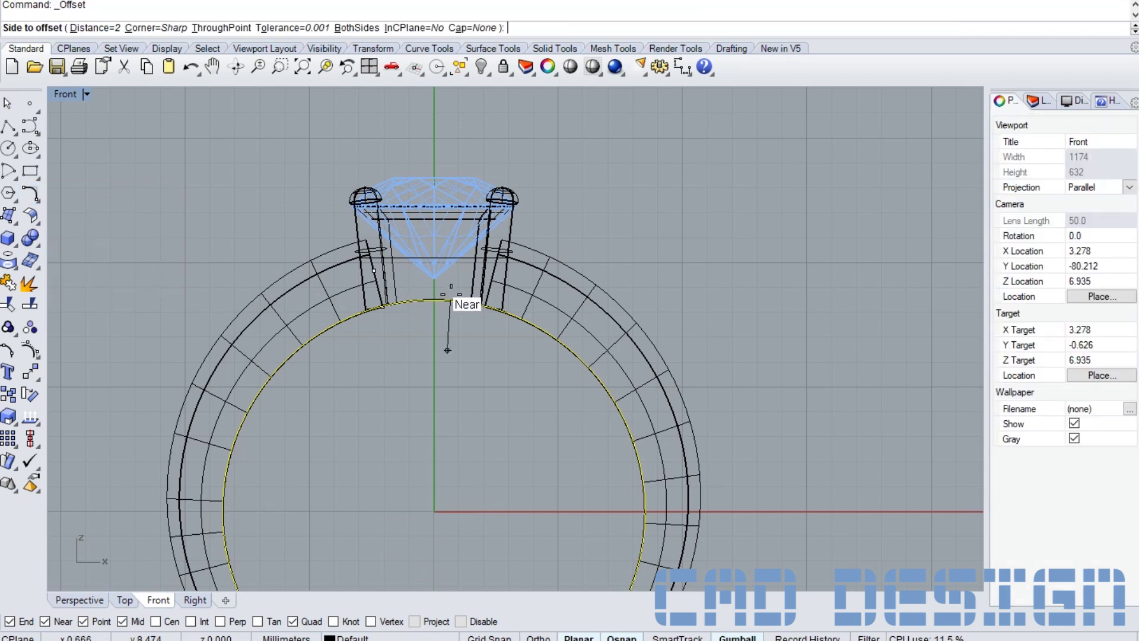
left_click(238, 29)
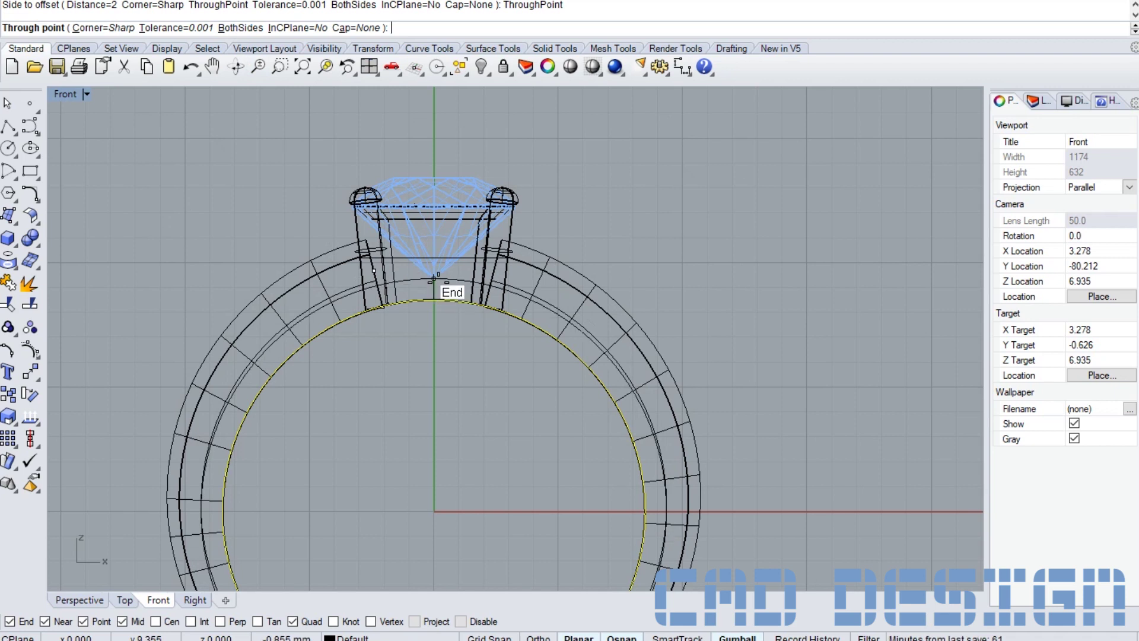
scroll(434, 278, "up", 3)
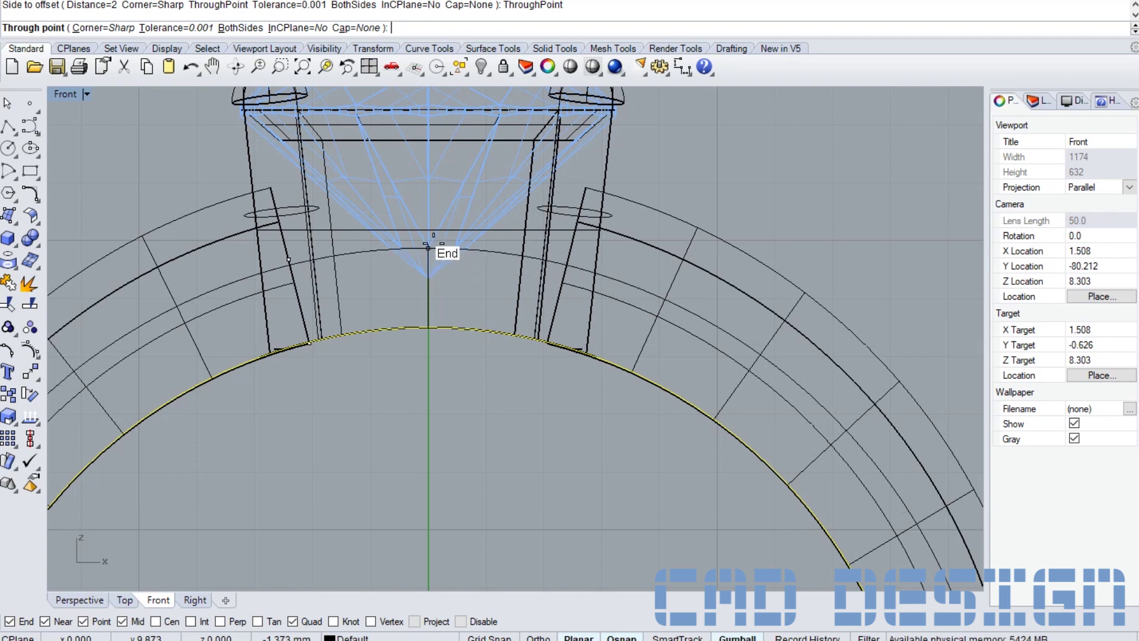
left_click(429, 248)
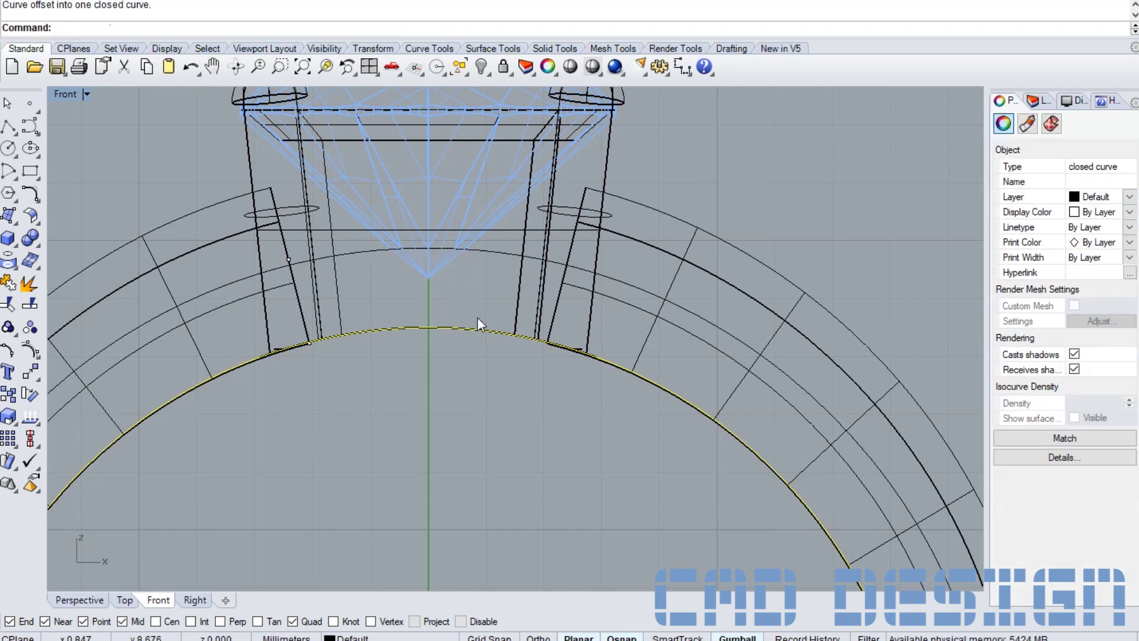
scroll(477, 318, "down", 1)
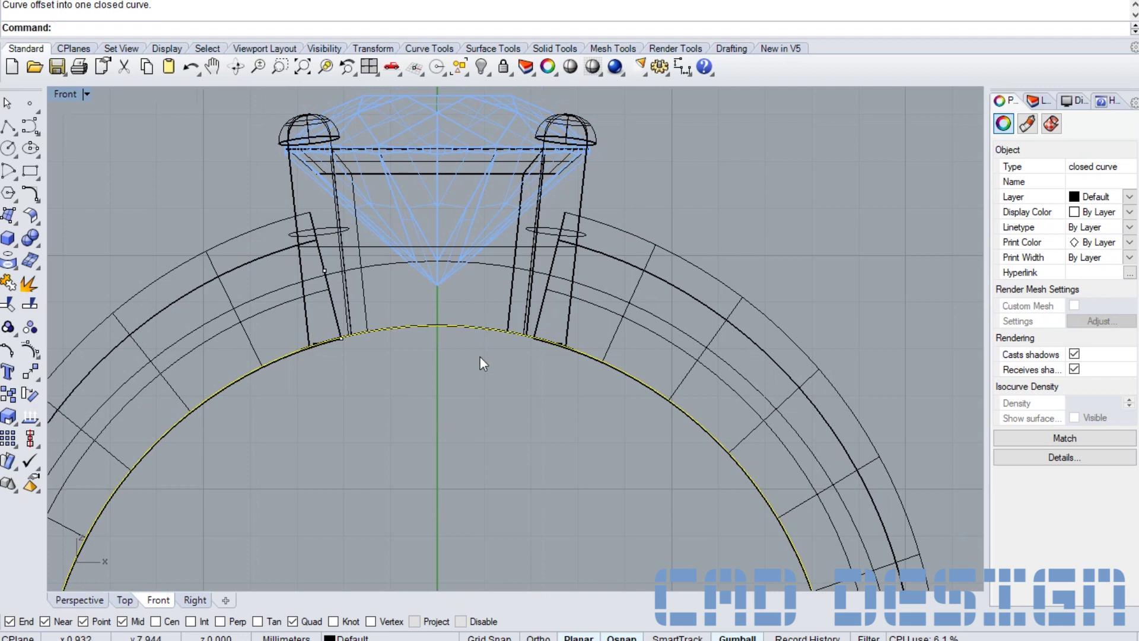
left_click(8, 125)
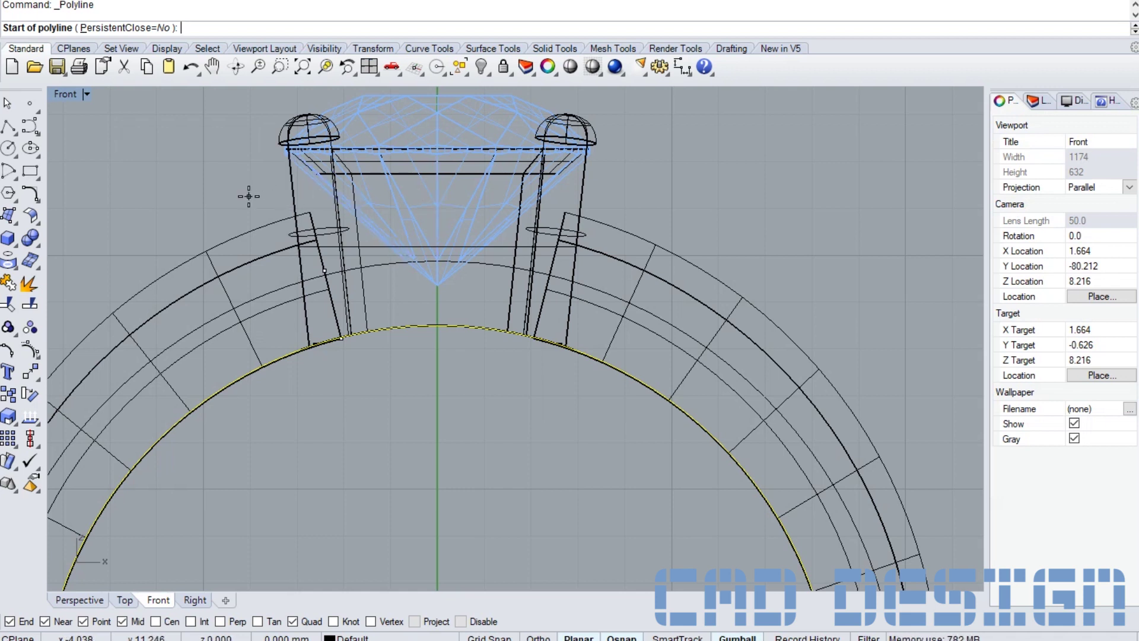
- Draw a horizontal line across the head with Ortho on
left_click(249, 196)
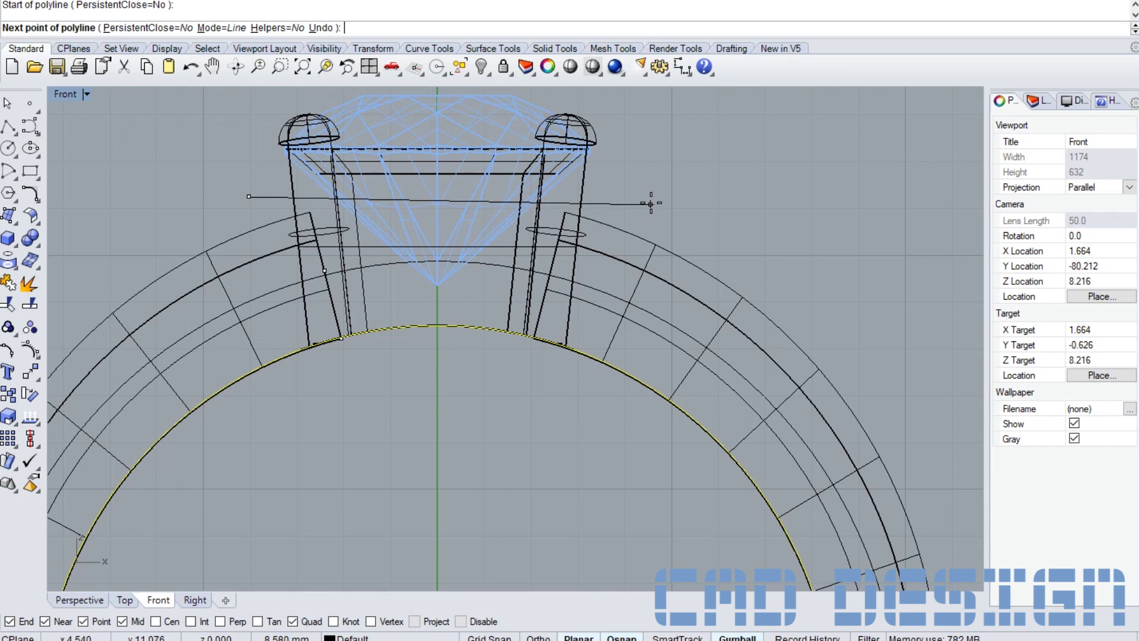
key("F8")
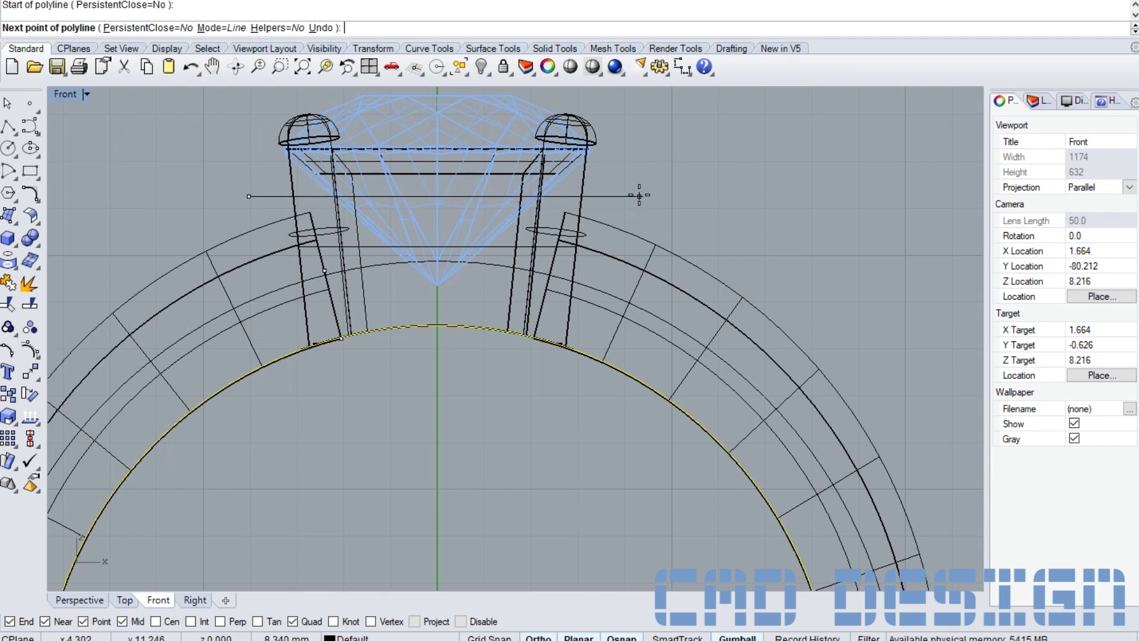
type("ir")
left_click(639, 195)
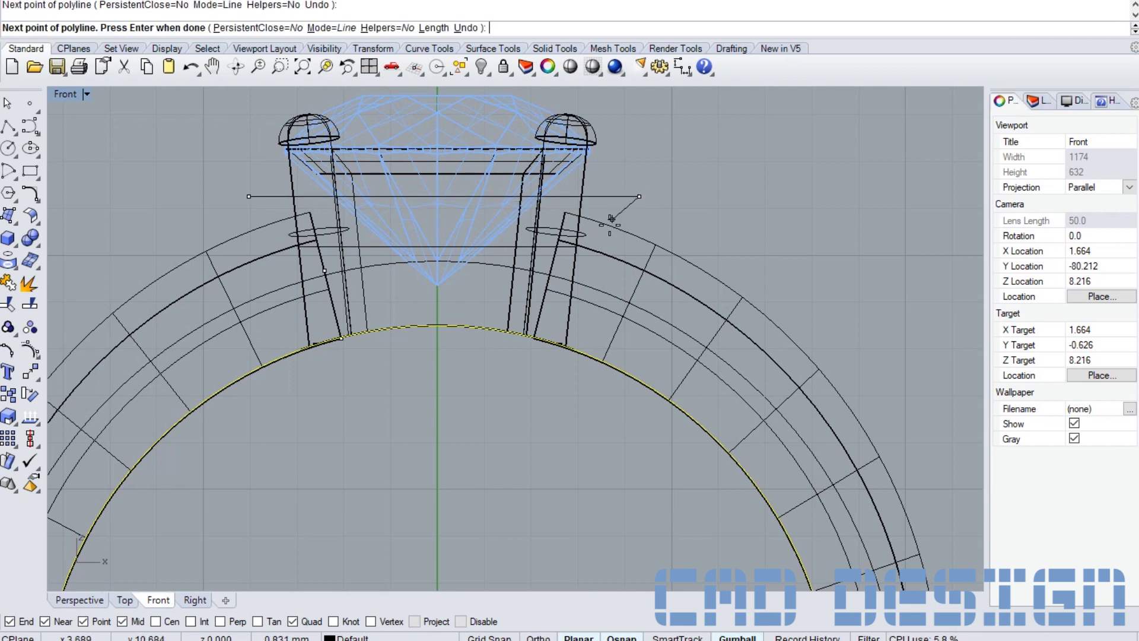
key("Return")
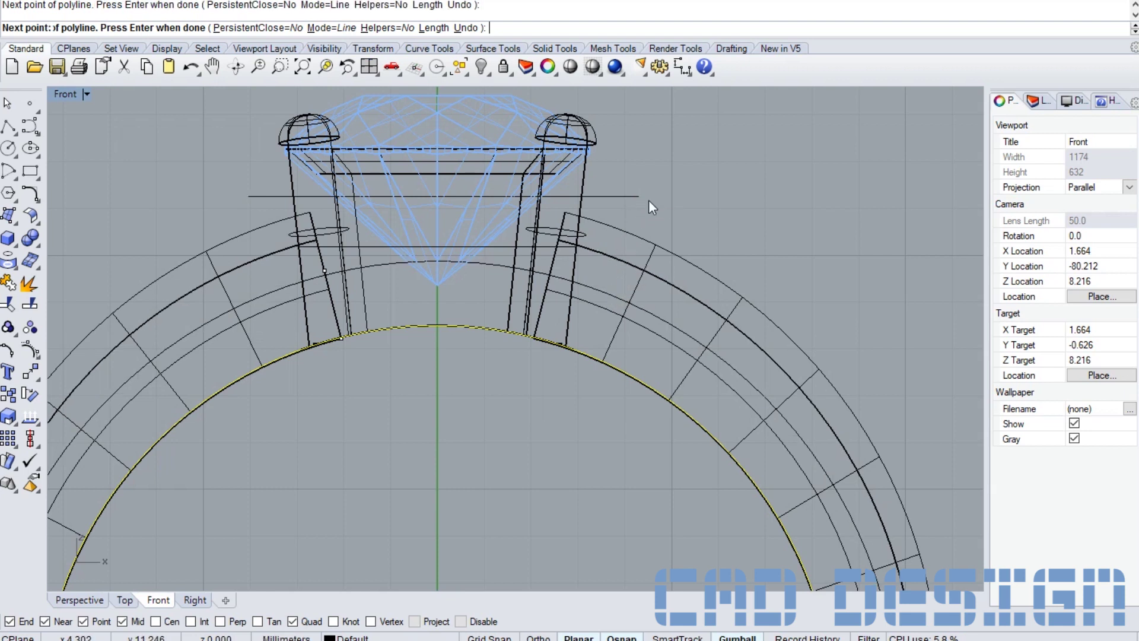
- Draw a slanted line from the horizontal line's right end down to the ring shank and select it
key("Return")
left_click(639, 195)
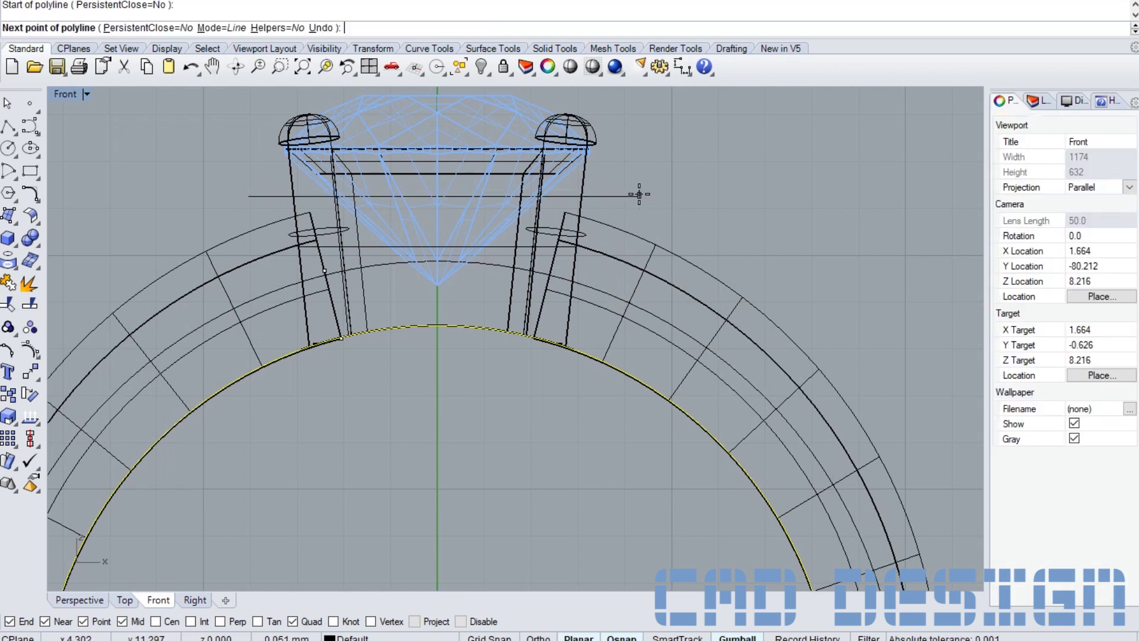
left_click(599, 288)
key("Return")
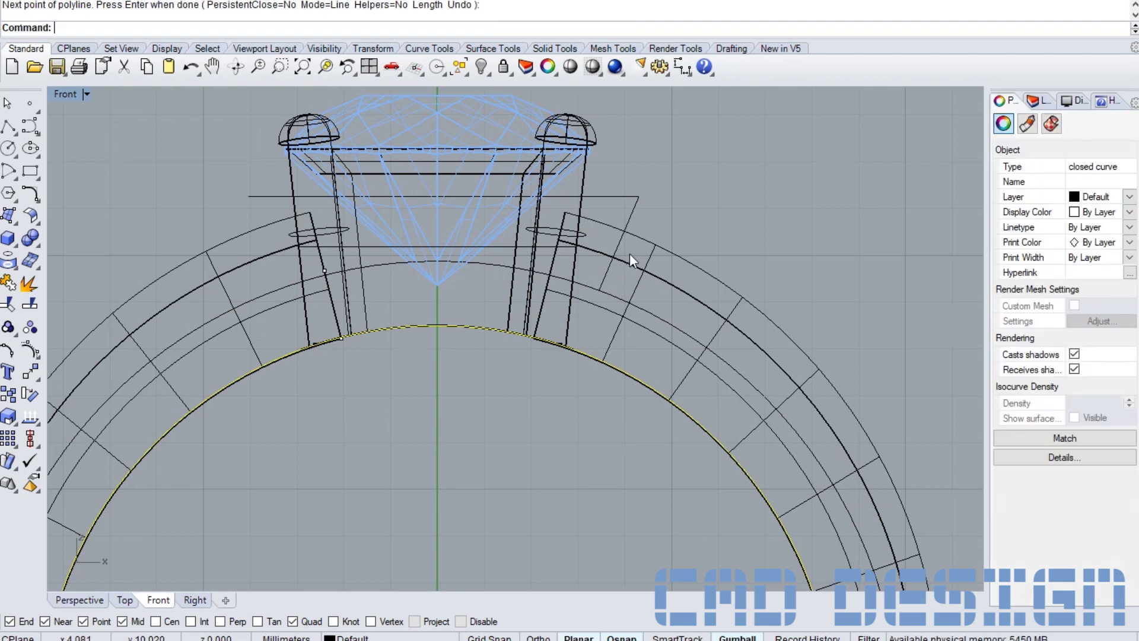
key("Return")
left_click(626, 218)
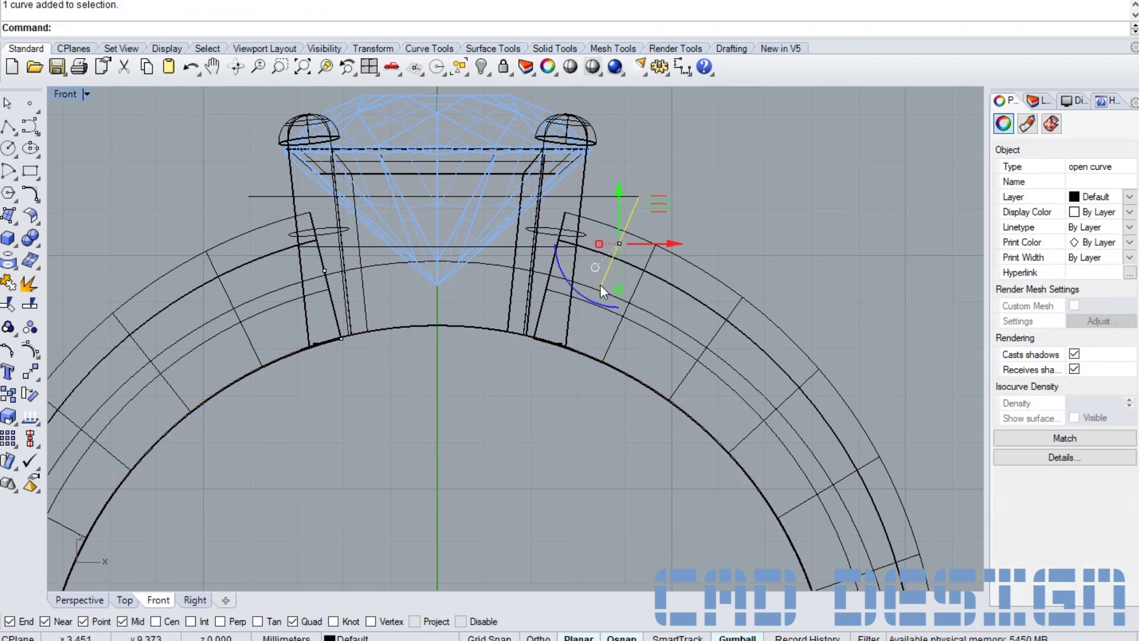
- Mirror the slanted line about the vertical axis through the origin to the head's other side
scroll(599, 284, "down", 3)
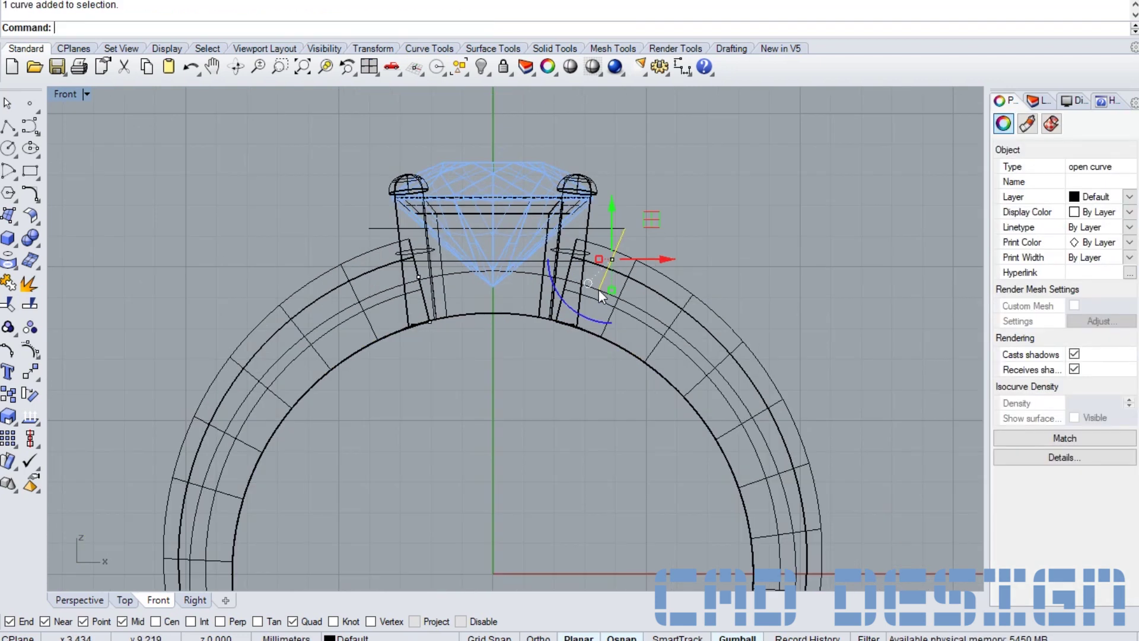
left_click(37, 379)
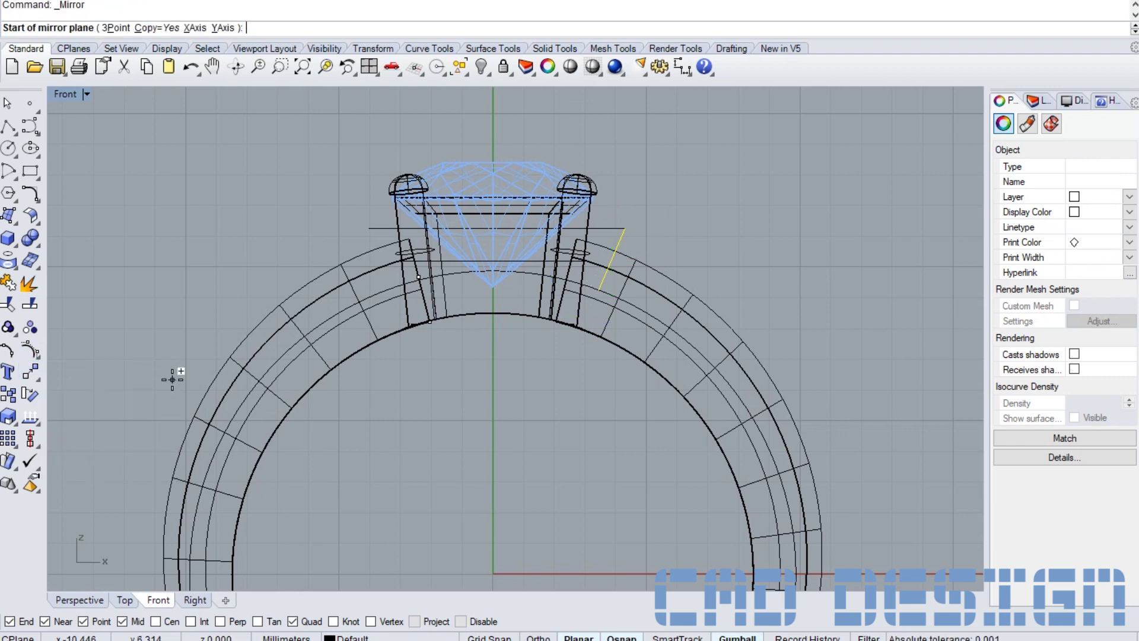
left_click(166, 379)
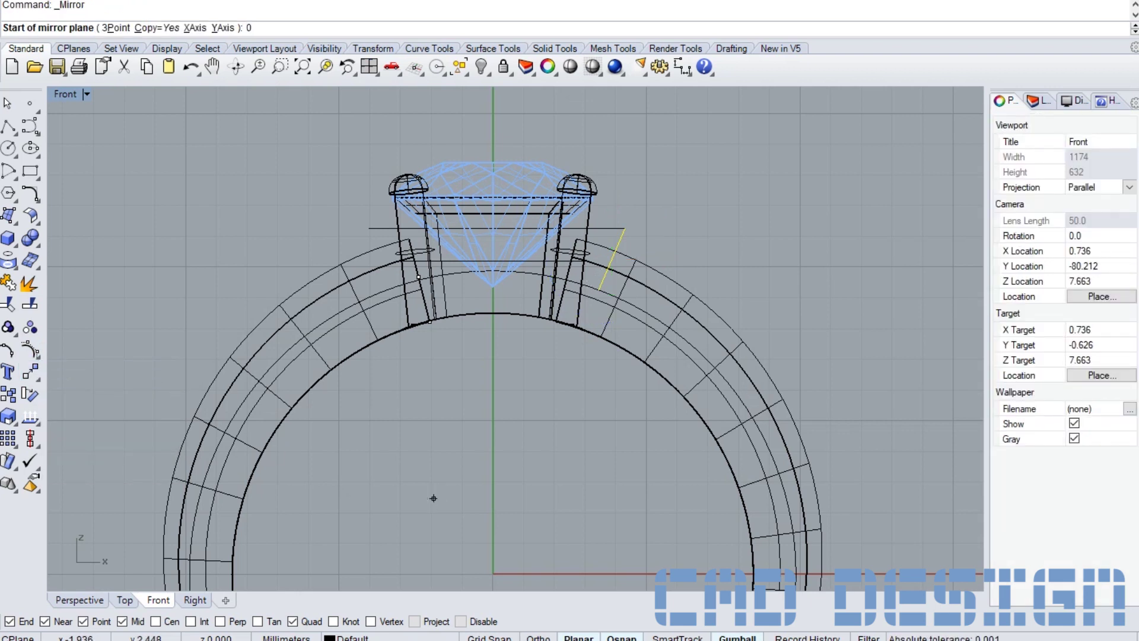
key("Return")
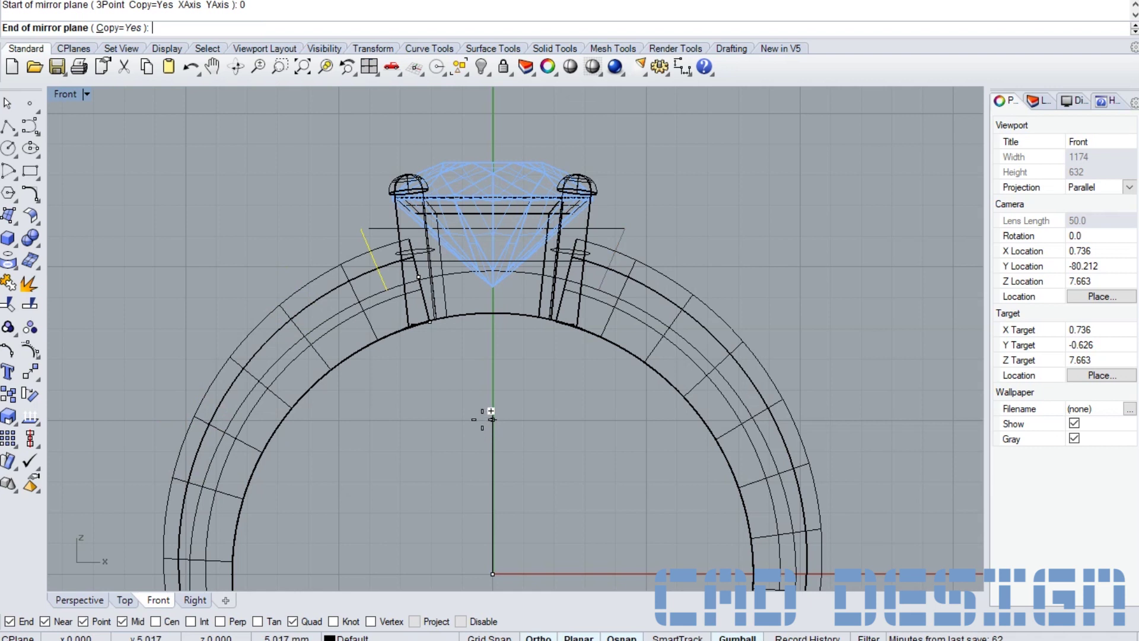
left_click(492, 419)
scroll(449, 292, "up", 3)
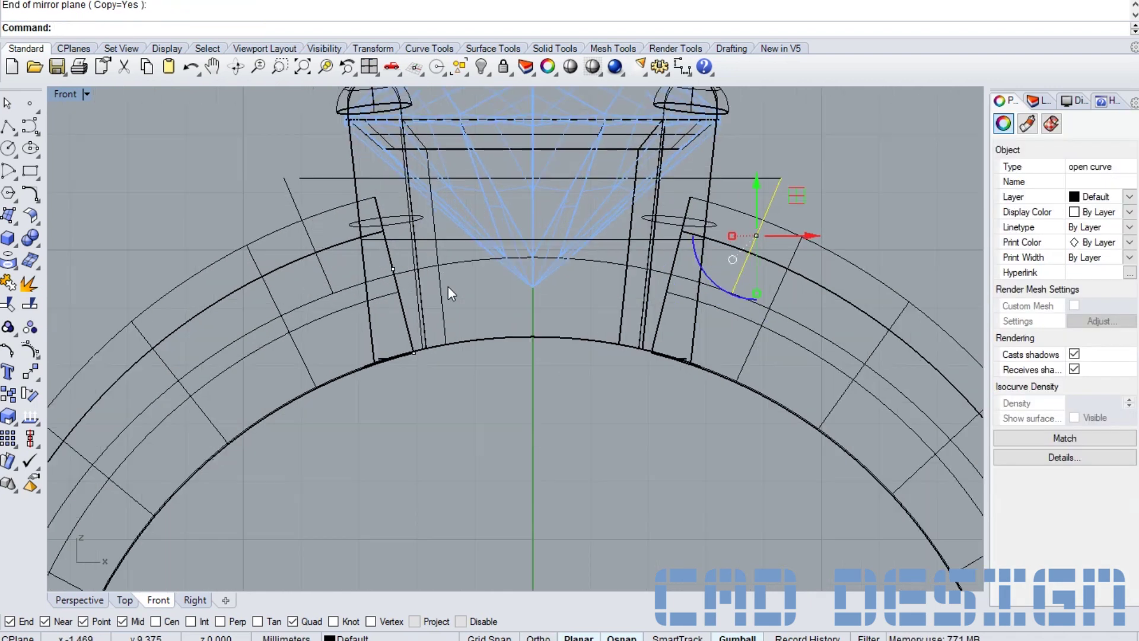
- Shift the left slanted line sideways, then select the top line, both slanted lines and the arc
left_click(307, 248)
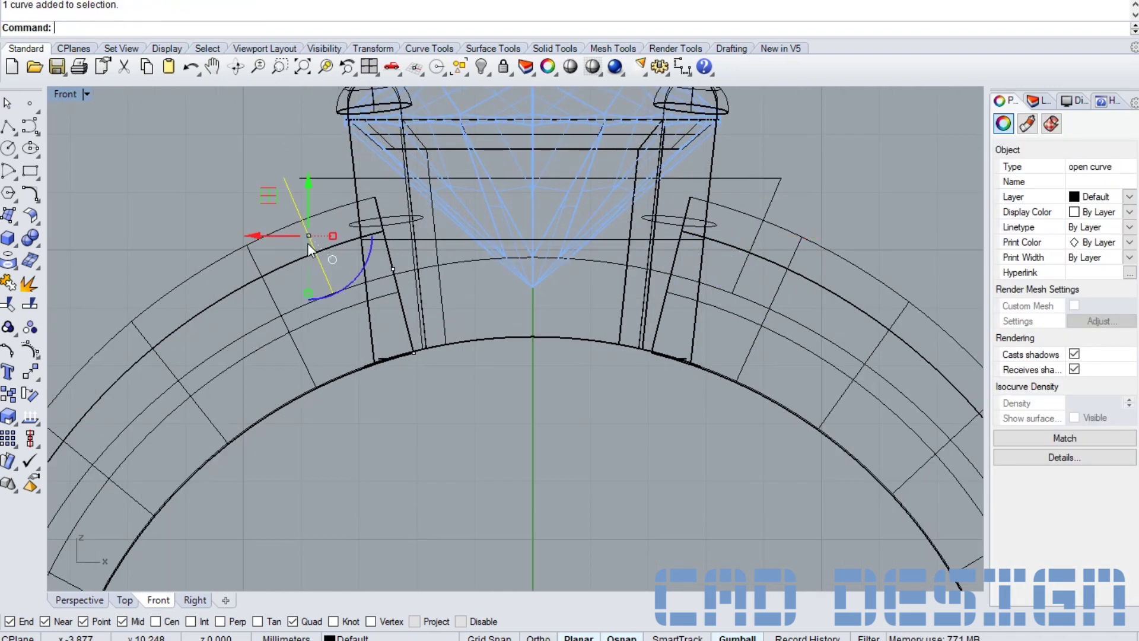
left_click_drag(271, 230, 290, 231)
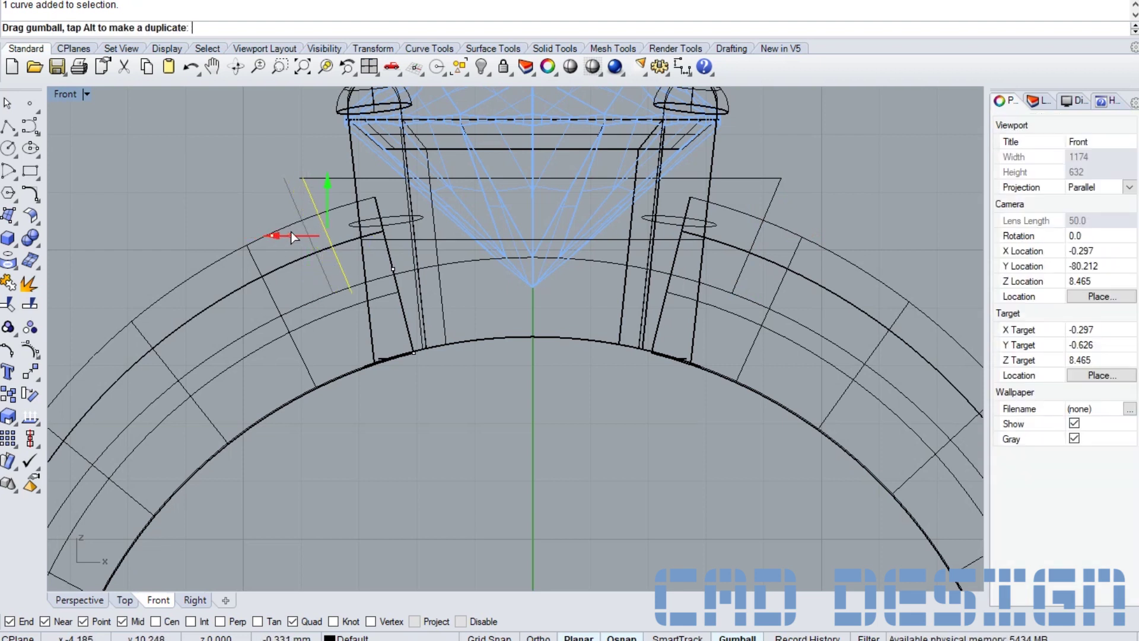
left_click(208, 211)
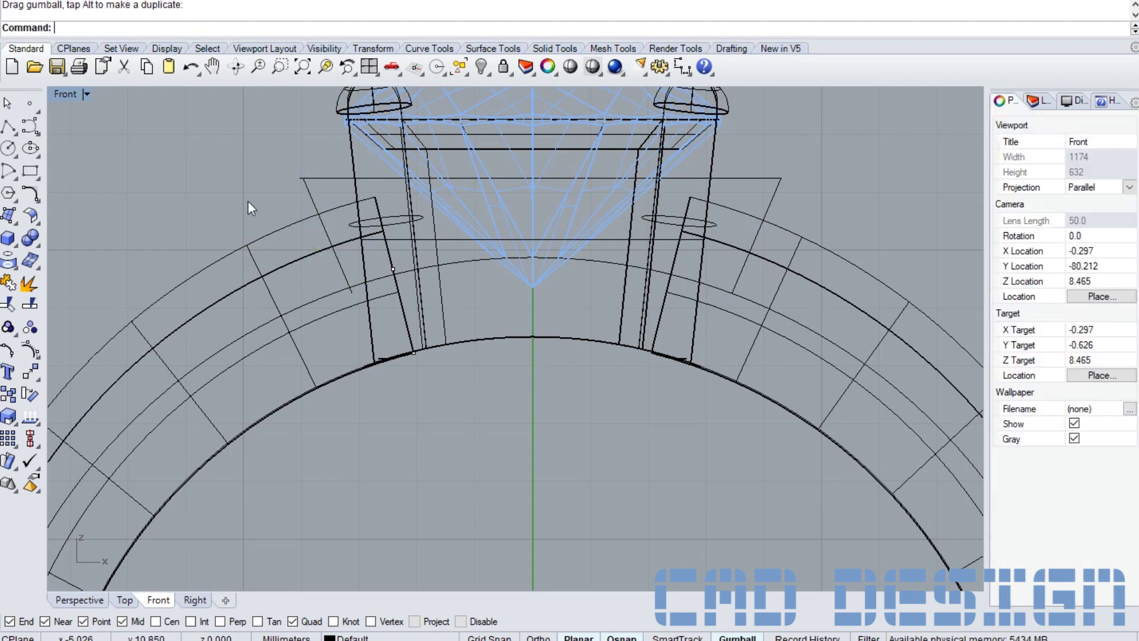
left_click(344, 177)
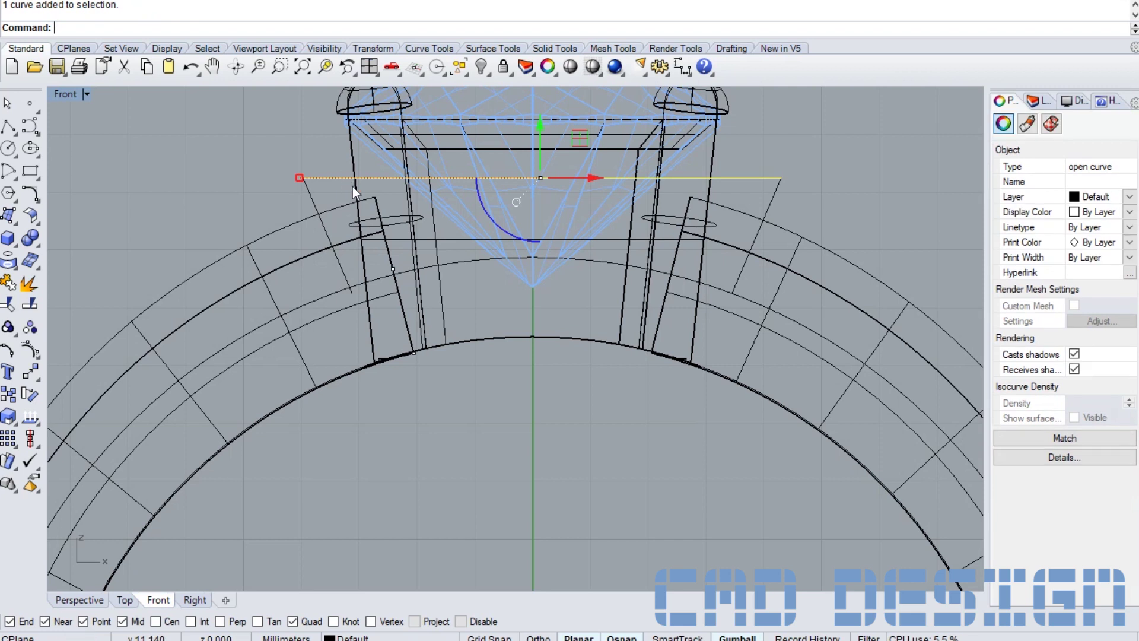
left_click(450, 257)
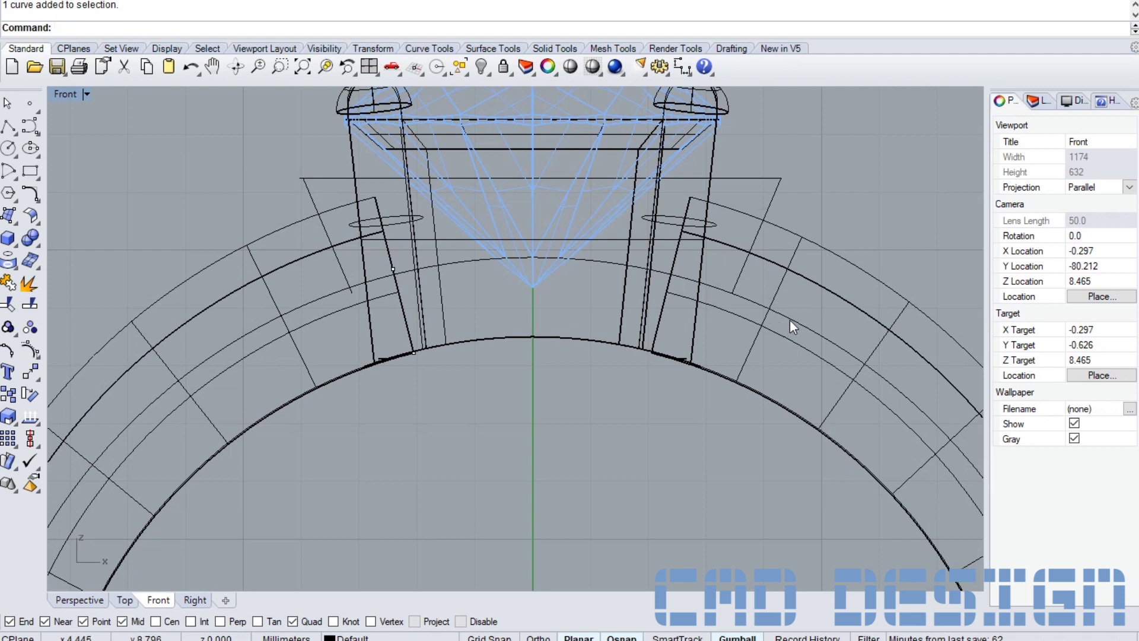
left_click(745, 179)
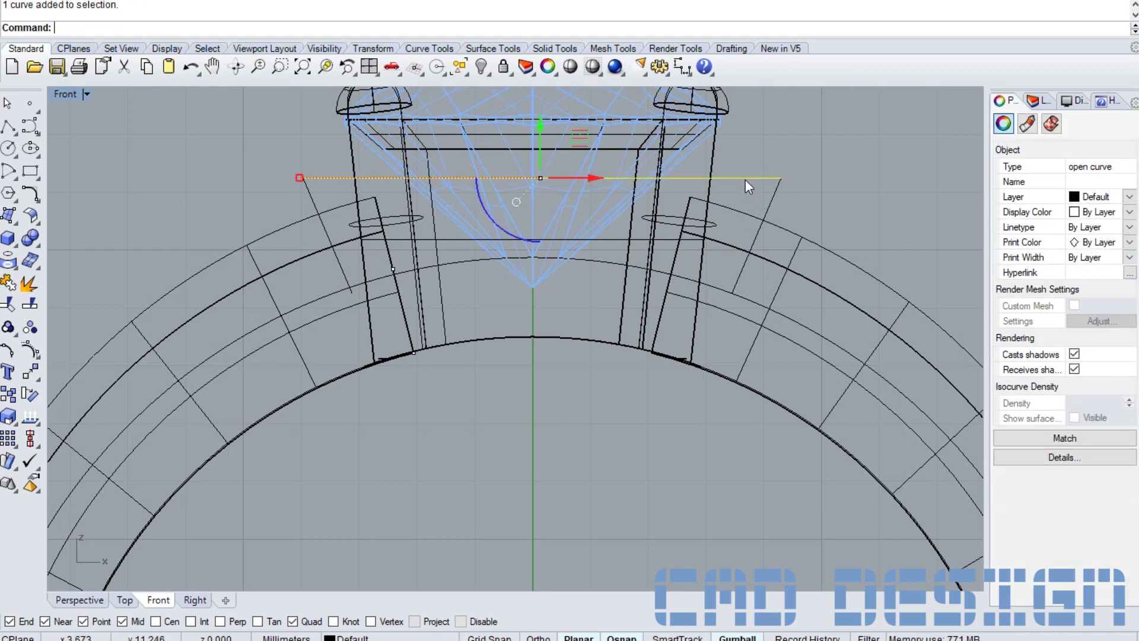
left_click(764, 204, "shift")
left_click(609, 265, "shift")
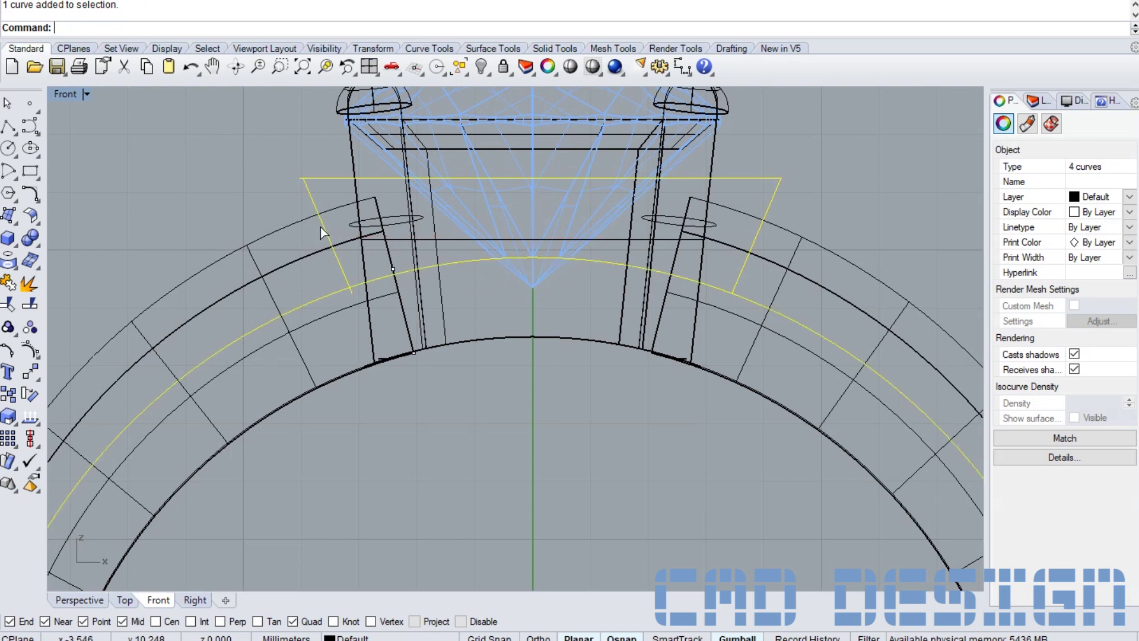
- Trim the arc outside the slanted lines and join the four curves into one closed outline
left_click(9, 304)
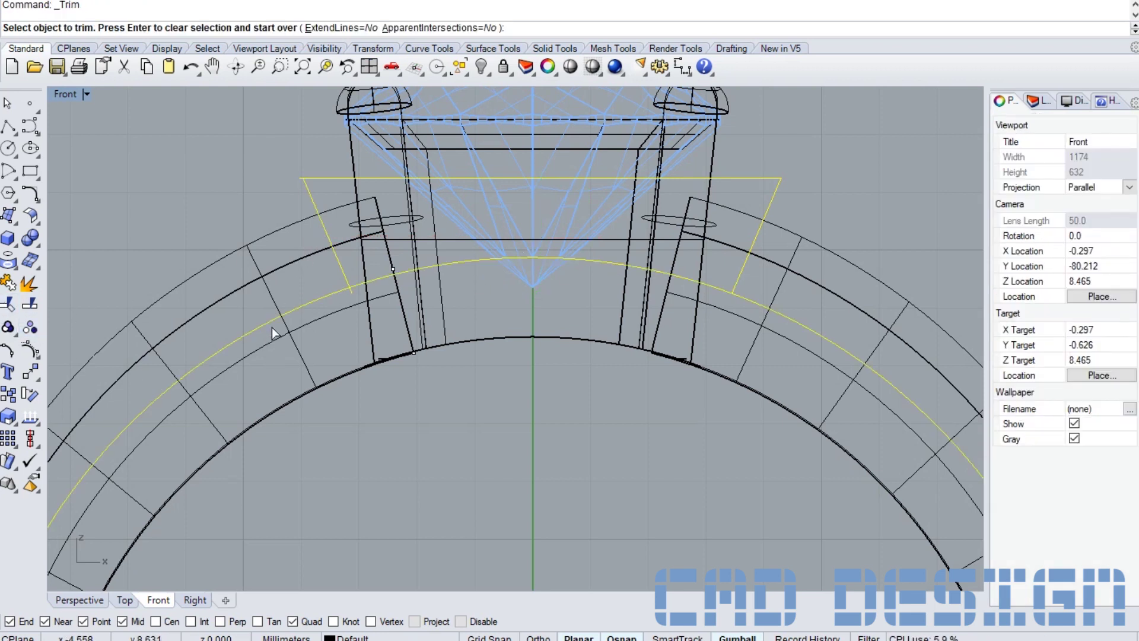
left_click(301, 308)
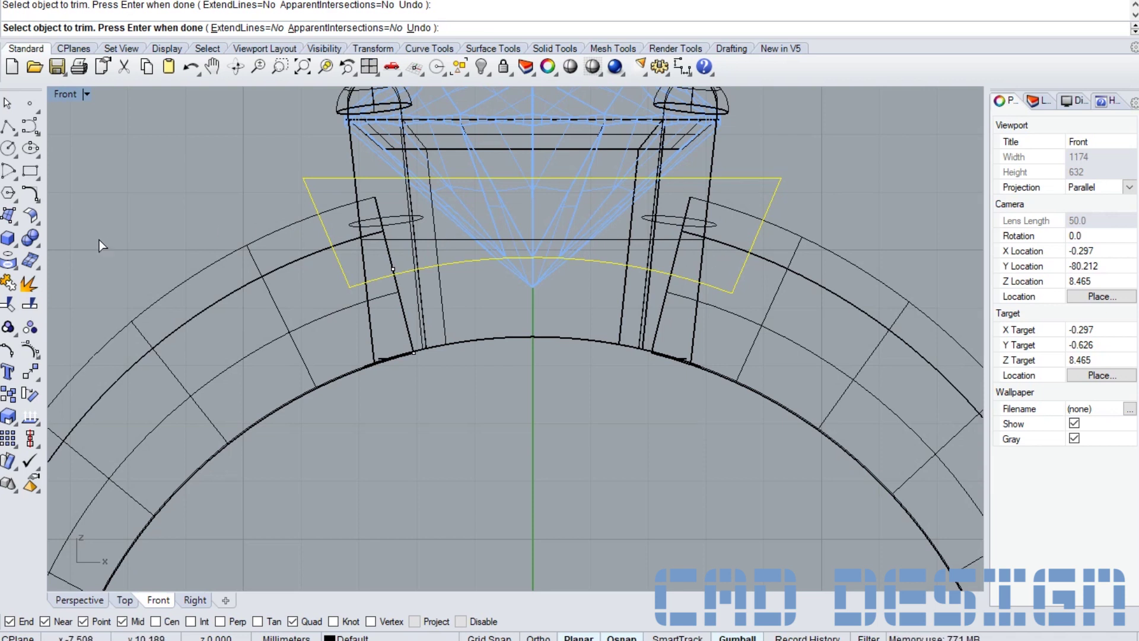
left_click(9, 303)
- Select the closed trapezoid outline and return to the four-view layout
left_click(242, 186)
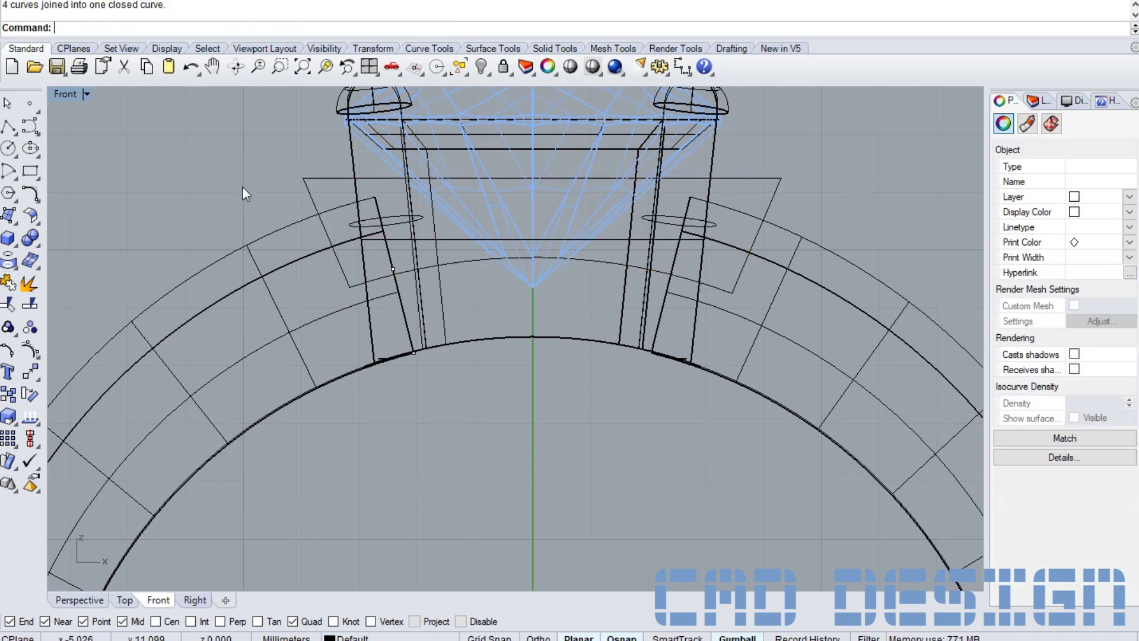
left_click(323, 178)
left_click(485, 414)
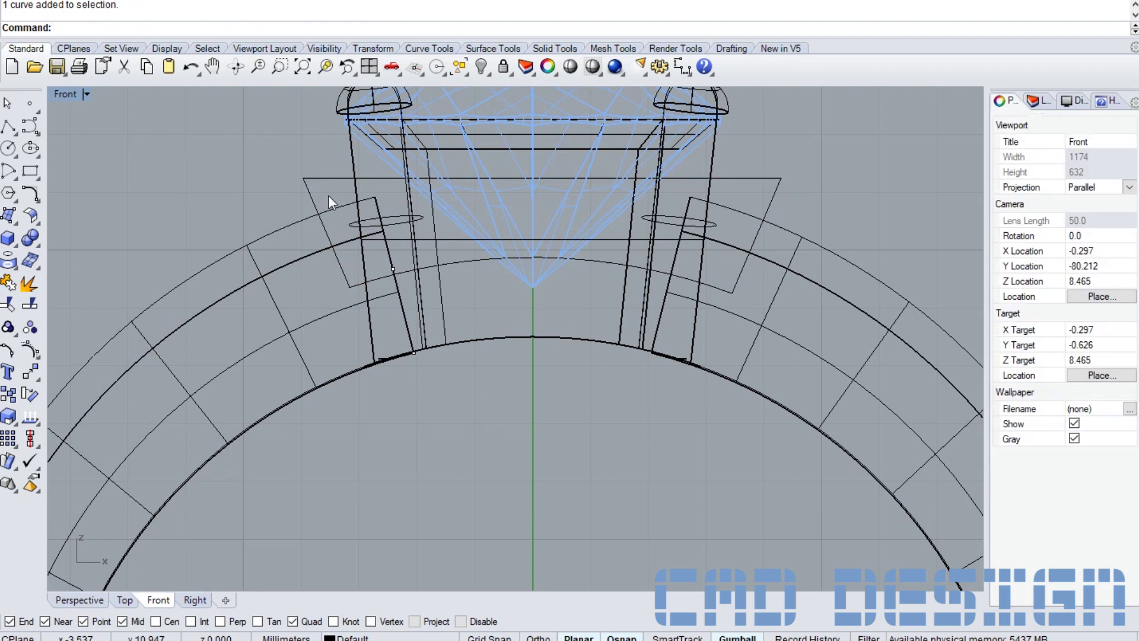
left_click(313, 178)
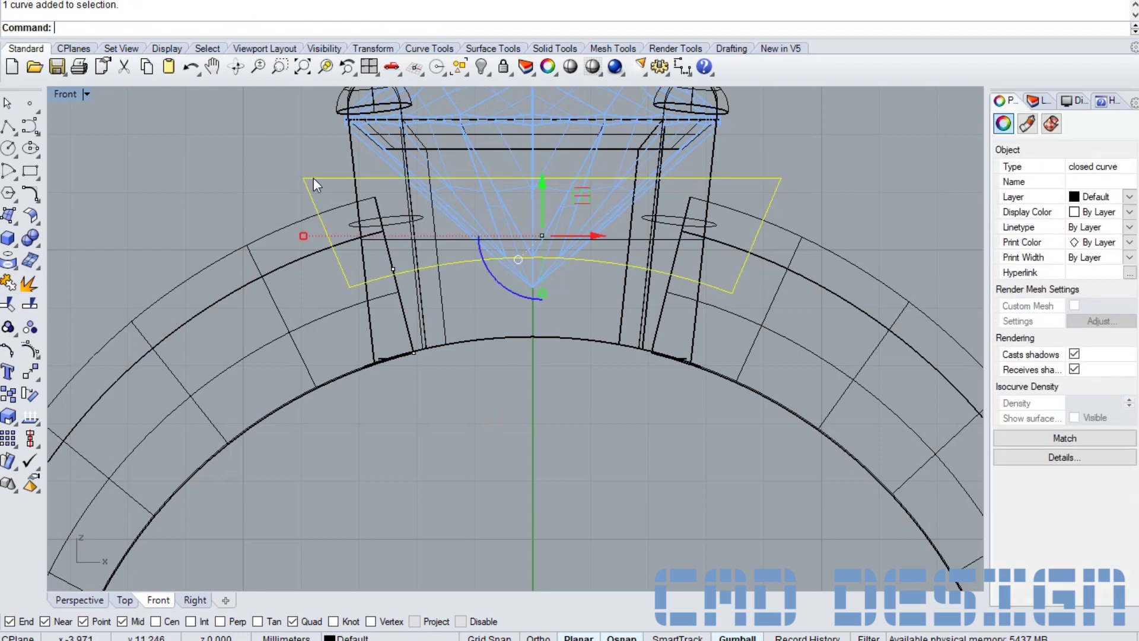
double_click(67, 93)
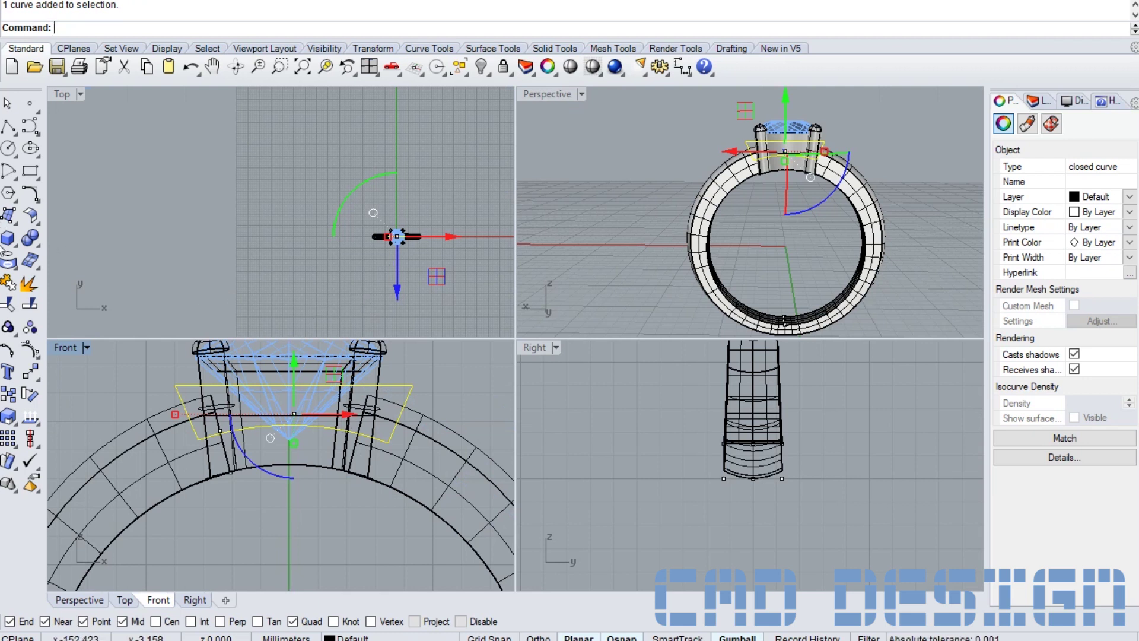
- Extrude the outline 10.757 both ways into a solid block, viewed in maximized Perspective
left_click(17, 246)
left_click(76, 291)
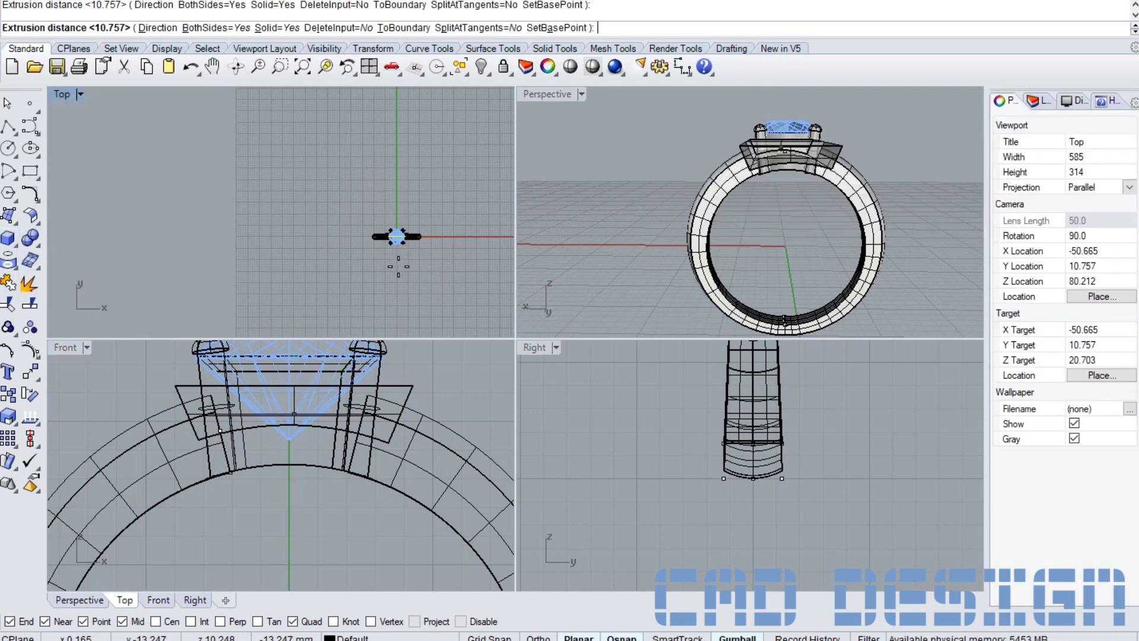
key("Escape")
right_click_drag(805, 195, 847, 222)
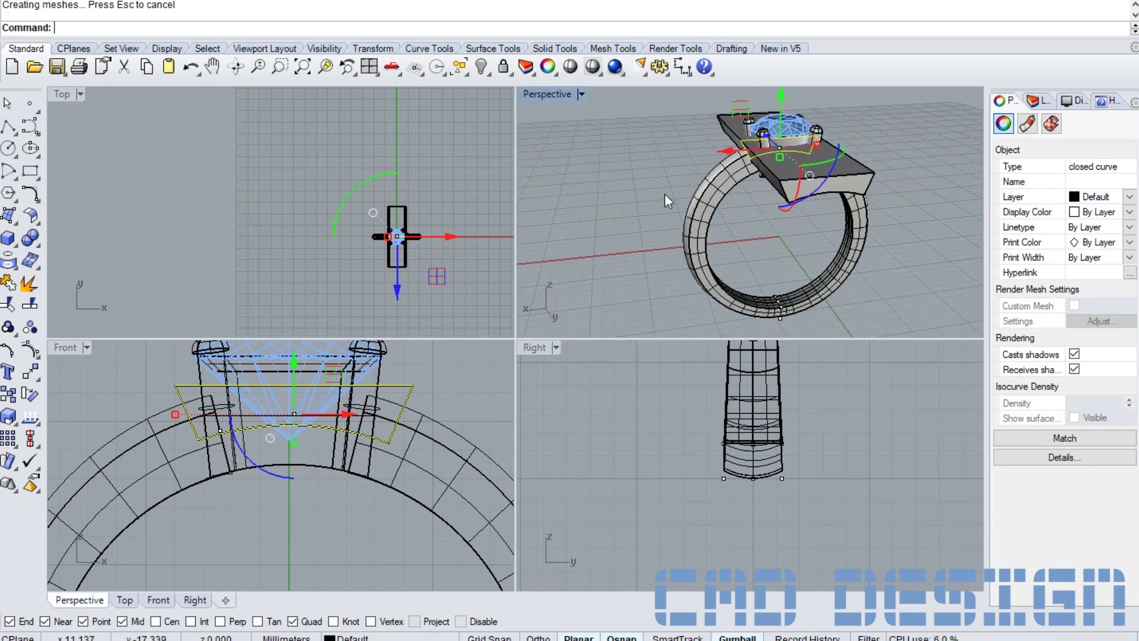
scroll(665, 193, "up", 5)
scroll(921, 210, "down", 3)
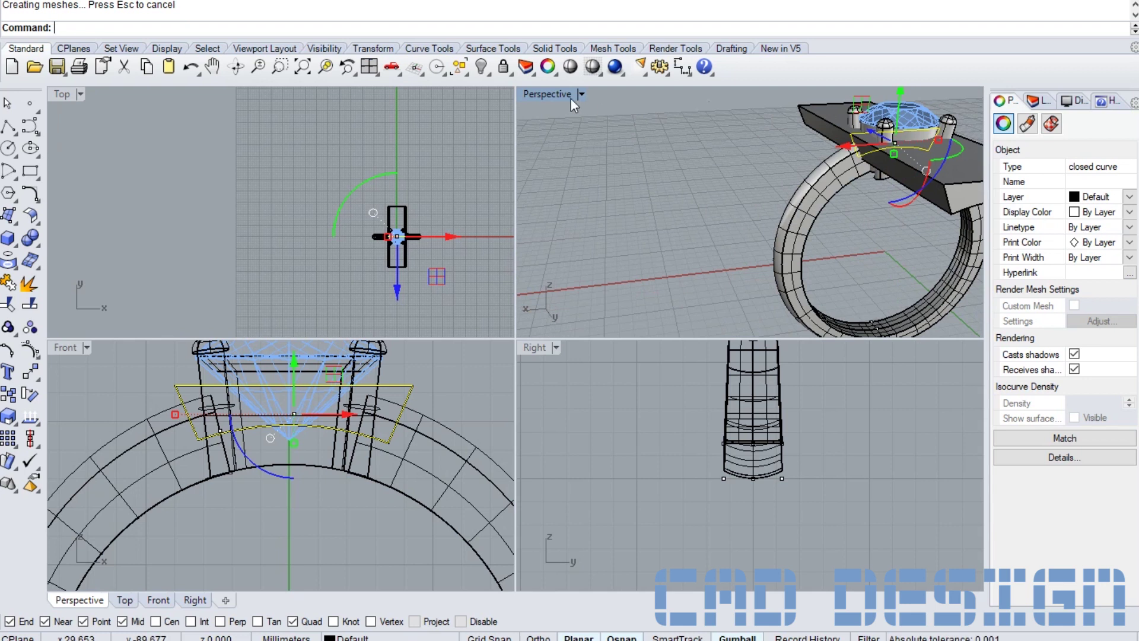
double_click(563, 95)
right_click_drag(752, 232, 780, 311)
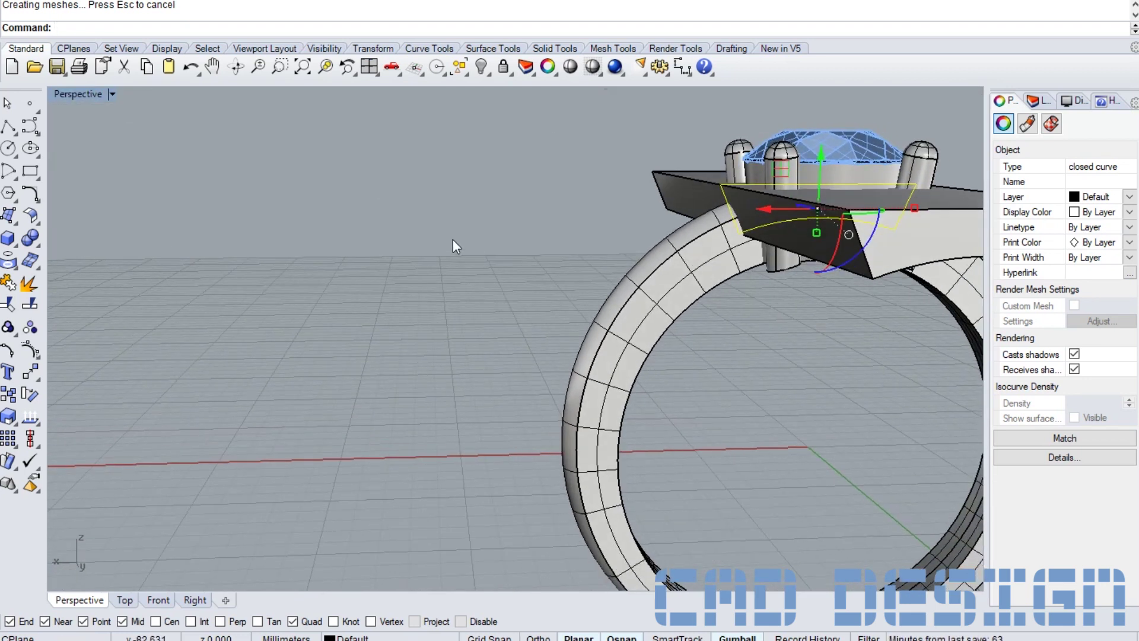
- Boolean-difference the extruded block from the gallery, removing the block and trimming the gallery
left_click(38, 248)
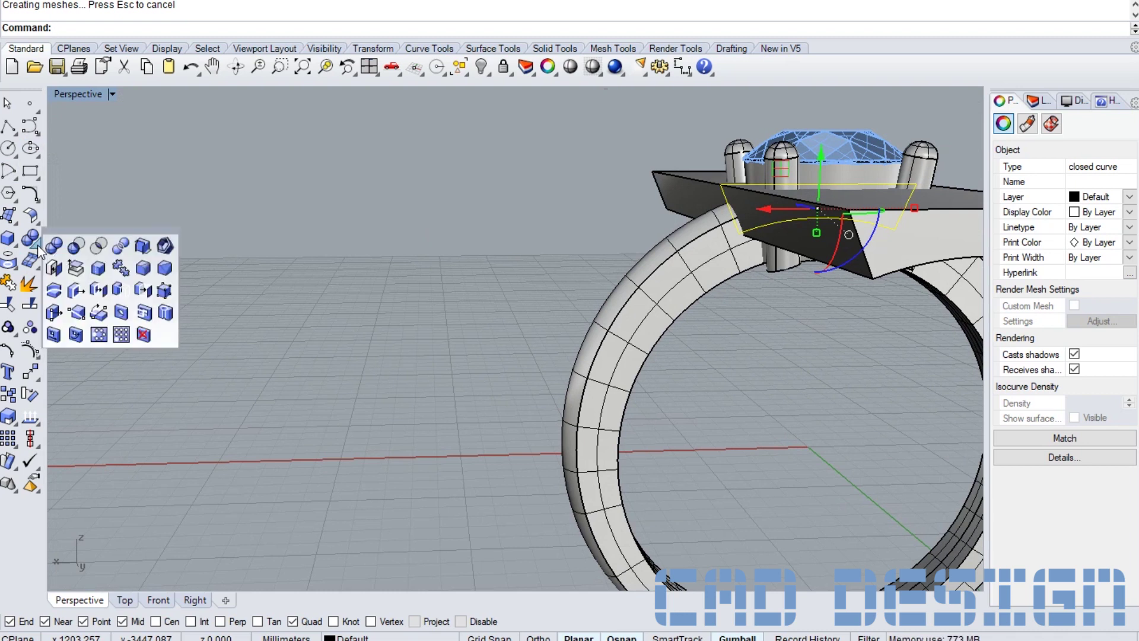
left_click(78, 245)
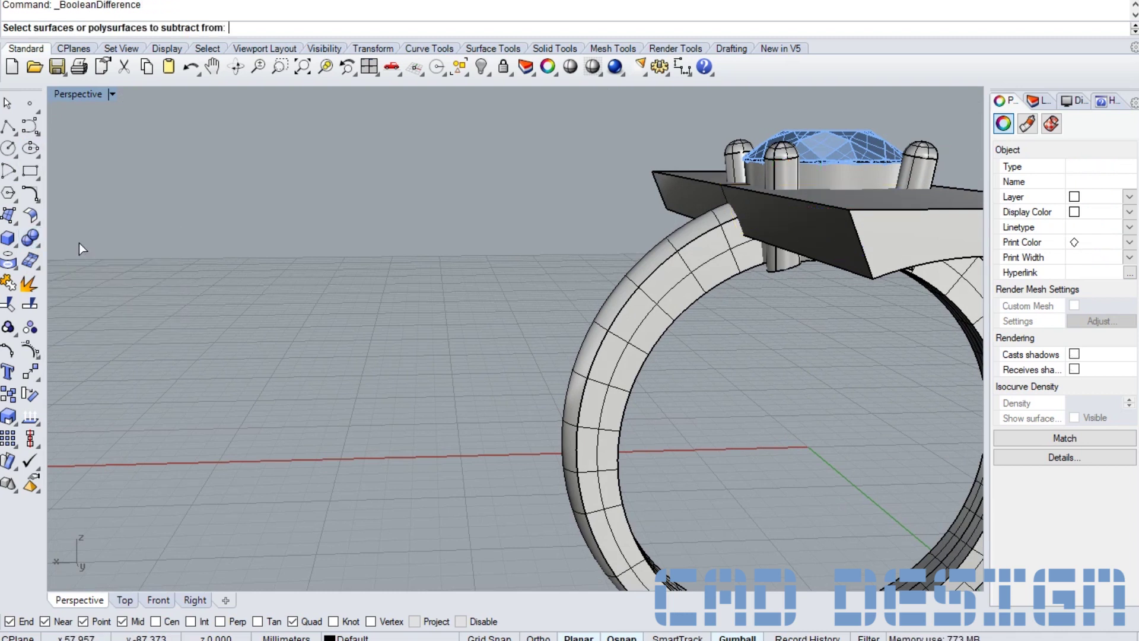
left_click(844, 172)
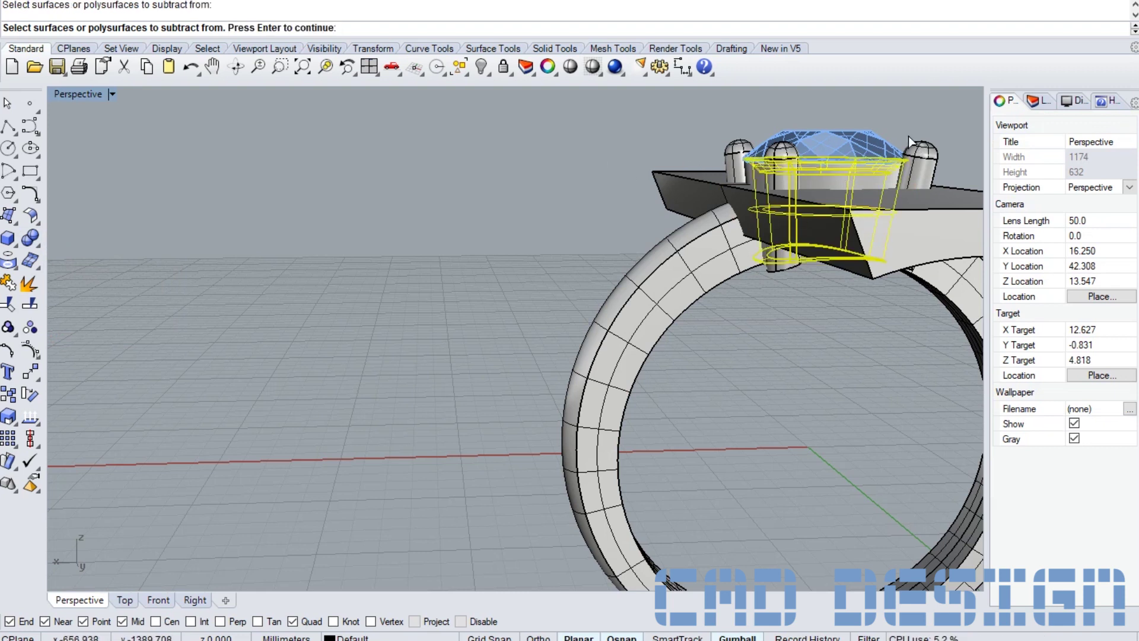
key("Return")
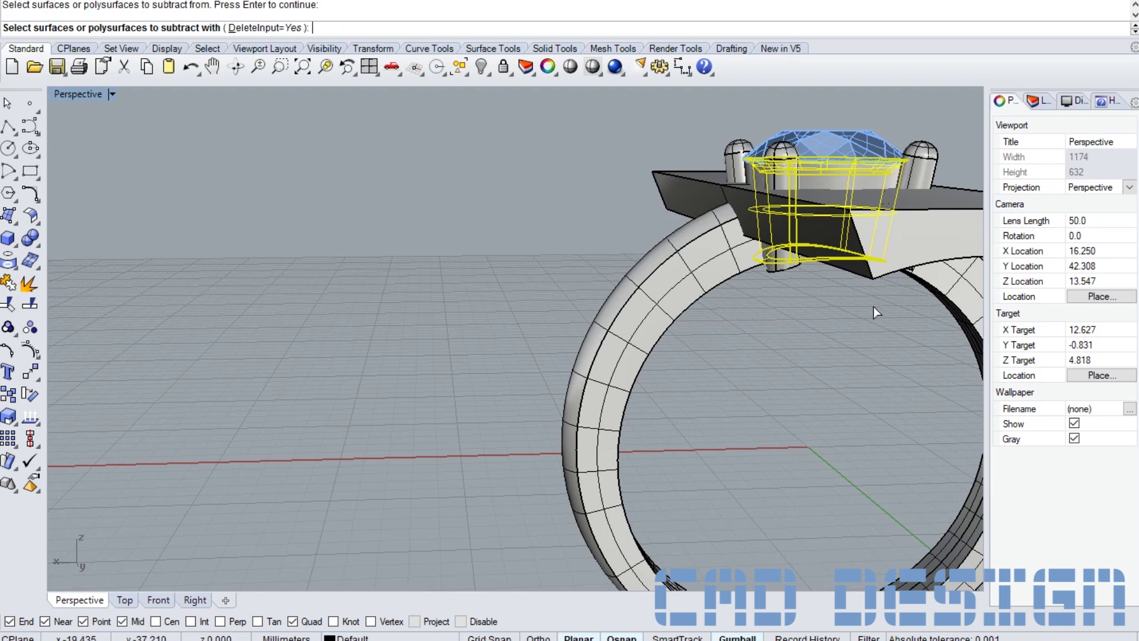
left_click(917, 246)
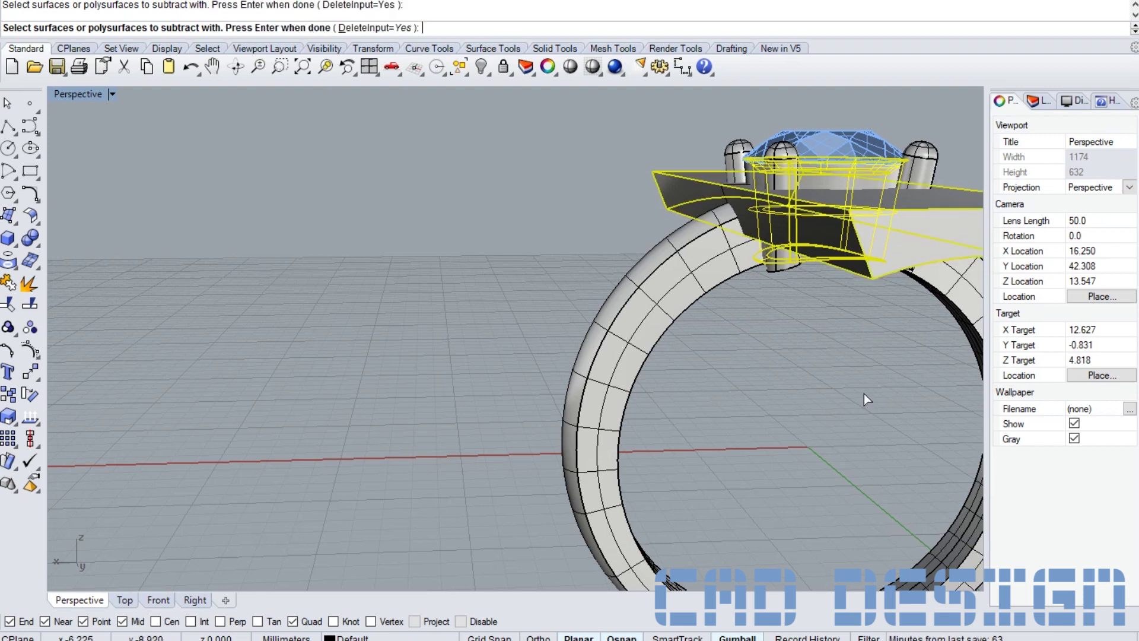
key("Return")
mouse_move(850, 331)
right_mouse_down()
mouse_move(796, 342)
mouse_move(827, 348)
right_mouse_up()
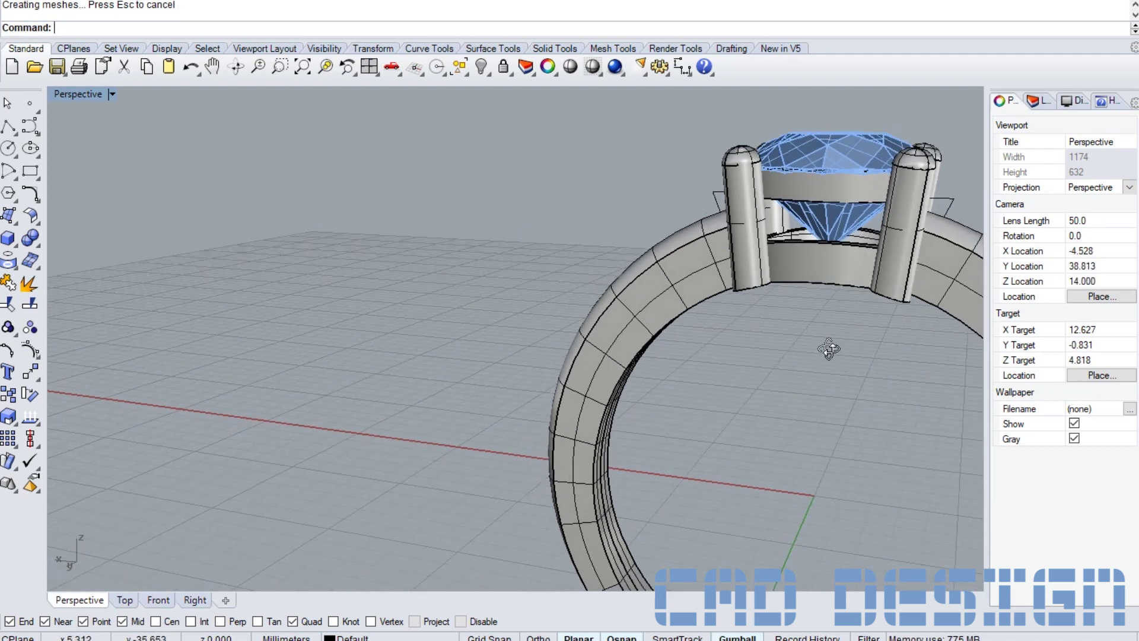
- Preview the ring shaded, orbiting and panning to centre it and check the gallery from the front
left_click(592, 66)
mouse_move(691, 332)
right_mouse_down()
mouse_move(756, 328)
mouse_move(850, 352)
mouse_move(725, 368)
mouse_move(603, 364)
mouse_move(789, 344)
right_mouse_up()
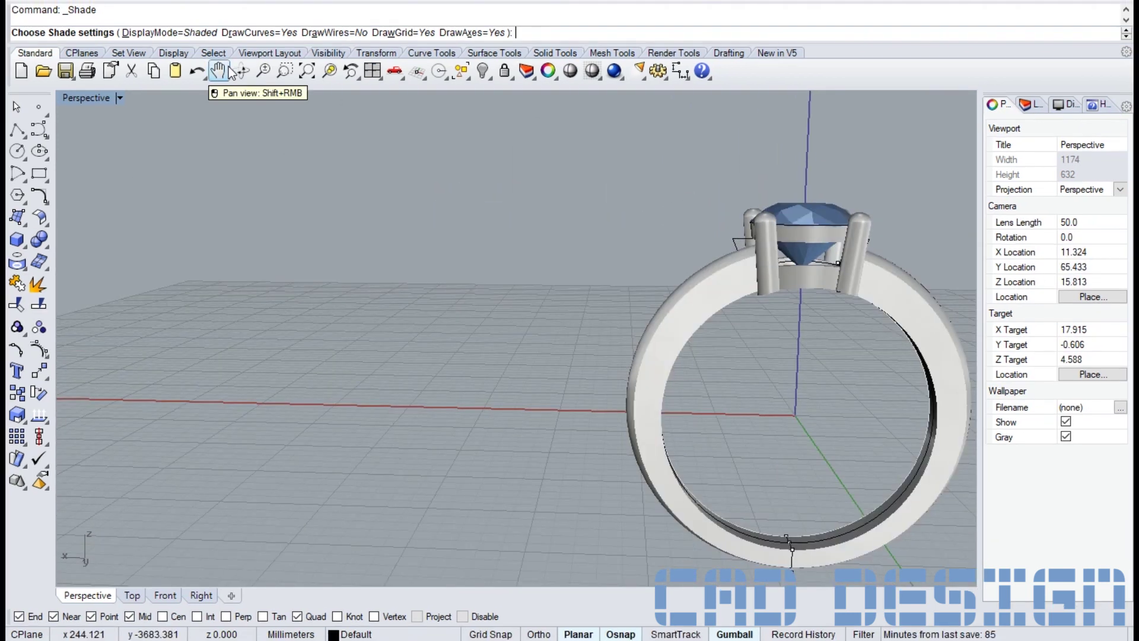
left_click(215, 69)
mouse_move(795, 342)
left_mouse_down()
mouse_move(572, 378)
mouse_move(592, 373)
mouse_move(589, 350)
left_mouse_up()
key("Return")
right_click_drag(597, 361, 596, 334)
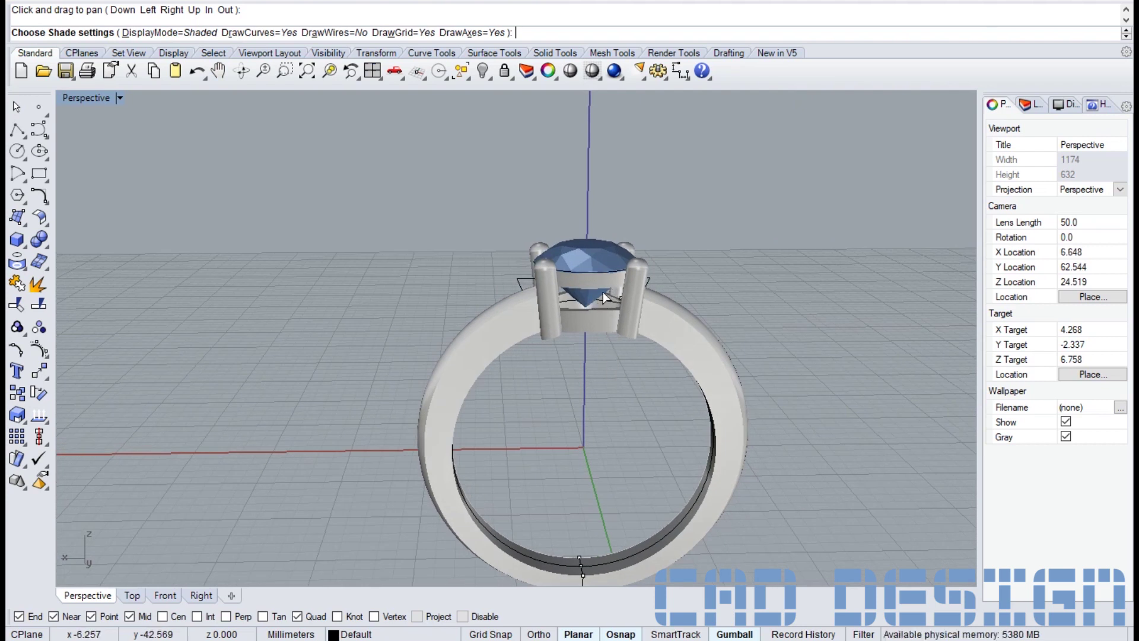
right_click_drag(597, 358, 609, 294)
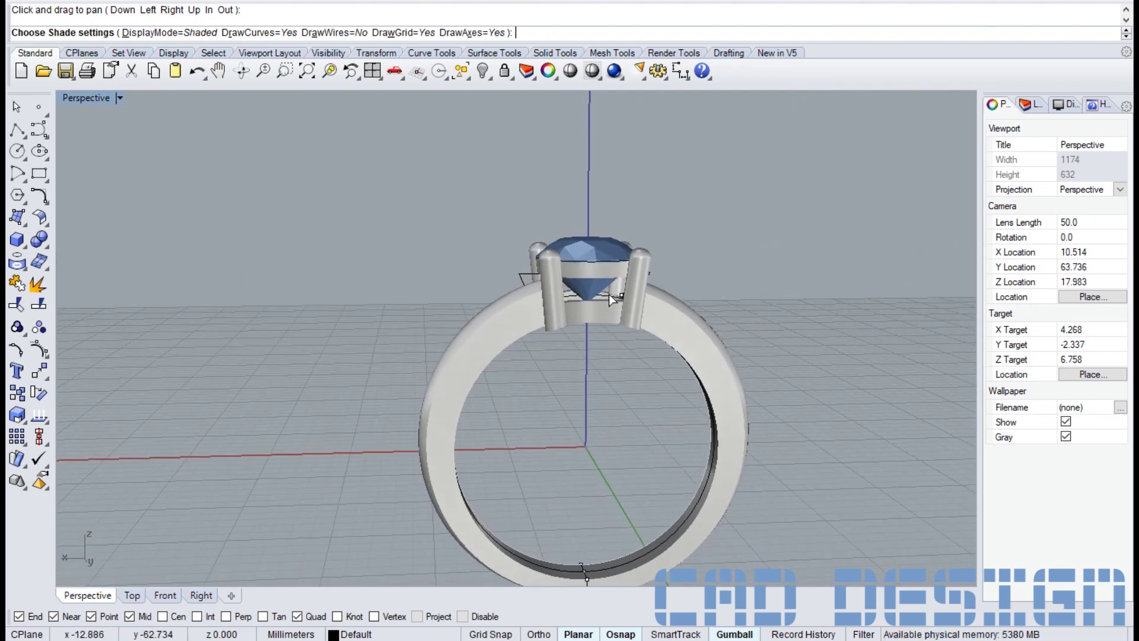
scroll(589, 297, "up", 4)
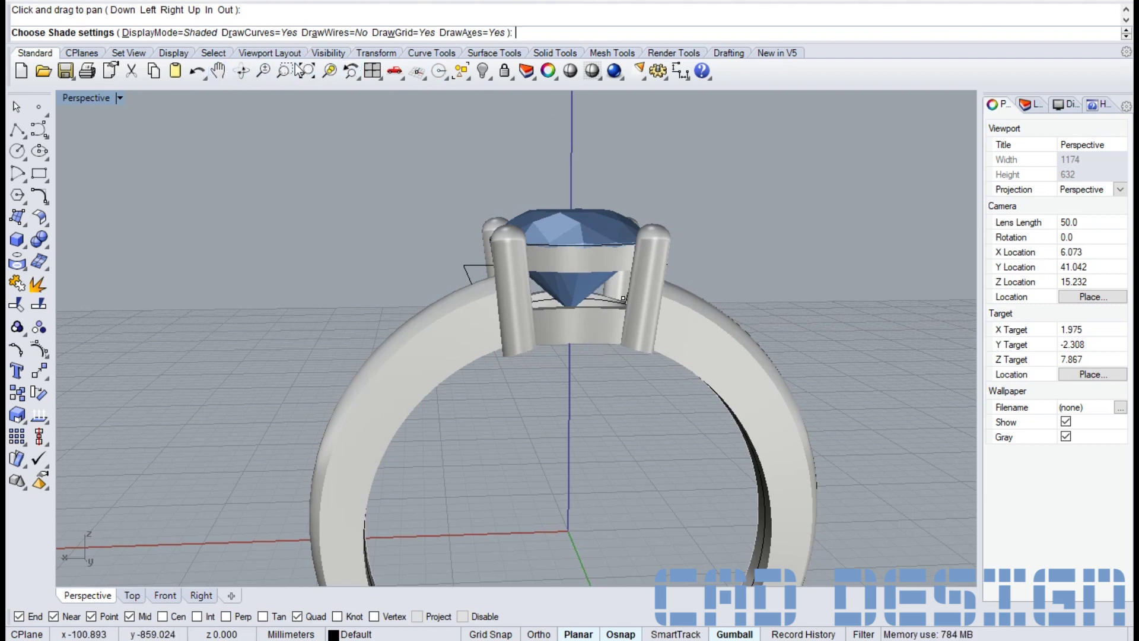
left_click(196, 71)
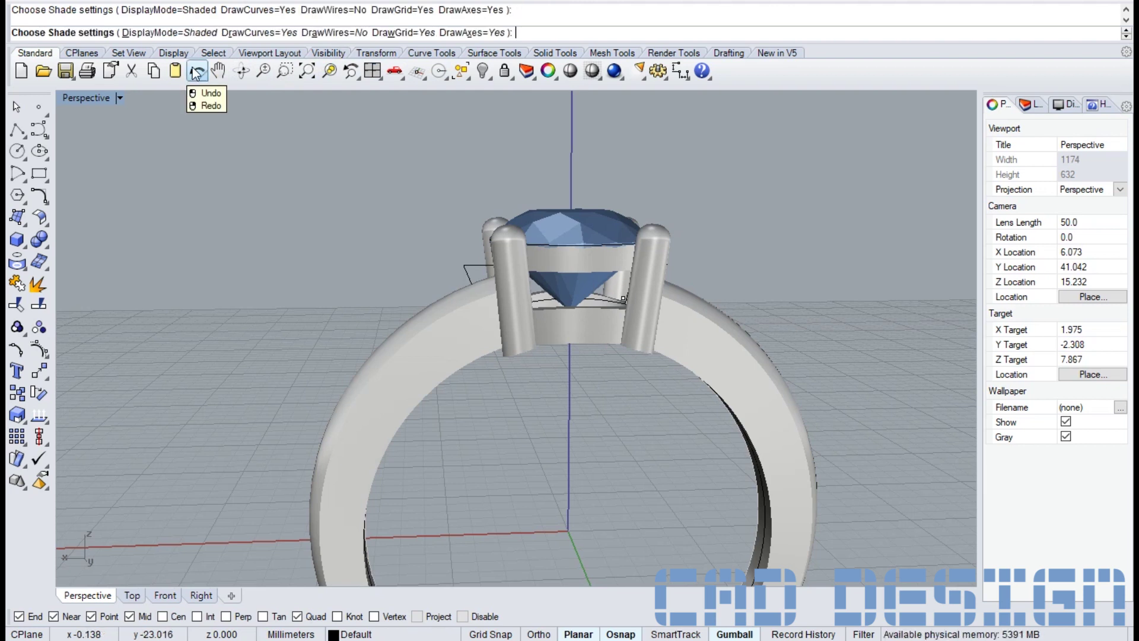
- Undo the gallery cut and block extrusion, then restore the four-view layout
left_click(196, 71)
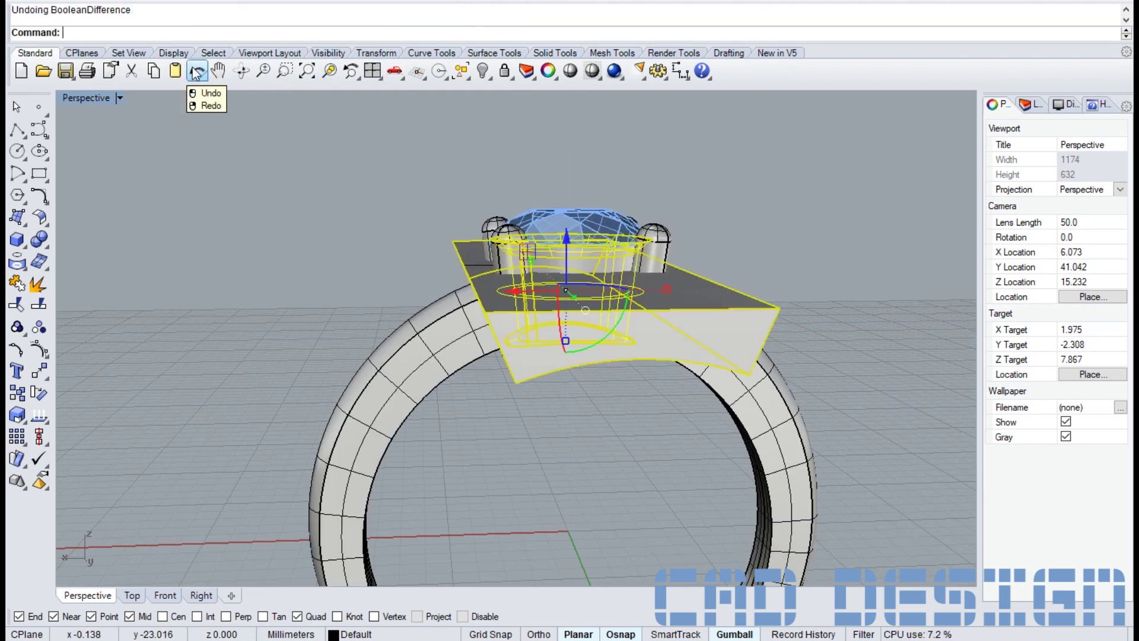
left_click(196, 71)
left_click(237, 234)
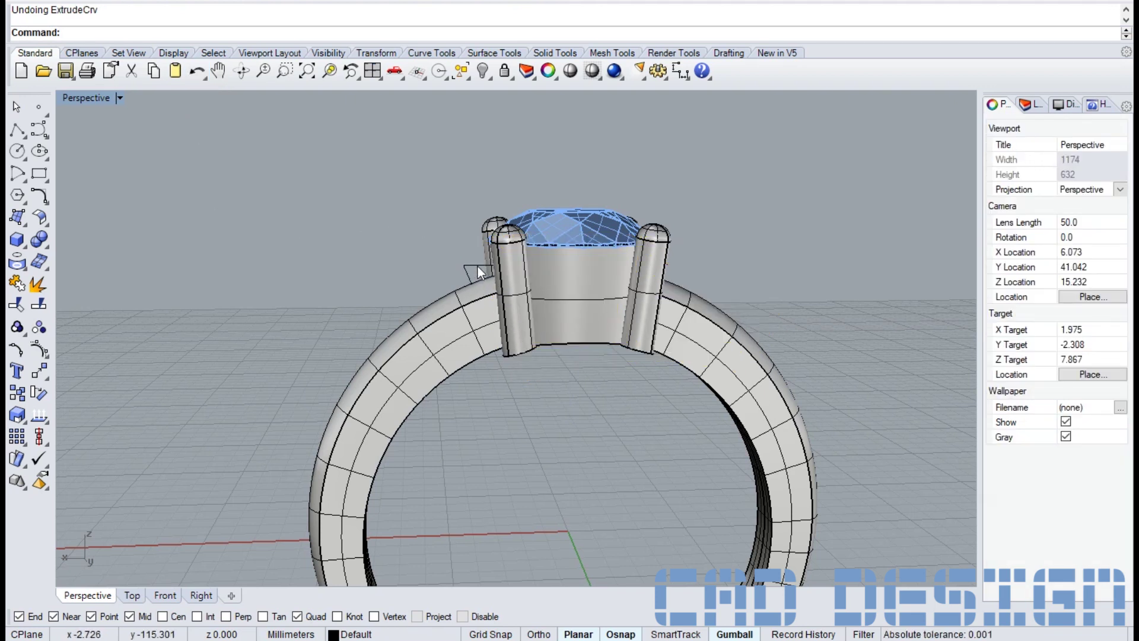
double_click(95, 96)
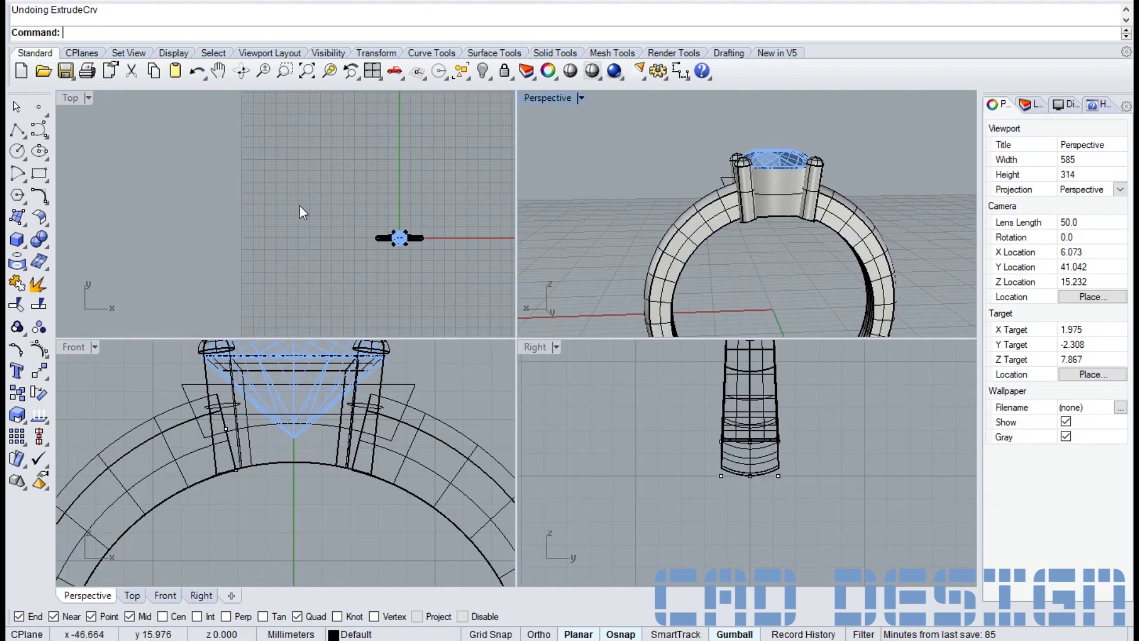
- Raise the cutter outline slightly so it crosses the prongs just below the gem
left_click(392, 402)
right_click_drag(350, 522, 432, 524)
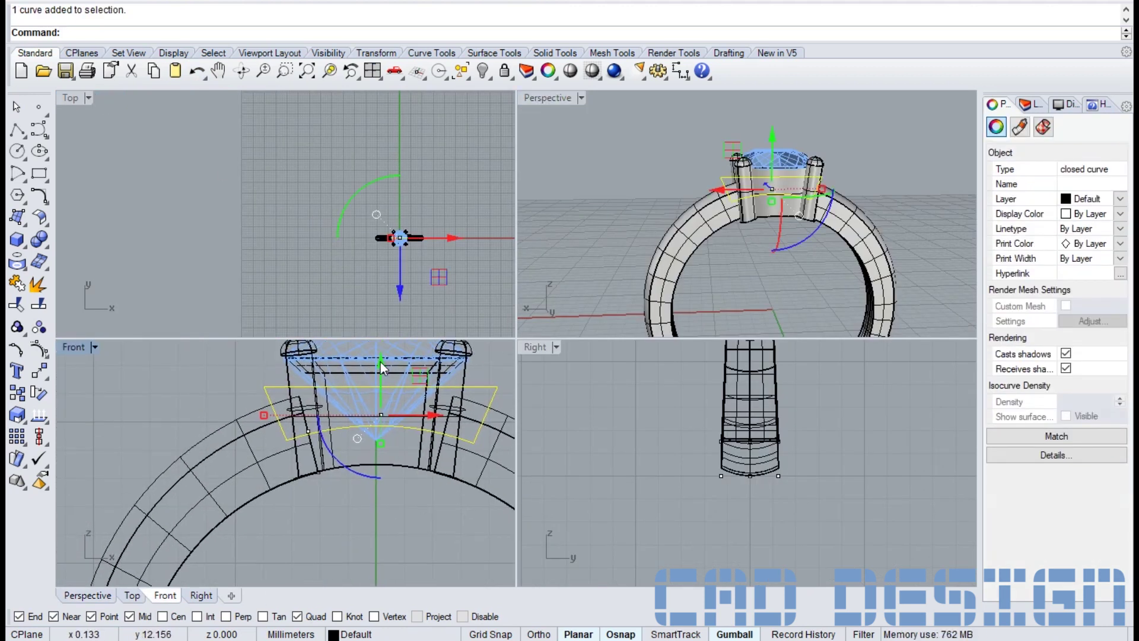
left_click_drag(380, 361, 381, 380)
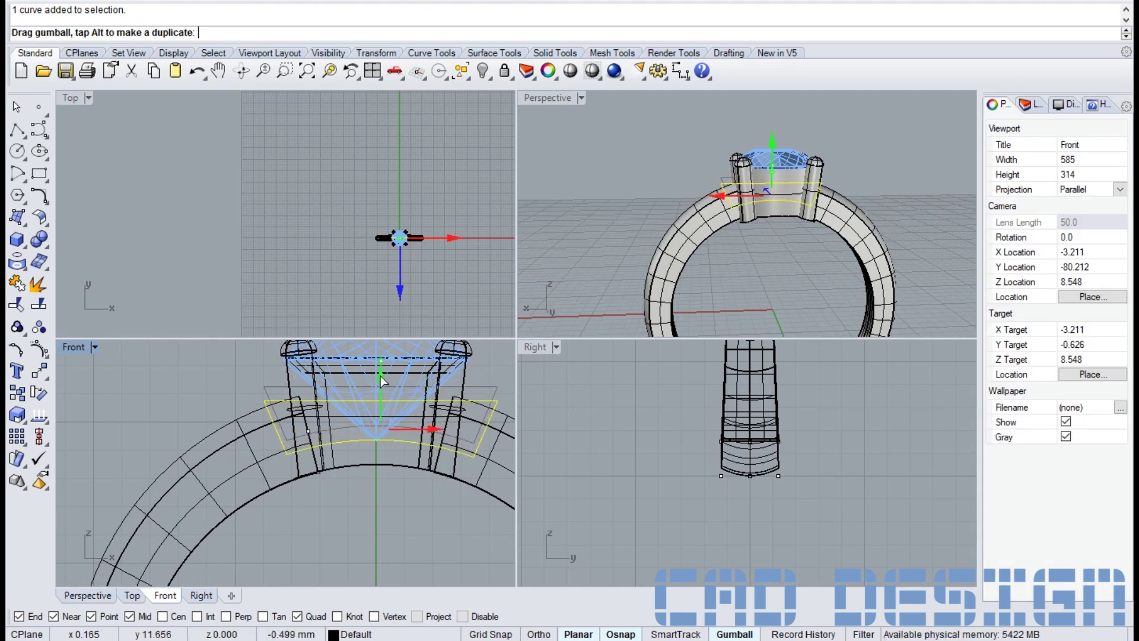
left_click_drag(381, 380, 380, 368)
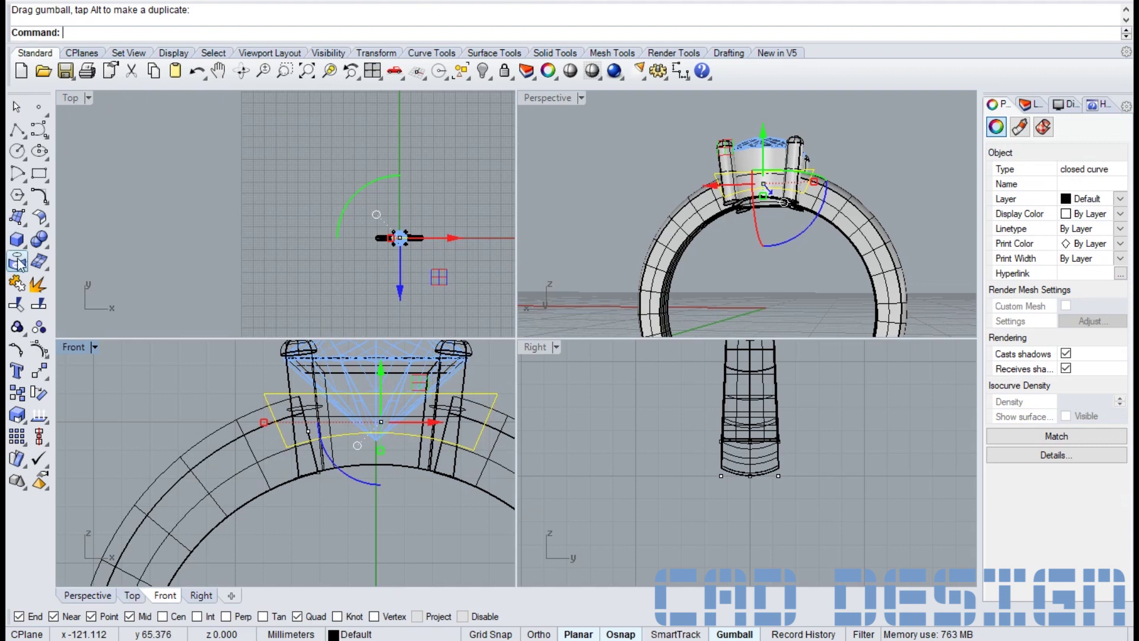
left_click(42, 243)
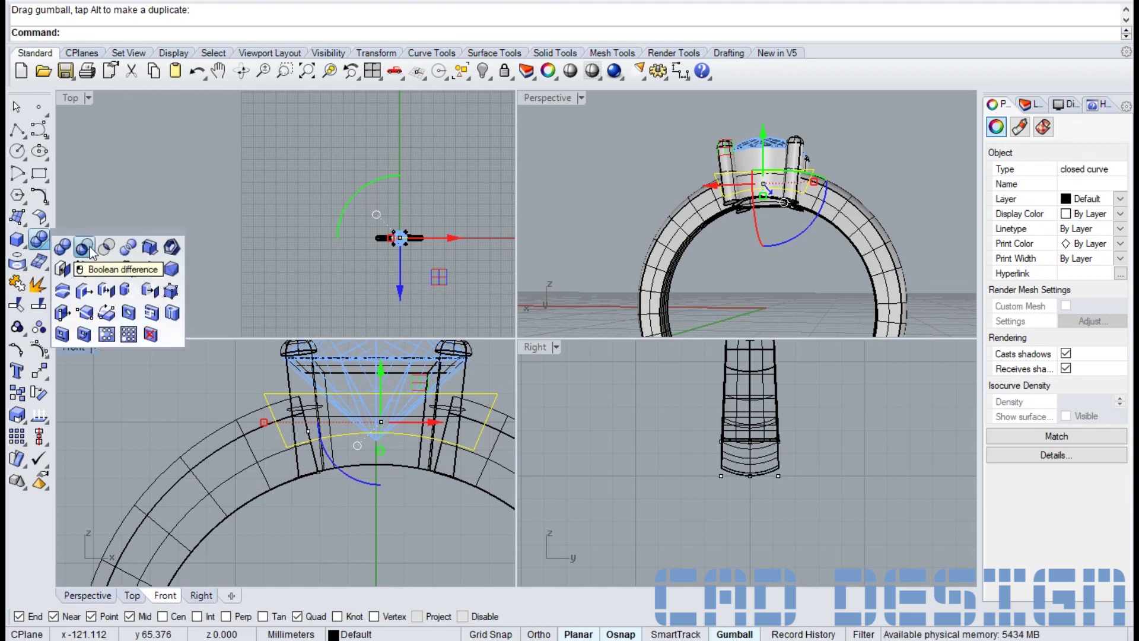
left_click(90, 248)
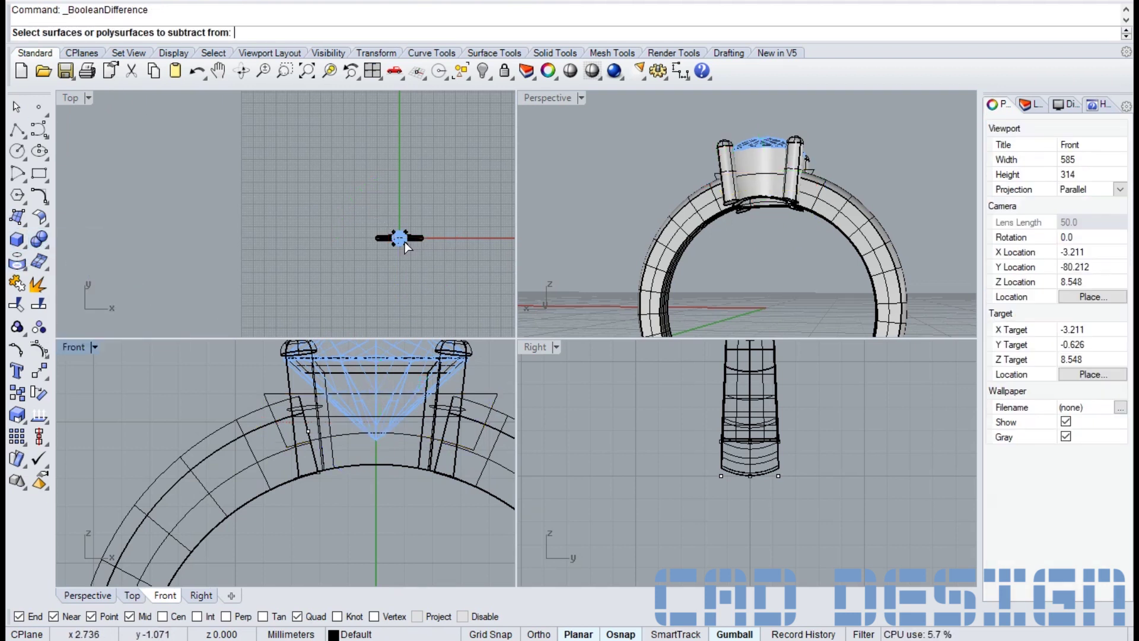
- Extrude the raised cutter outline into a solid block through the head
left_click(24, 245)
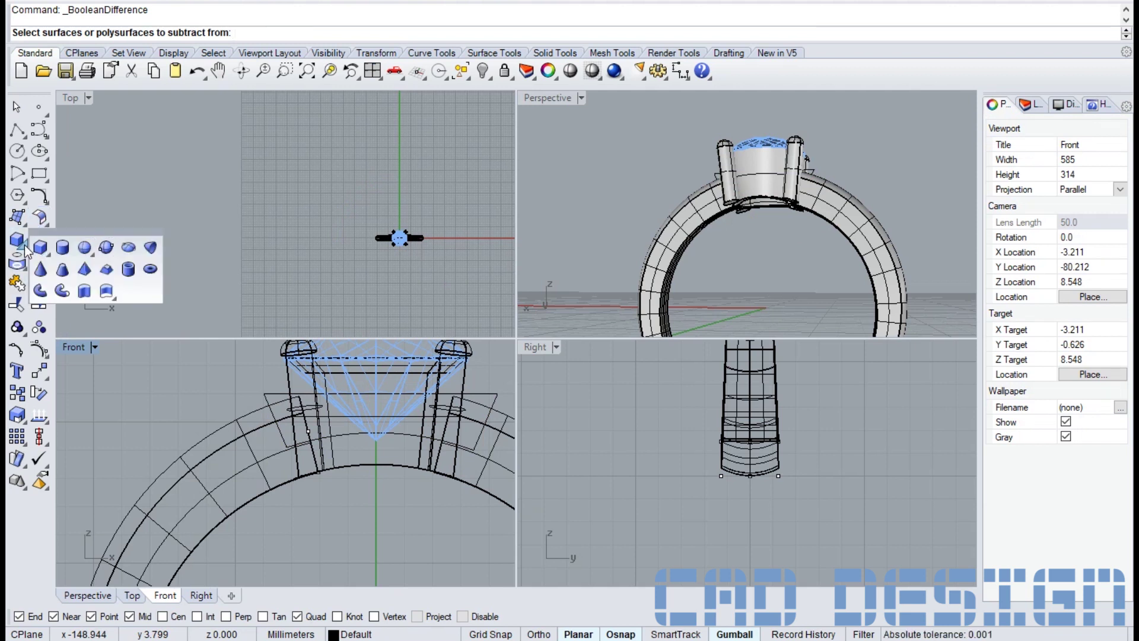
left_click(104, 290)
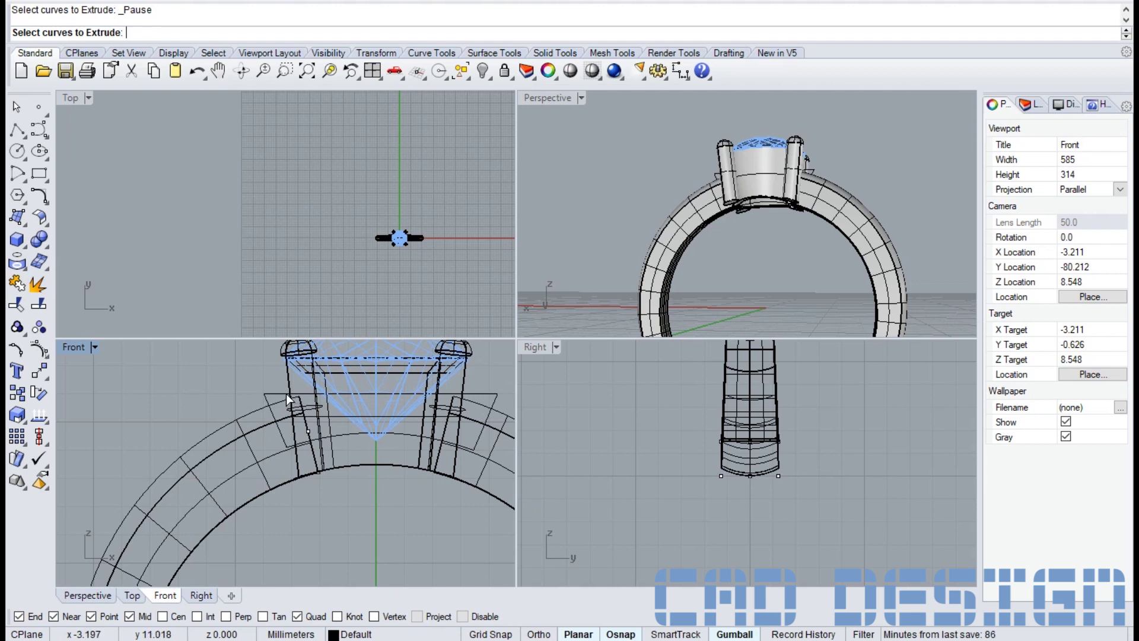
left_click(286, 393)
right_click(396, 244)
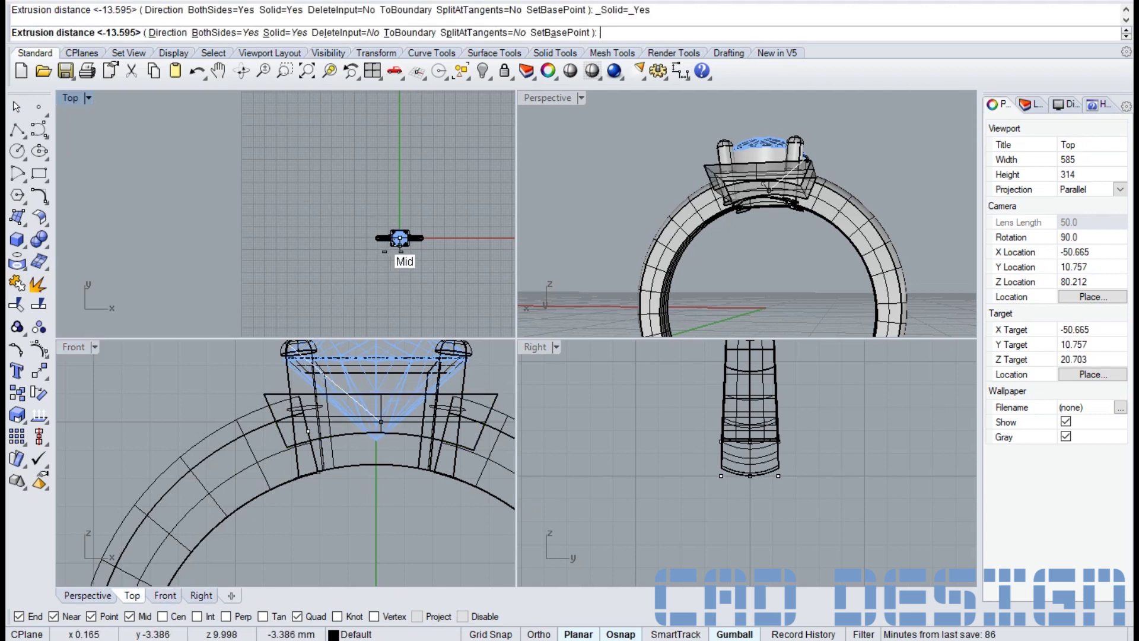
left_click(399, 209)
mouse_move(574, 208)
right_mouse_down()
mouse_move(602, 241)
mouse_move(589, 195)
right_mouse_up()
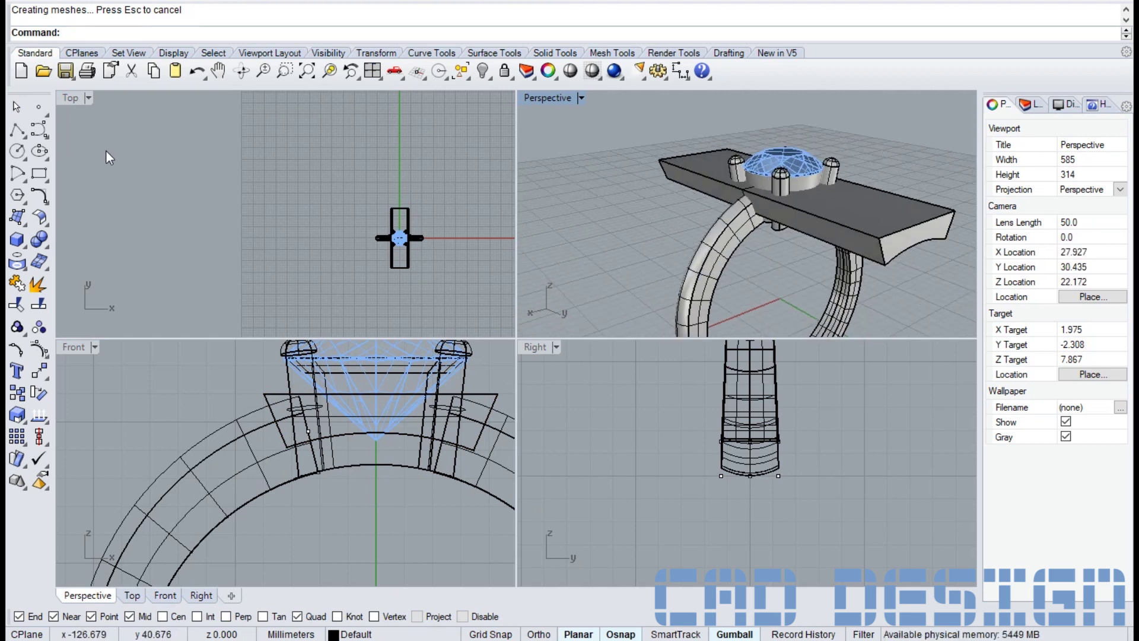
- Subtract the block from the head with Boolean Difference, cutting the gallery opening
left_click(48, 241)
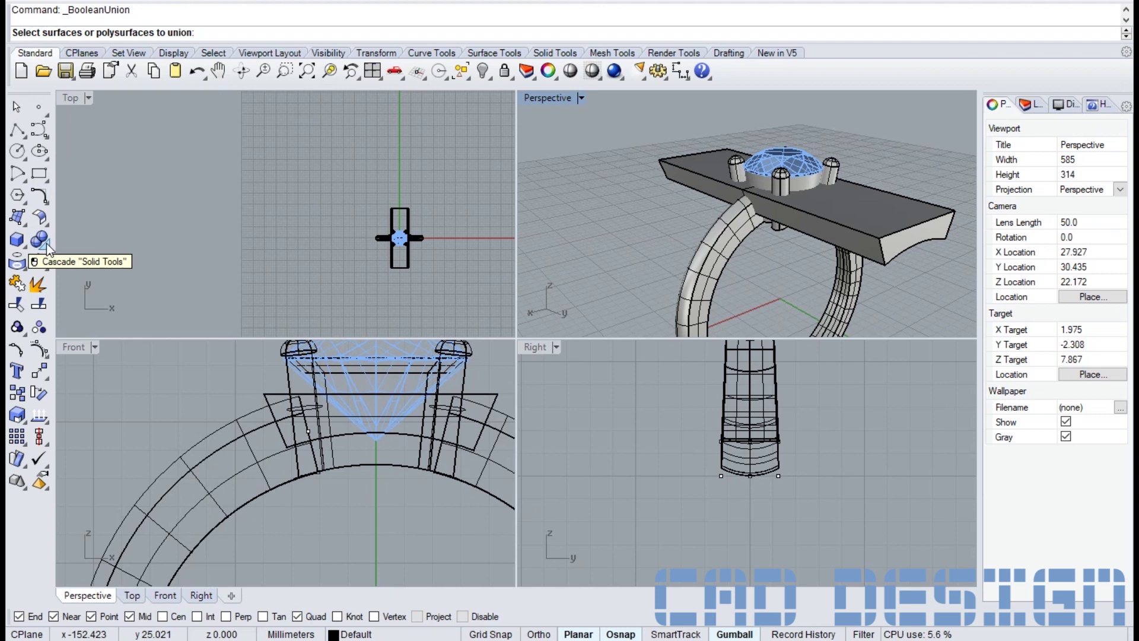
left_click(47, 244)
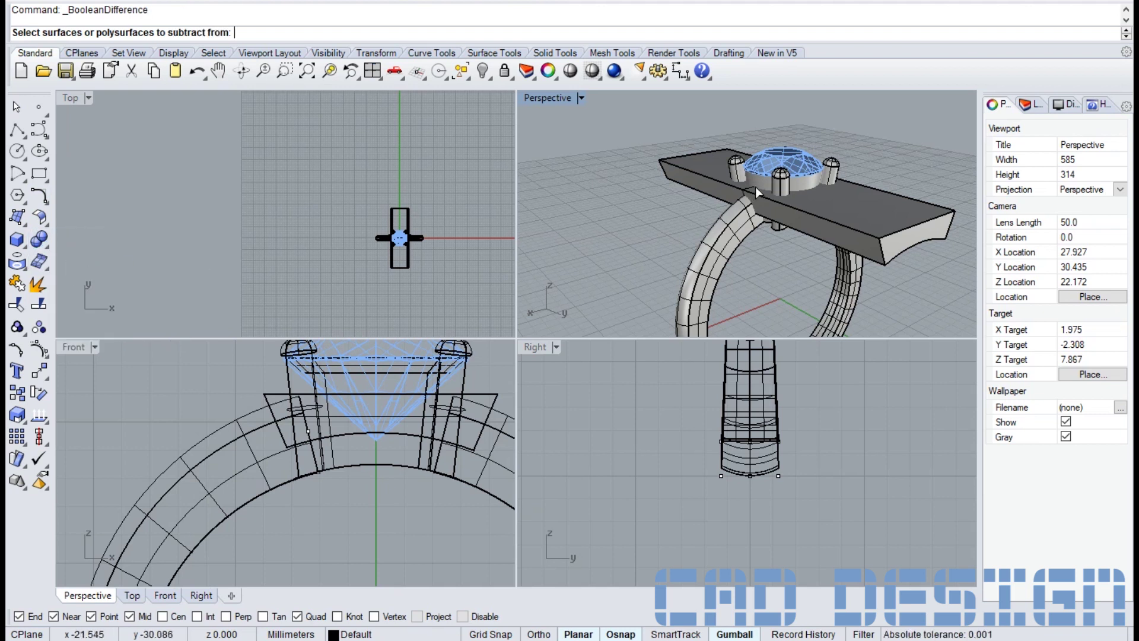
left_click(802, 179)
key("Return")
left_click(810, 236)
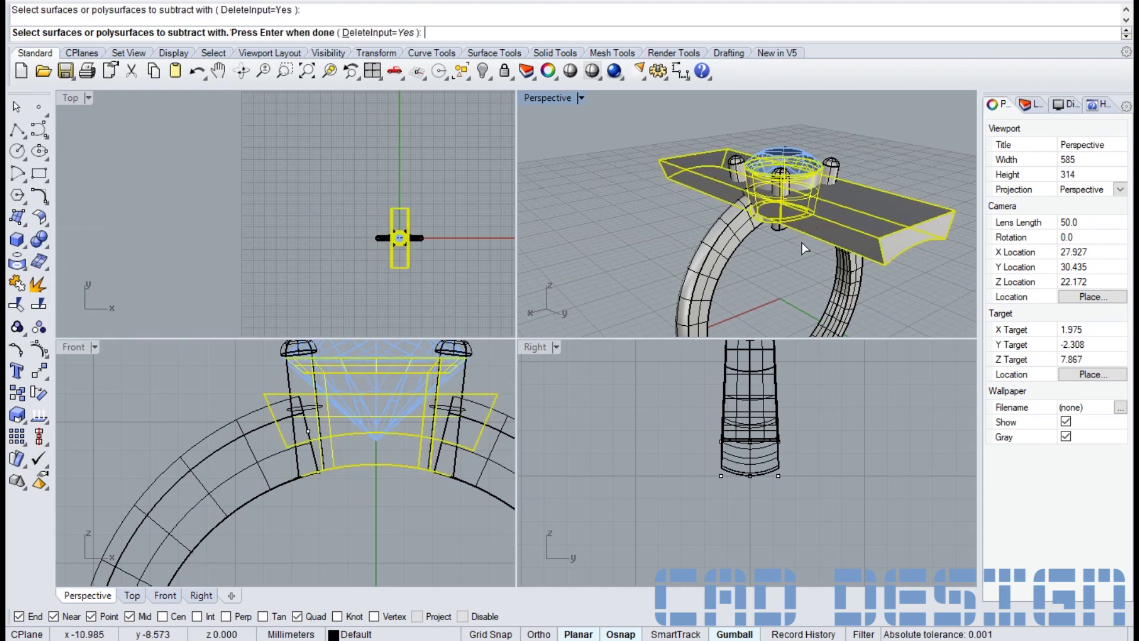
key("Return")
right_click_drag(812, 265, 747, 256)
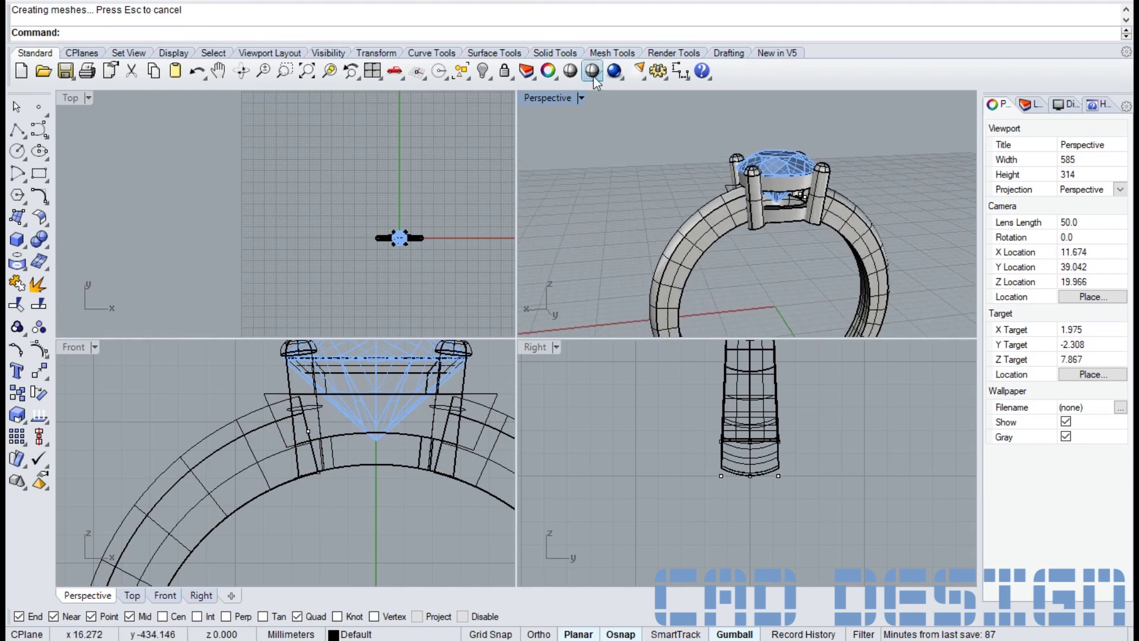
- Maximize Perspective in shaded display and orbit and zoom to look through the recut gallery
double_click(551, 99)
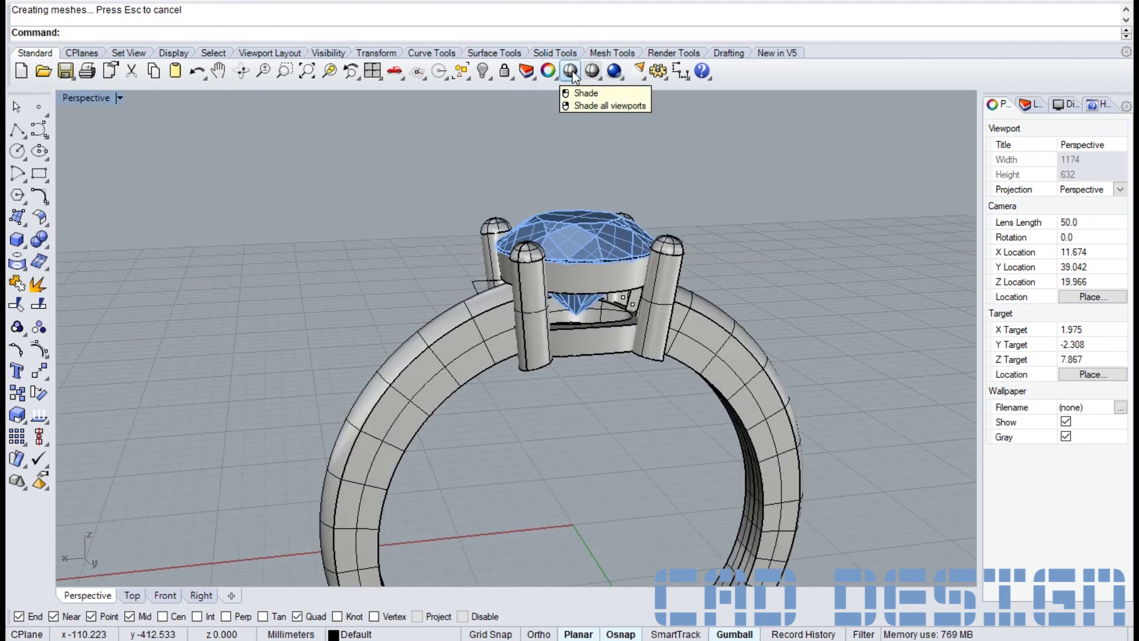
left_click(570, 70)
right_click_drag(586, 379, 546, 382)
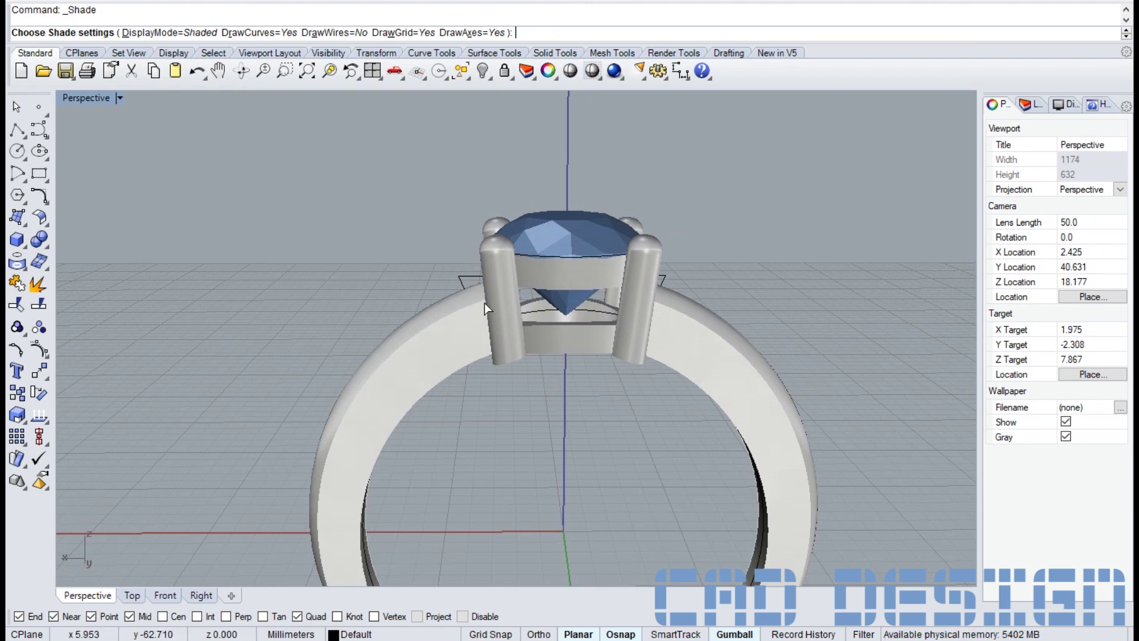
scroll(625, 390, "down", 2)
scroll(617, 398, "down", 2)
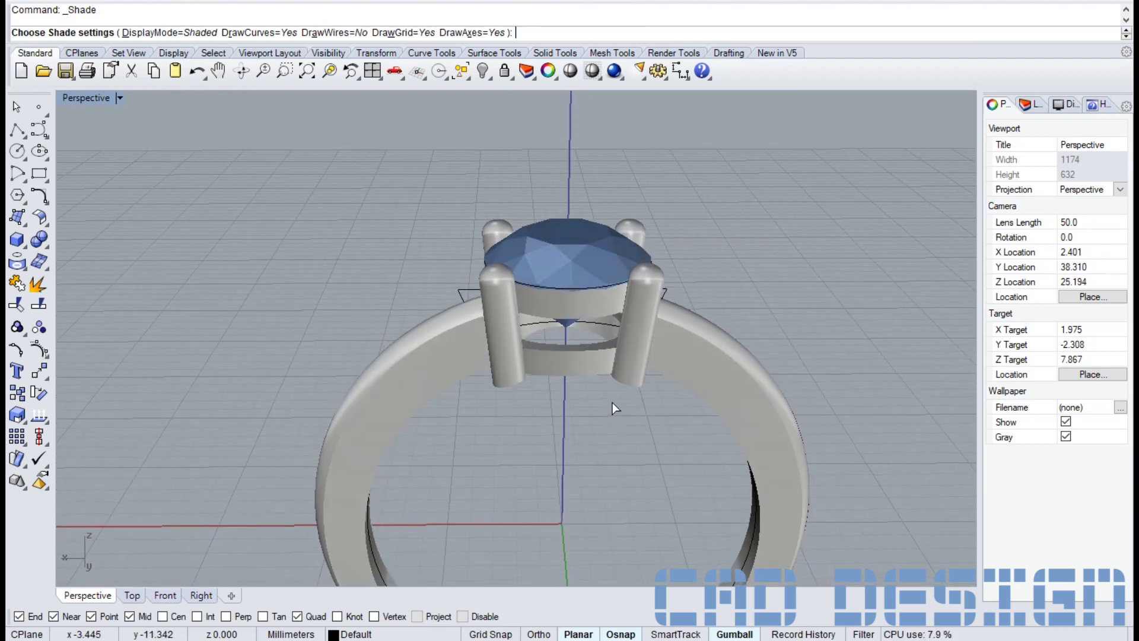
scroll(611, 401, "down", 2)
mouse_move(607, 403)
right_mouse_down()
mouse_move(639, 452)
mouse_move(568, 443)
mouse_move(597, 423)
right_mouse_up()
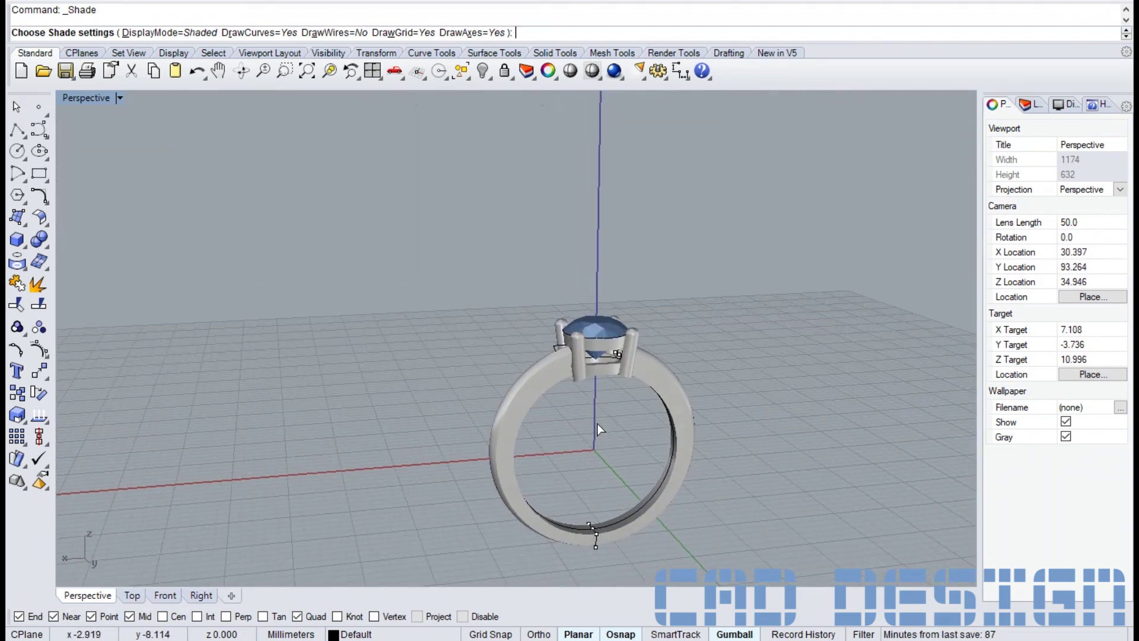
scroll(597, 422, "up", 5)
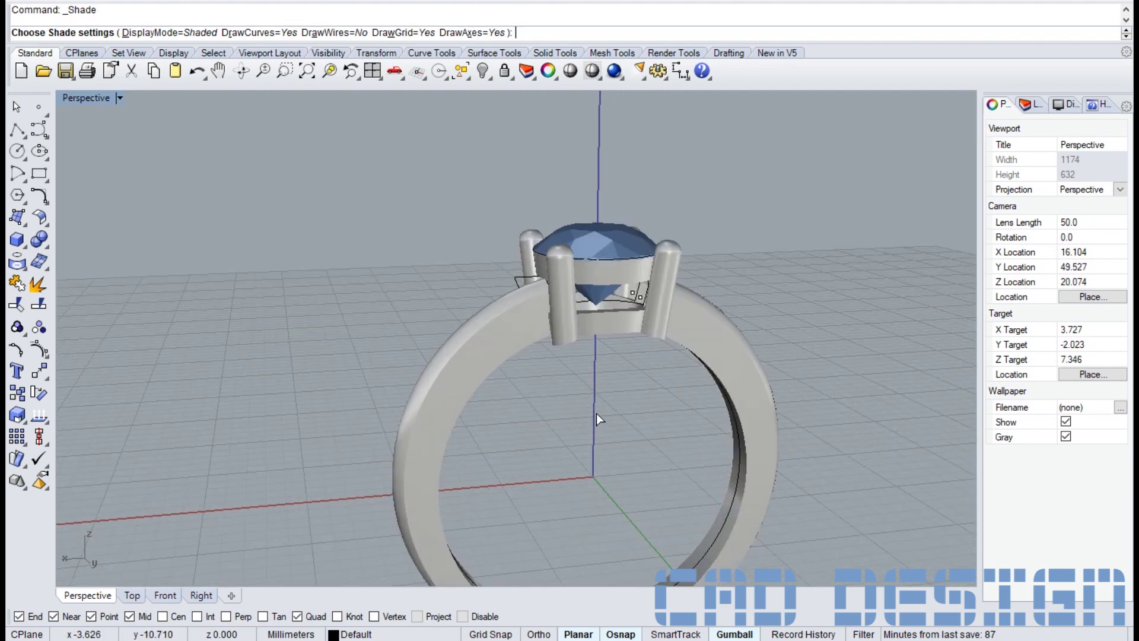
right_click_drag(596, 441, 574, 376)
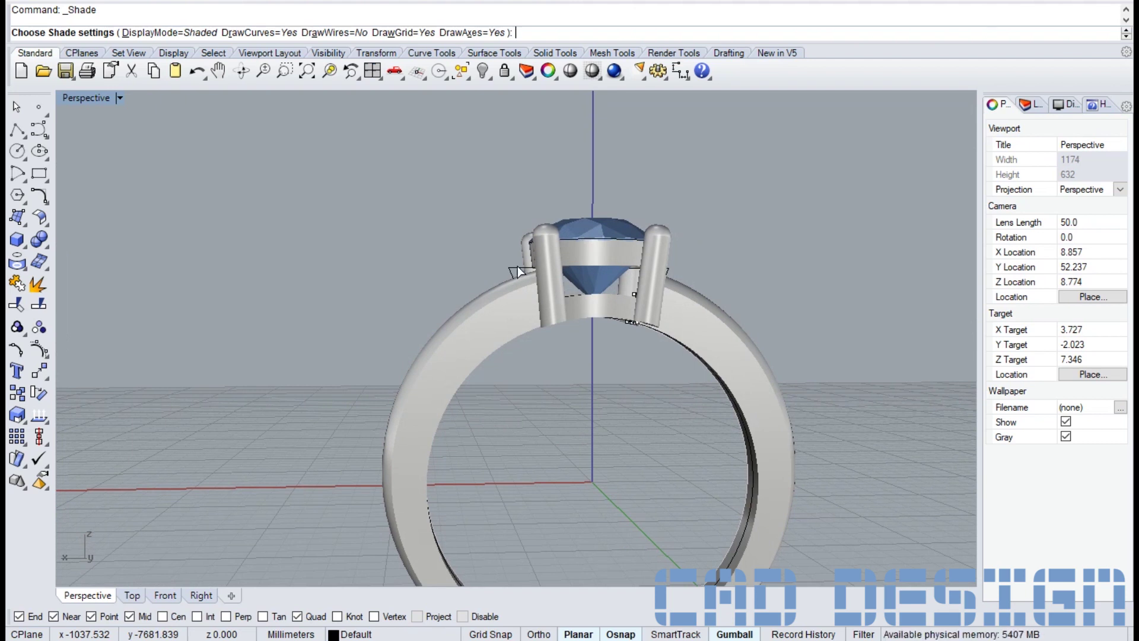
- Delete the leftover cutter curve and view the shaded ring from above
key("Return")
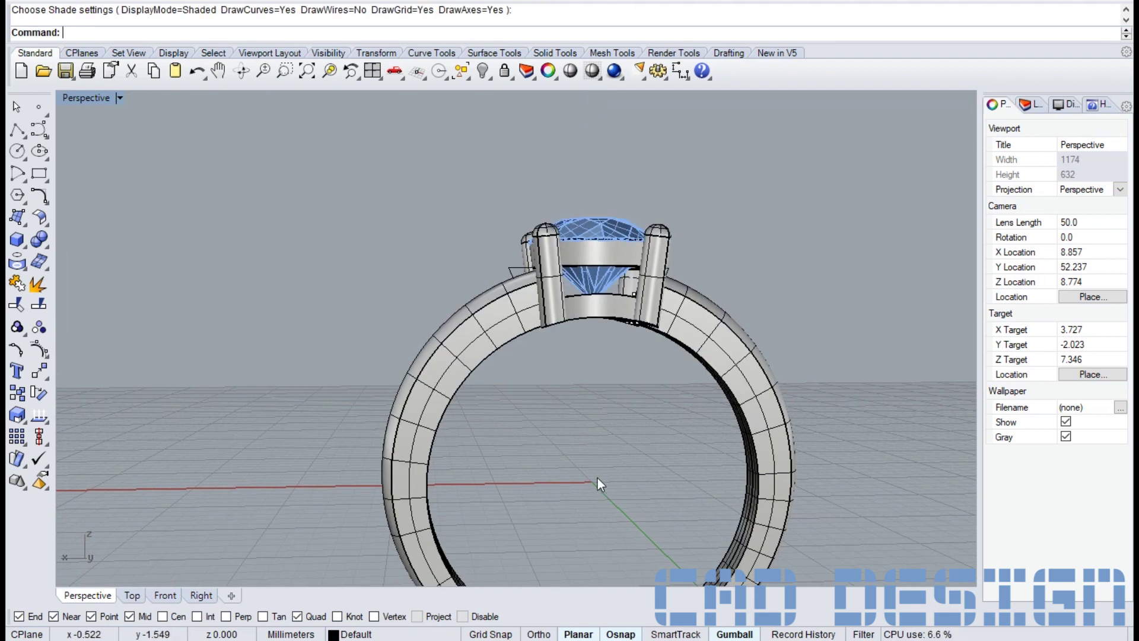
left_click(511, 265)
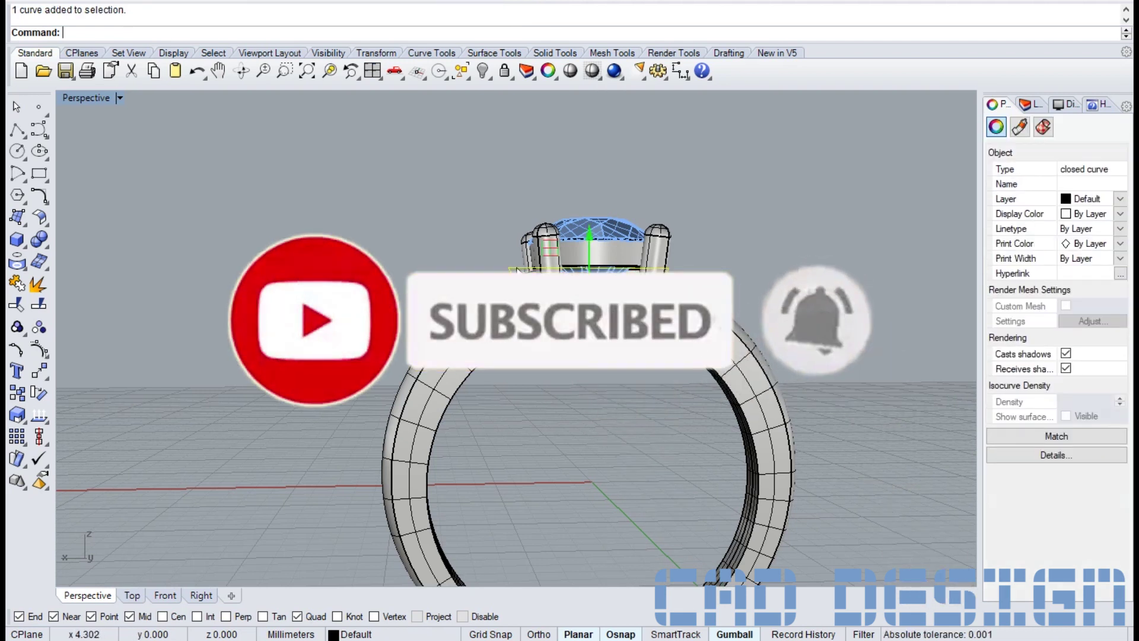
key("Delete")
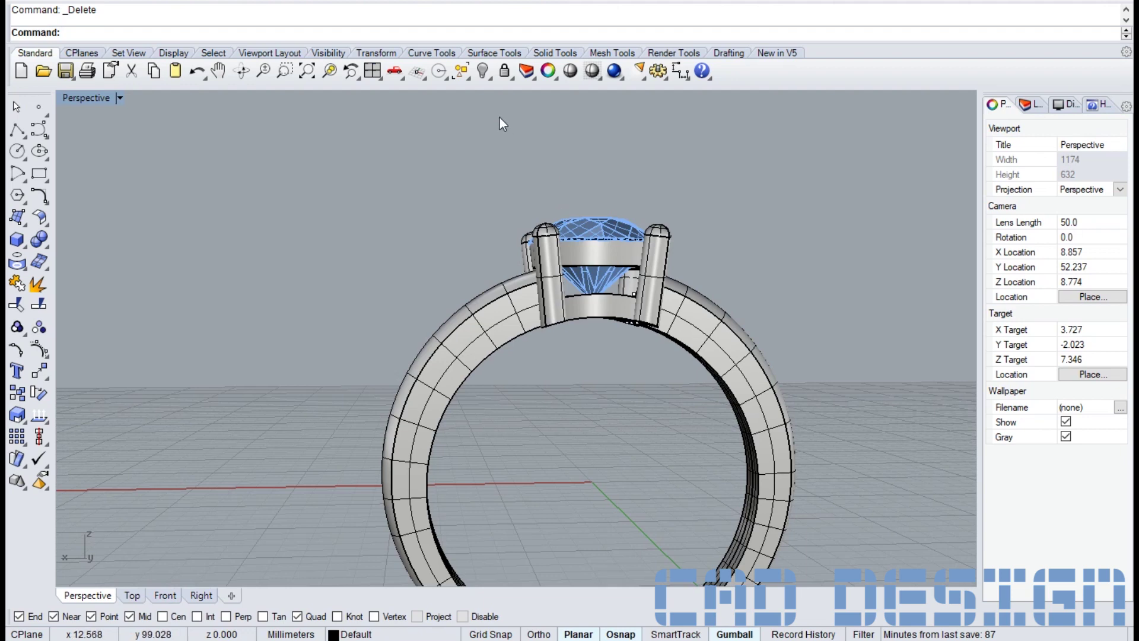
left_click(570, 71)
mouse_move(605, 321)
right_mouse_down()
mouse_move(667, 416)
mouse_move(520, 372)
mouse_move(576, 360)
mouse_move(634, 376)
mouse_move(703, 363)
mouse_move(669, 458)
mouse_move(613, 441)
right_mouse_up()
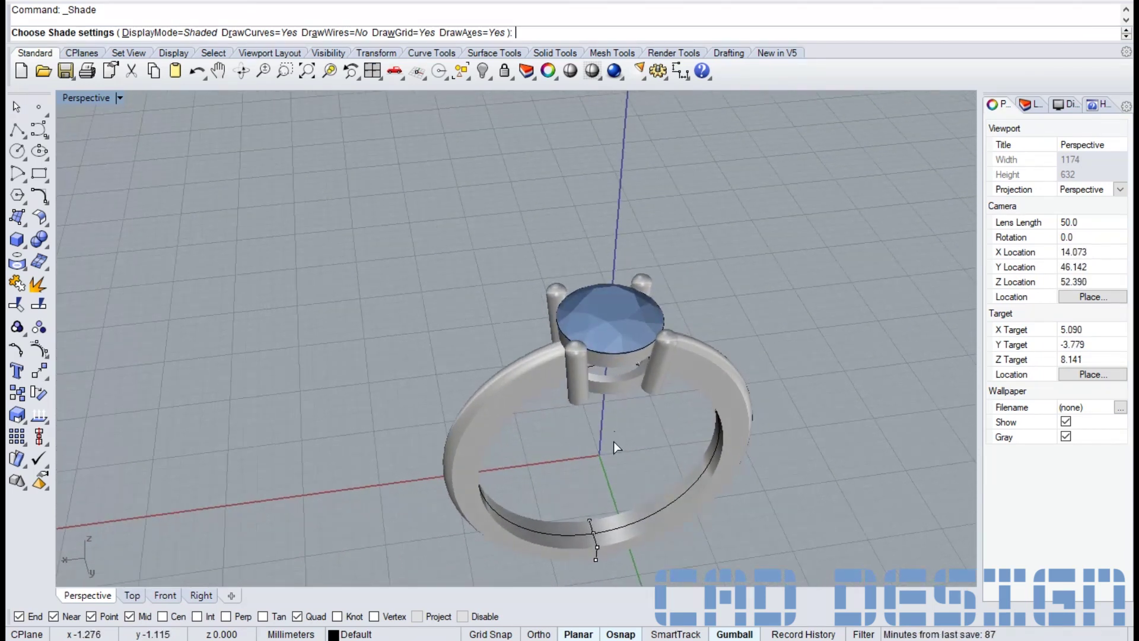